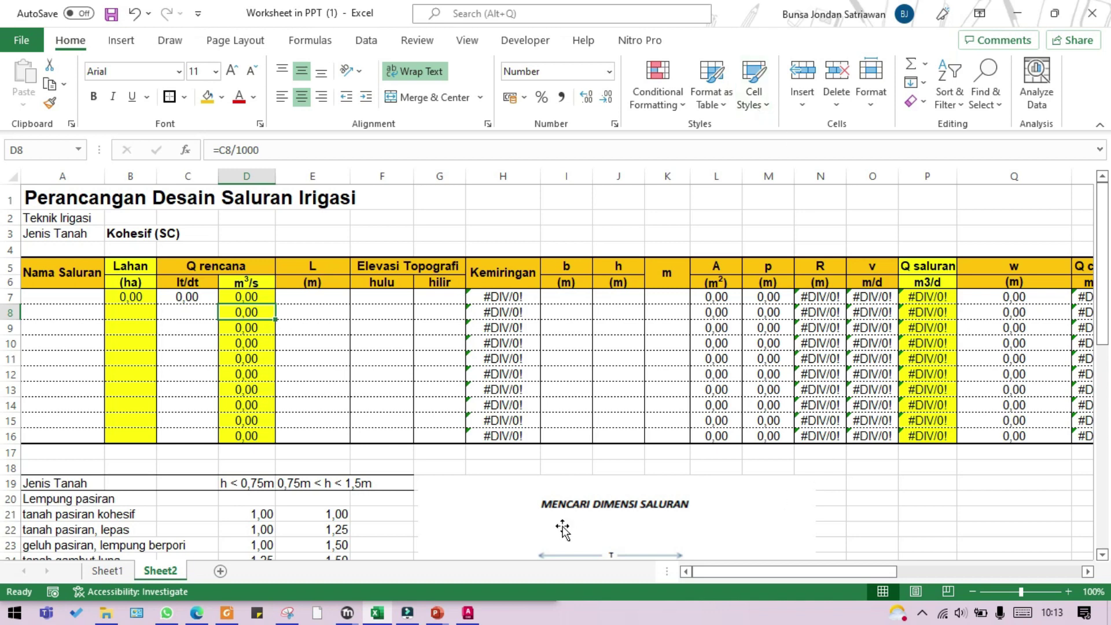
Switch to the AutoCAD drawing and examine the irrigation network's primary canals, secondary canals and BB1 division structures, starting from the BENDUNG
click(468, 612)
scroll(525, 326, down, 5)
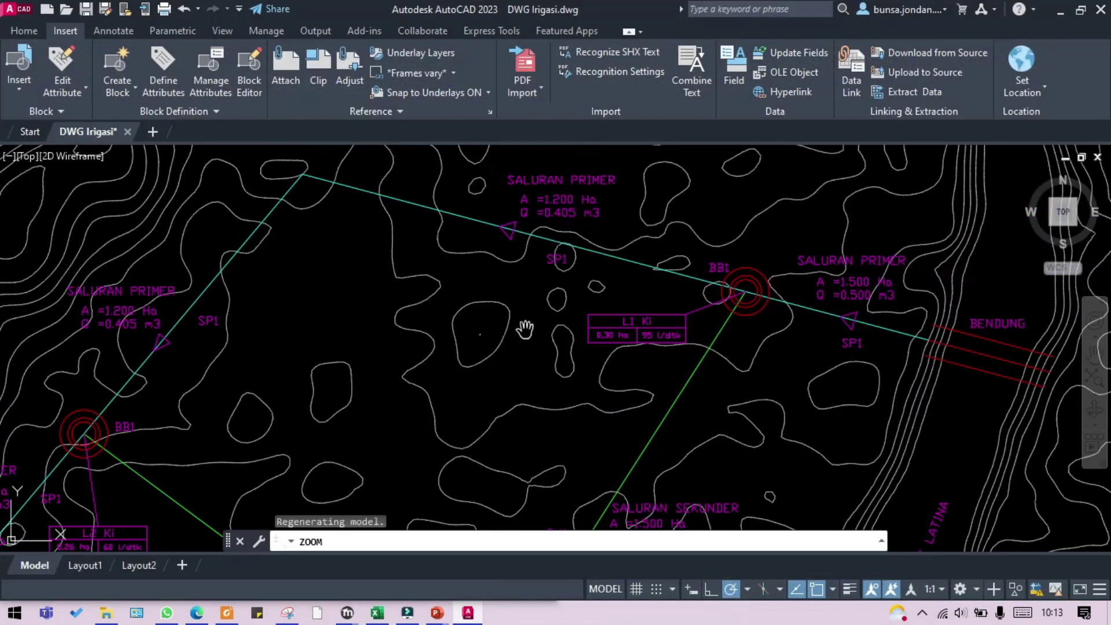
scroll(458, 348, up, 5)
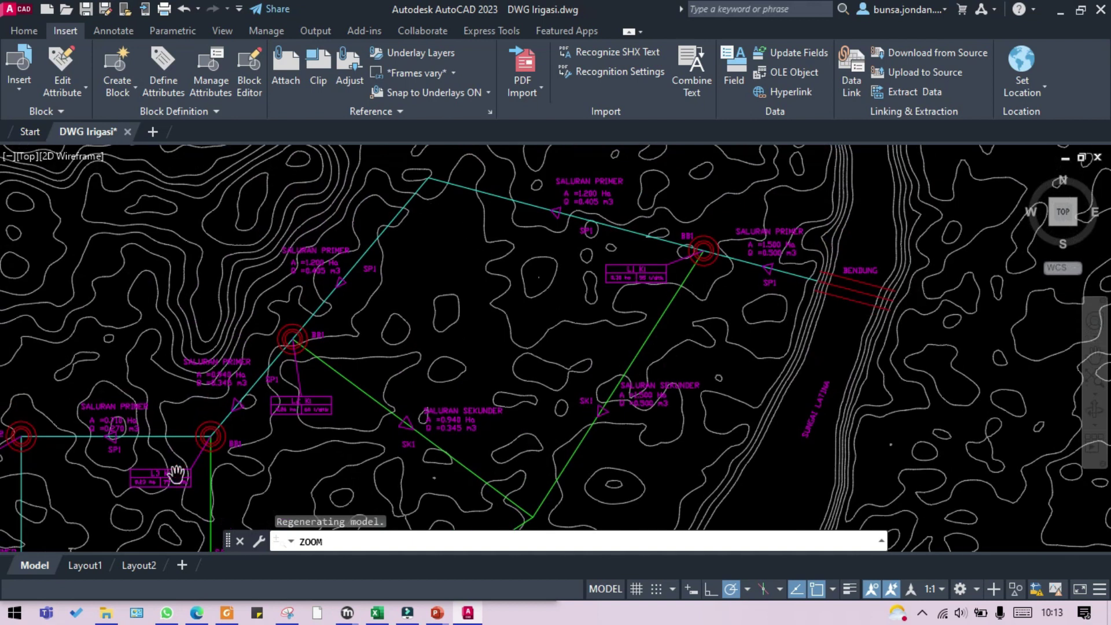
drag(269, 460, 377, 296)
drag(581, 318, 546, 449)
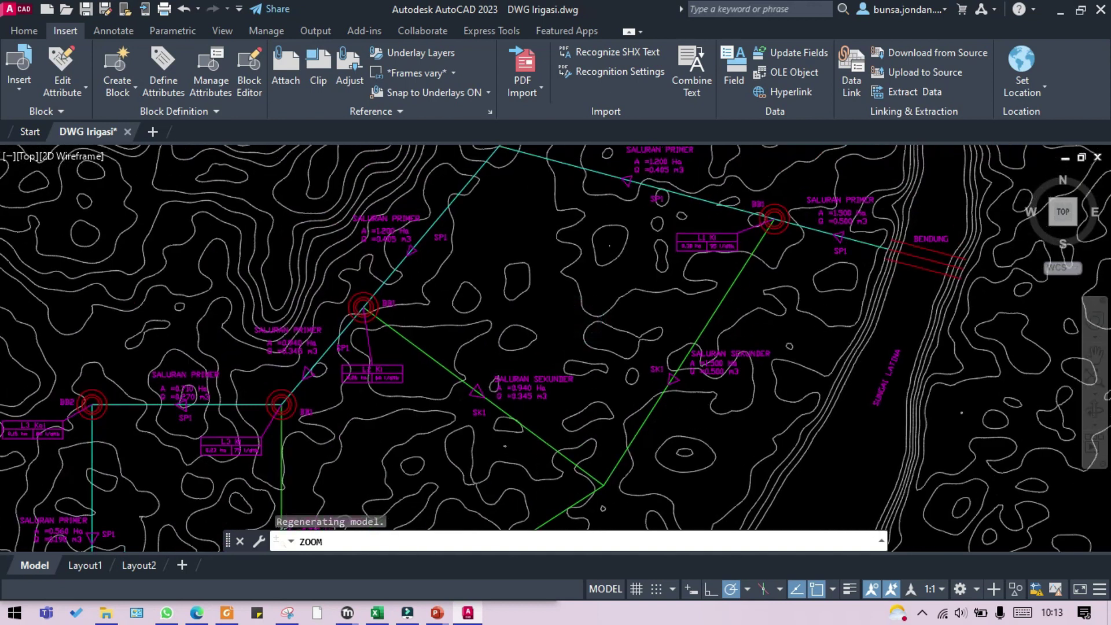
scroll(756, 205, up, 5)
scroll(829, 292, down, 5)
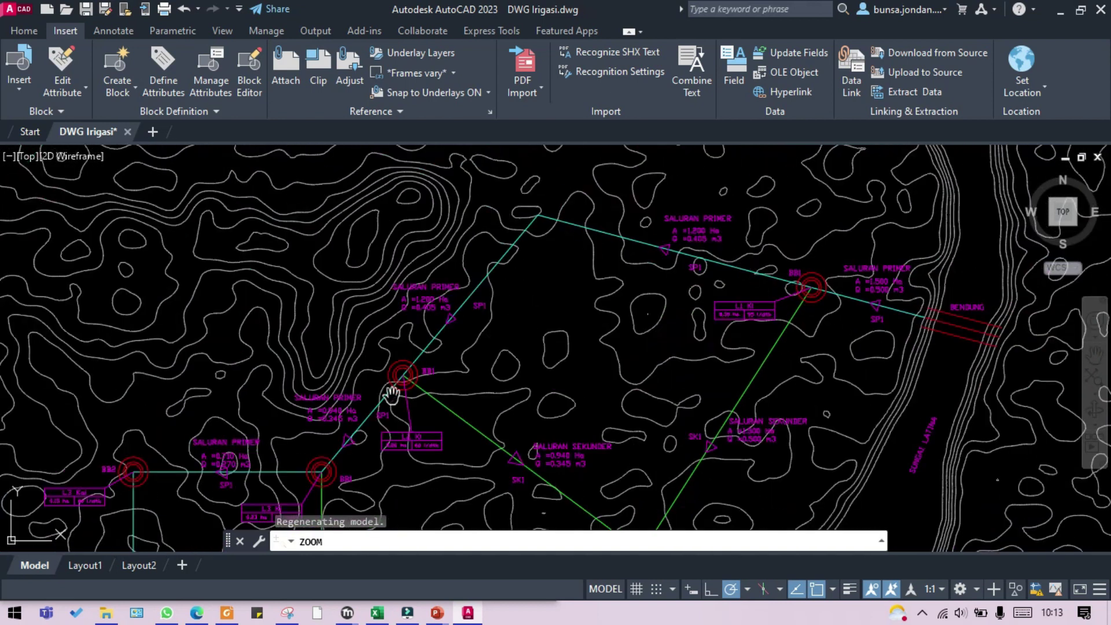
drag(698, 402, 696, 243)
mouse_move(250, 422)
mouse_down()
mouse_move(278, 414)
mouse_move(289, 503)
mouse_up()
drag(626, 262, 602, 318)
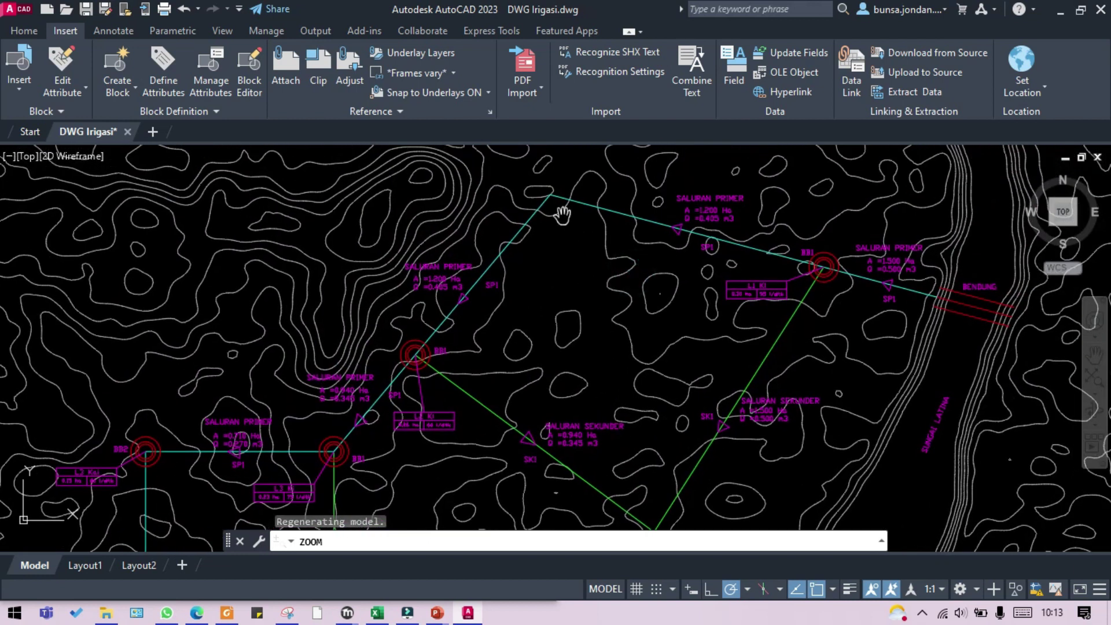
scroll(902, 237, up, 6)
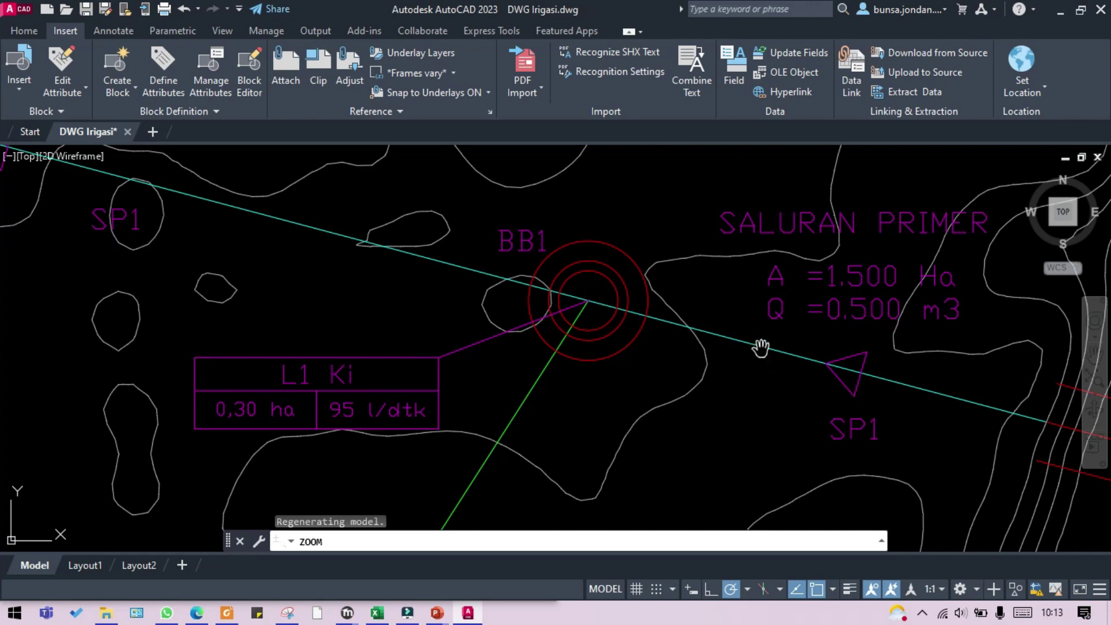
scroll(760, 347, down, 4)
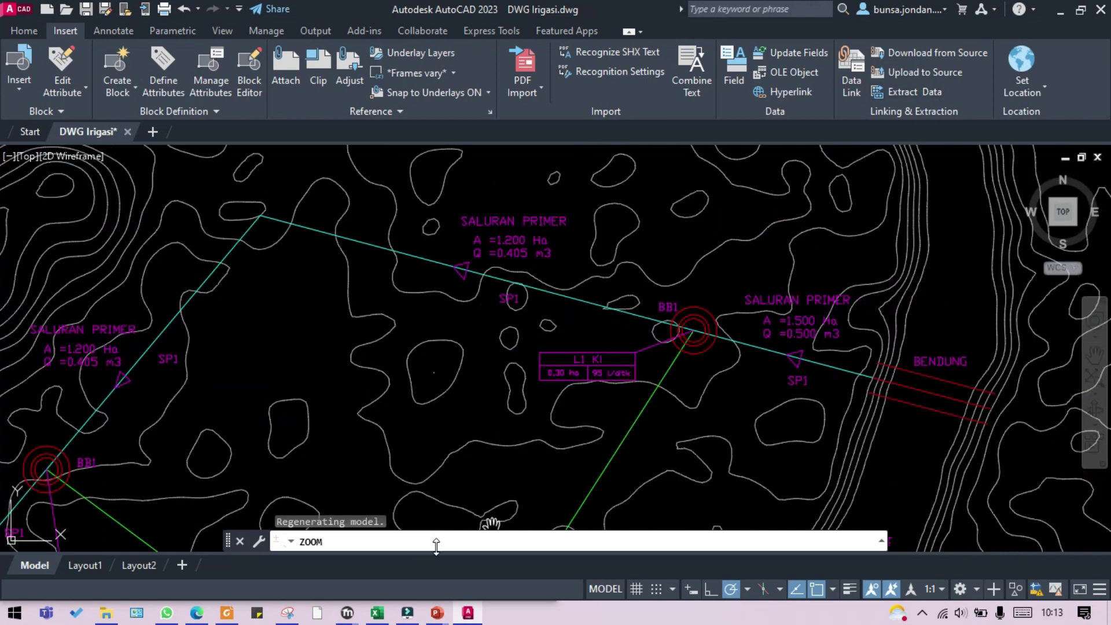
Switch to the Excel worksheet and examine the b and h columns together with the canal cross-section diagram below the table
click(377, 612)
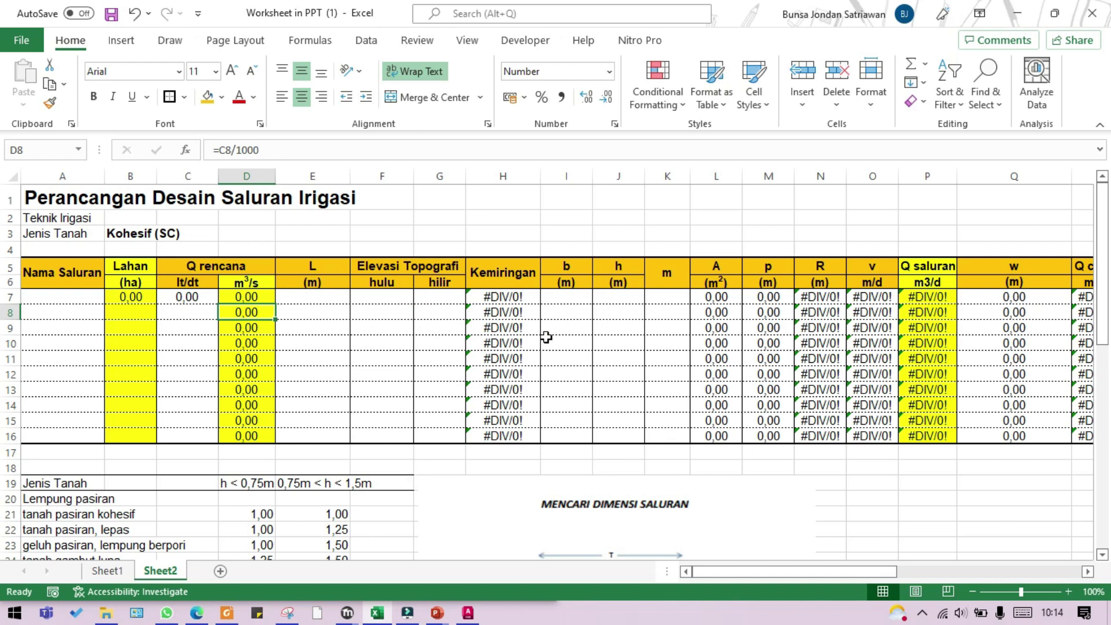
click(567, 306)
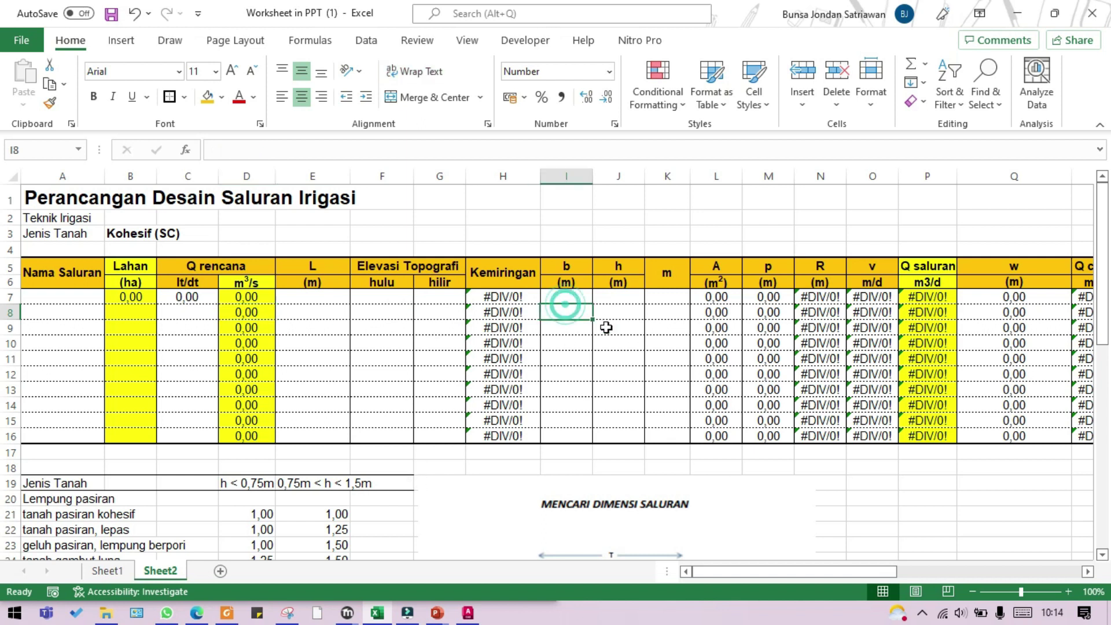
click(605, 326)
click(610, 298)
click(568, 302)
click(608, 301)
scroll(610, 347, down, 3)
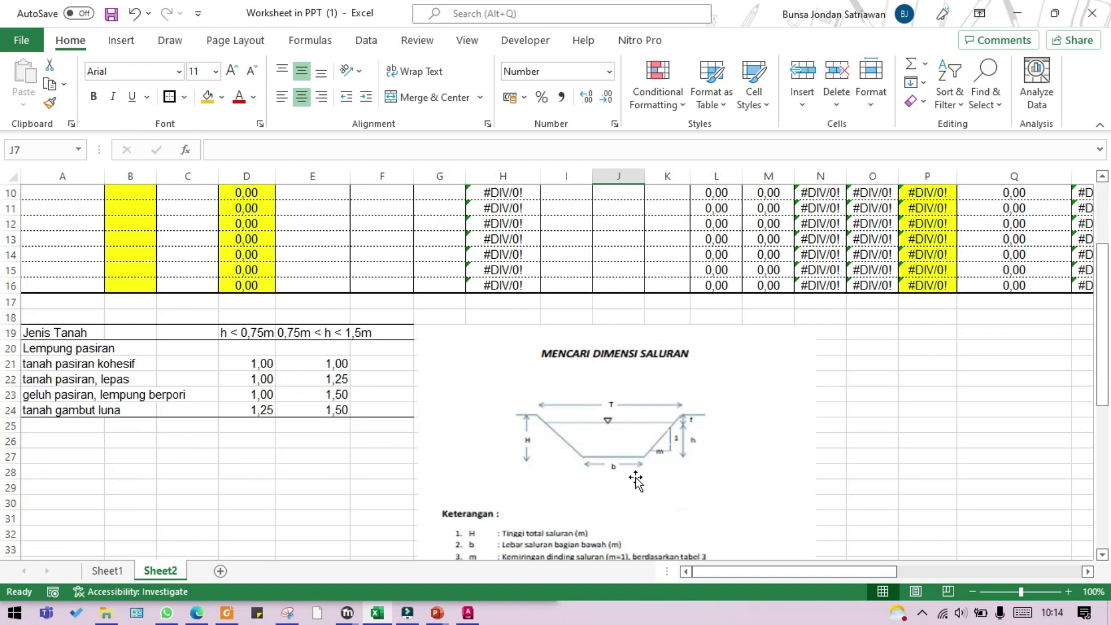
scroll(635, 481, up, 3)
scroll(628, 372, down, 3)
scroll(635, 370, up, 3)
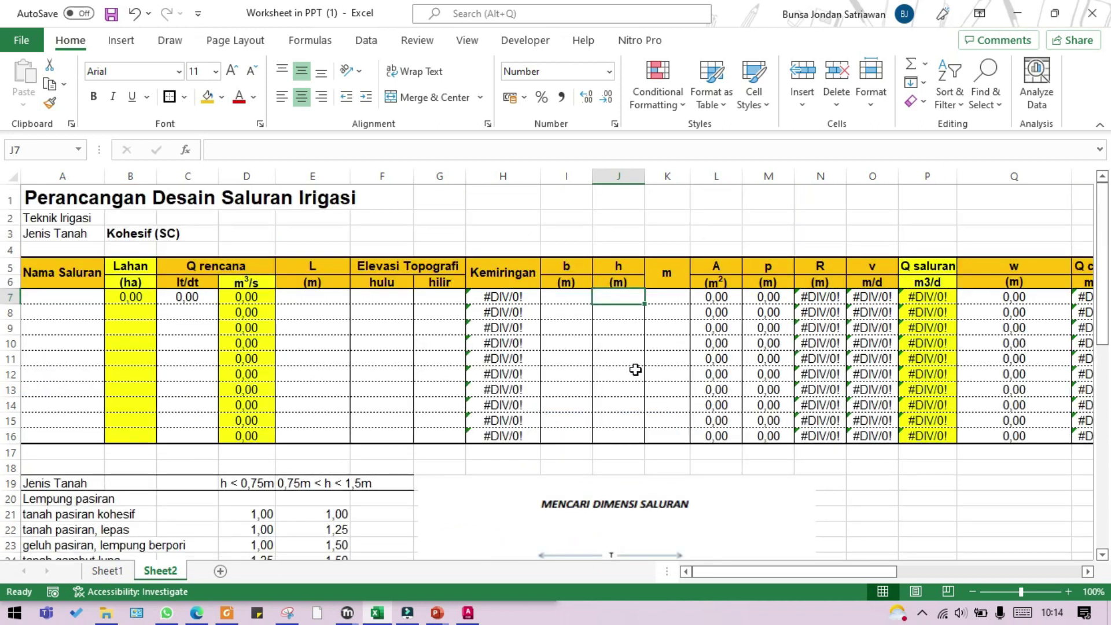
Examine the m column against the Jenis Tanah slope table, along with the first row of the design table
click(688, 312)
scroll(679, 324, down, 2)
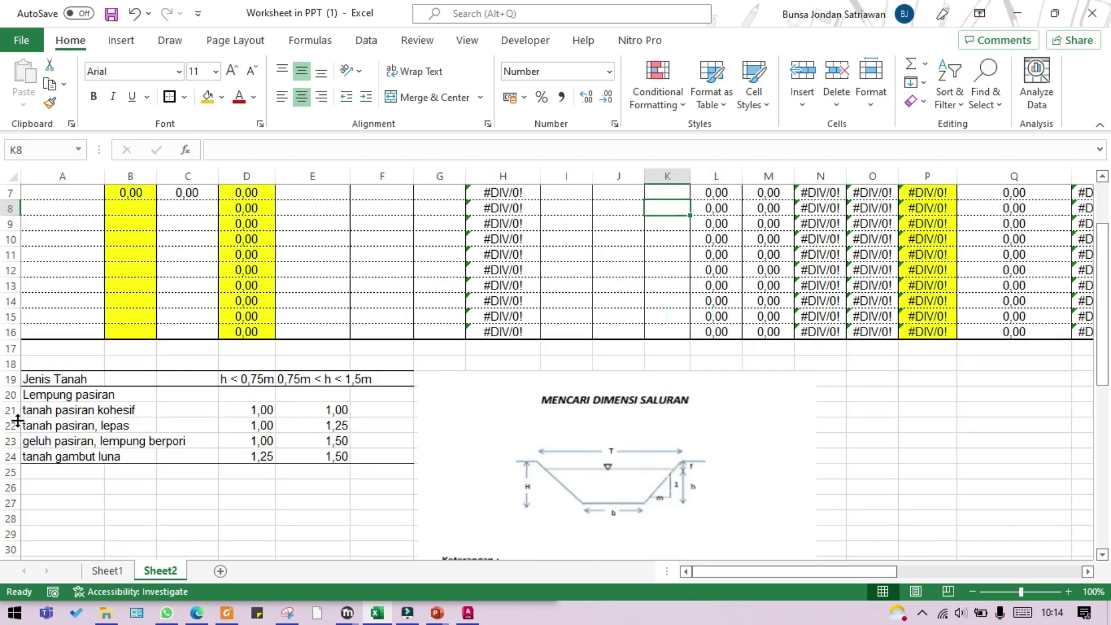
scroll(805, 481, up, 2)
click(167, 315)
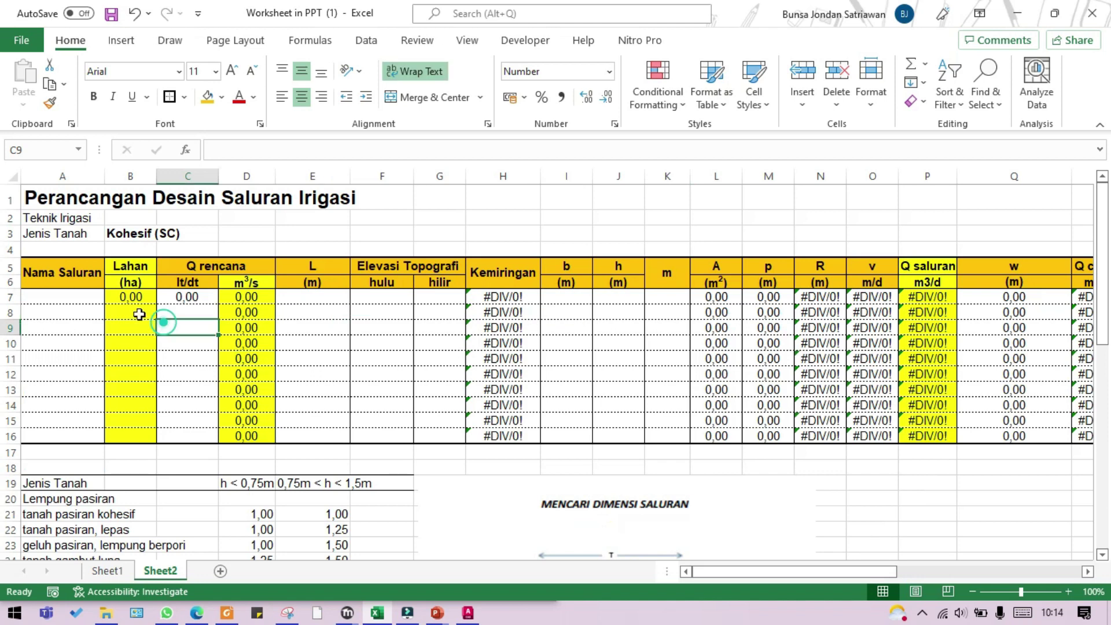
click(86, 298)
Examine the SALURAN PRIMER label between BENDUNG and BB1 in AutoCAD, and inspect the Lahan formula in B7 in Excel without changing it
click(470, 612)
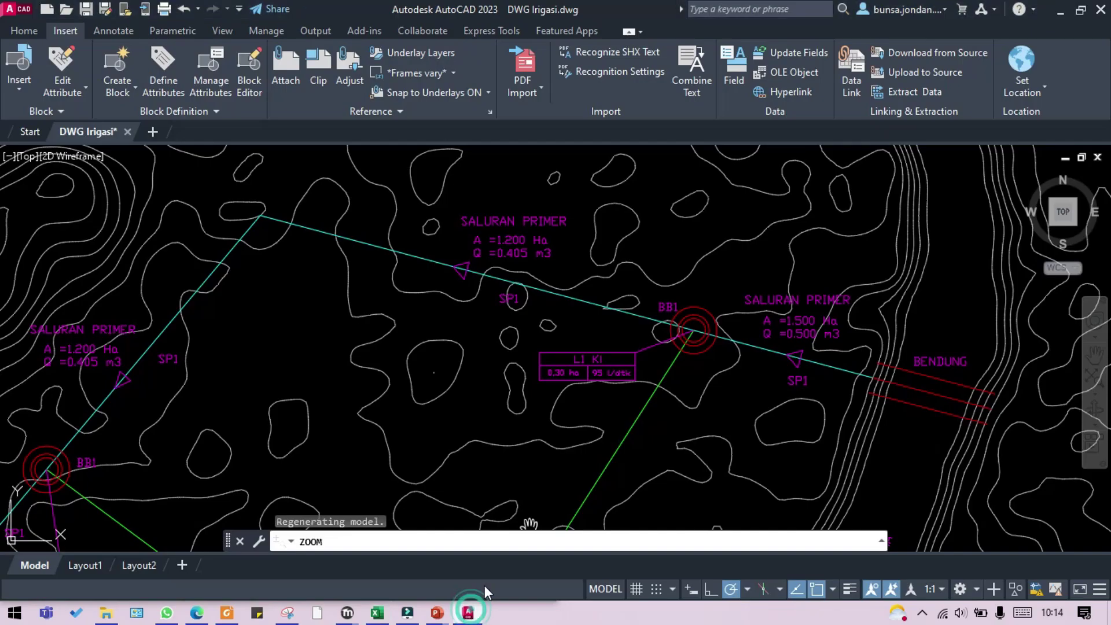
scroll(827, 361, up, 3)
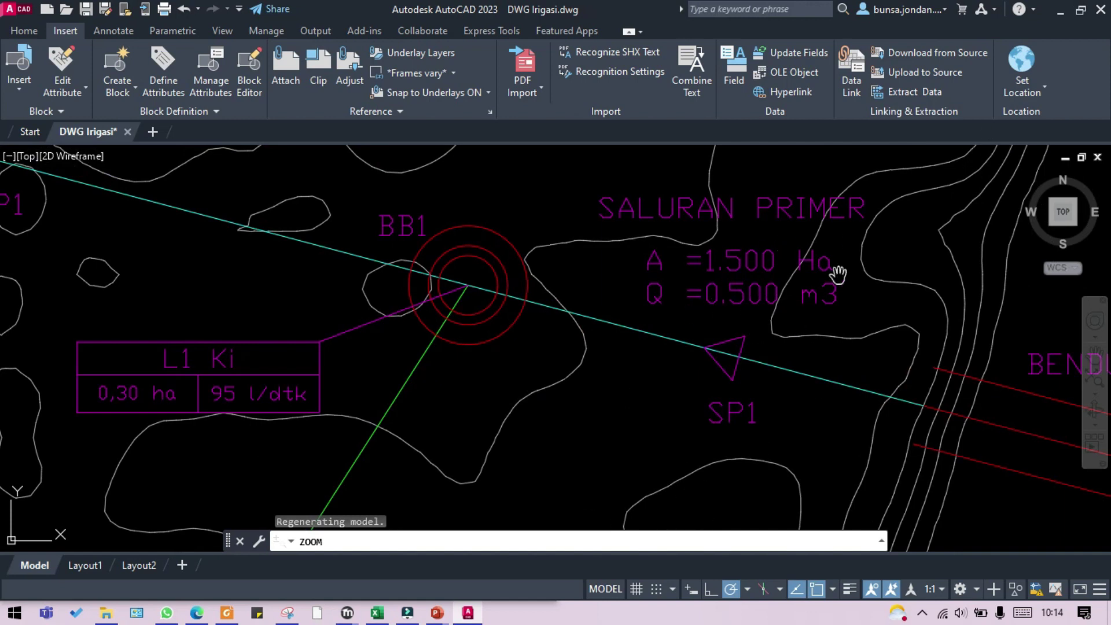
scroll(918, 291, down, 2)
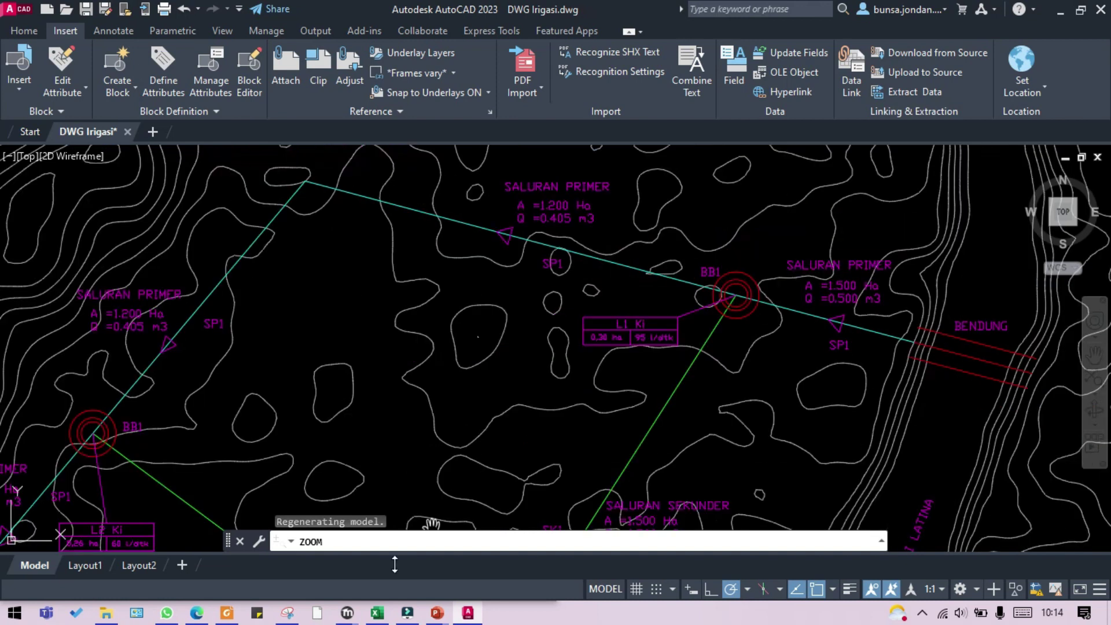
click(376, 612)
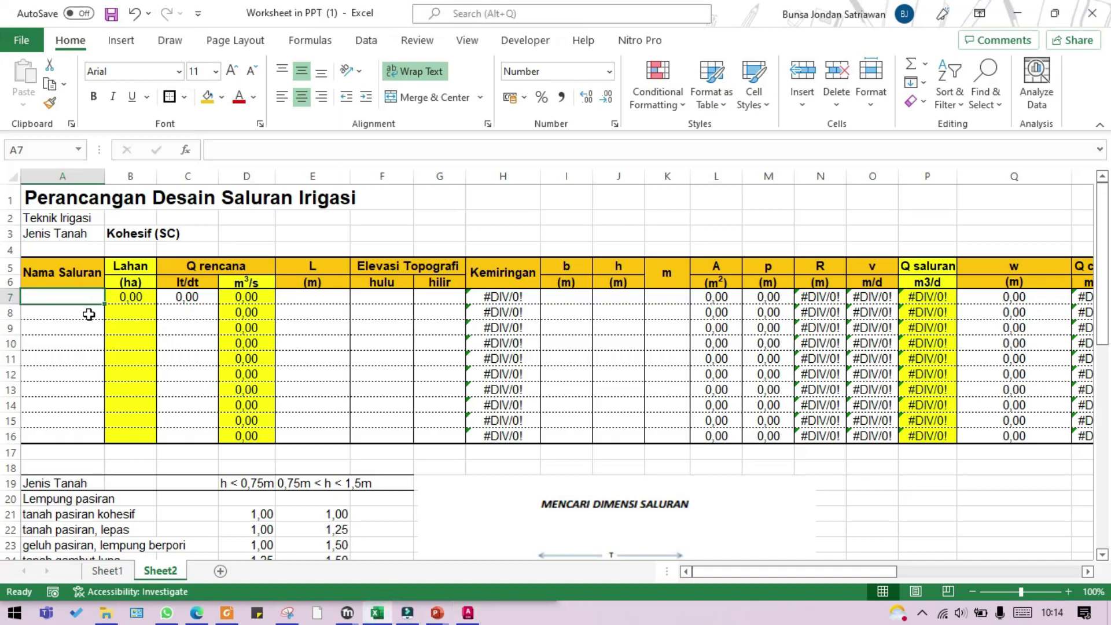
double_click(125, 297)
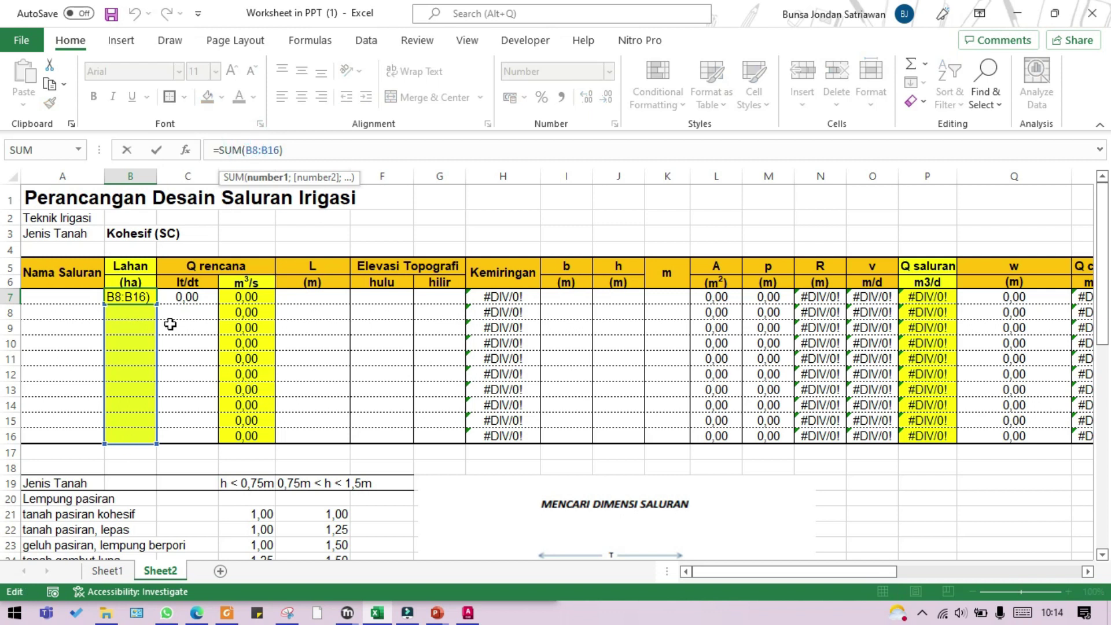
double_click(189, 296)
key(Escape)
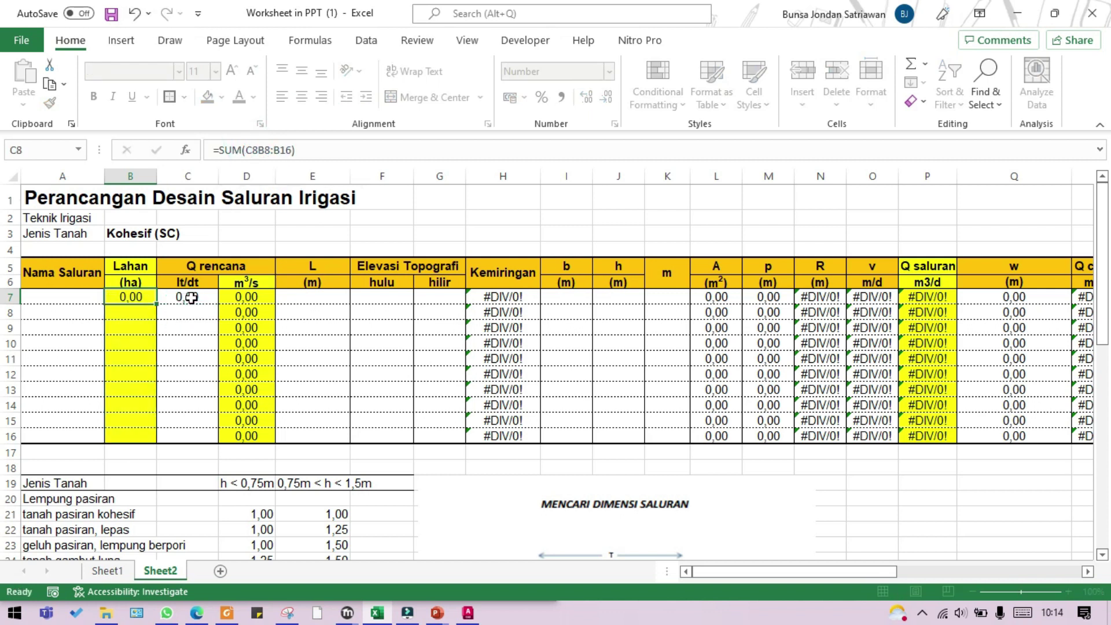
Look up the primary canal's name in the AutoCAD drawing and enter SP1 as the Nama Saluran in cell A8 in Excel
click(79, 298)
click(58, 313)
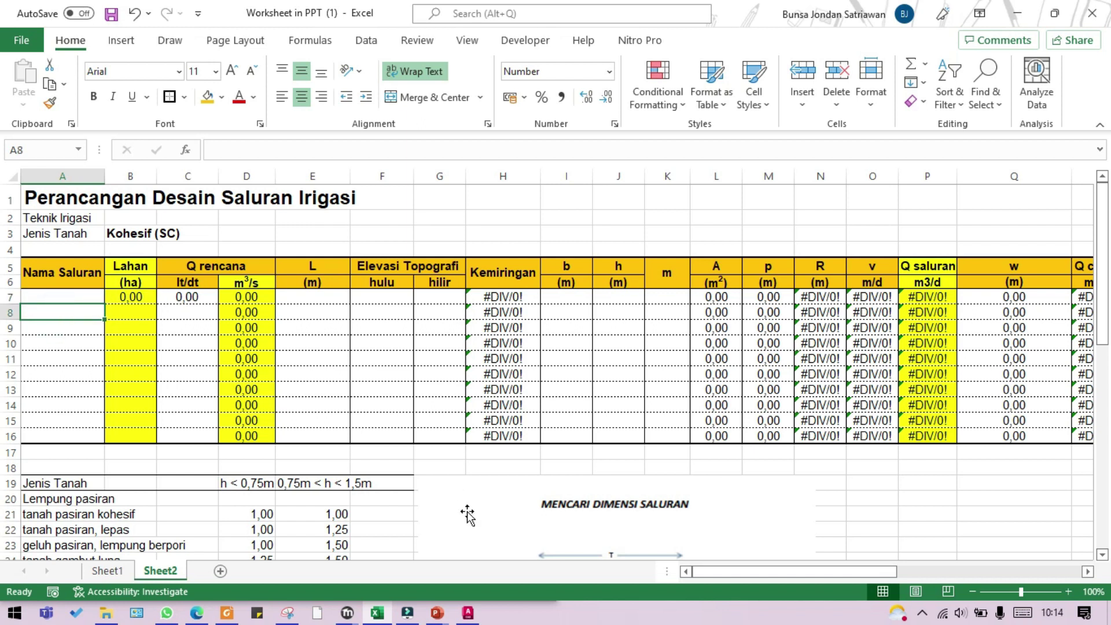
click(59, 346)
click(46, 313)
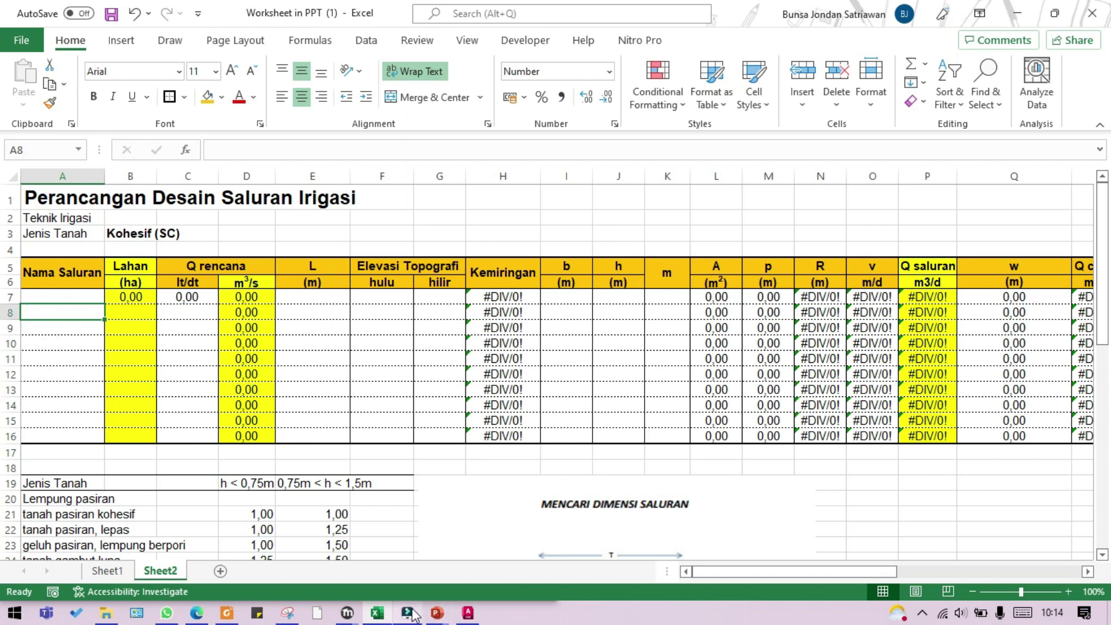
click(466, 615)
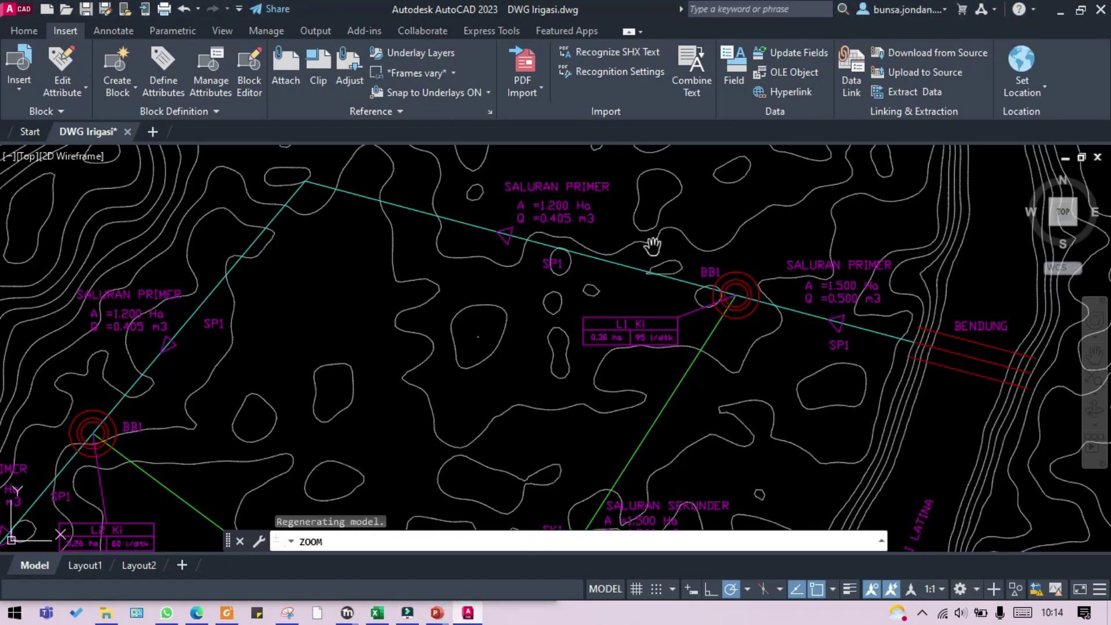
scroll(652, 243, up, 3)
drag(494, 267, 643, 367)
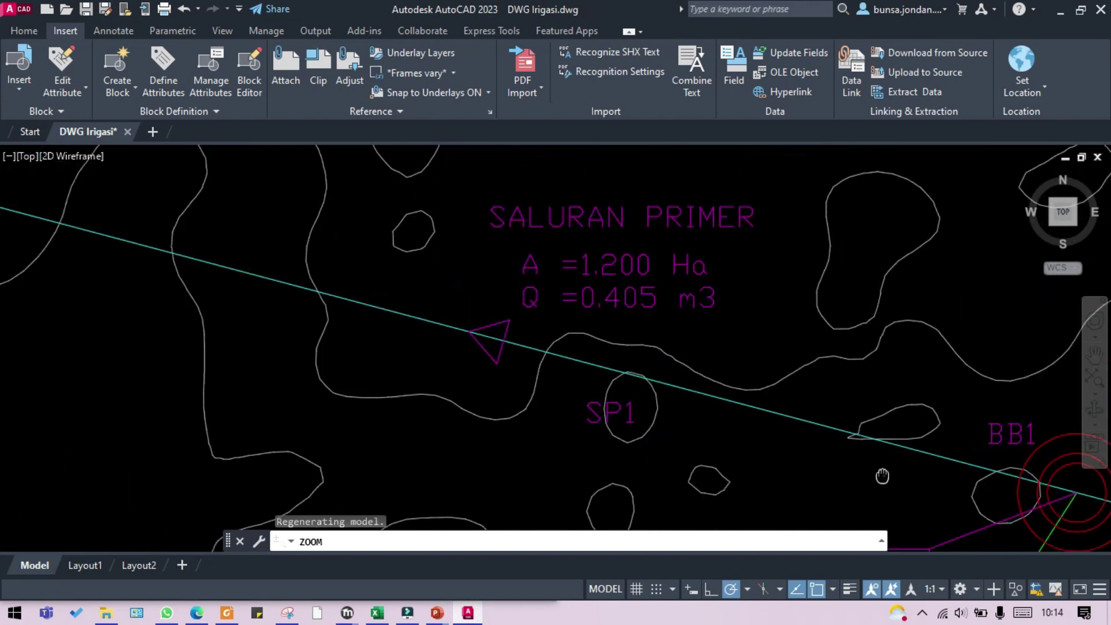
drag(883, 475, 725, 256)
drag(548, 181, 700, 427)
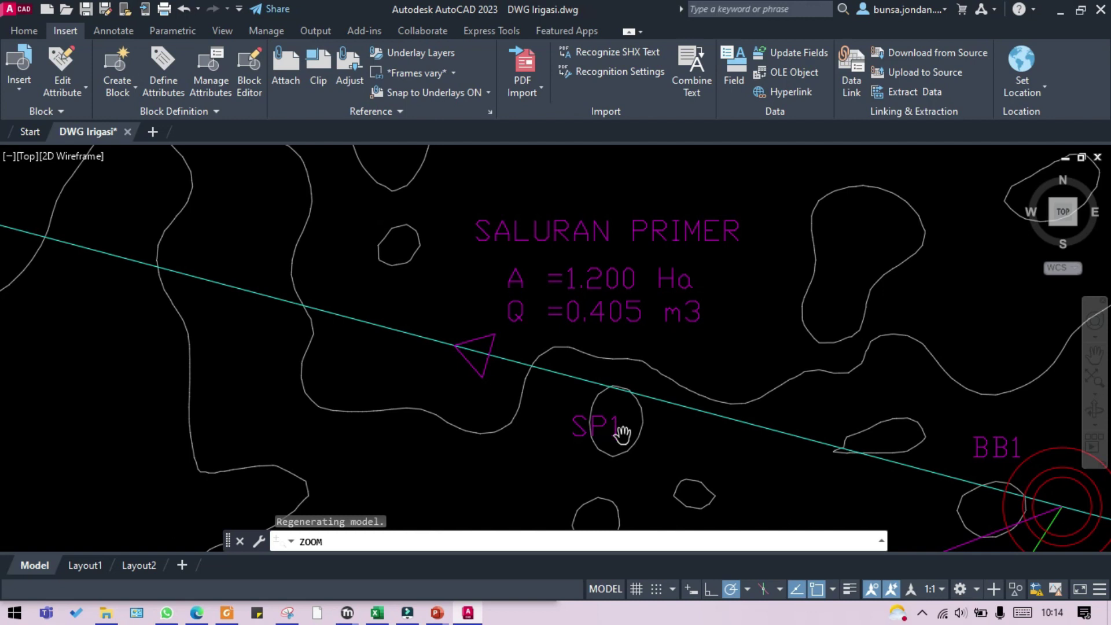
click(377, 613)
text(ss)
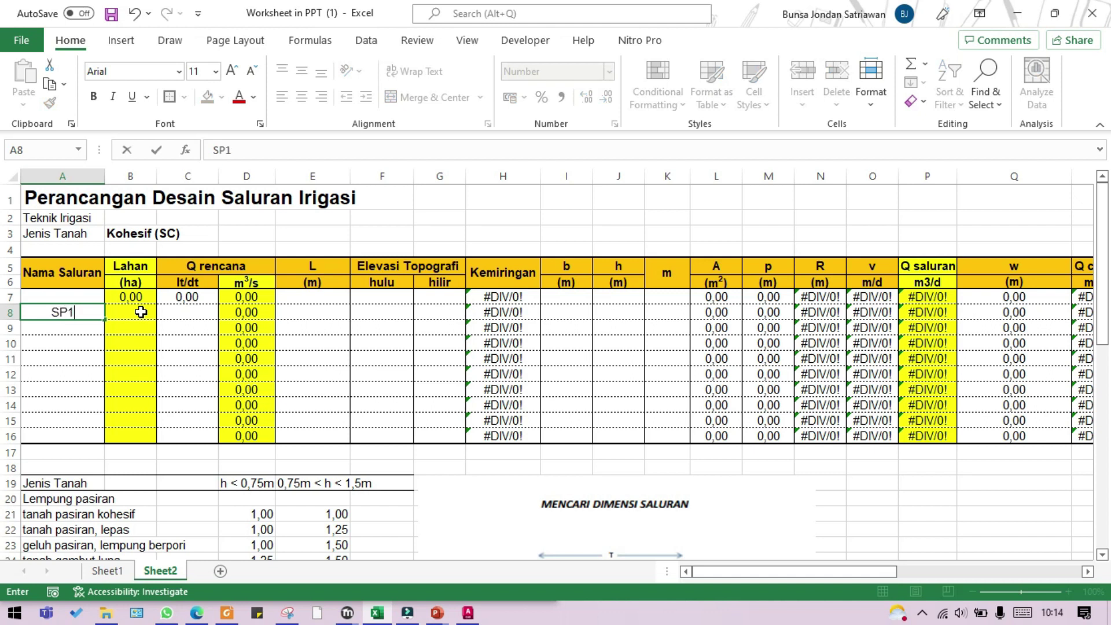
click(142, 312)
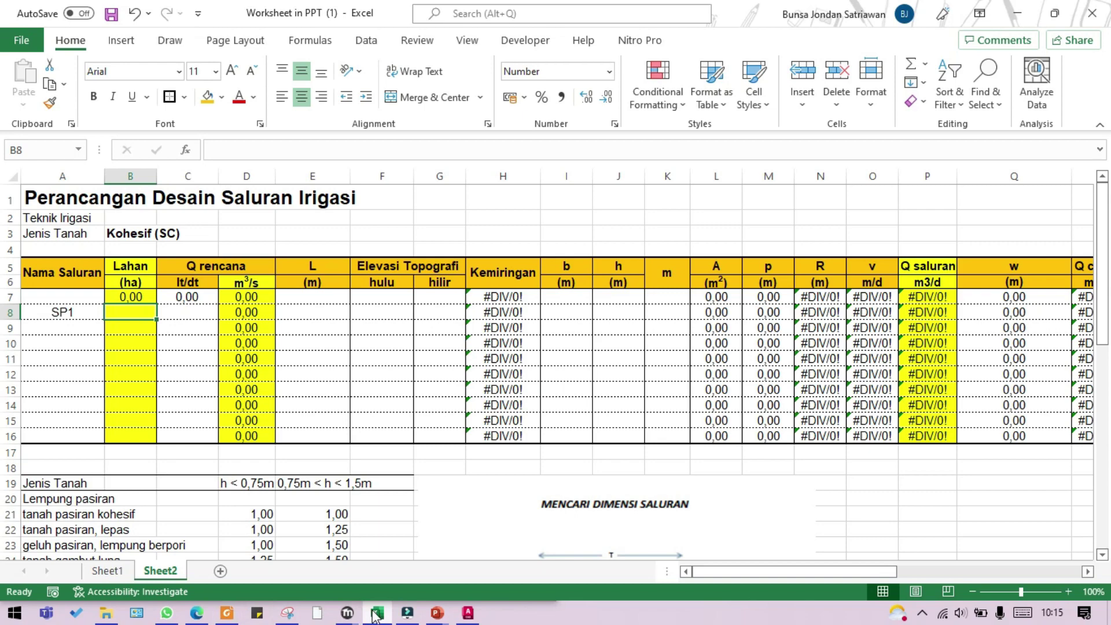
Look up the area in the L1 Ki box in AutoCAD and enter 0,30 as SP1's Lahan in cell B8 in Excel
click(467, 612)
drag(682, 453, 543, 329)
drag(409, 422, 459, 357)
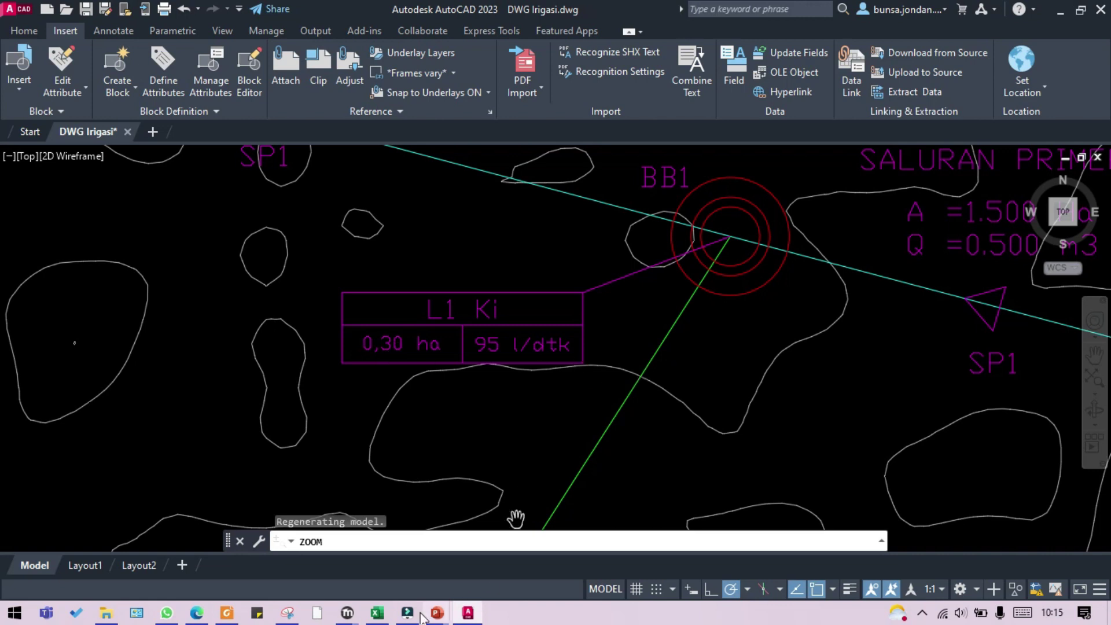
click(376, 612)
text(0,30)
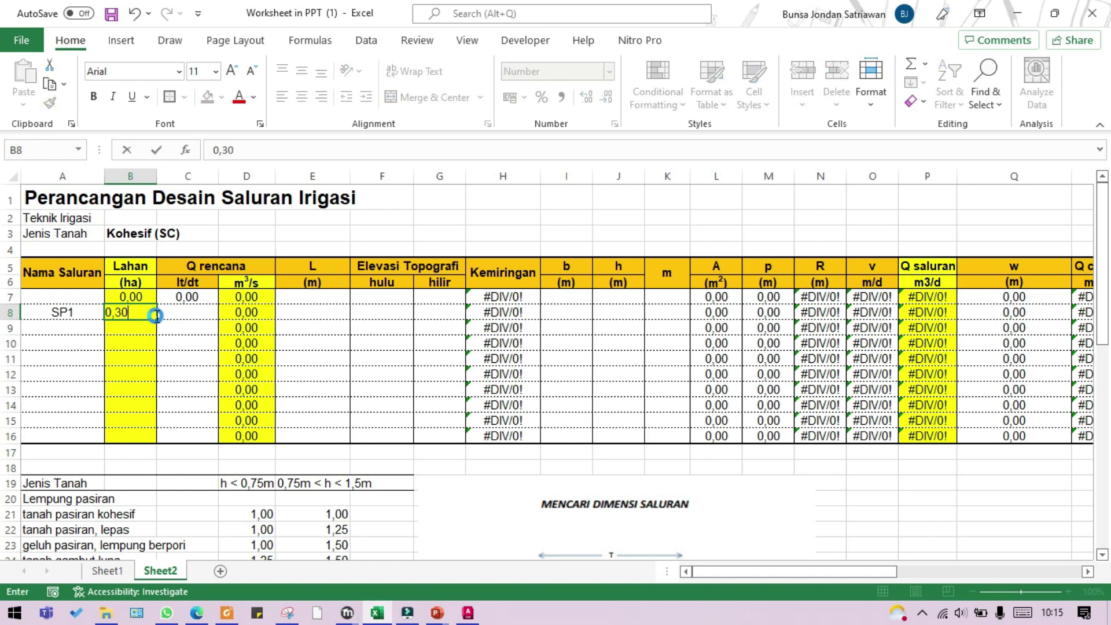
key(Return)
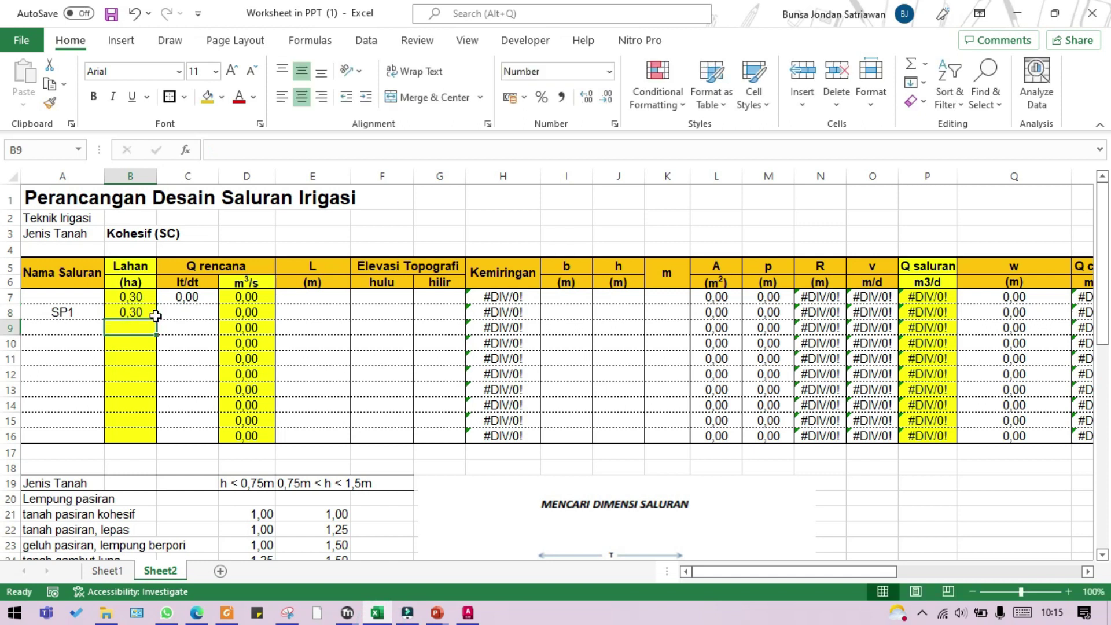
Enter 95 as SP1's planned discharge in lt/dt in cell C8
click(201, 309)
text(95)
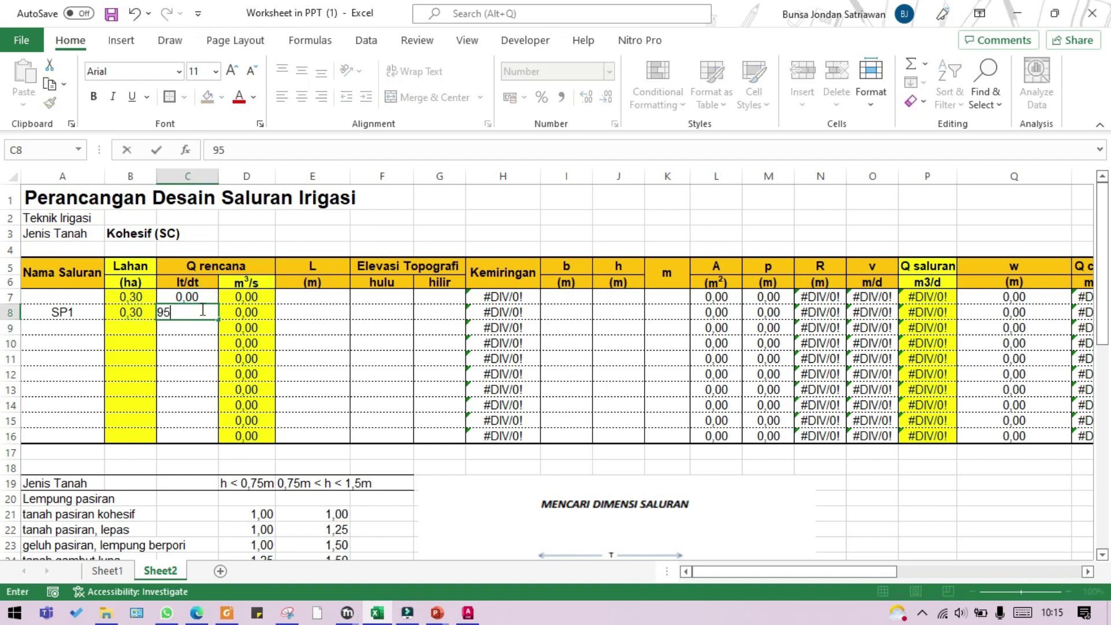
key(Return)
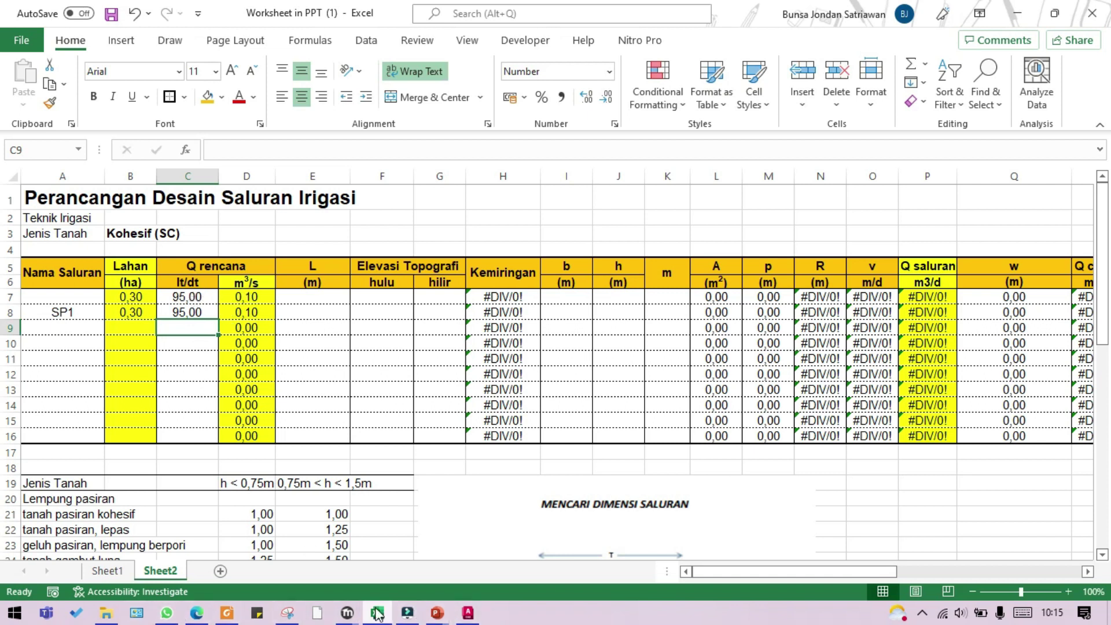
Switch to AutoCAD and follow the primary canal past BB1 to examine the area and discharge in the L2 Ki box
click(467, 612)
scroll(580, 372, down, 2)
scroll(588, 508, up, 2)
drag(670, 415, 808, 404)
scroll(808, 405, down, 2)
drag(729, 413, 743, 309)
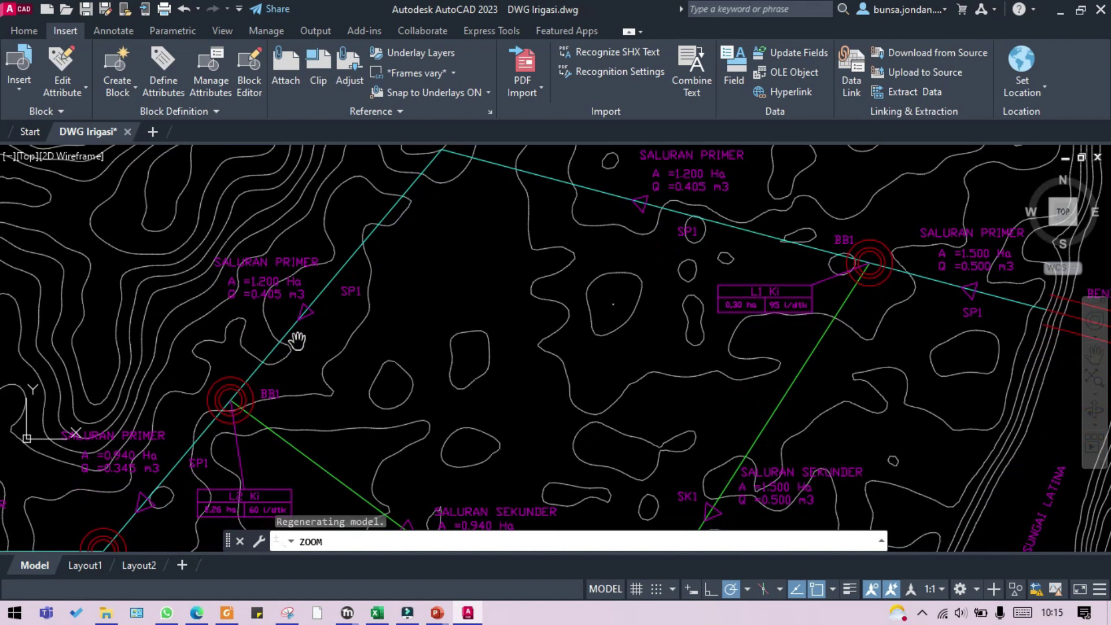
drag(232, 428, 217, 292)
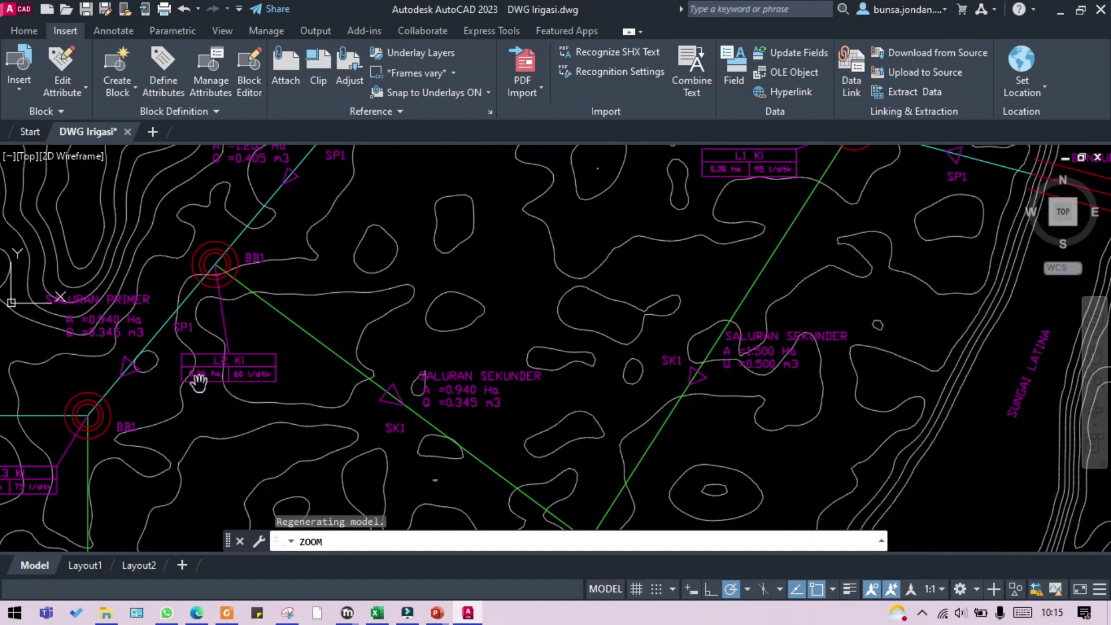
scroll(197, 376, up, 8)
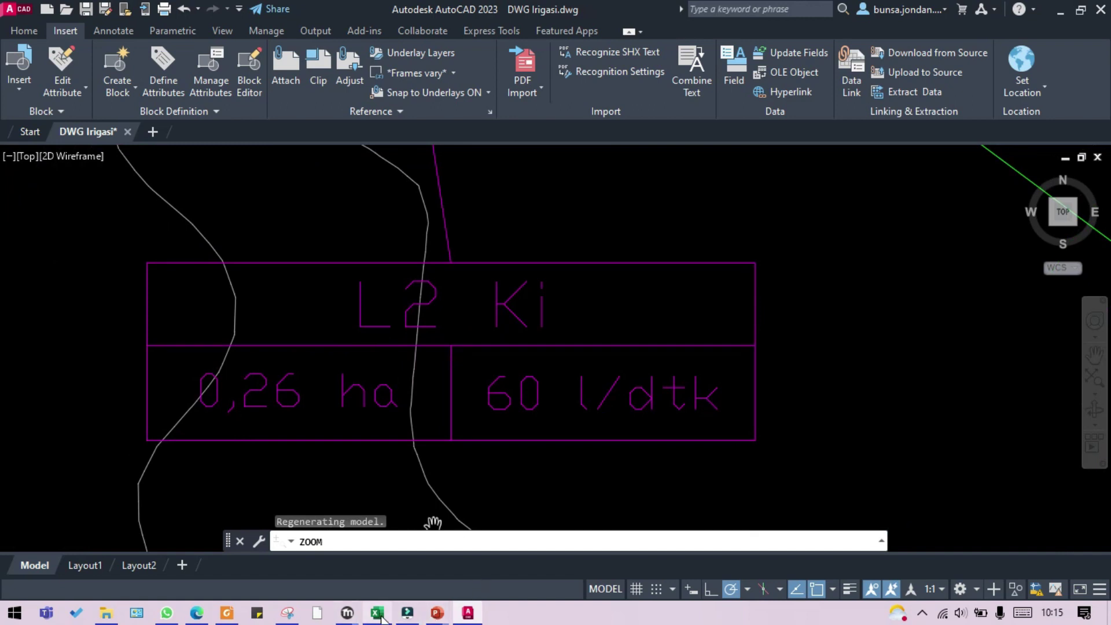
Look up the primary canal's name beside the L2 Ki box and enter SP1 as the Nama Saluran in cell A9 in Excel
scroll(564, 385, down, 5)
mouse_move(565, 287)
mouse_down()
mouse_move(568, 422)
mouse_move(463, 183)
mouse_move(449, 304)
mouse_move(466, 281)
mouse_up()
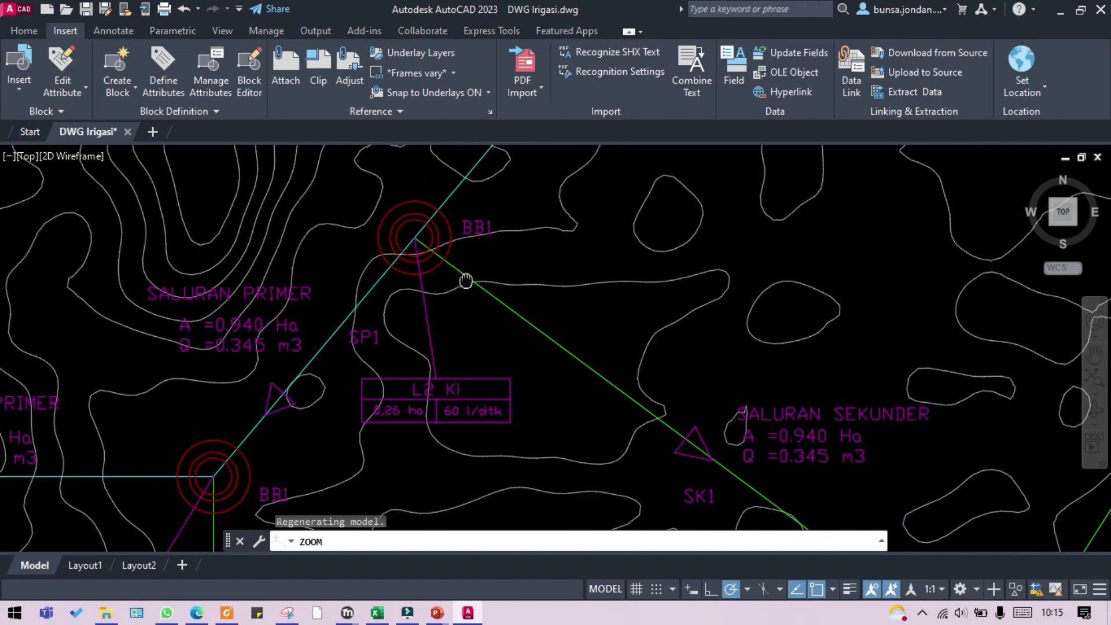
click(377, 612)
click(77, 328)
text(SP1)
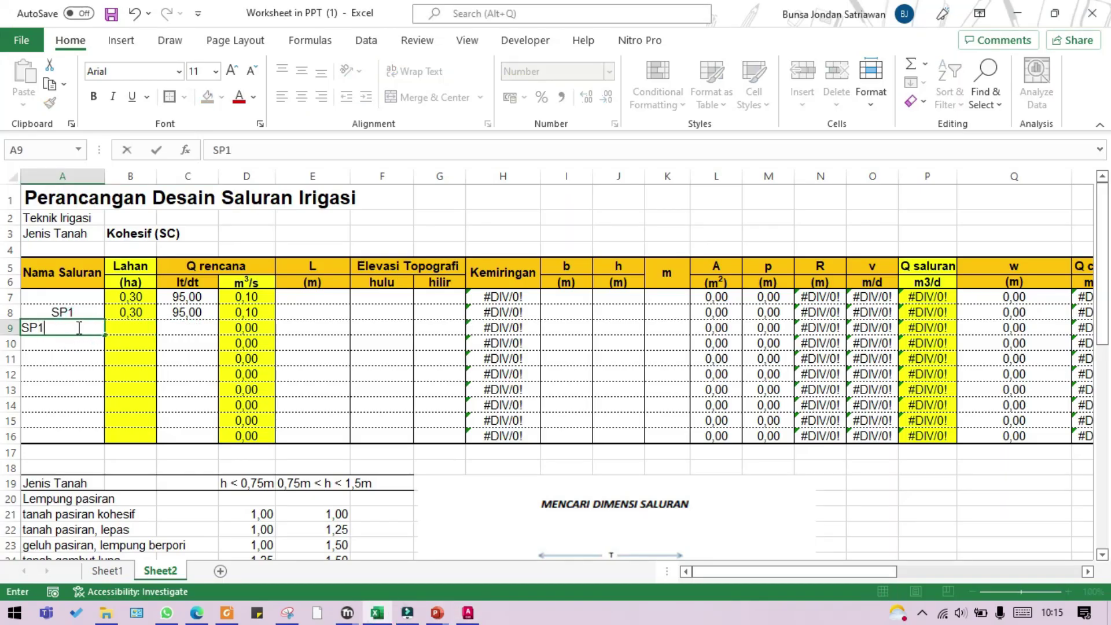
Recheck the L2 Ki box in AutoCAD and enter its 0,26 ha in B9 and 60 lt/dt in C9 in Excel
click(477, 618)
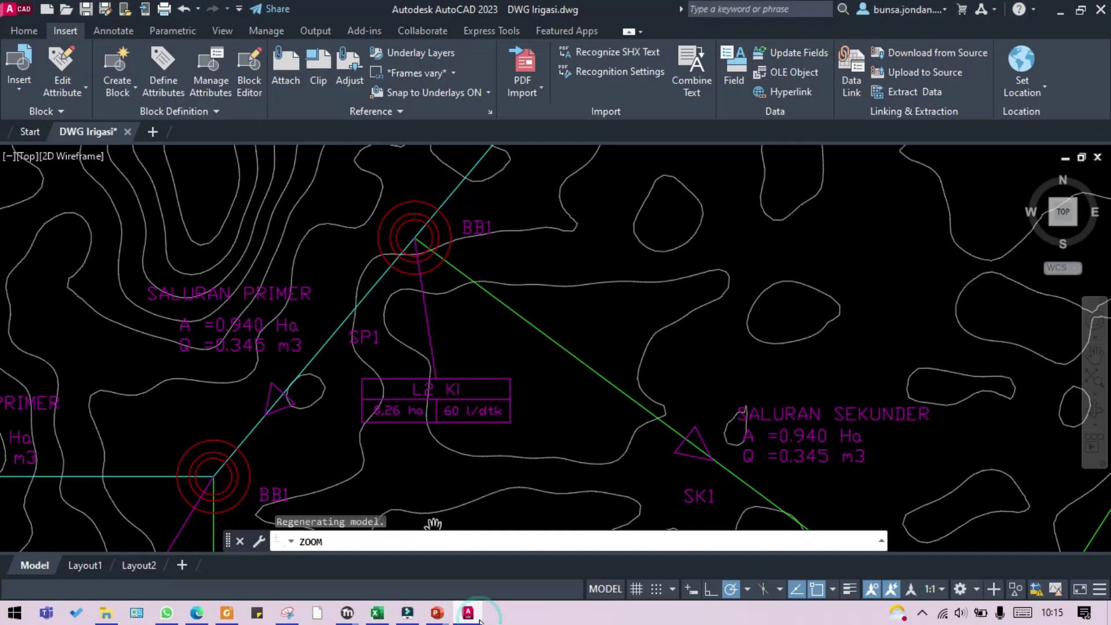
click(480, 612)
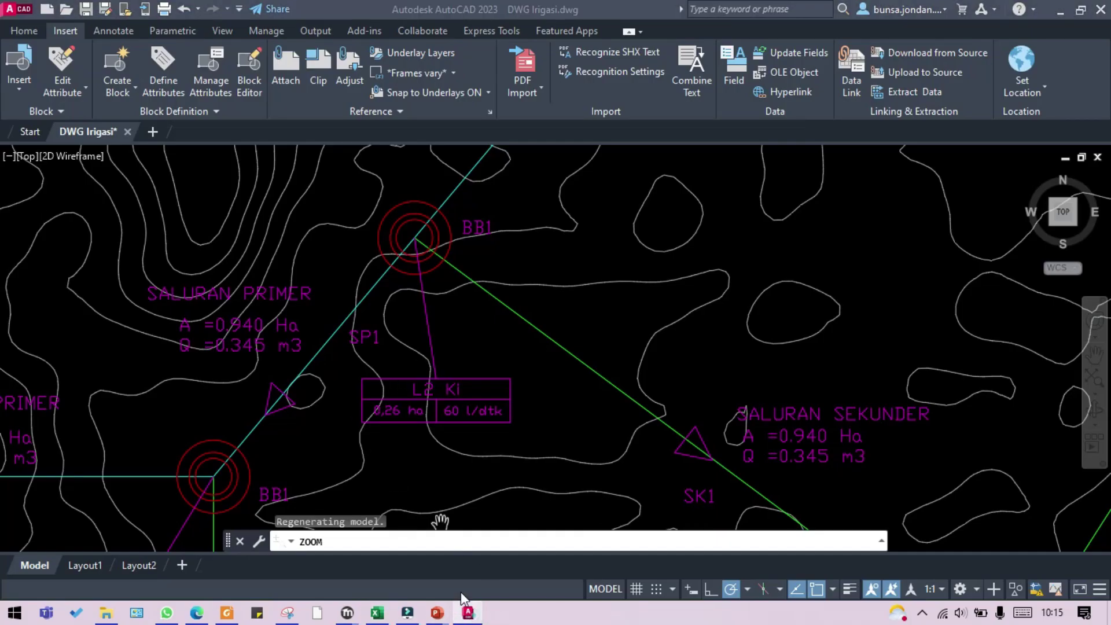
click(114, 330)
text(0,)
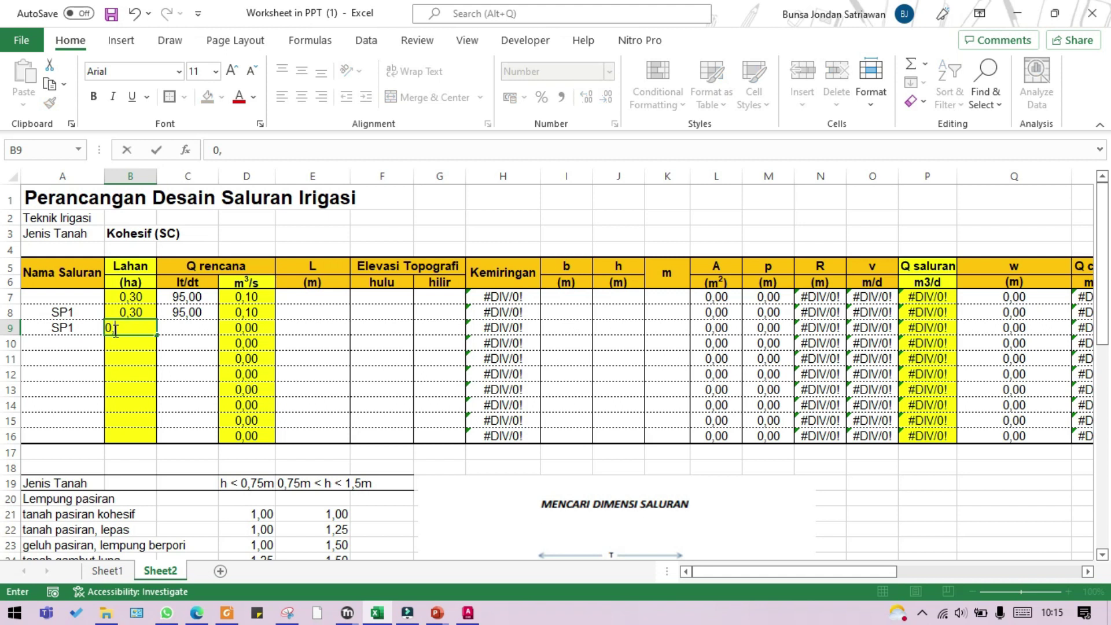
text(26)
key(Tab)
text(60)
key(Return)
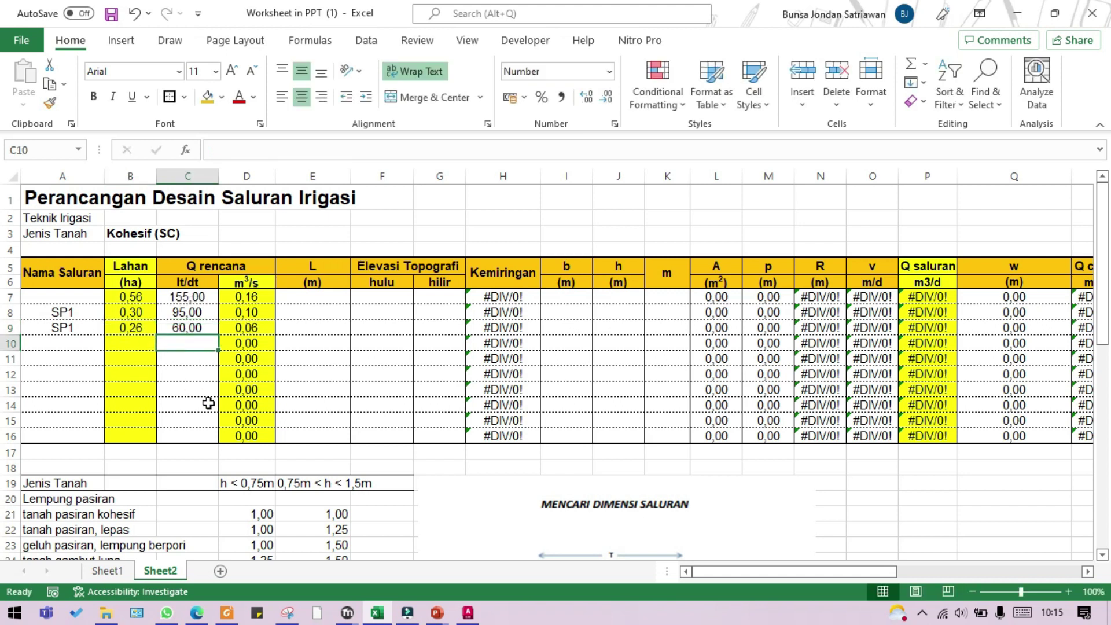
Switch to AutoCAD and examine the area and discharge in the L3 Ki box at the next BB1 node along the primary canal
click(476, 617)
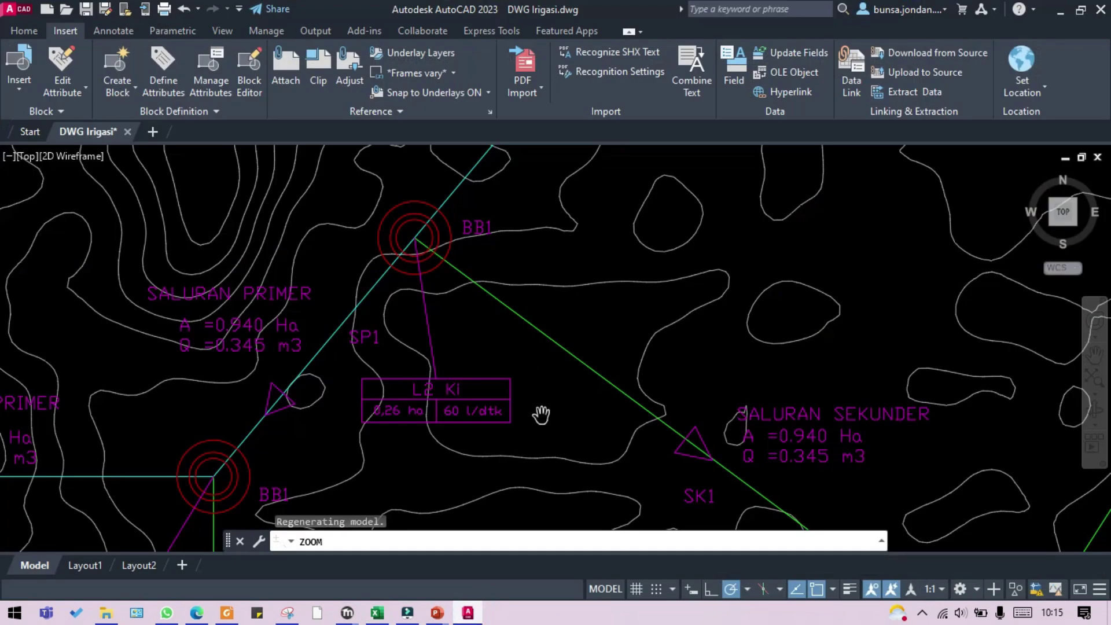
drag(543, 421, 523, 272)
scroll(522, 268, down, 2)
drag(508, 370, 526, 325)
scroll(154, 285, up, 3)
scroll(377, 414, up, 1)
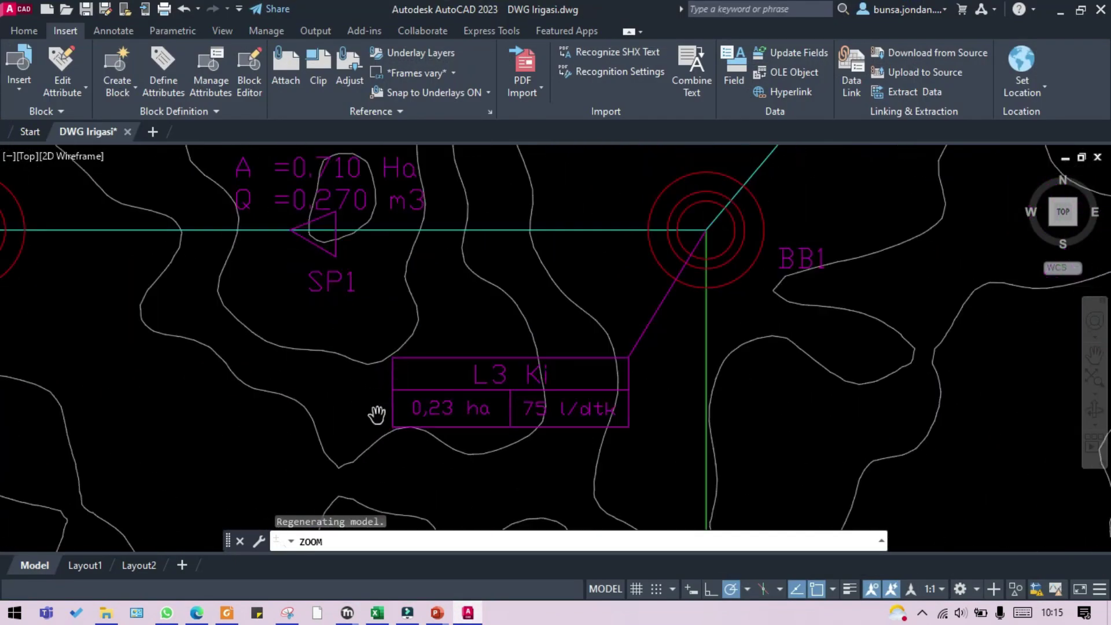
scroll(377, 415, down, 4)
scroll(370, 336, up, 4)
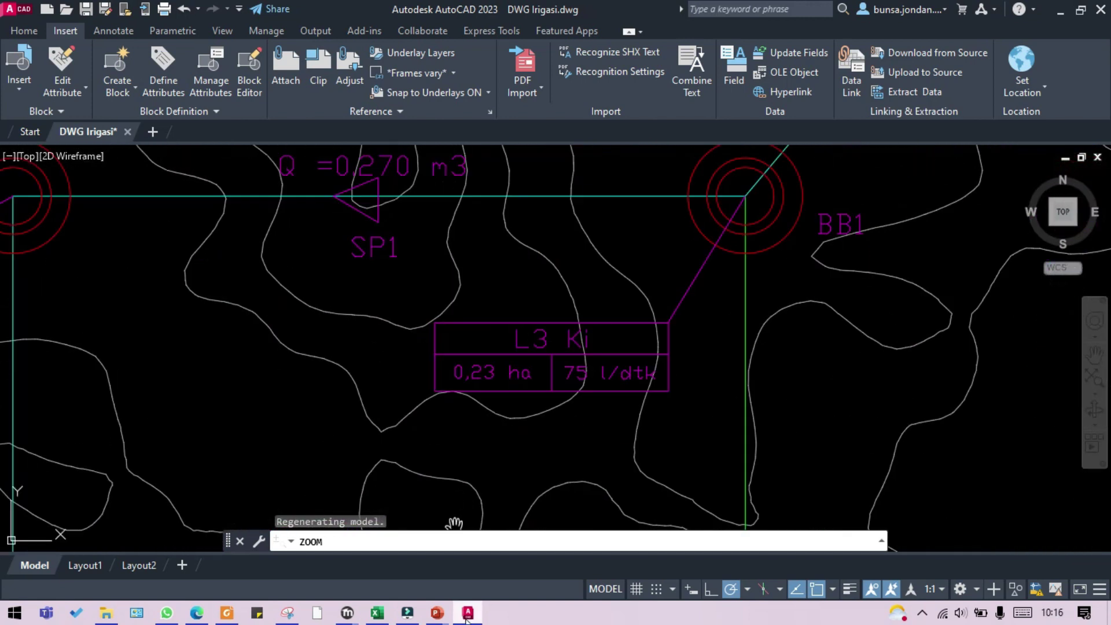
Enter the L3 Ki values in row 10 in Excel, with 0,23 as Lahan and 75 as planned discharge in lt/dt
mouse_move(377, 612)
click(460, 536)
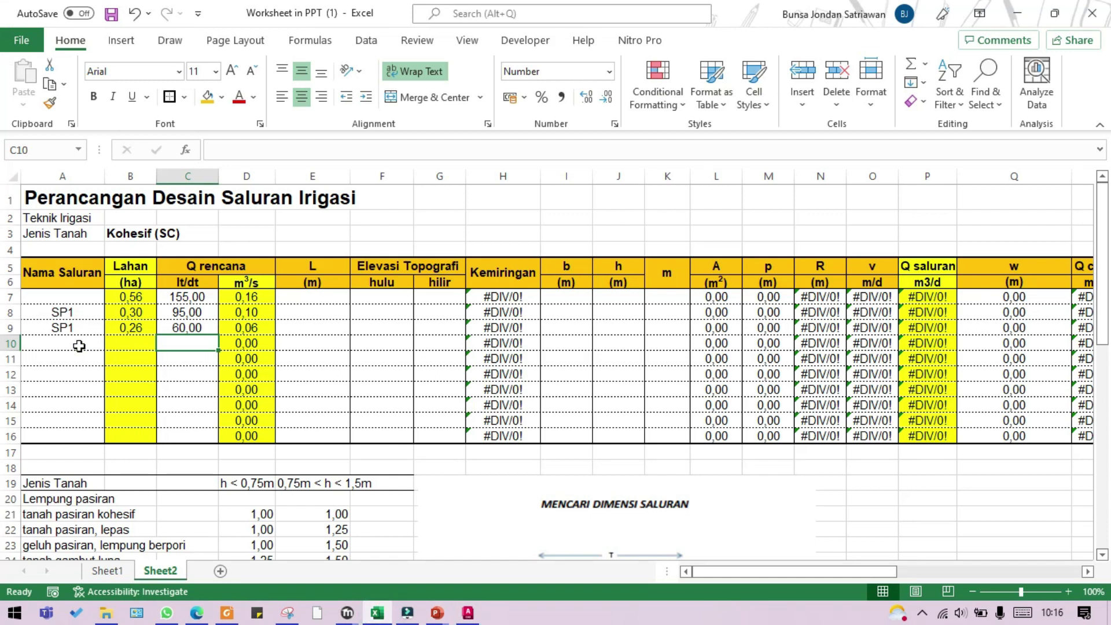
click(127, 344)
text(0,23)
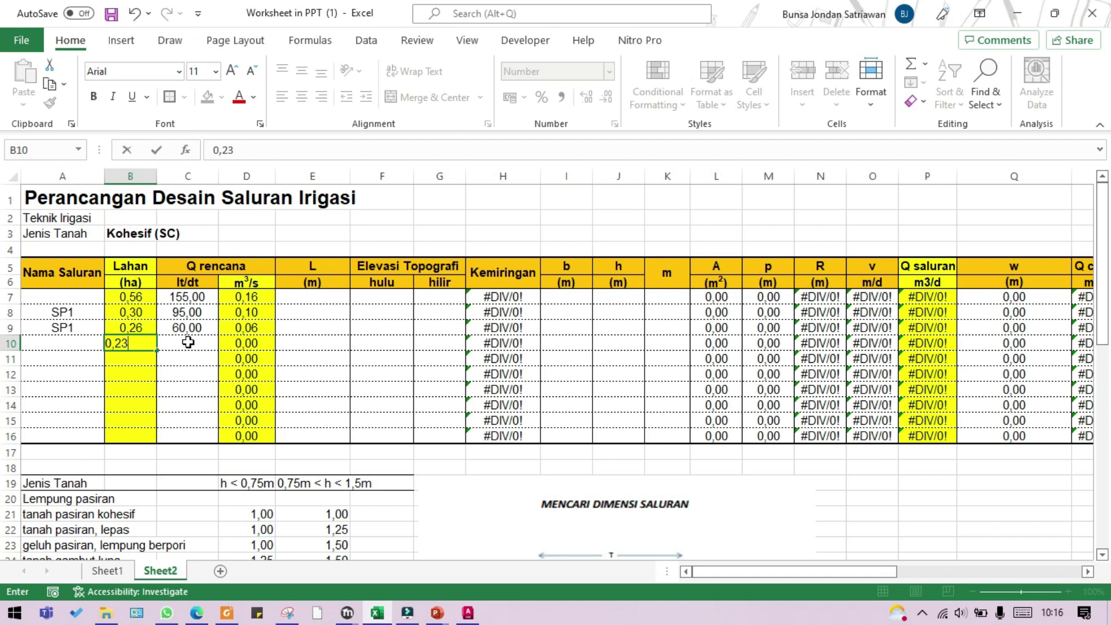
click(188, 343)
click(185, 393)
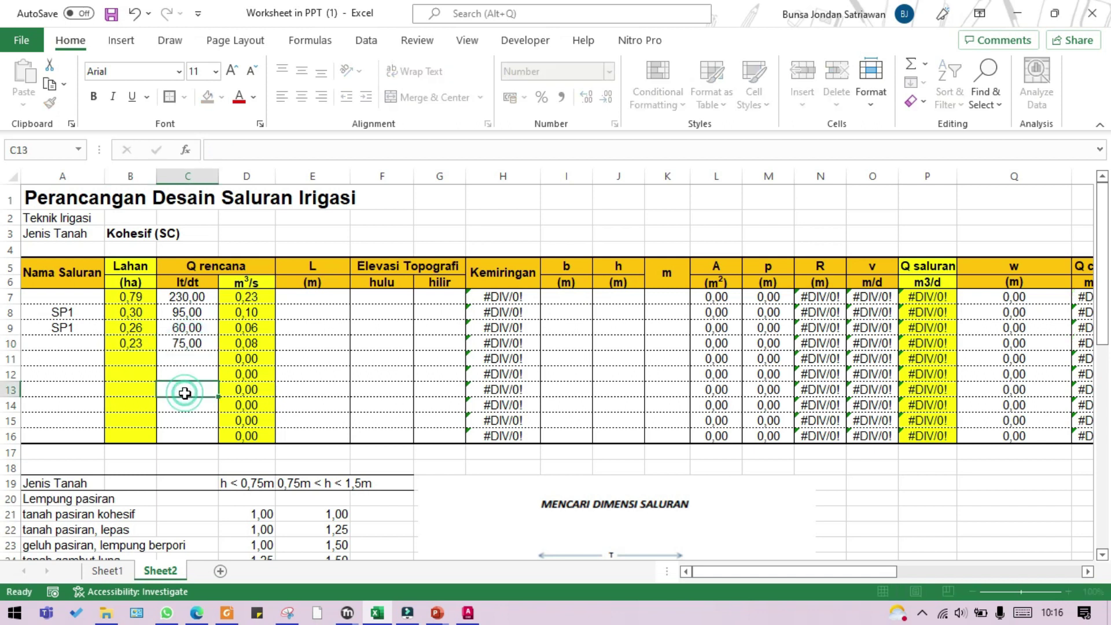
Switch to AutoCAD and find the L3 Kai box farther along the primary canal to read its area and discharge
click(467, 613)
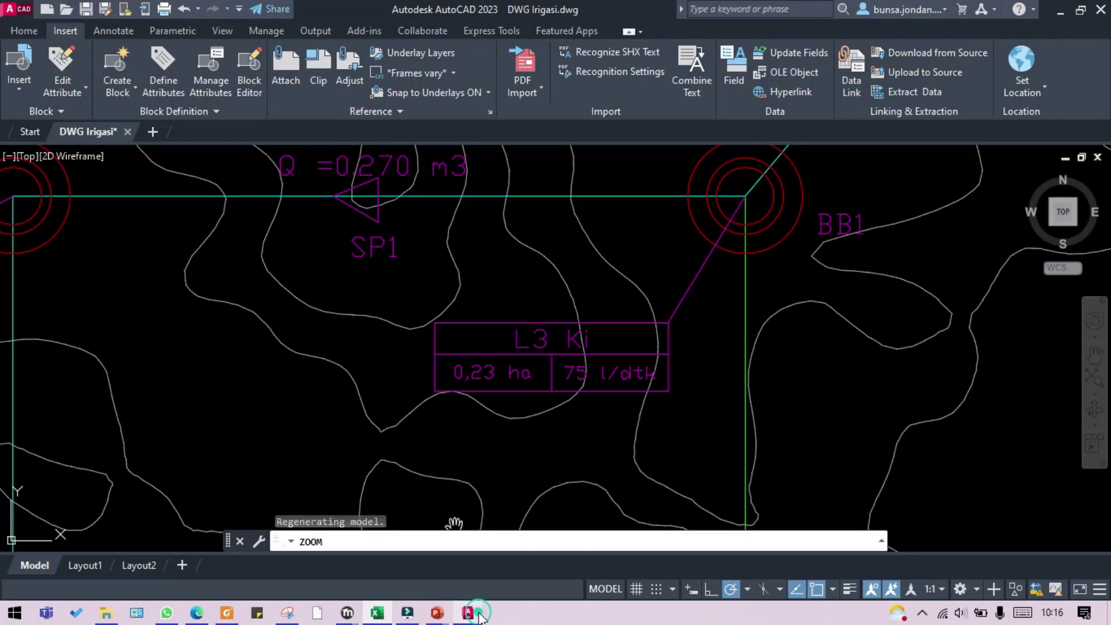
scroll(548, 243, down, 5)
scroll(445, 405, up, 5)
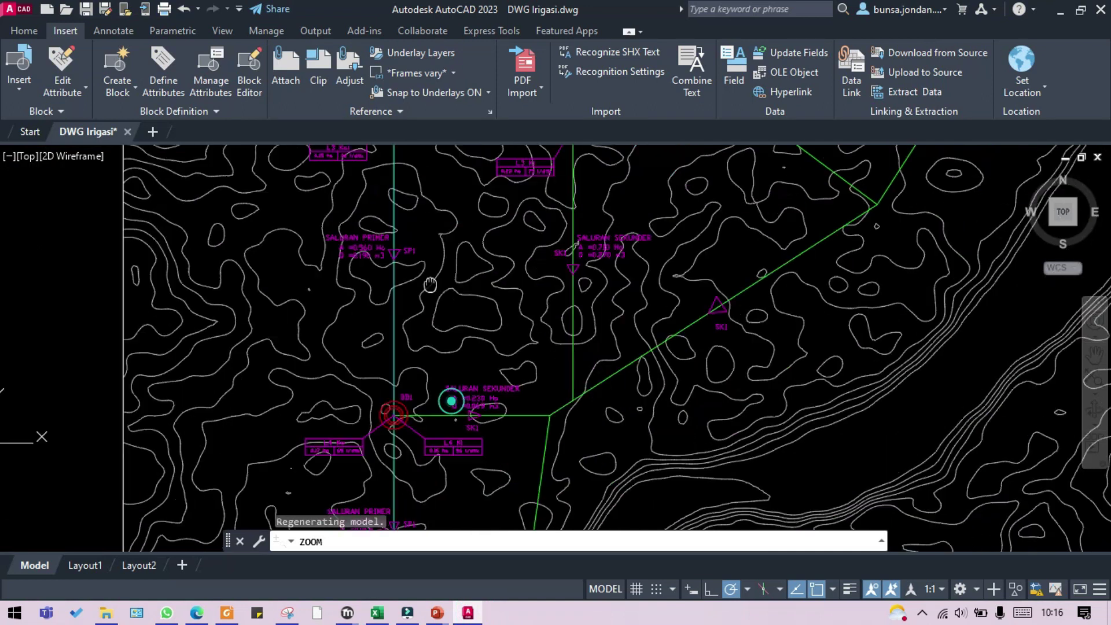
scroll(457, 466, up, 2)
drag(445, 456, 575, 479)
scroll(579, 497, down, 7)
scroll(513, 299, up, 6)
scroll(516, 315, up, 2)
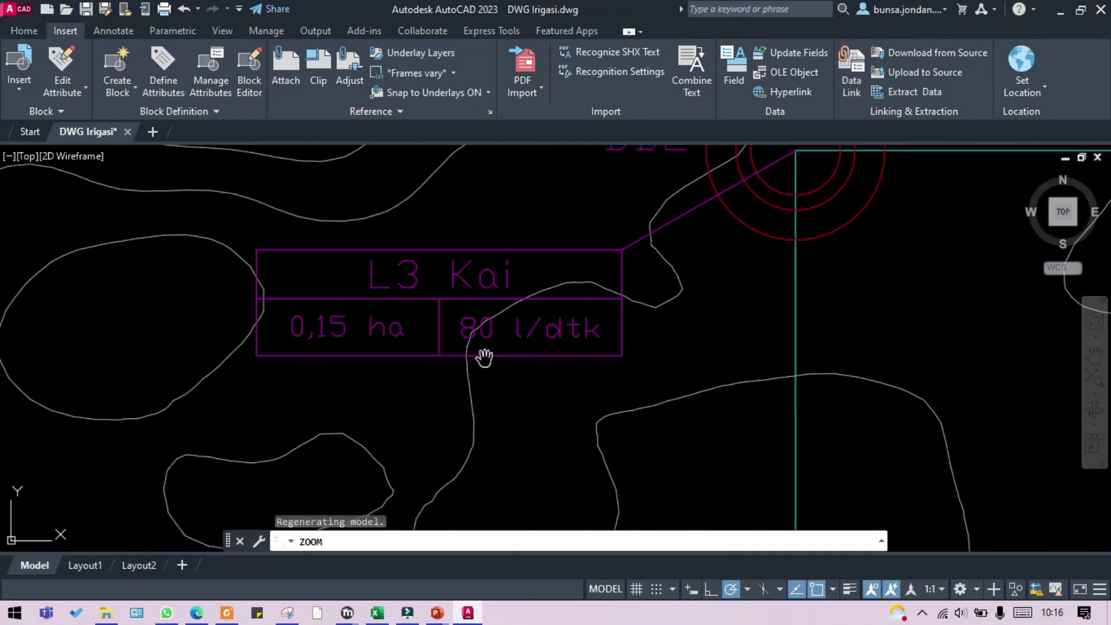
Enter the L3 Kai values in row 11 in Excel, with 0,15 as Lahan and 80 as planned discharge in lt/dt
click(378, 613)
click(136, 358)
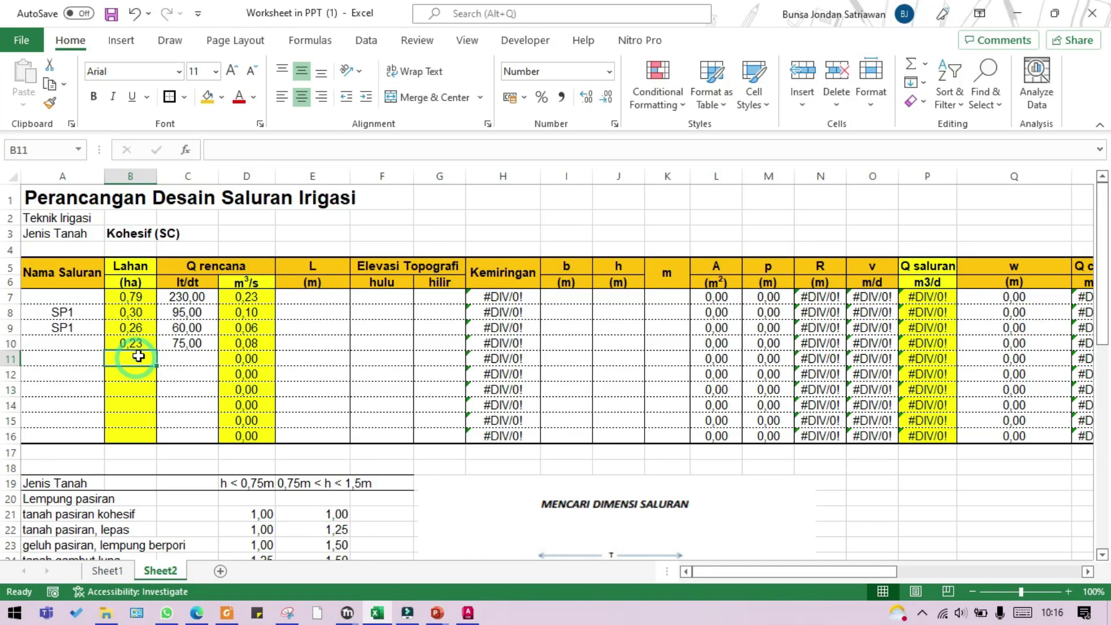
text(0,15)
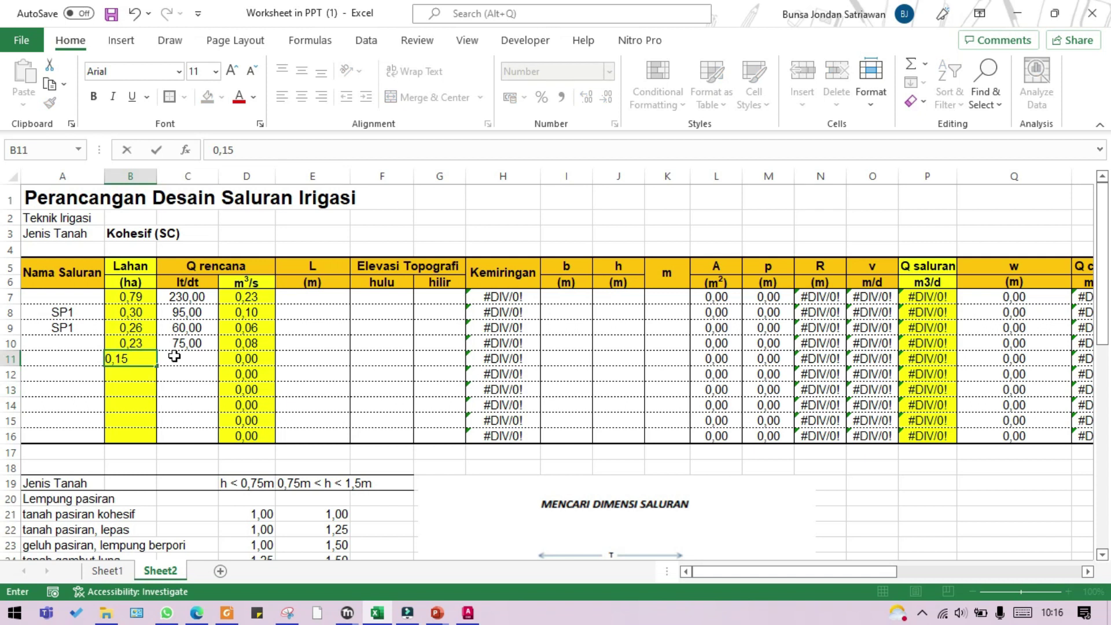
click(174, 355)
text(80)
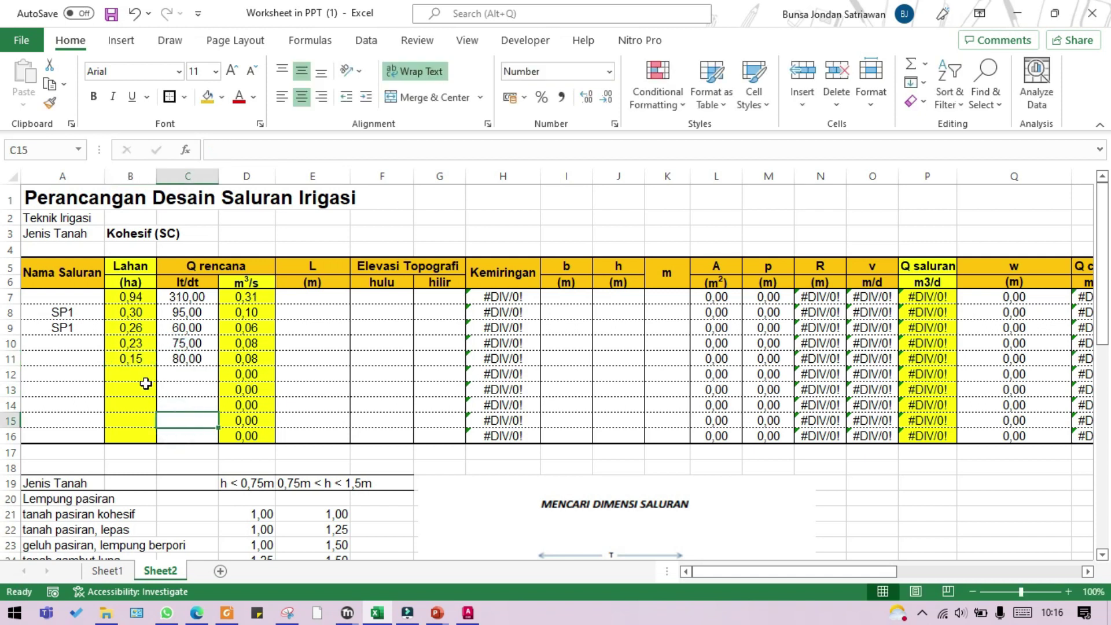
Look up the L4 Ka box in AutoCAD and enter its 0,17 ha in B12 and 65 lt/dt in C12 in Excel
click(139, 376)
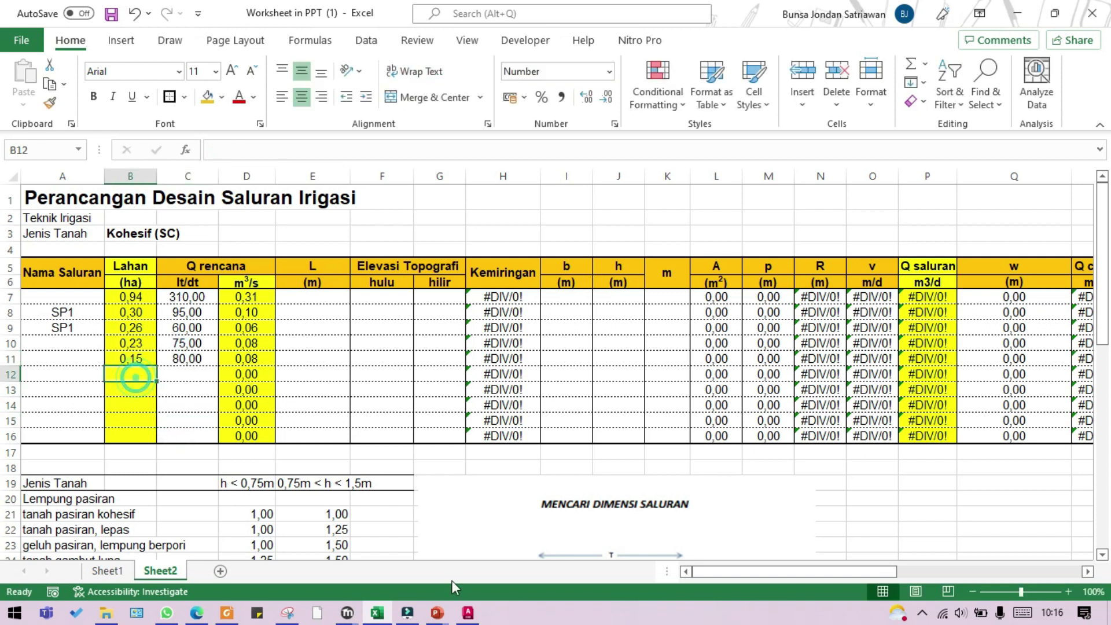
click(468, 613)
scroll(422, 421, up, 6)
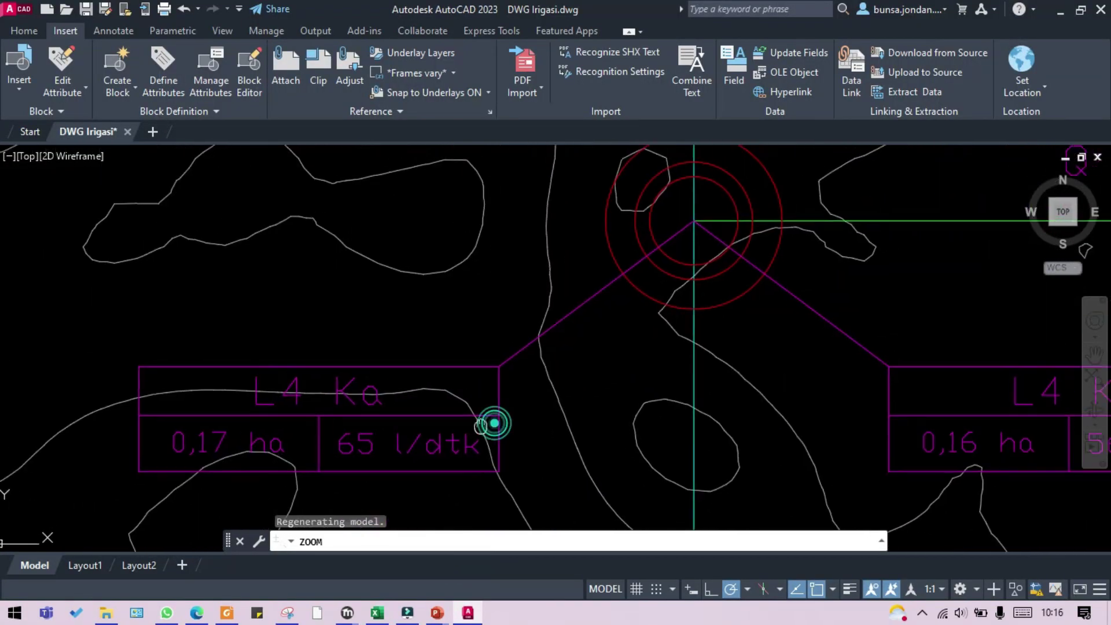
drag(494, 423, 375, 417)
key(alt+Tab)
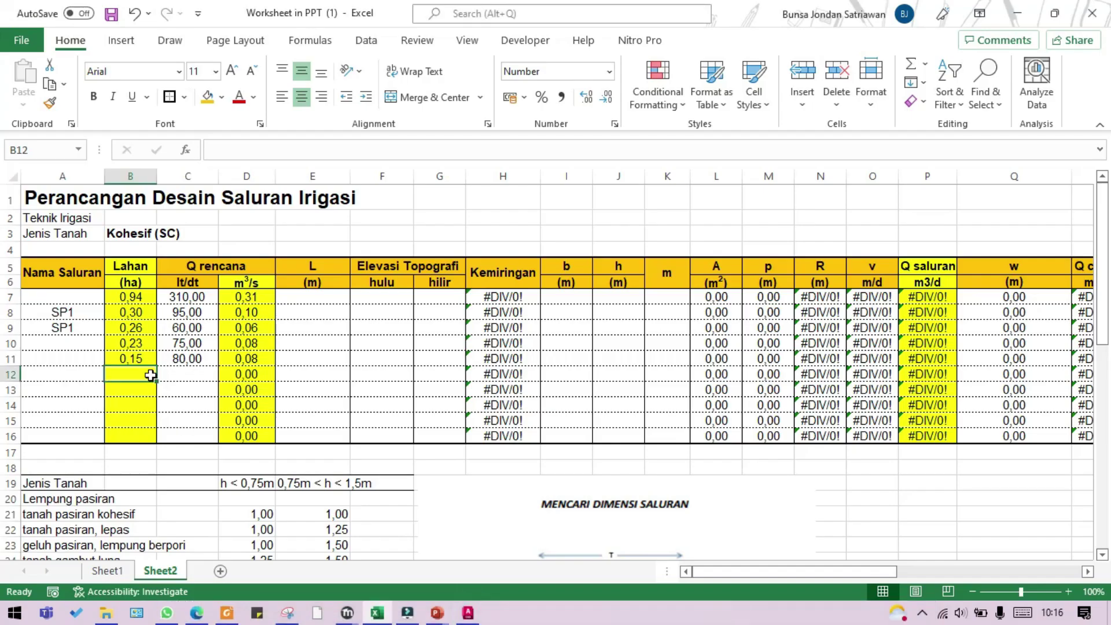
text(0,17)
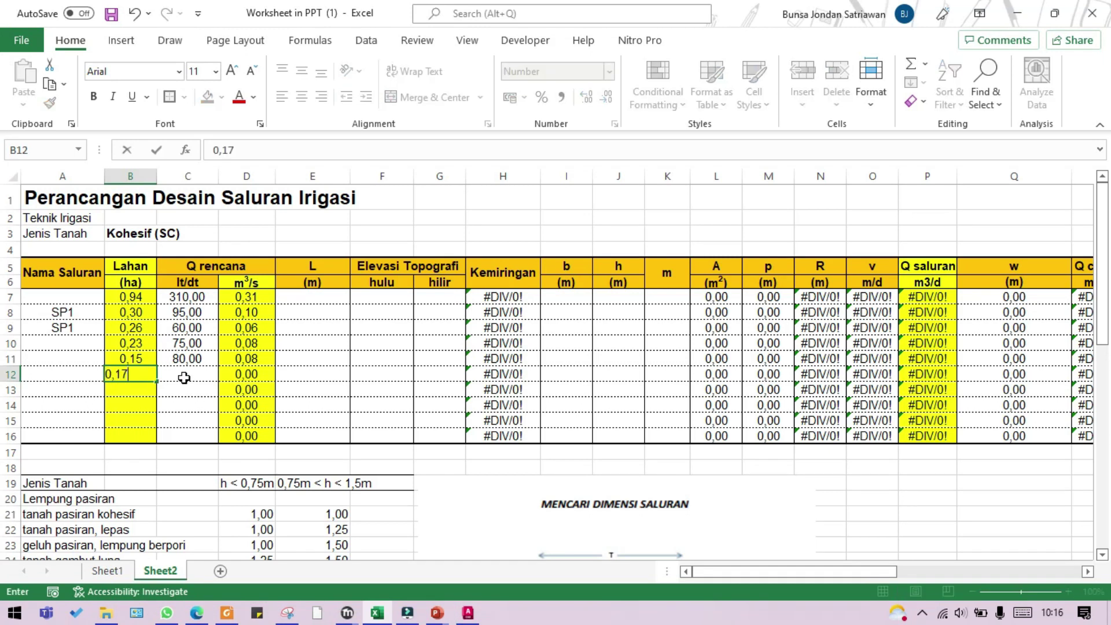
click(184, 377)
text(65)
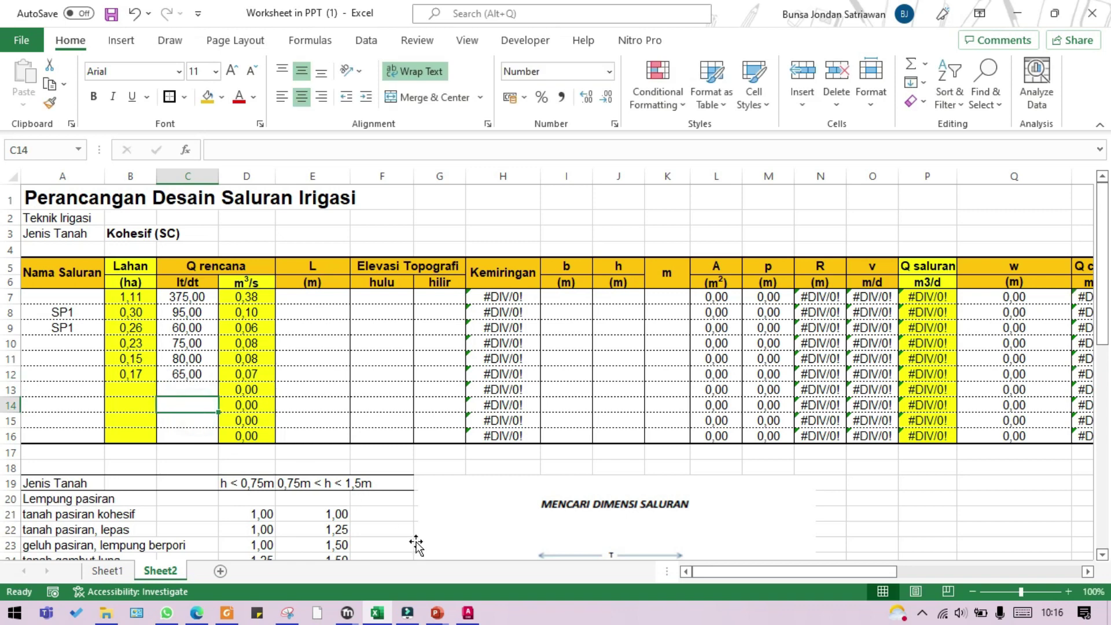
Look up the L4 Ki box in AutoCAD and enter its 0,16 ha in B13 and 56 lt/dt in C13 in Excel
click(470, 613)
drag(627, 445, 253, 421)
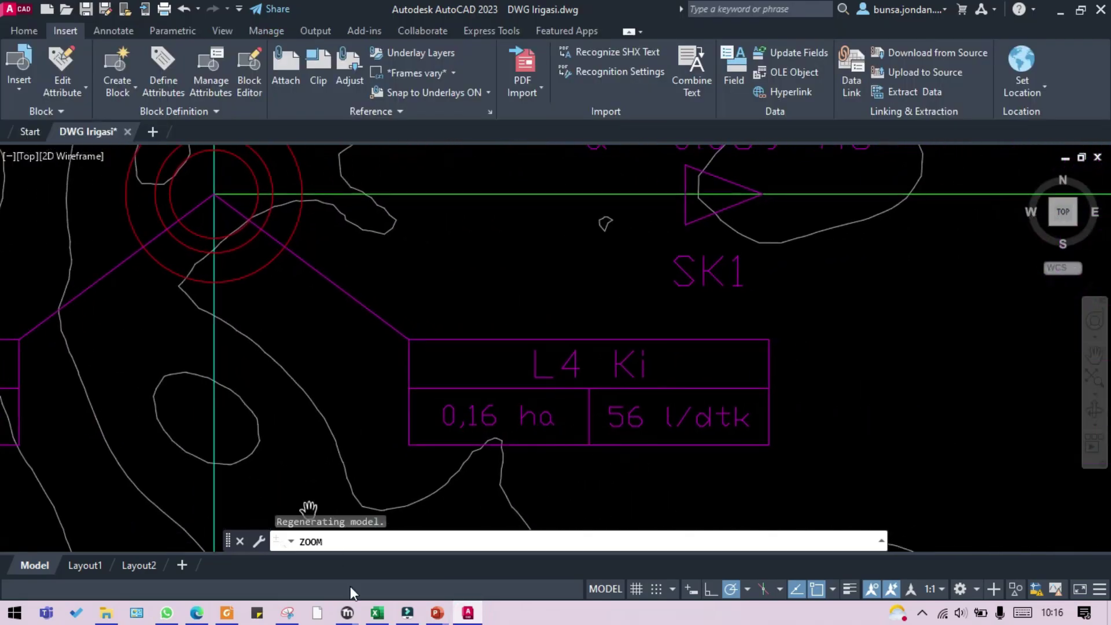
key(alt+Tab)
click(128, 392)
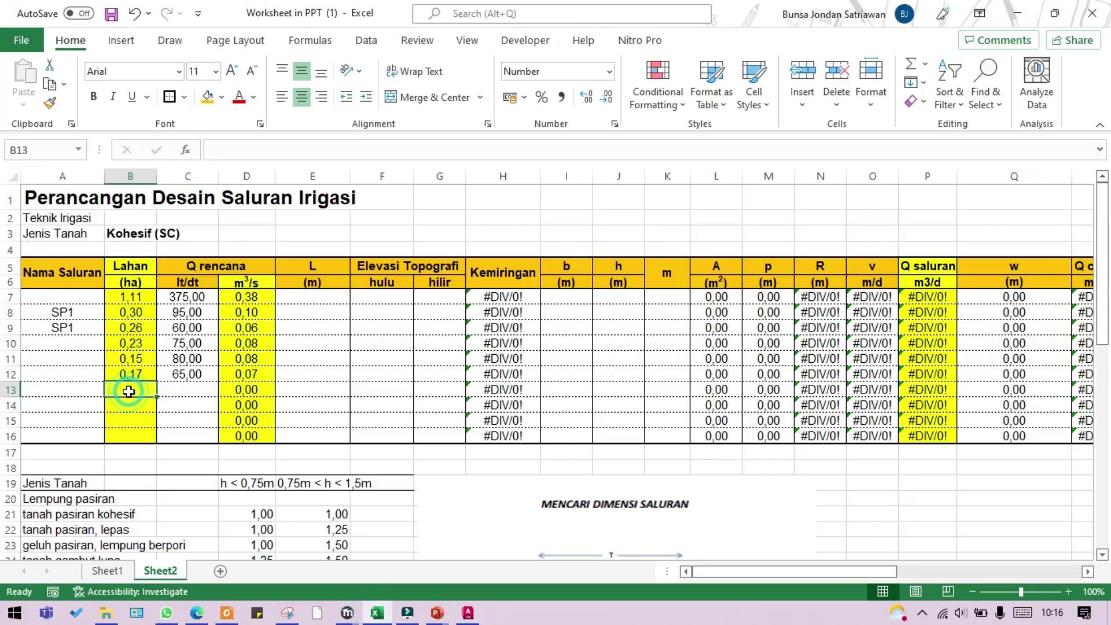
text(0,16)
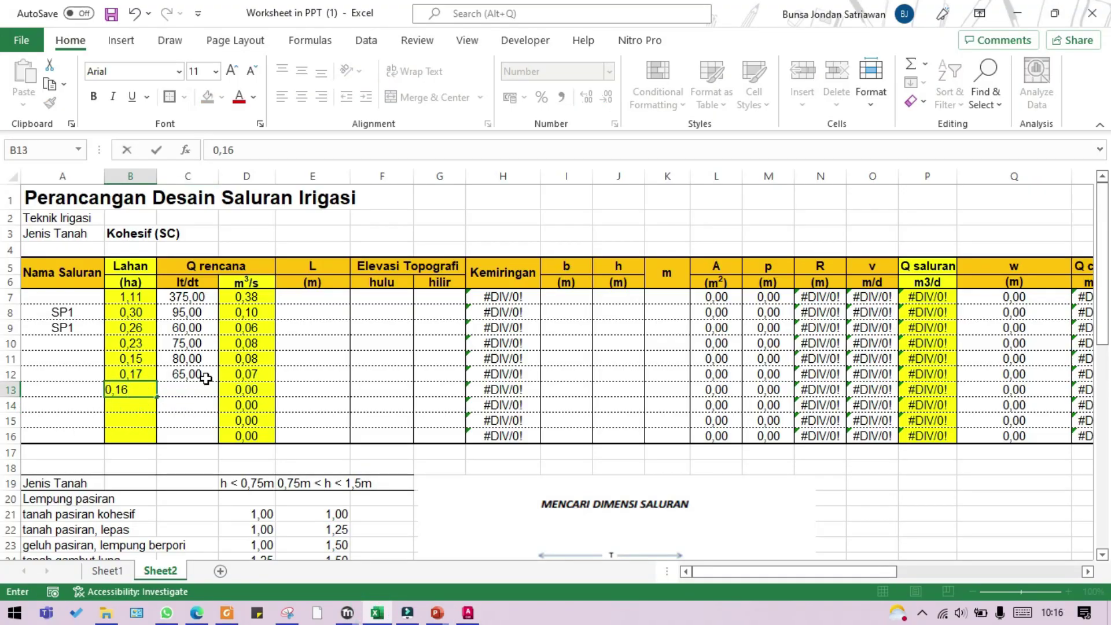
click(197, 407)
click(188, 386)
text(56)
click(205, 421)
Look up the L5 Ka box in AutoCAD and enter its 0,11 ha in B14 and 35 lt/dt in C14 in Excel
click(467, 612)
scroll(586, 431, down, 5)
scroll(586, 431, up, 6)
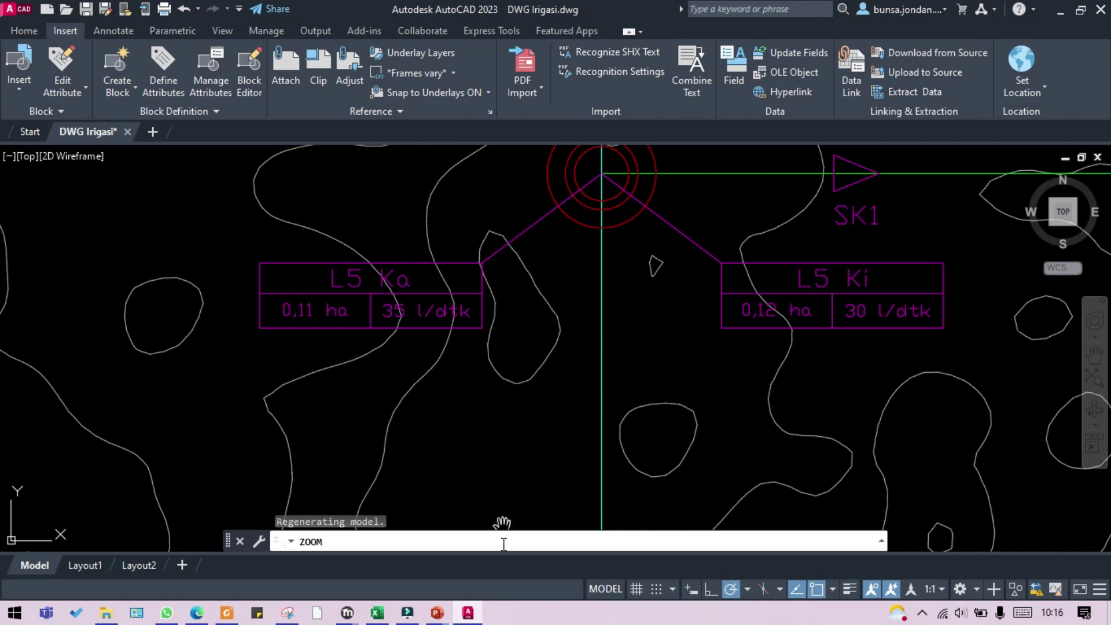
click(467, 612)
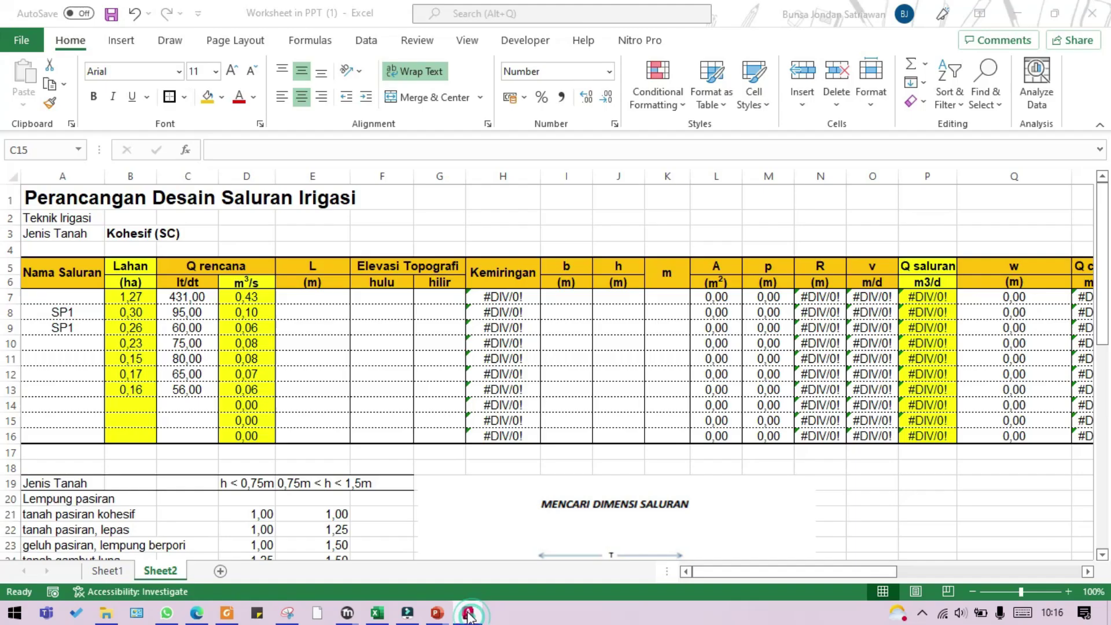
click(144, 405)
text(0,)
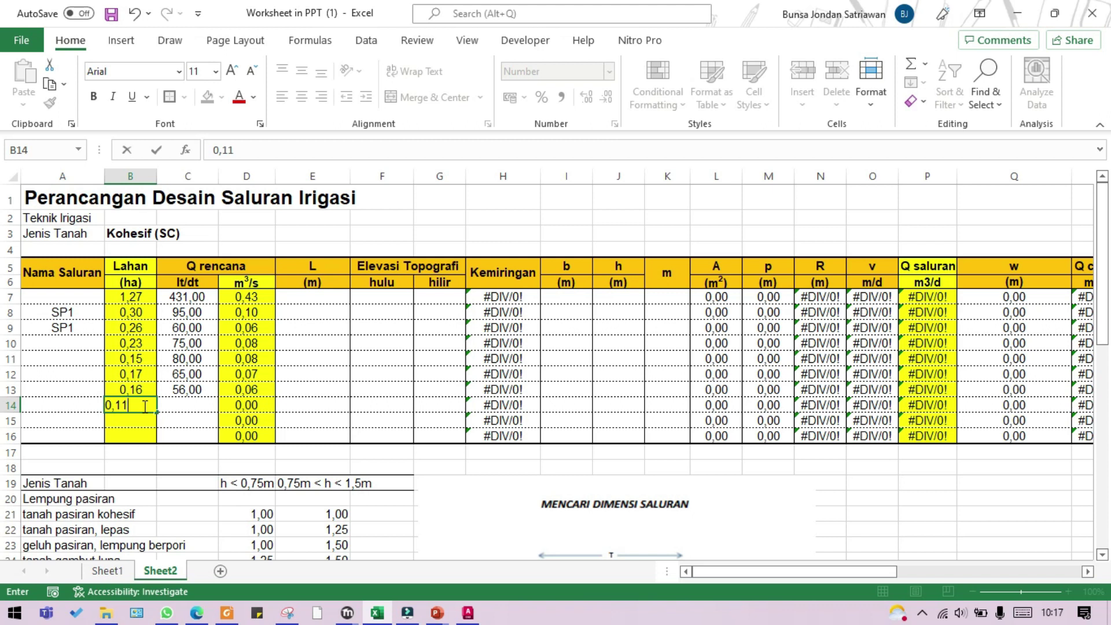
text(11)
key(Return)
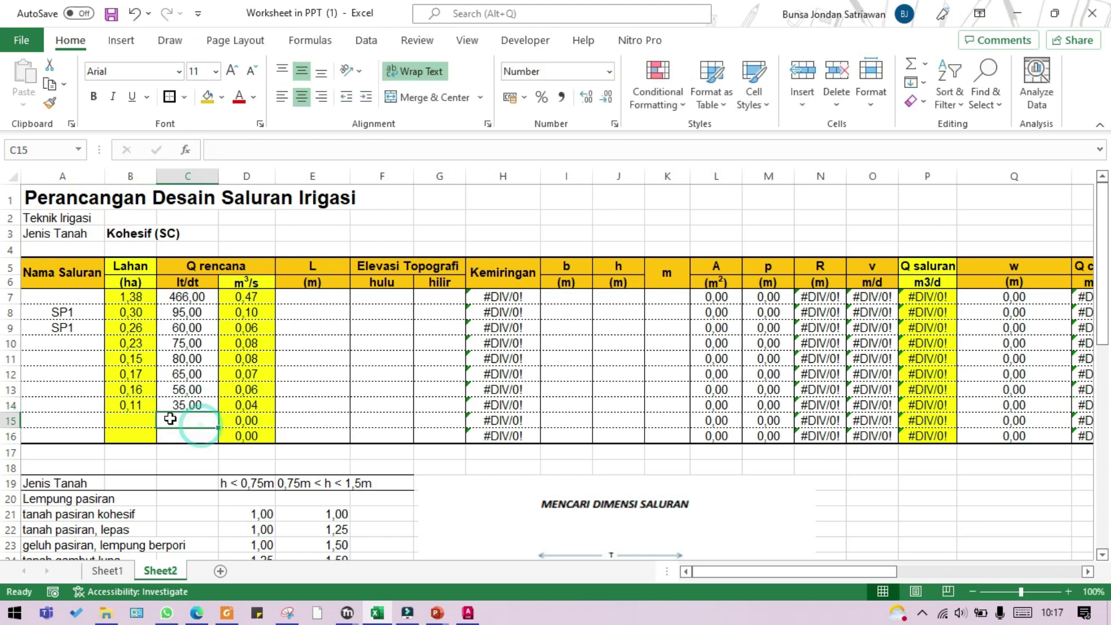
Look up the L5 Ki box in AutoCAD and enter its 0,12 ha in B15 and 30 lt/dt in C15 in Excel
click(467, 612)
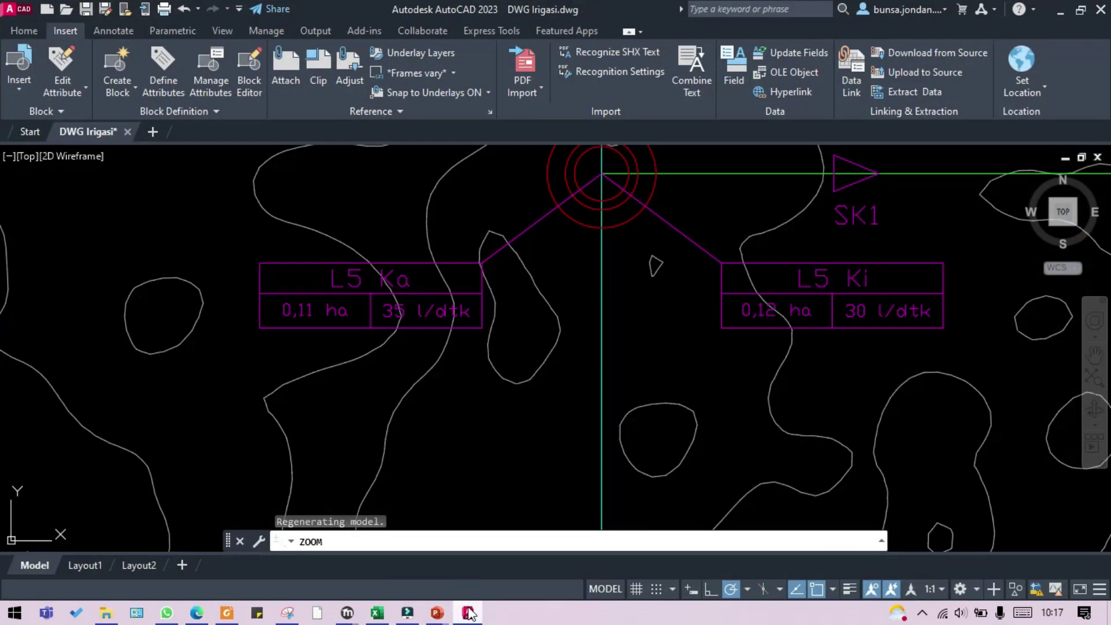
click(469, 613)
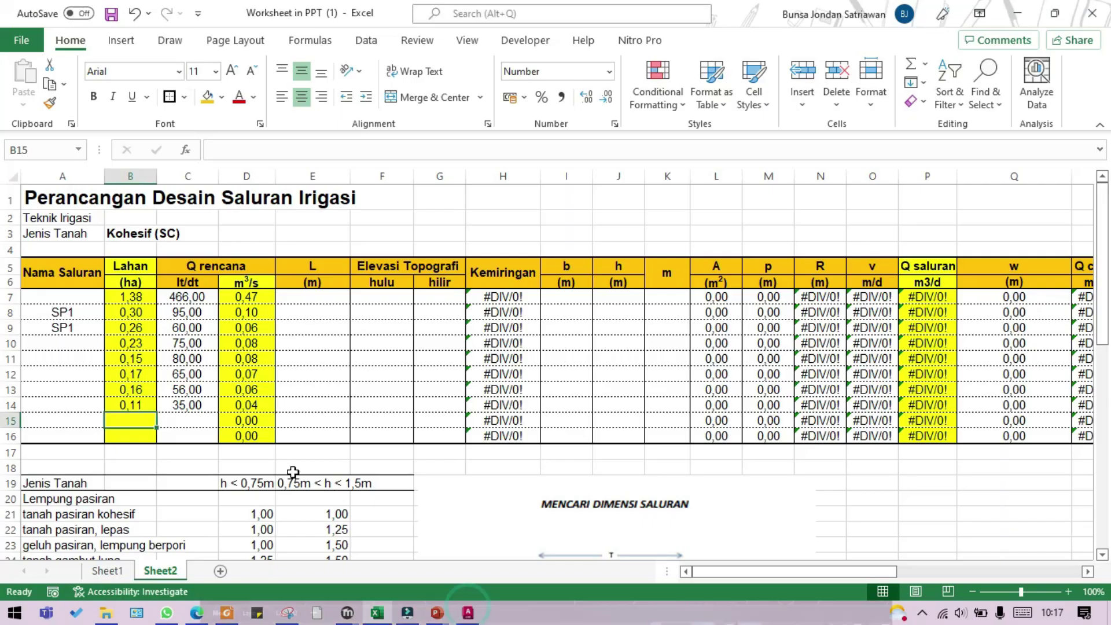
text(0)
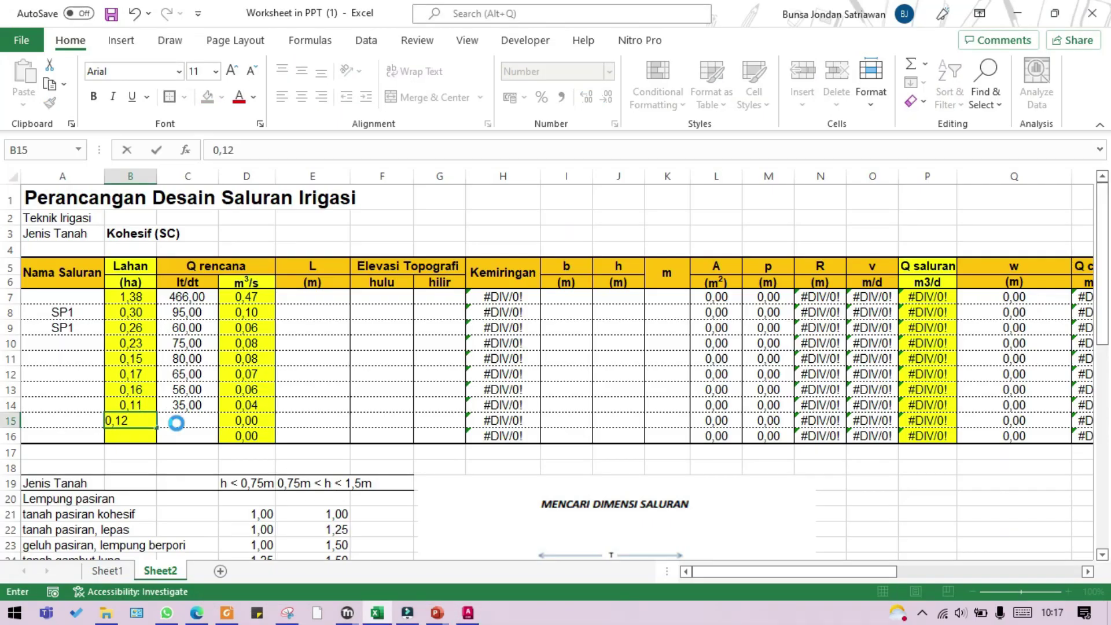
text(,12)
key(Return)
key(Right)
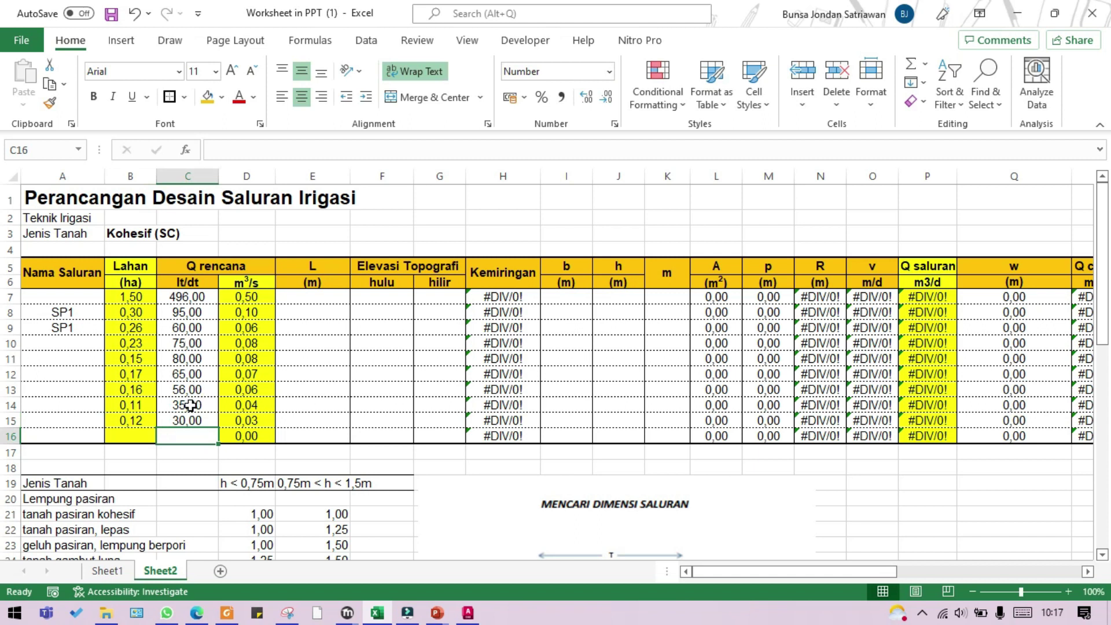
Change the planned discharge in C15 to 34 lt/dt
click(181, 420)
click(223, 150)
key(BackSpace)
text(4)
key(Return)
Compare the total planned discharge in C7 with the Debit rencana criterion on the assignment page in the browser, returning to Excel
click(187, 292)
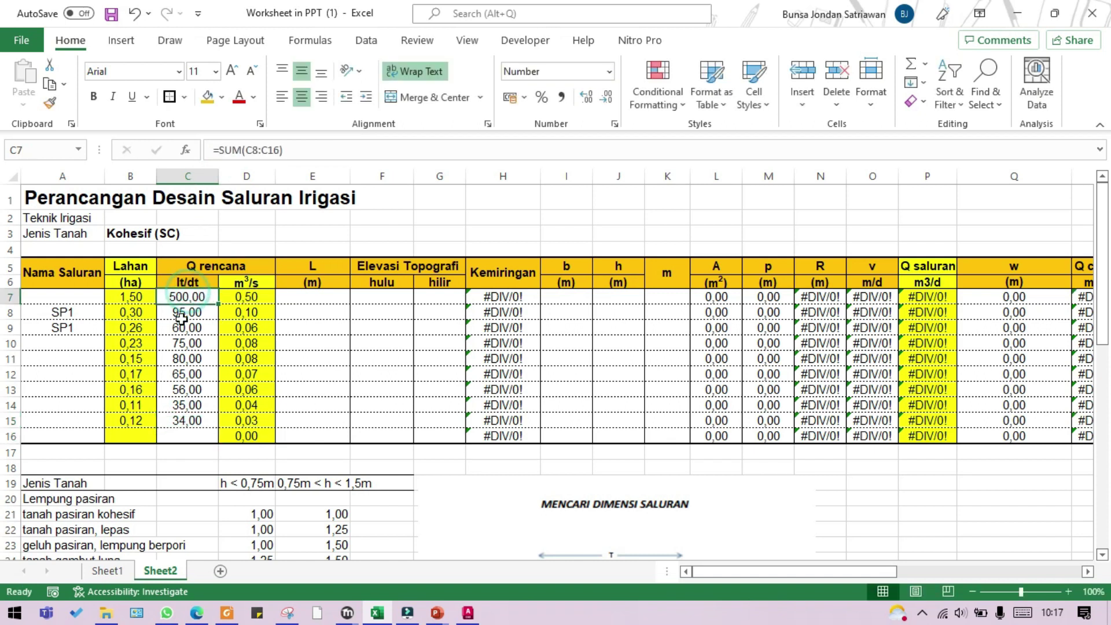
click(194, 608)
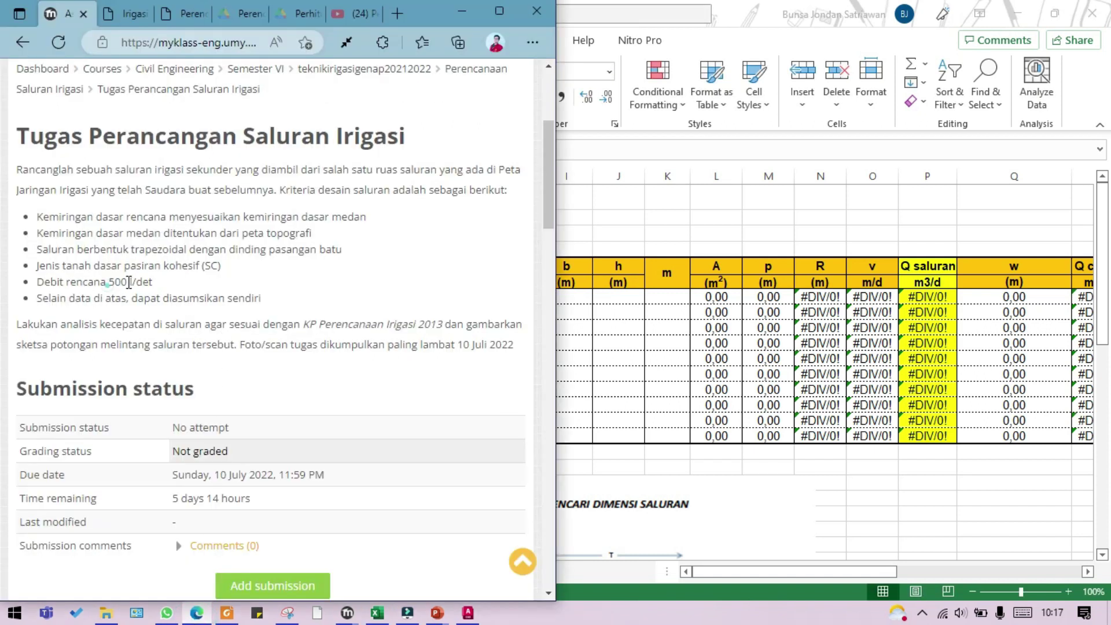
drag(128, 282, 154, 280)
key(alt+Tab)
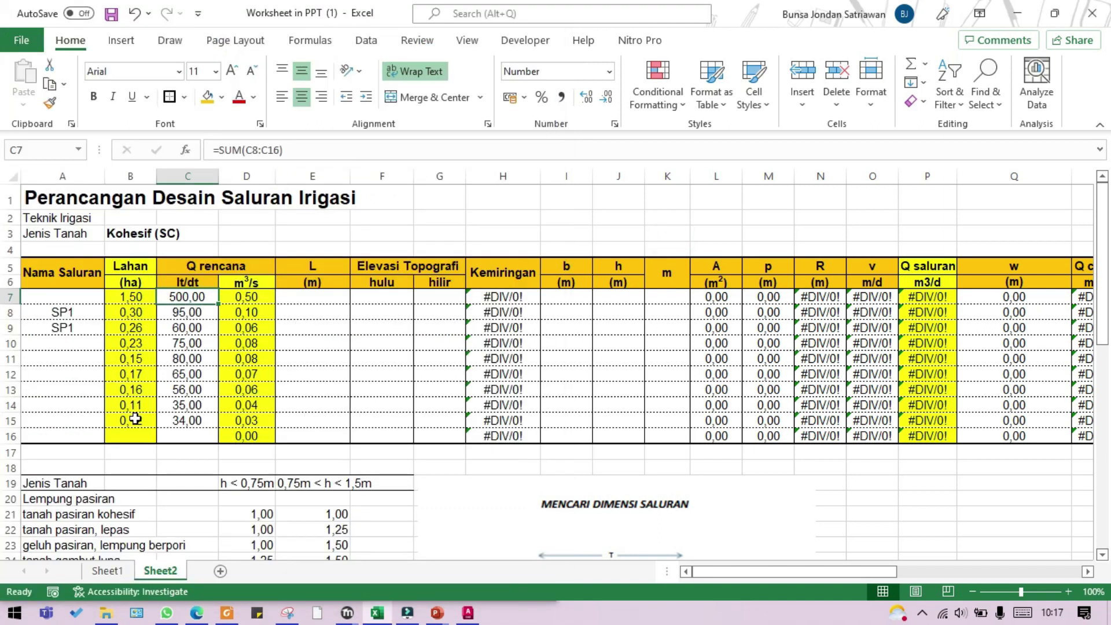
Delete the unused row 16 and restore the border along the table's lower edge
click(10, 437)
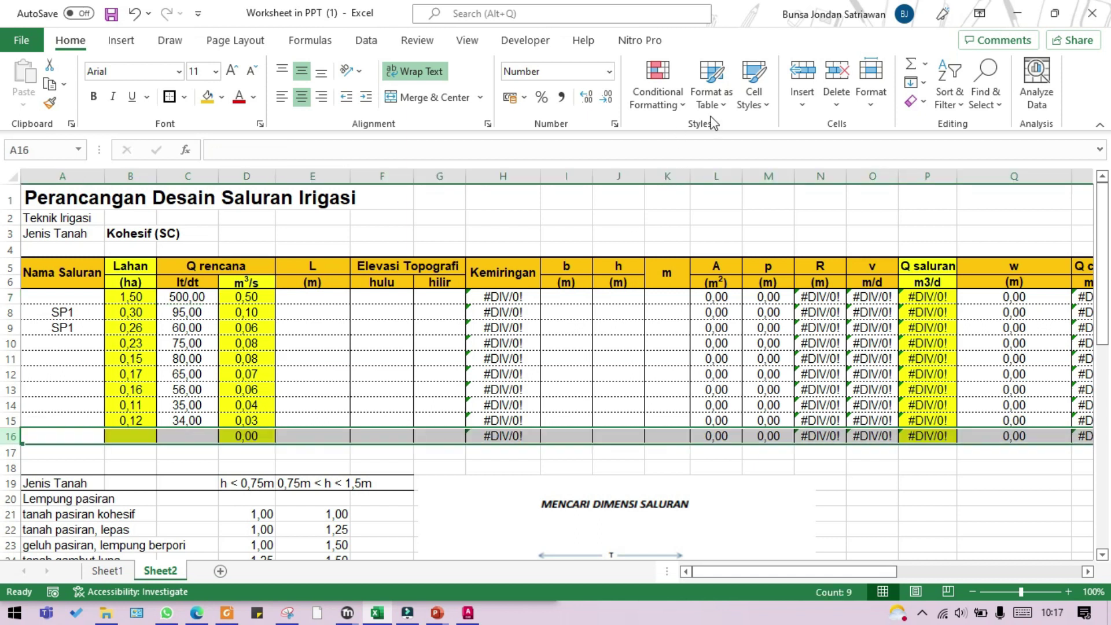
click(836, 72)
click(616, 373)
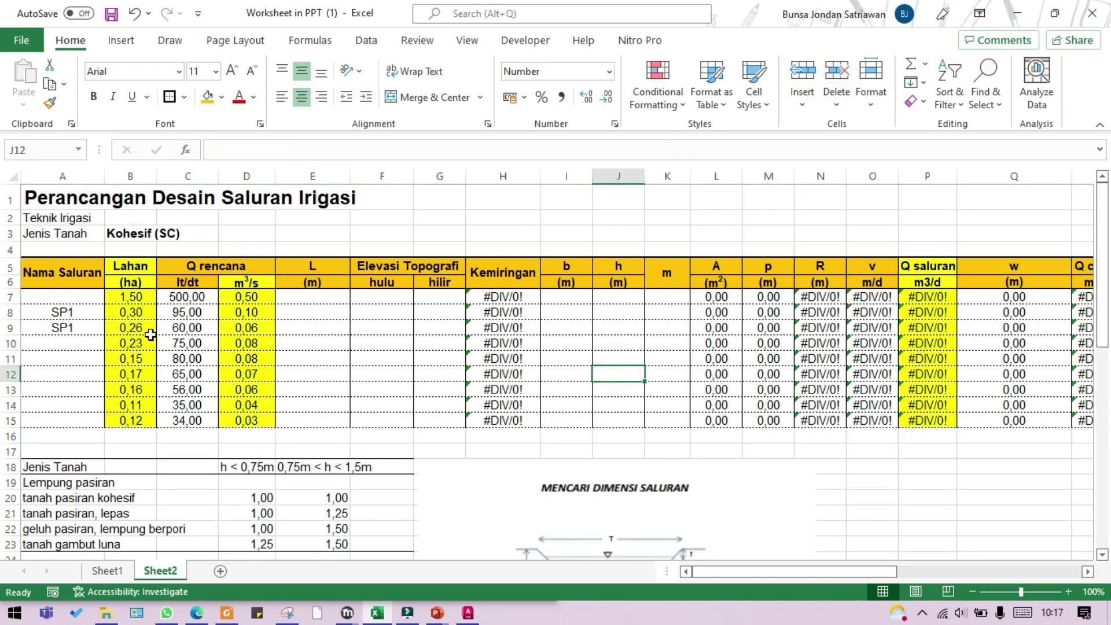
drag(33, 271, 776, 424)
click(167, 97)
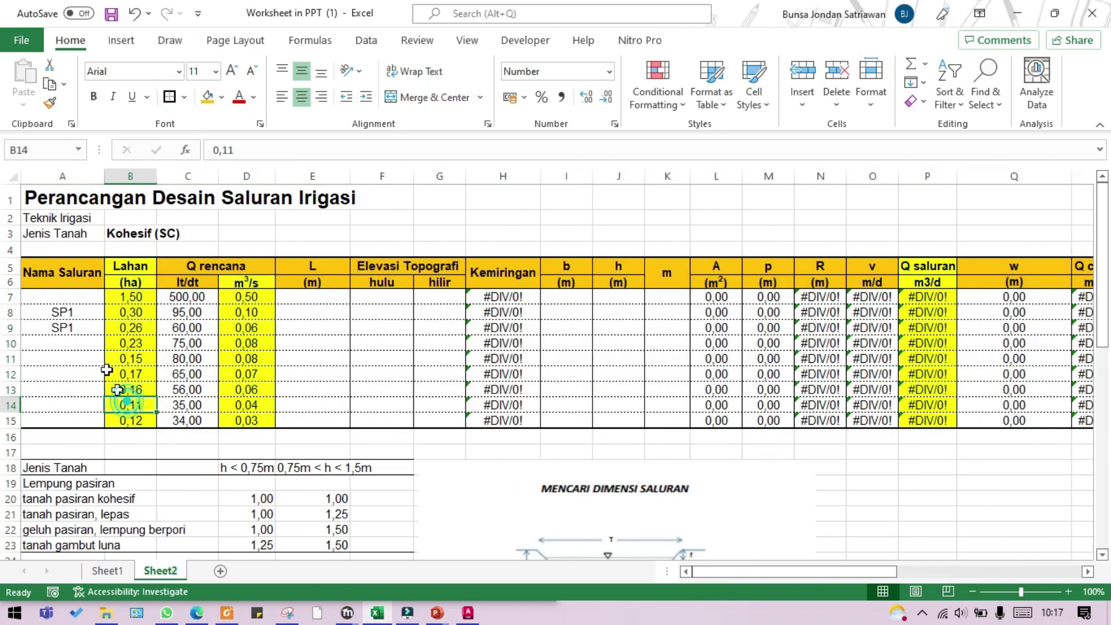
Enter Saluran Utama as the canal name in A7
click(72, 311)
drag(64, 297, 74, 414)
click(67, 296)
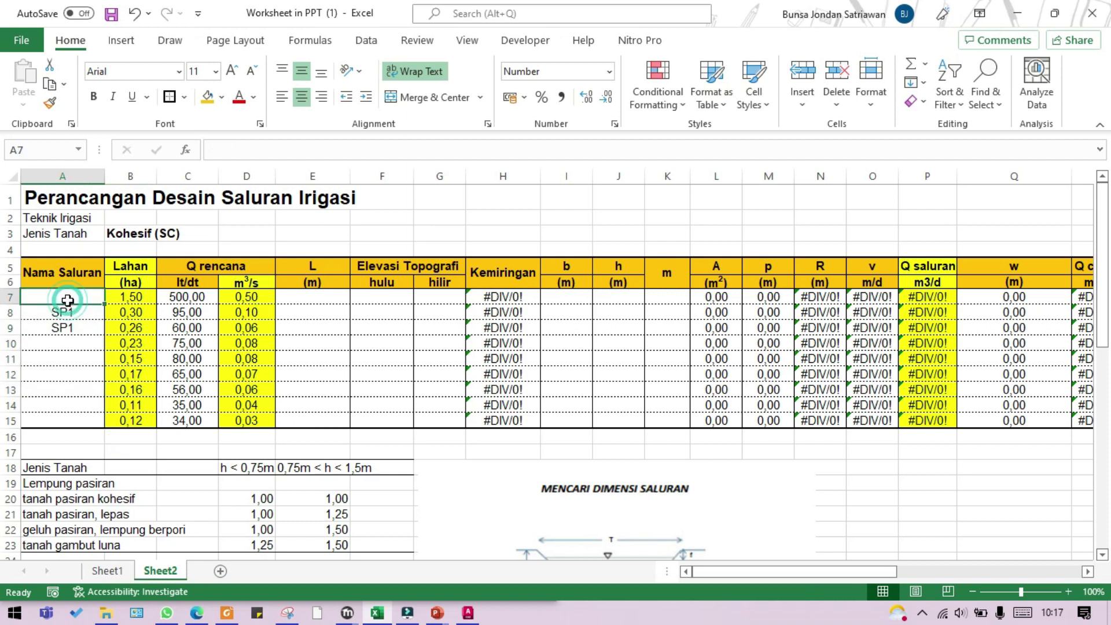
text(SP1)
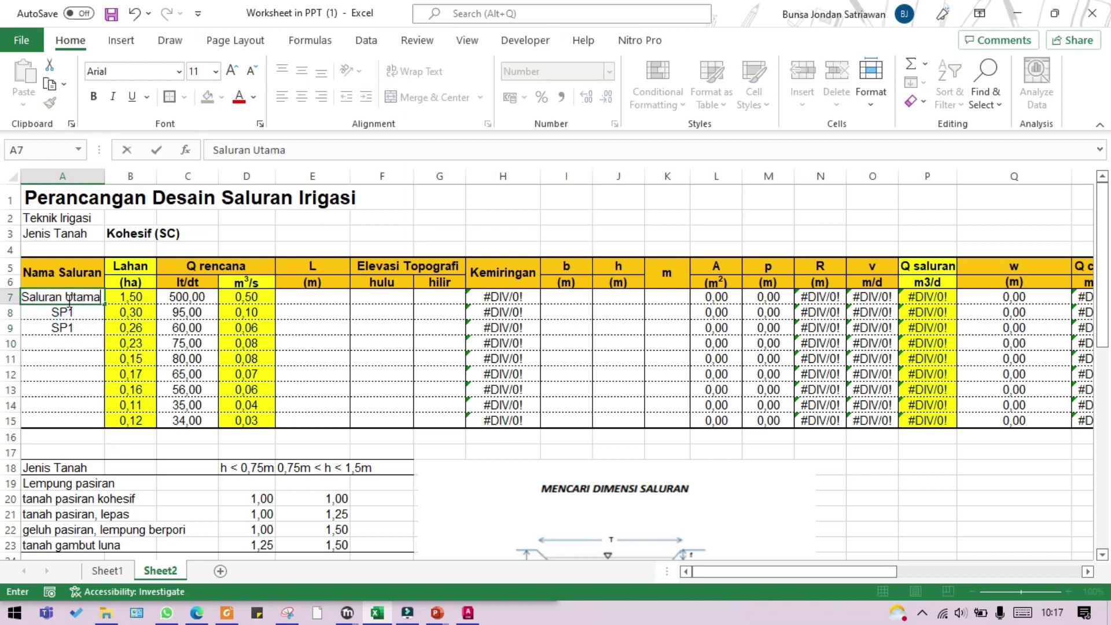
key(Return)
click(216, 307)
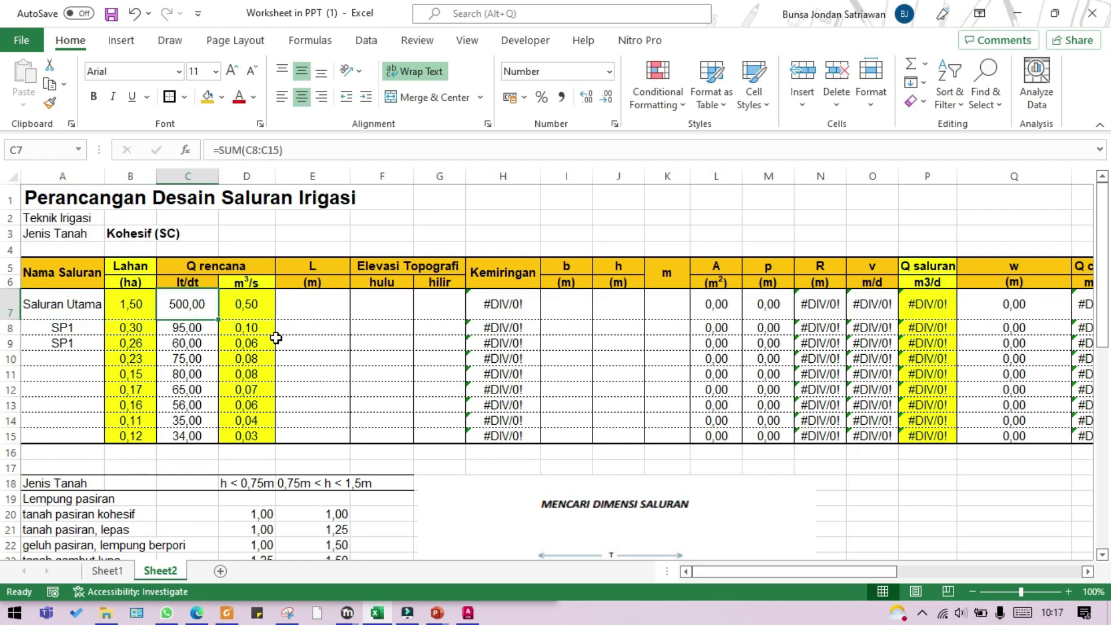
Switch to AutoCAD and place an aligned dimension along the SP1 primary canal from the Bendung to the centre of BB1
click(310, 304)
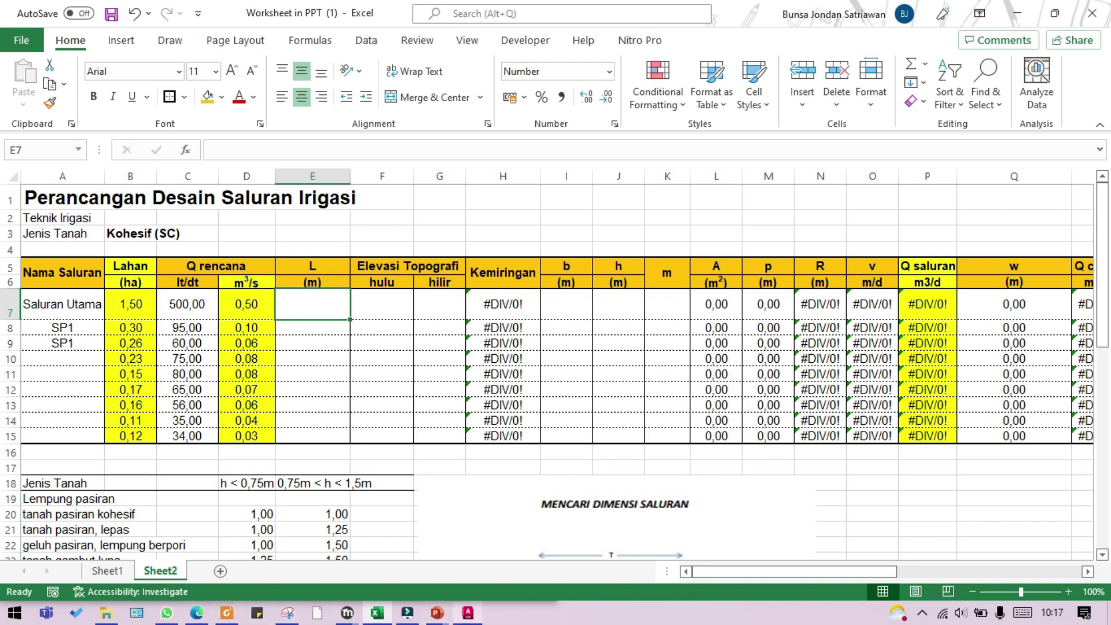
click(468, 613)
scroll(360, 363, down, 10)
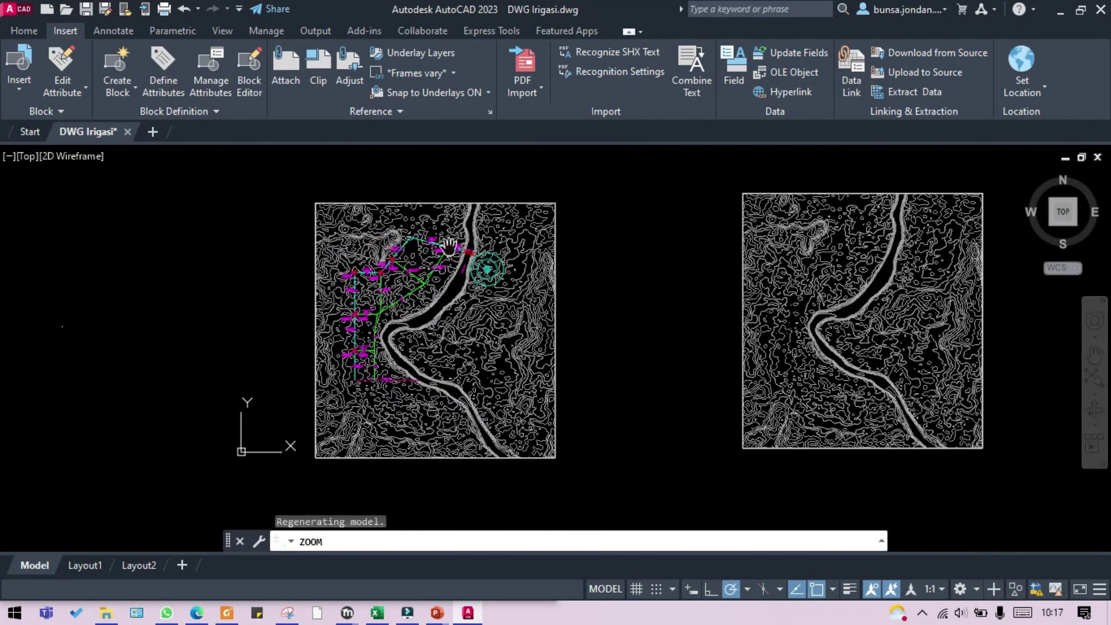
scroll(486, 268, up, 8)
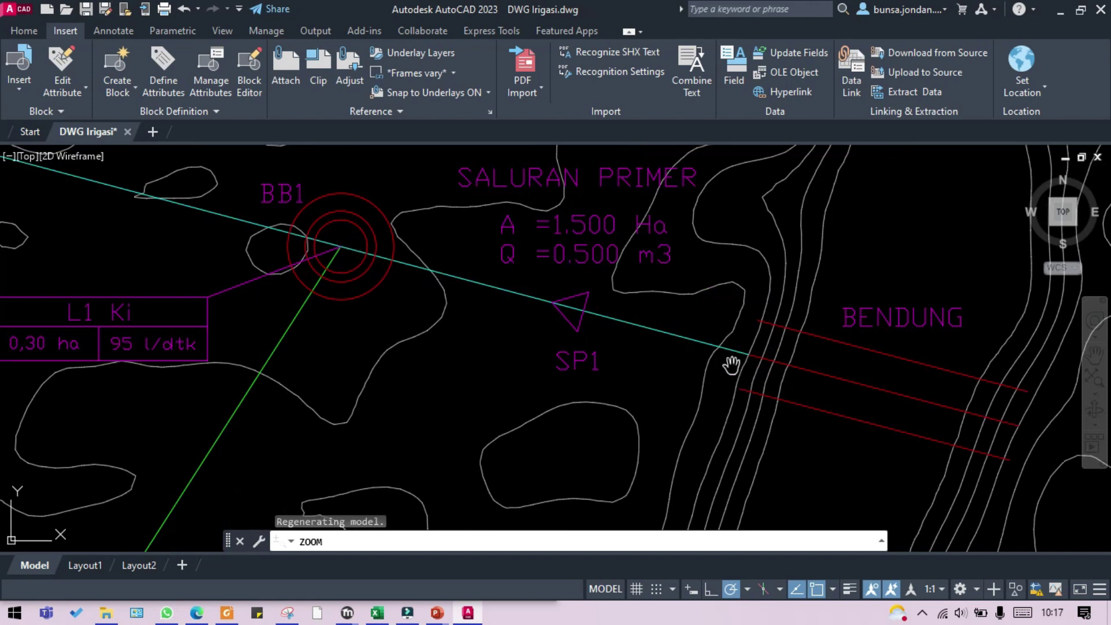
key(Escape)
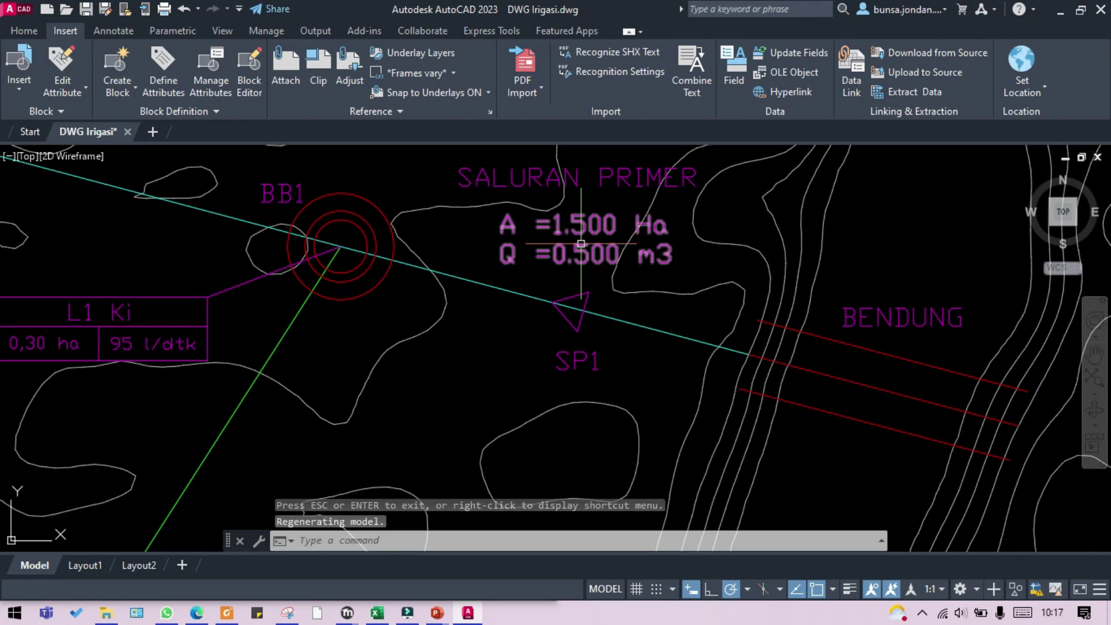
text(dima)
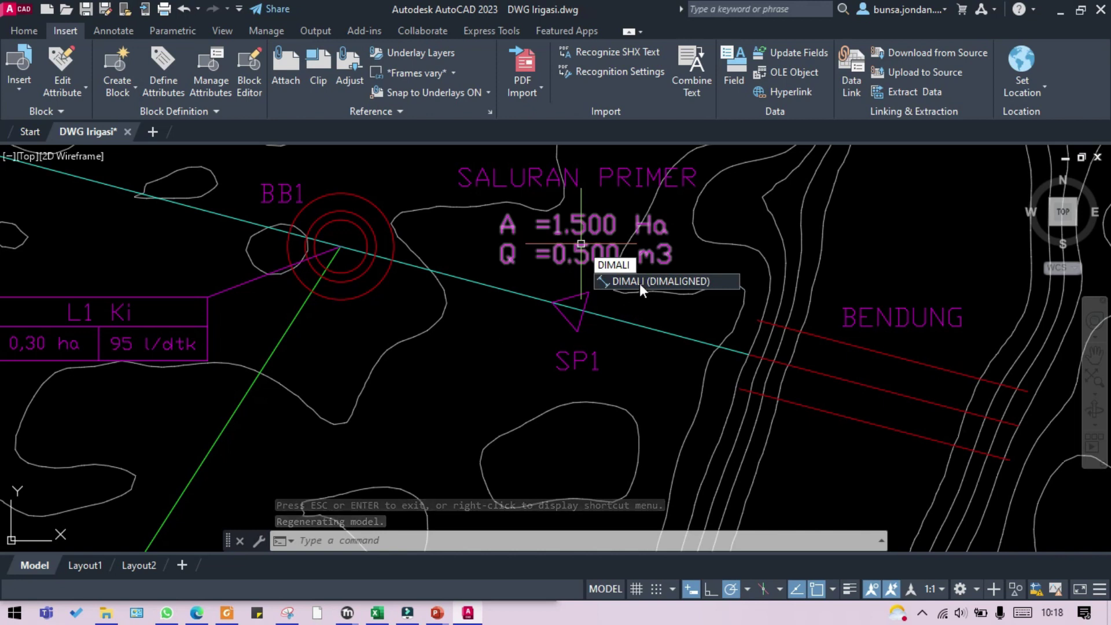
click(605, 279)
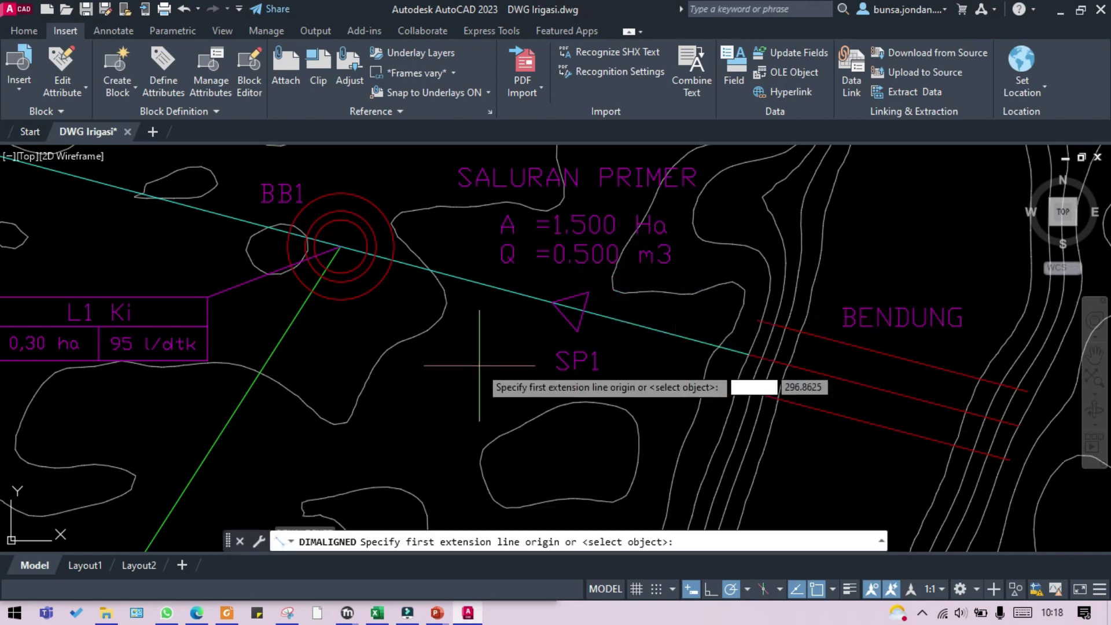
scroll(747, 355, up, 8)
click(749, 354)
scroll(752, 354, down, 4)
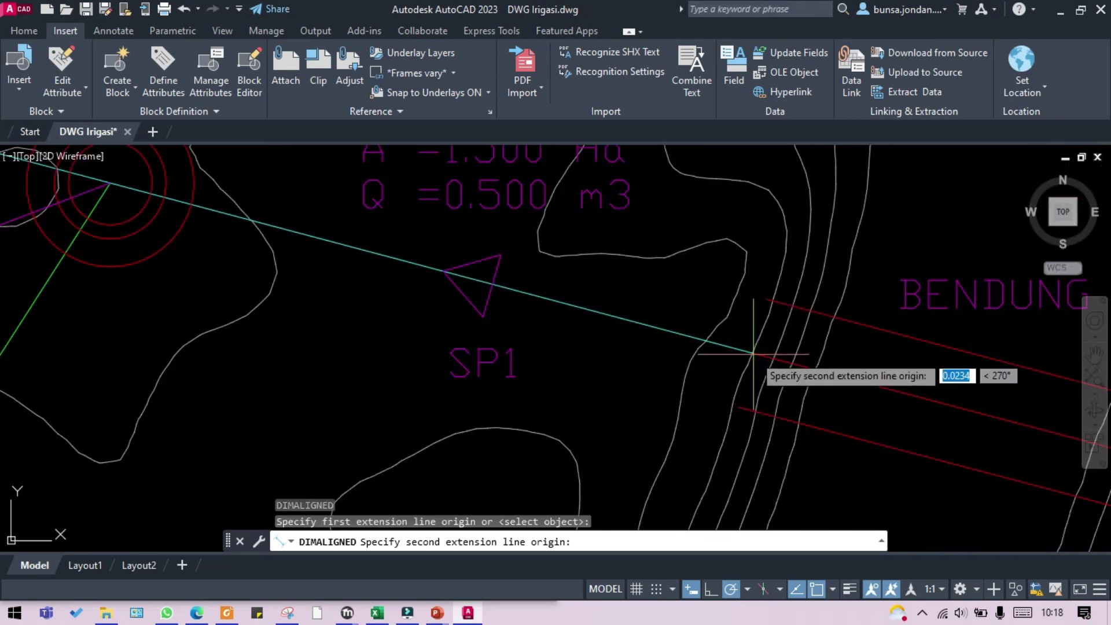
scroll(752, 353, down, 2)
scroll(340, 241, up, 8)
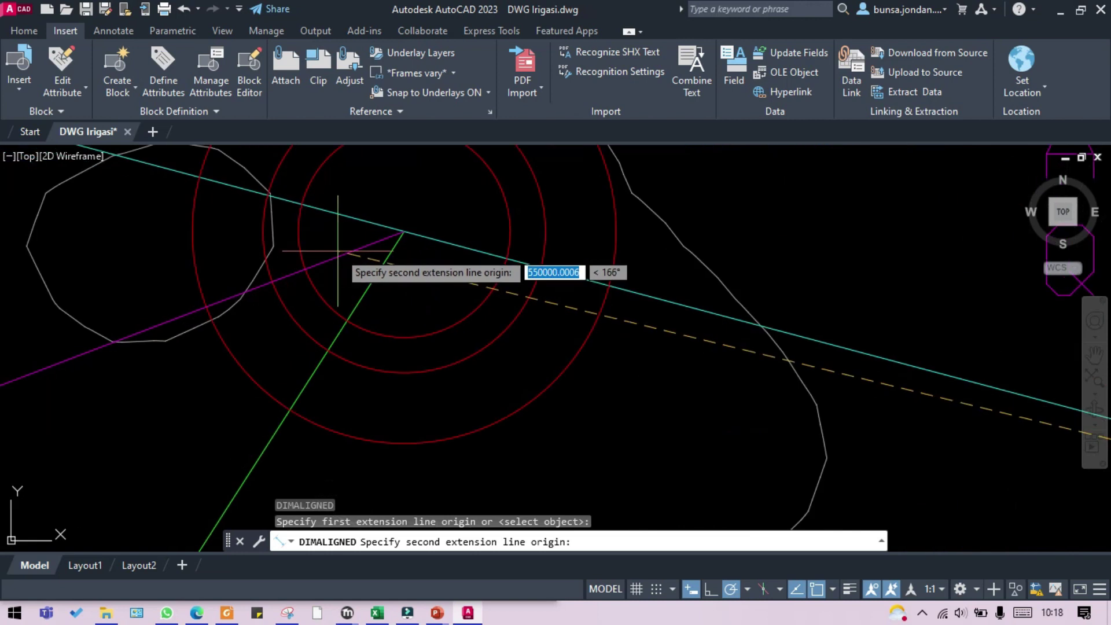
scroll(404, 231, down, 2)
click(397, 219)
scroll(397, 220, up, 2)
scroll(466, 307, down, 2)
scroll(656, 366, up, 4)
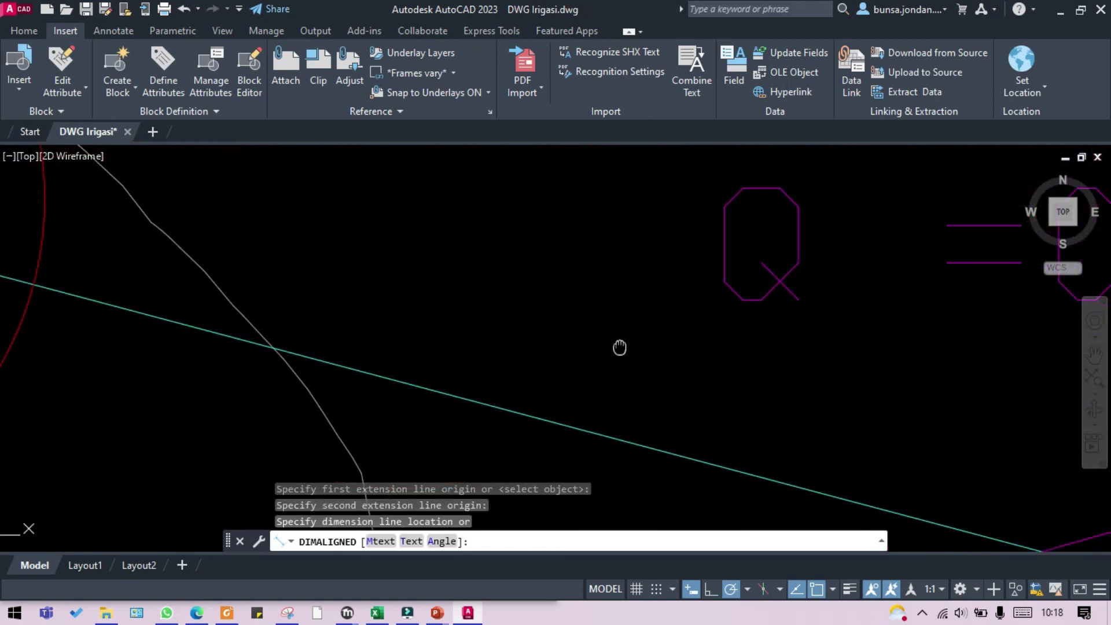
scroll(344, 312, down, 2)
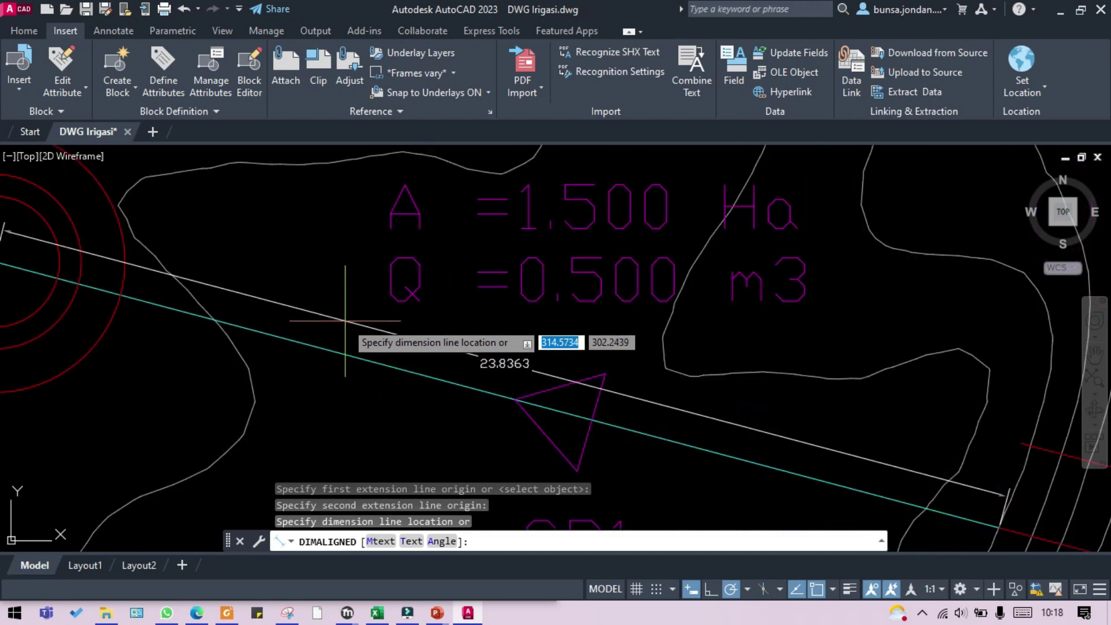
click(344, 319)
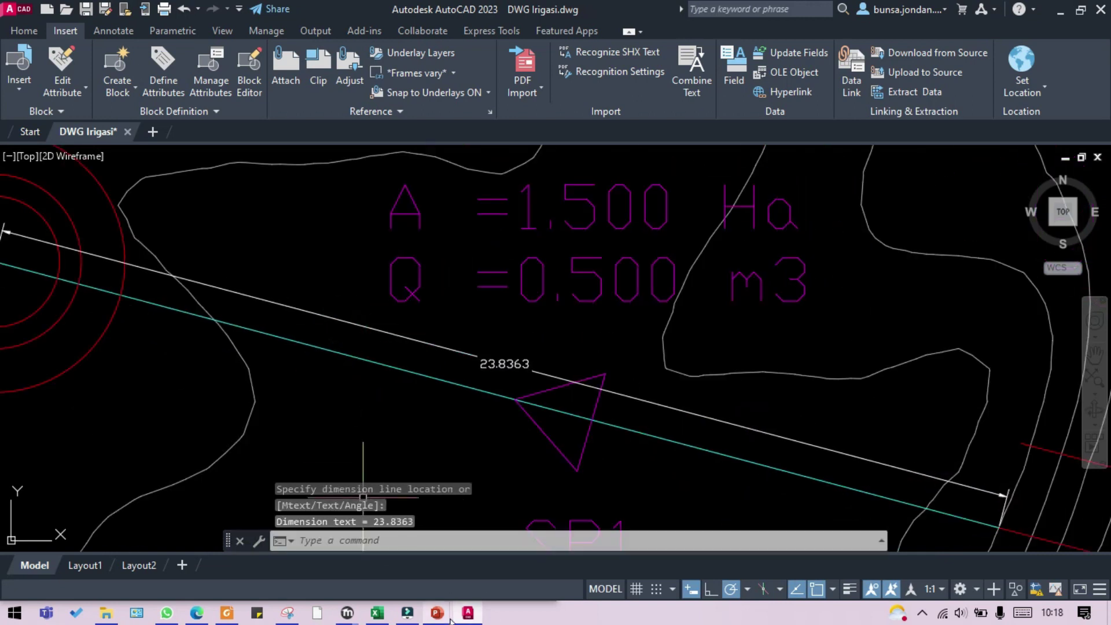
Return to Excel and enter 23,83 as the length L of Saluran Utama in E7
click(377, 612)
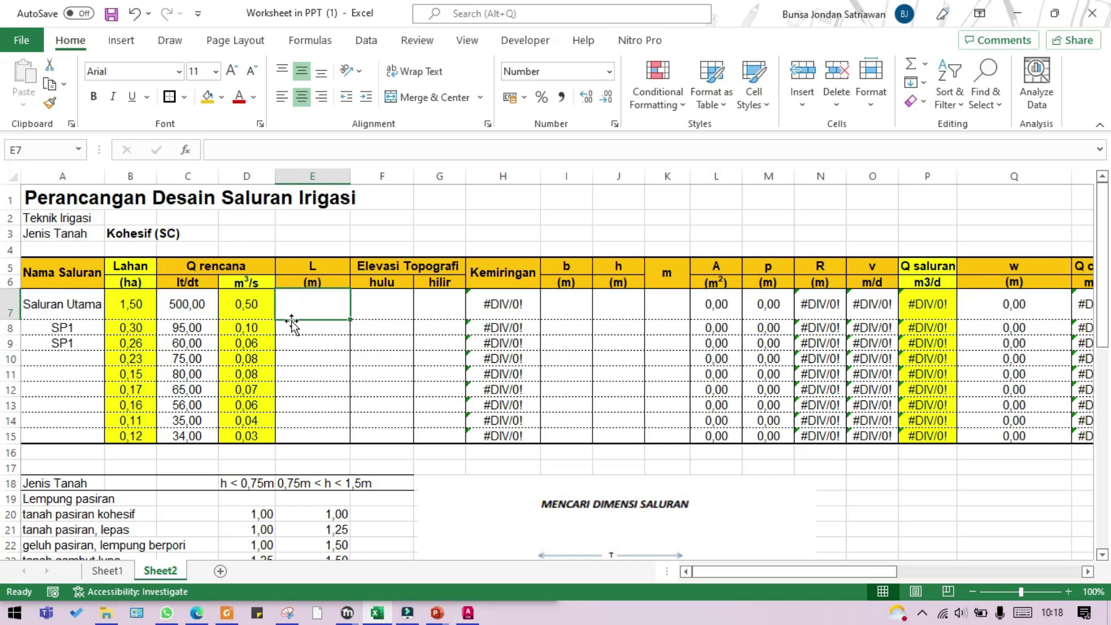
text(23,83)
key(Return)
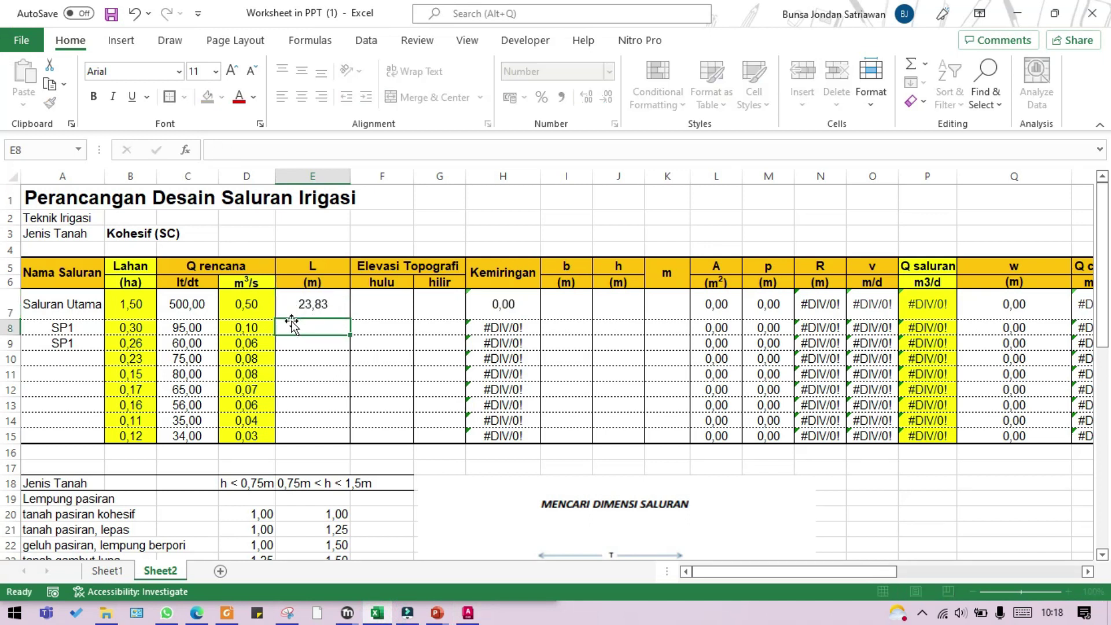
Switch to AutoCAD and examine the contour elevations along the river on the topographic map for the Saluran Utama's upstream end
click(369, 314)
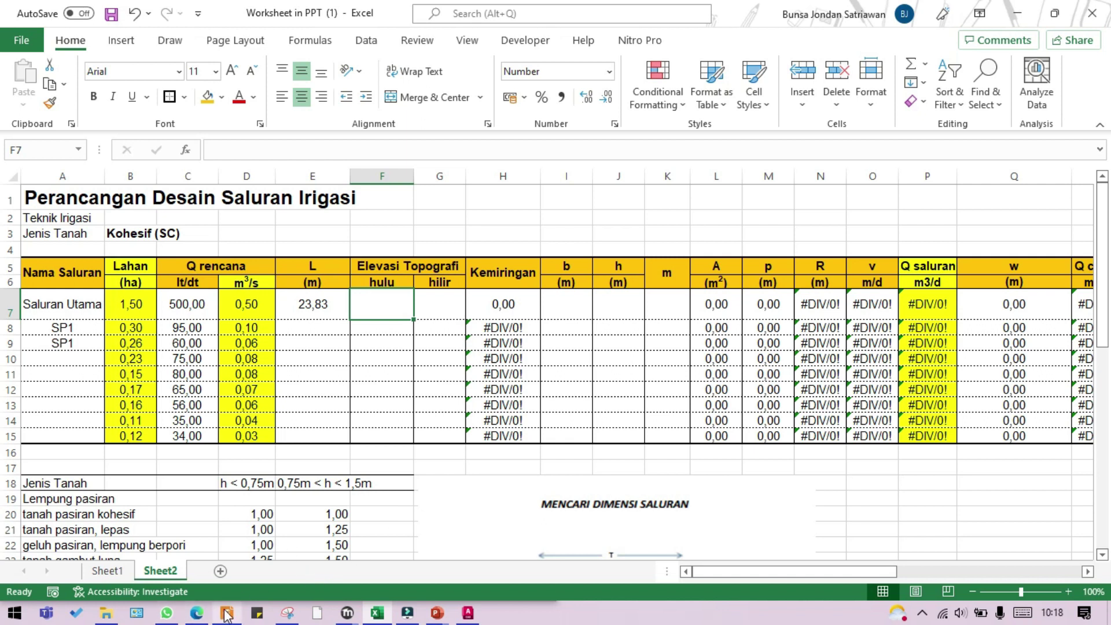
click(467, 613)
scroll(470, 379, down, 8)
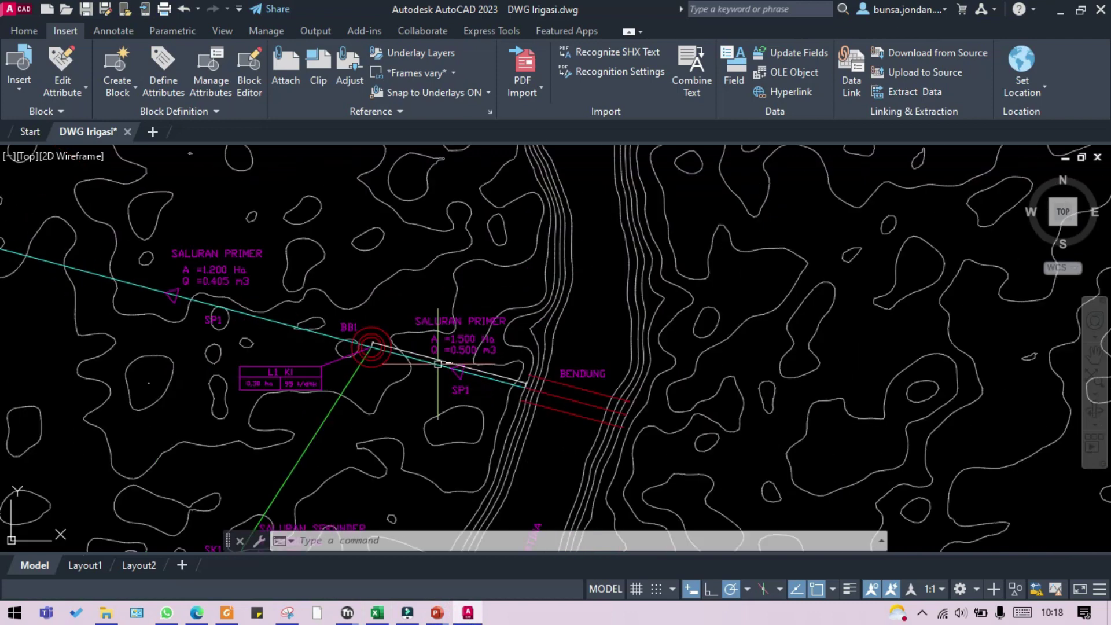
scroll(469, 379, up, 8)
scroll(474, 371, down, 15)
drag(578, 297, 519, 520)
scroll(548, 320, up, 5)
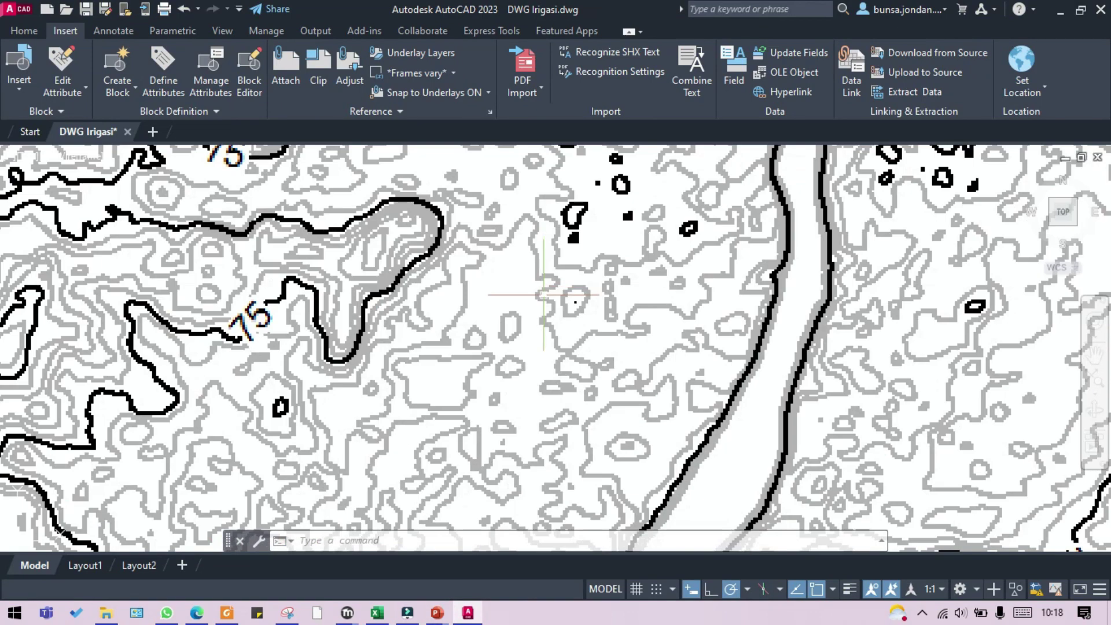
scroll(548, 319, down, 3)
scroll(590, 369, up, 1)
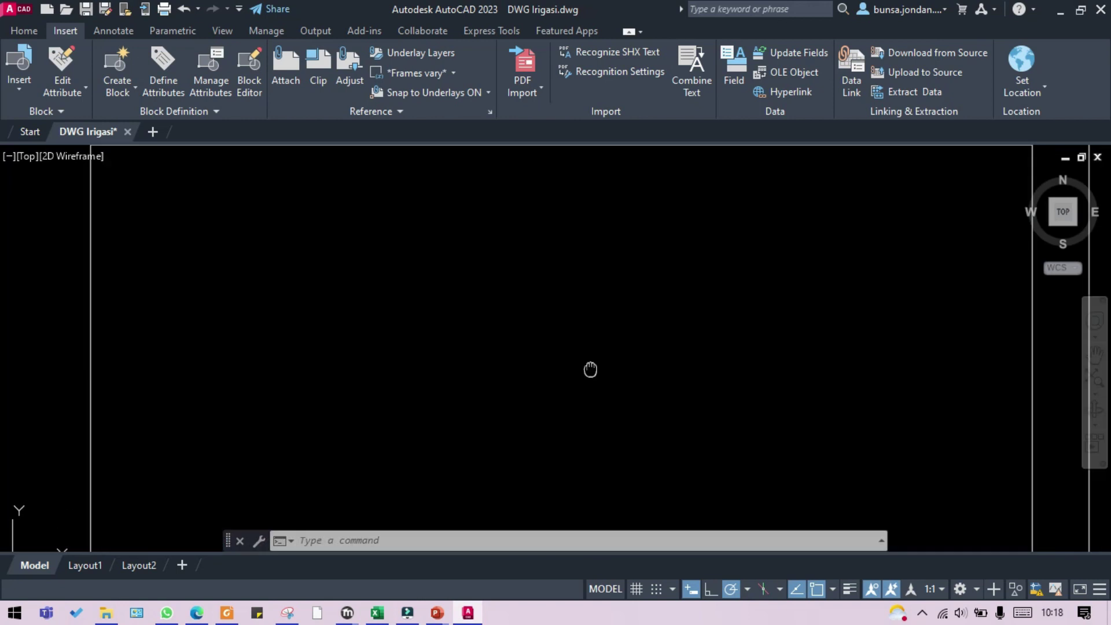
scroll(652, 364, up, 3)
scroll(652, 363, down, 3)
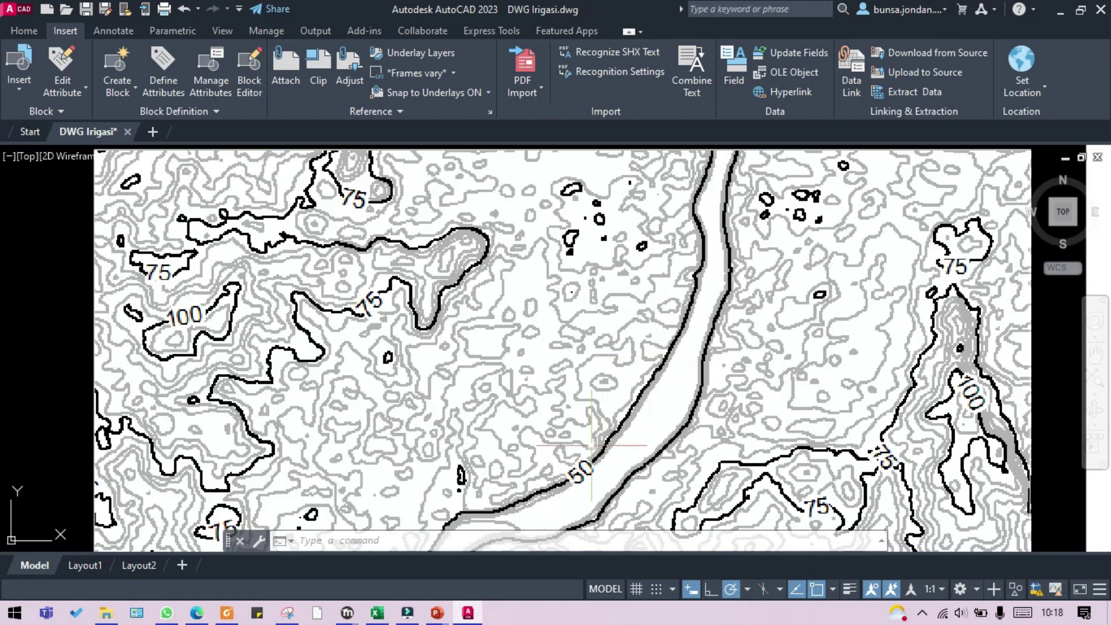
scroll(678, 299, down, 1)
scroll(661, 345, up, 1)
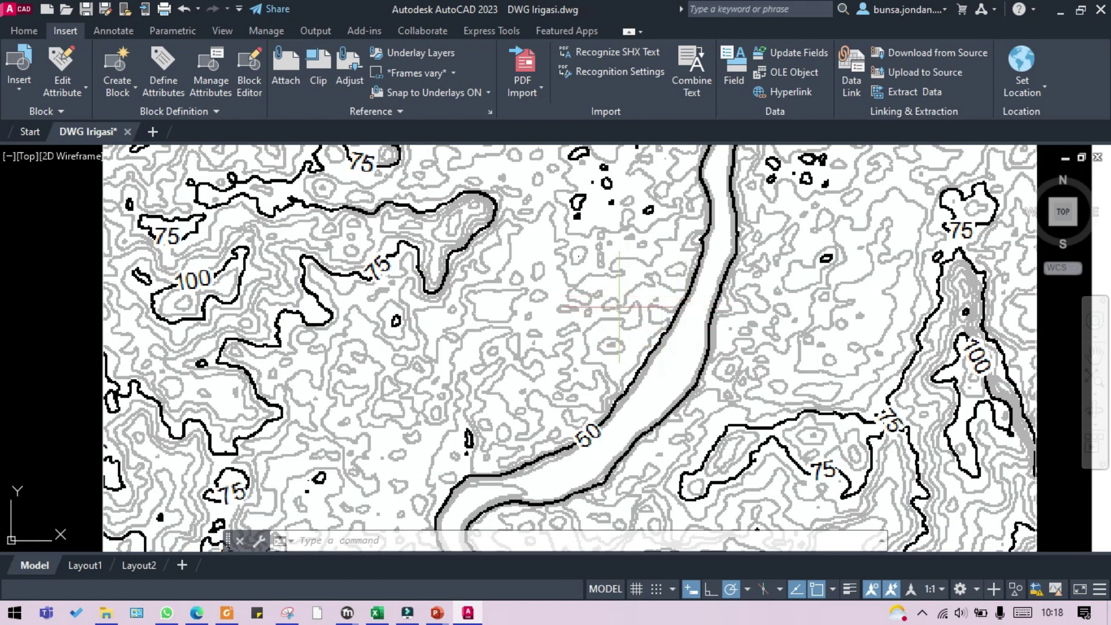
scroll(617, 307, up, 2)
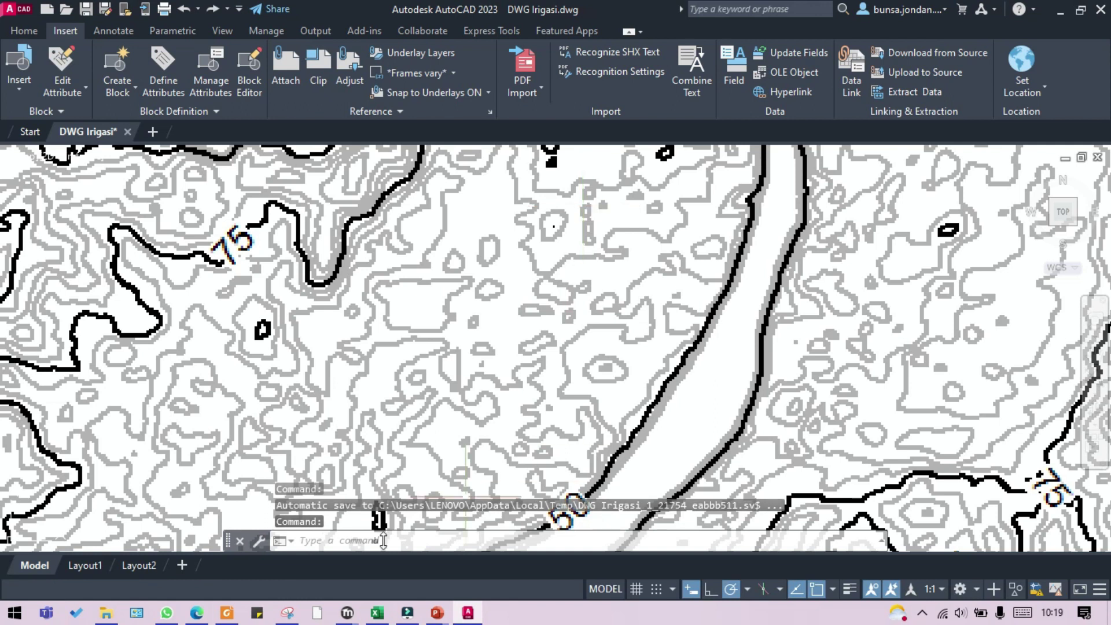
click(379, 610)
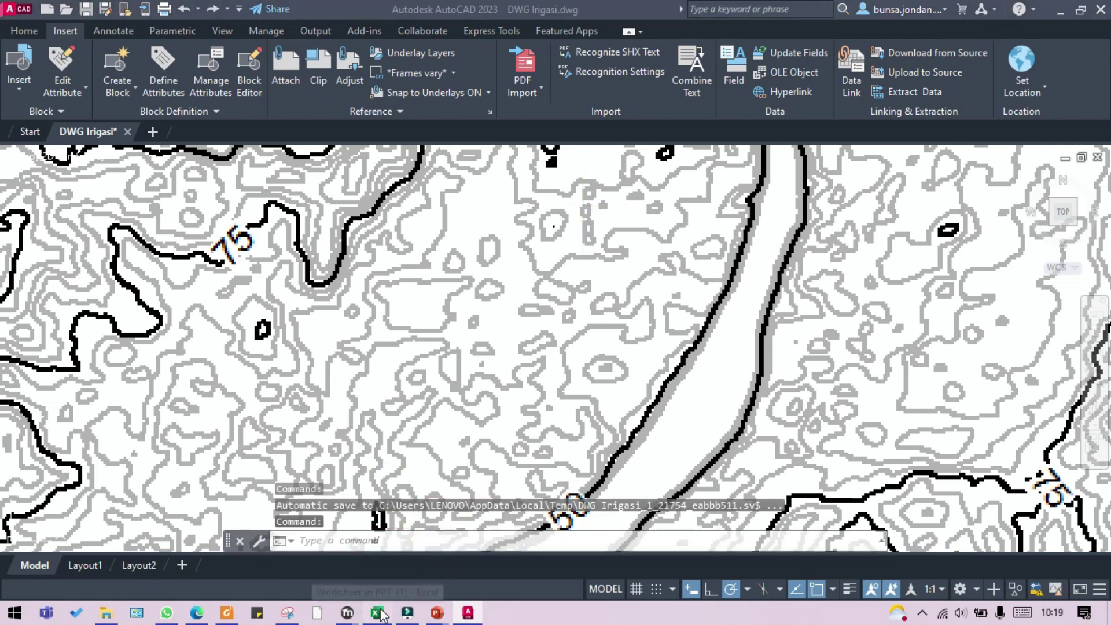
drag(682, 342, 644, 333)
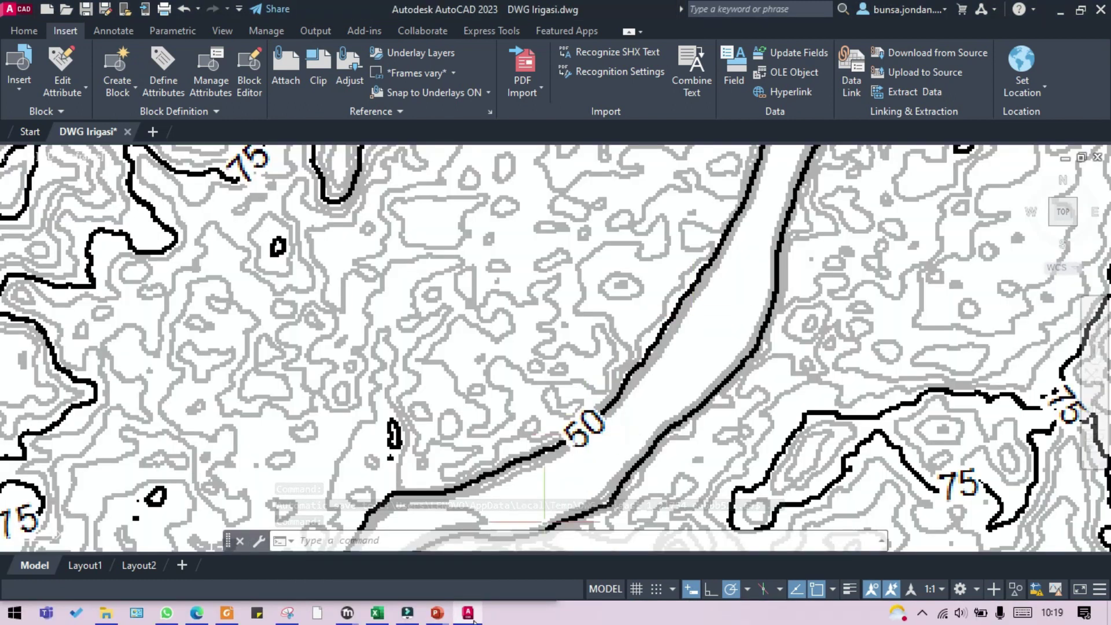
Return to Excel and enter 50,55 as the upstream (hulu) topographic elevation of Saluran Utama in F7
click(372, 618)
click(371, 305)
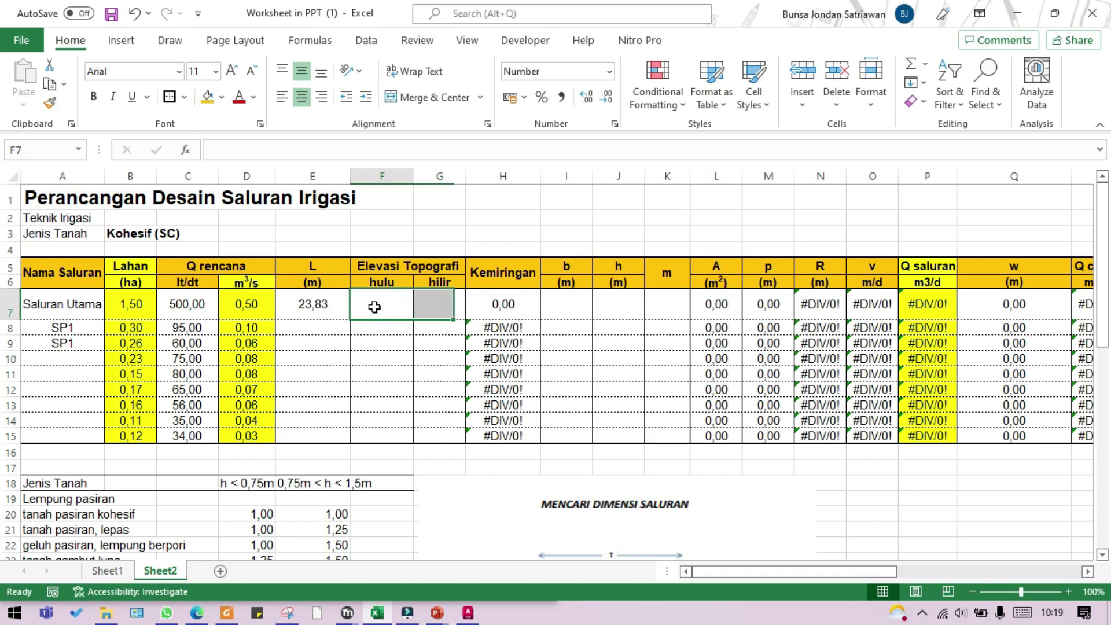
text(50)
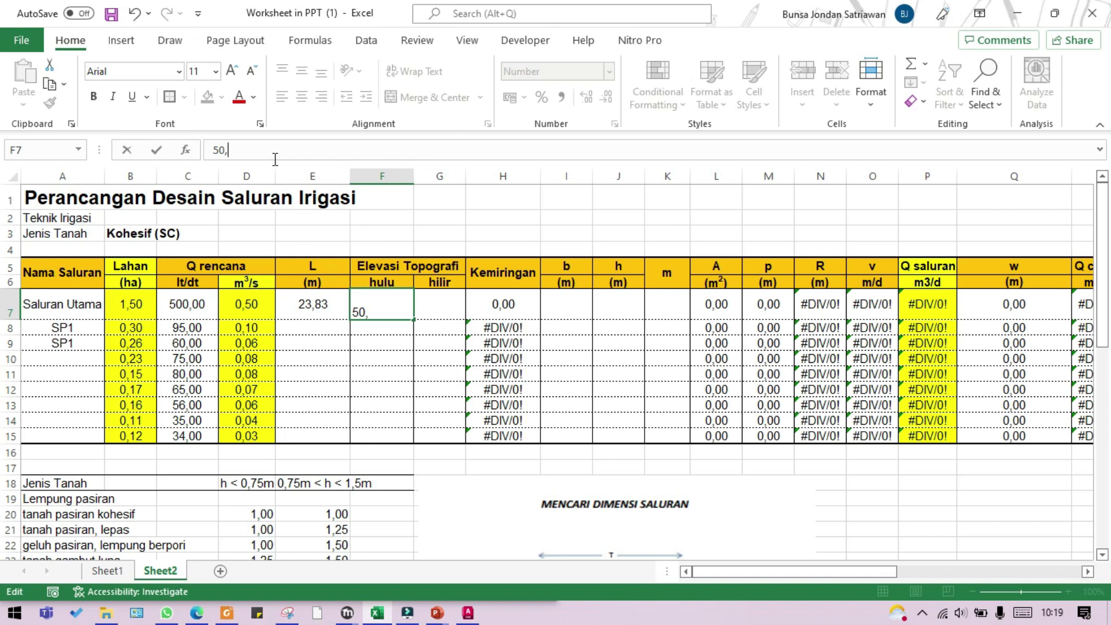
text(,55)
key(Return)
Check the contour map in AutoCAD, then enter 45,66 as the downstream (hilir) elevation of Saluran Utama in G7
click(435, 309)
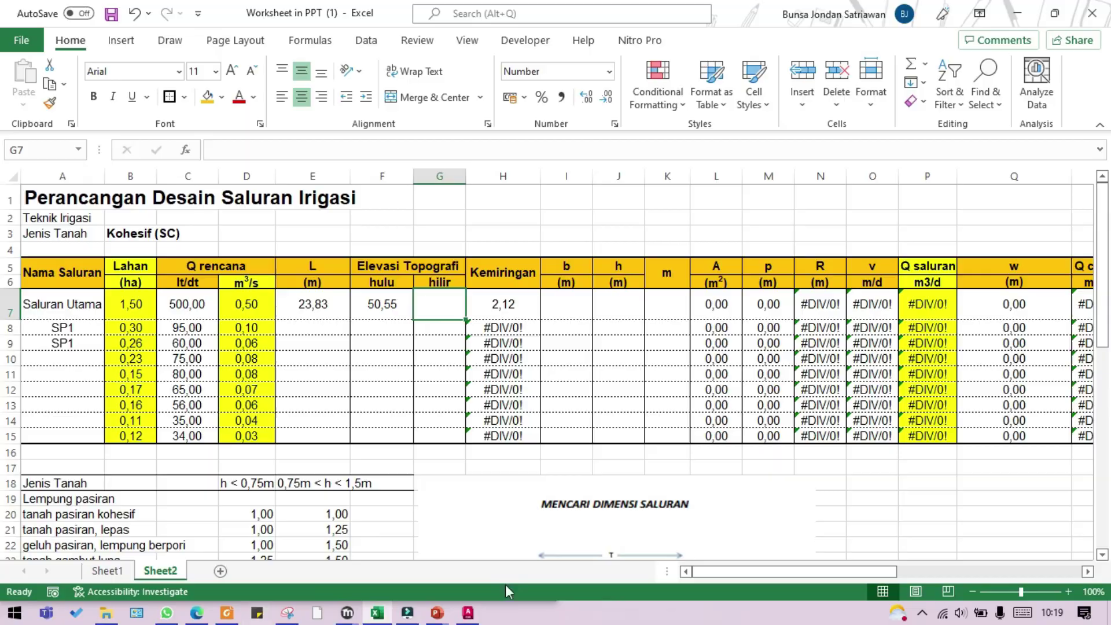
click(467, 612)
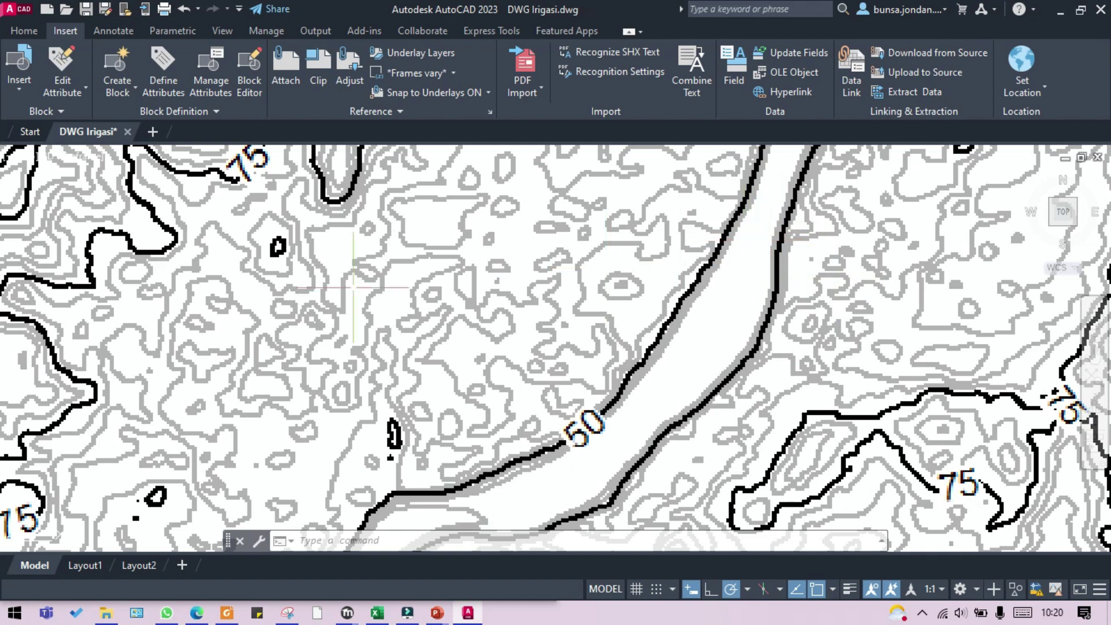
click(385, 618)
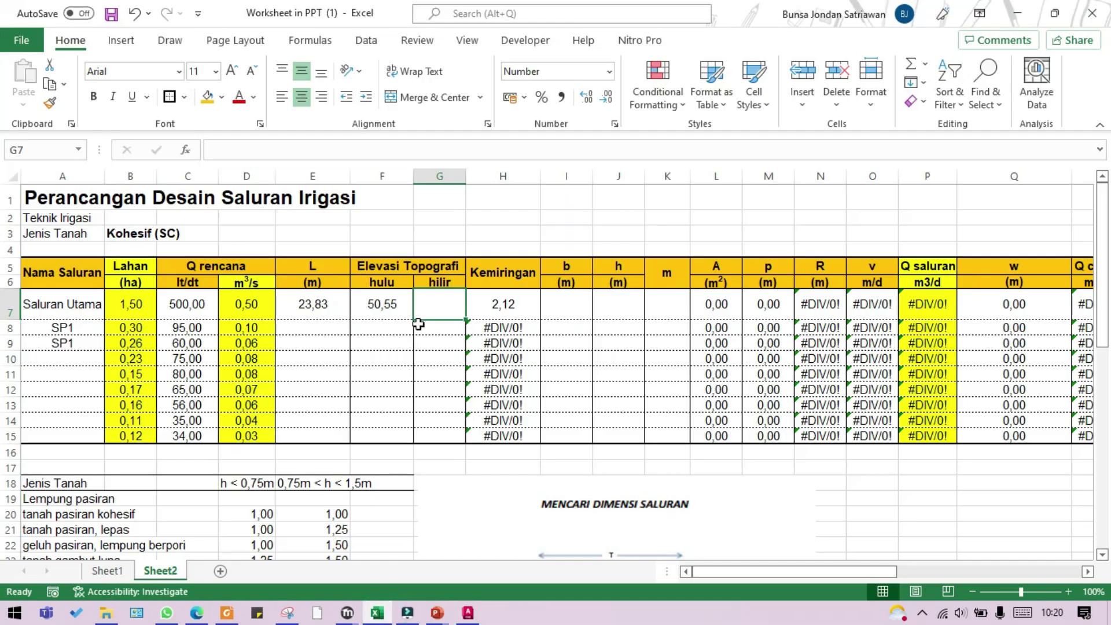
text(45,)
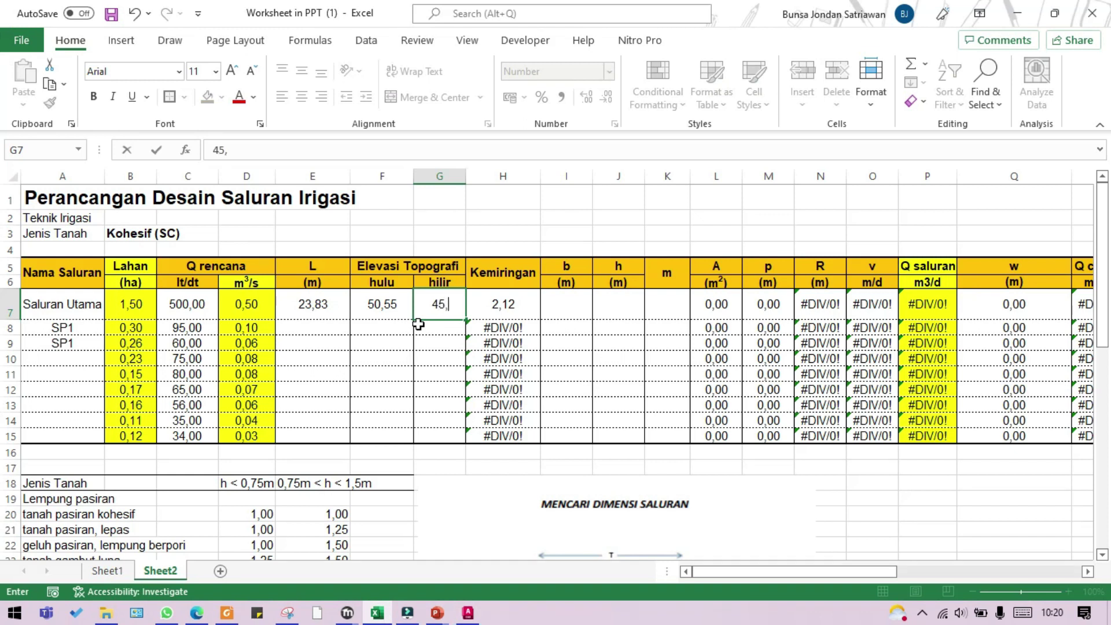
text(66)
key(Return)
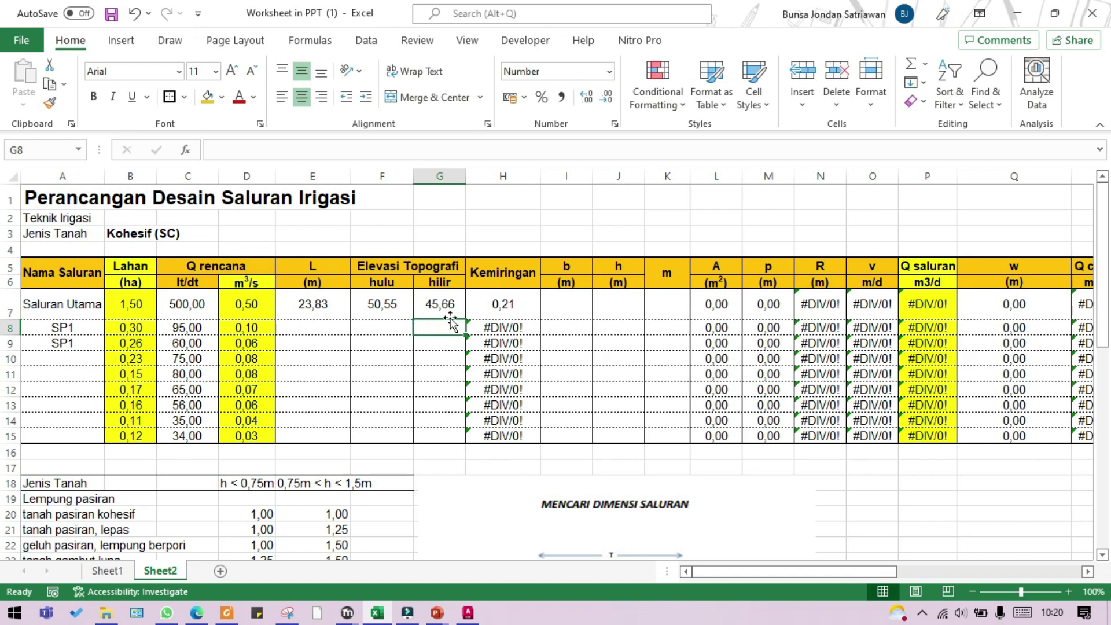
Change the downstream (hilir) elevation of Saluran Utama in G7 to 48,22
key(Up)
text(48)
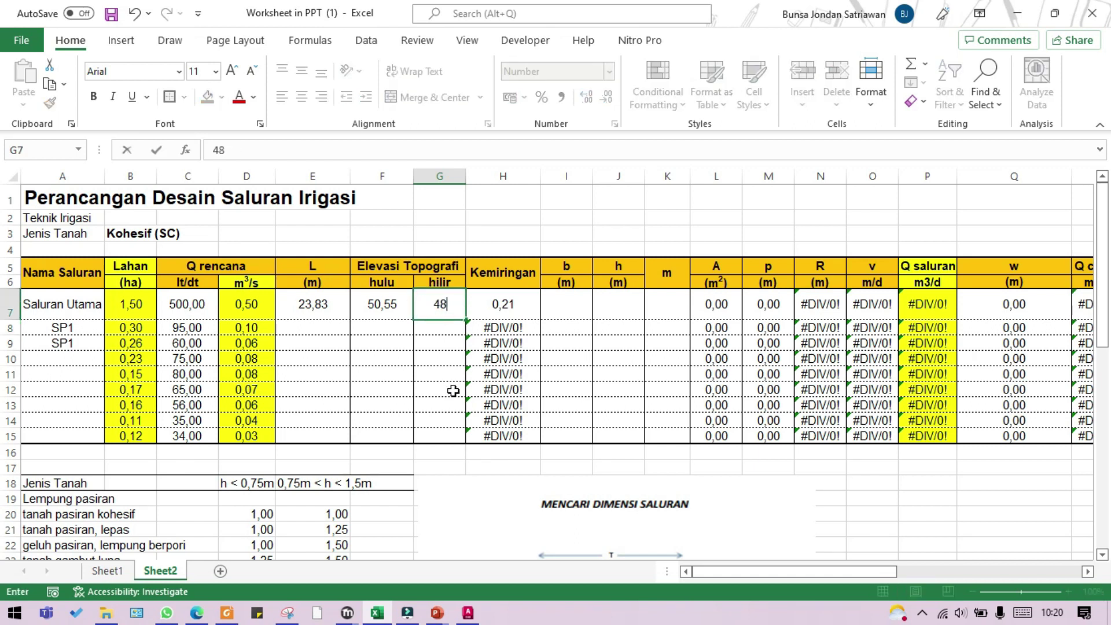
text(,22)
key(Return)
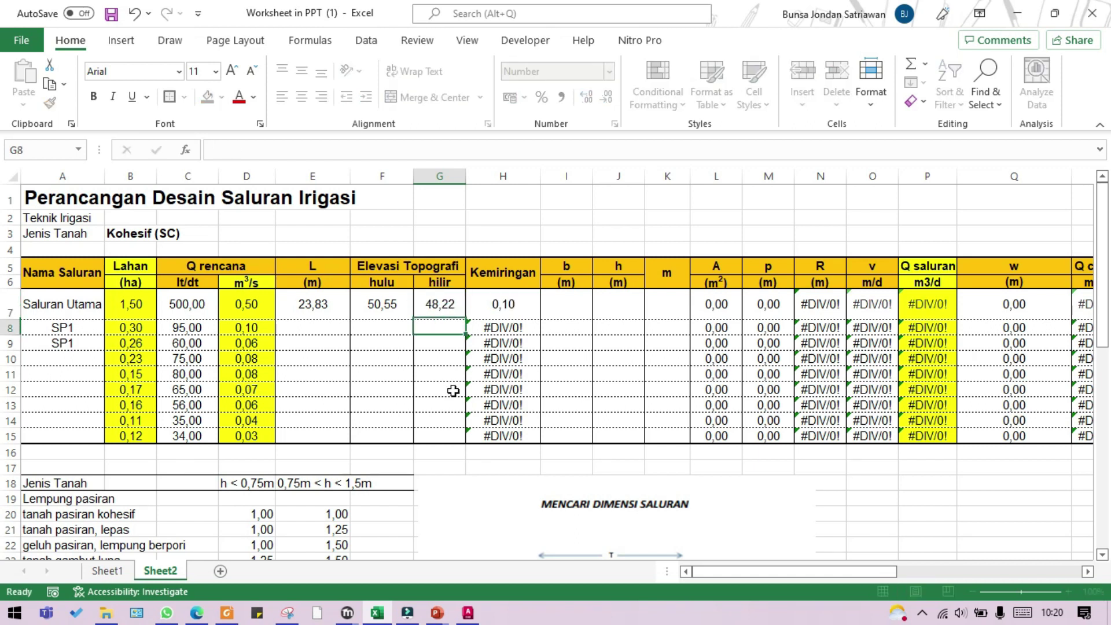
Set the downstream (hilir) elevation of Saluran Utama in G7 to 49,22
key(Up)
key(F2)
key(Left)
key(Left)
key(Left)
key(BackSpace)
text(9)
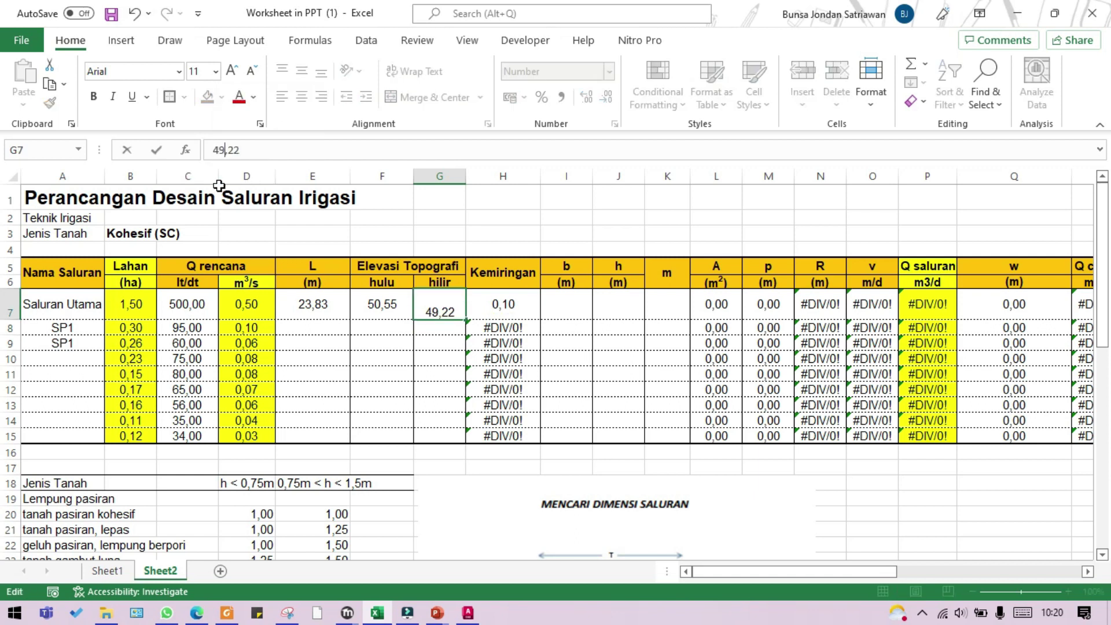
key(Return)
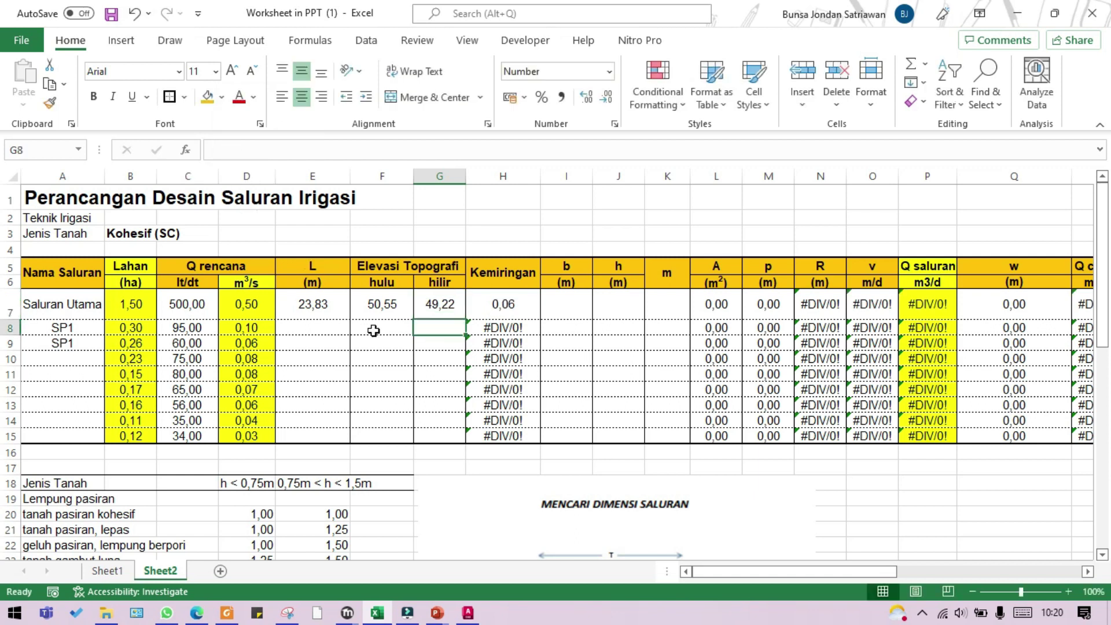
Switch to AutoCAD and compare the canal layout with the contour map to examine the elevations along the first SP1 canal
click(377, 325)
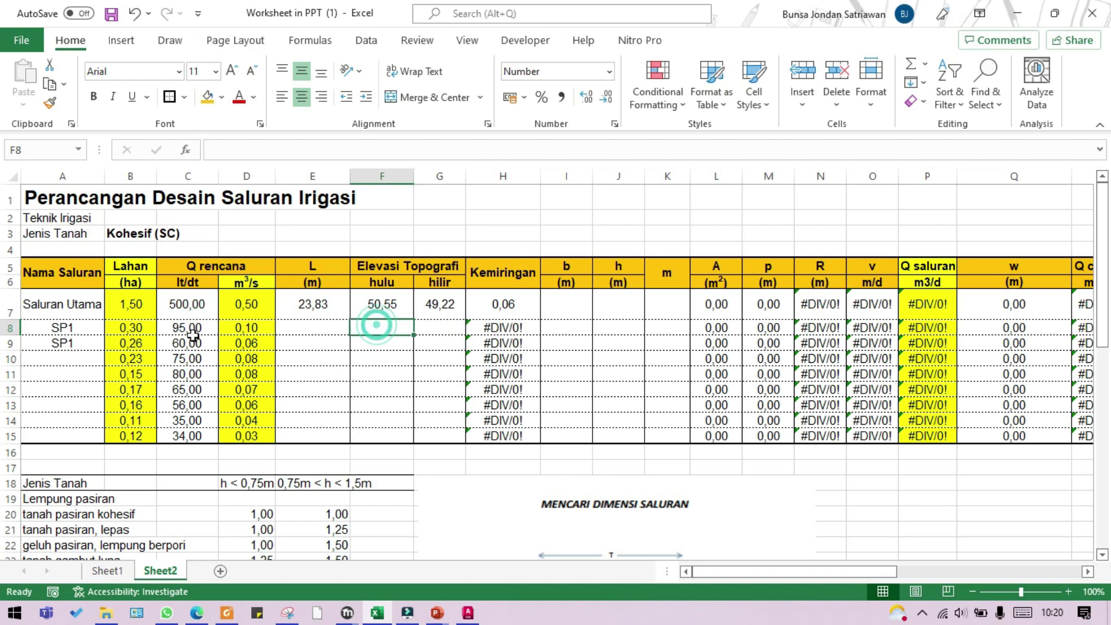
click(468, 612)
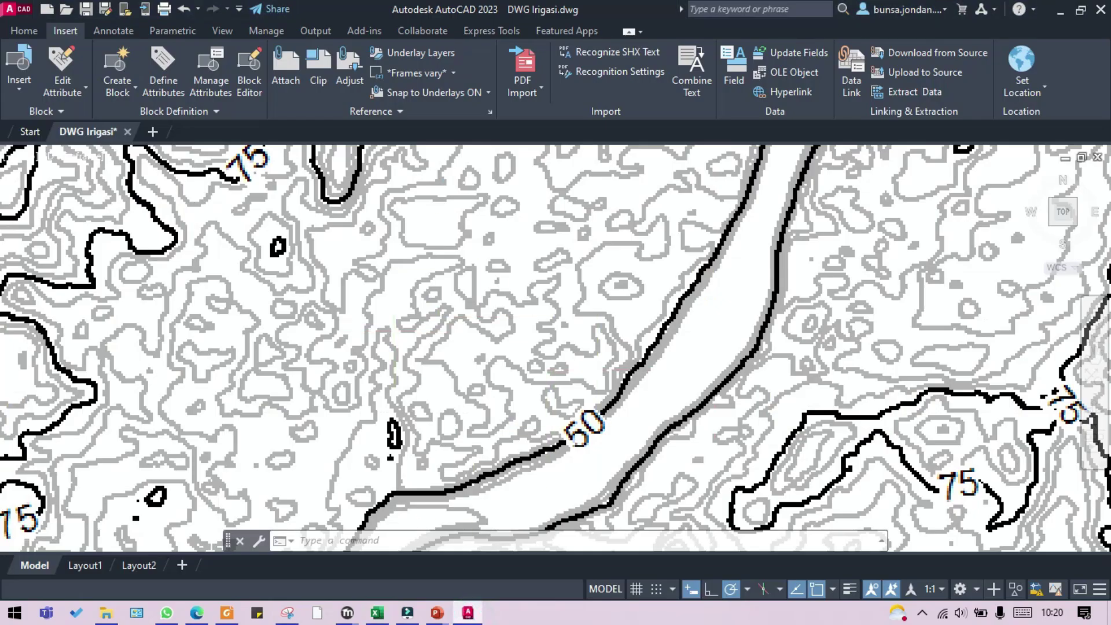
scroll(339, 387, down, 8)
scroll(321, 359, up, 8)
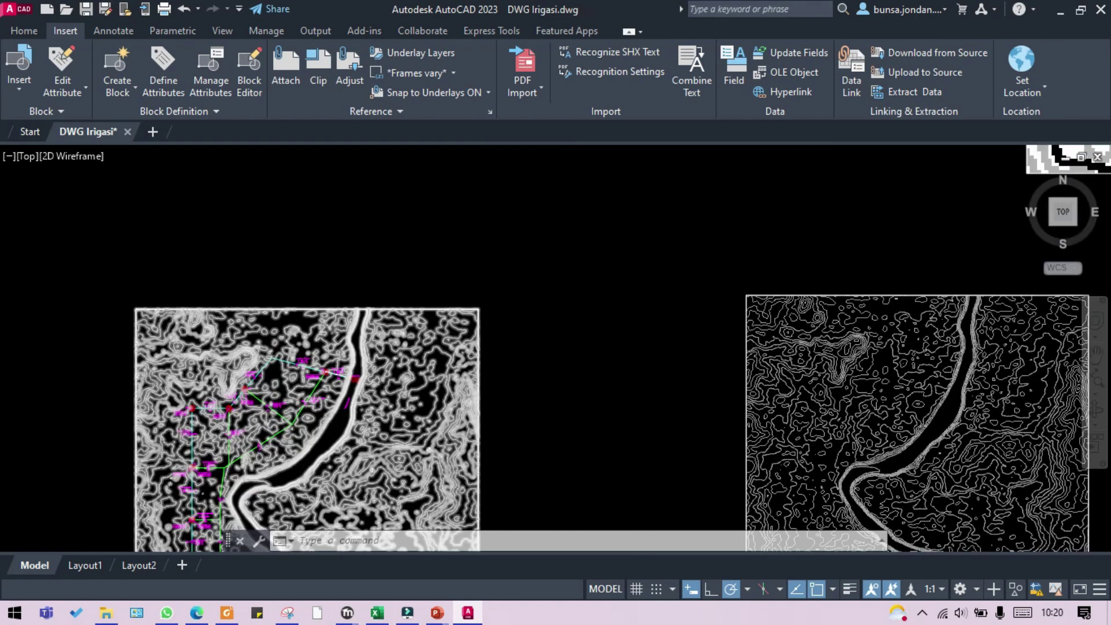
scroll(321, 358, down, 4)
scroll(588, 405, up, 8)
drag(960, 376, 660, 324)
mouse_move(707, 277)
mouse_down()
mouse_move(702, 401)
mouse_move(477, 521)
mouse_up()
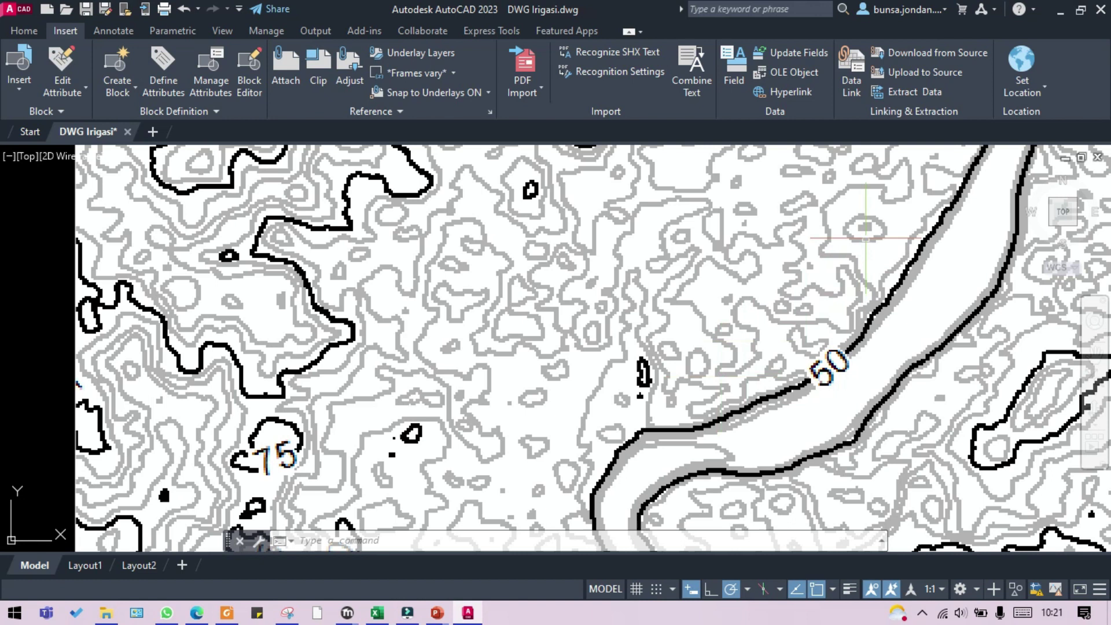
drag(610, 190, 581, 253)
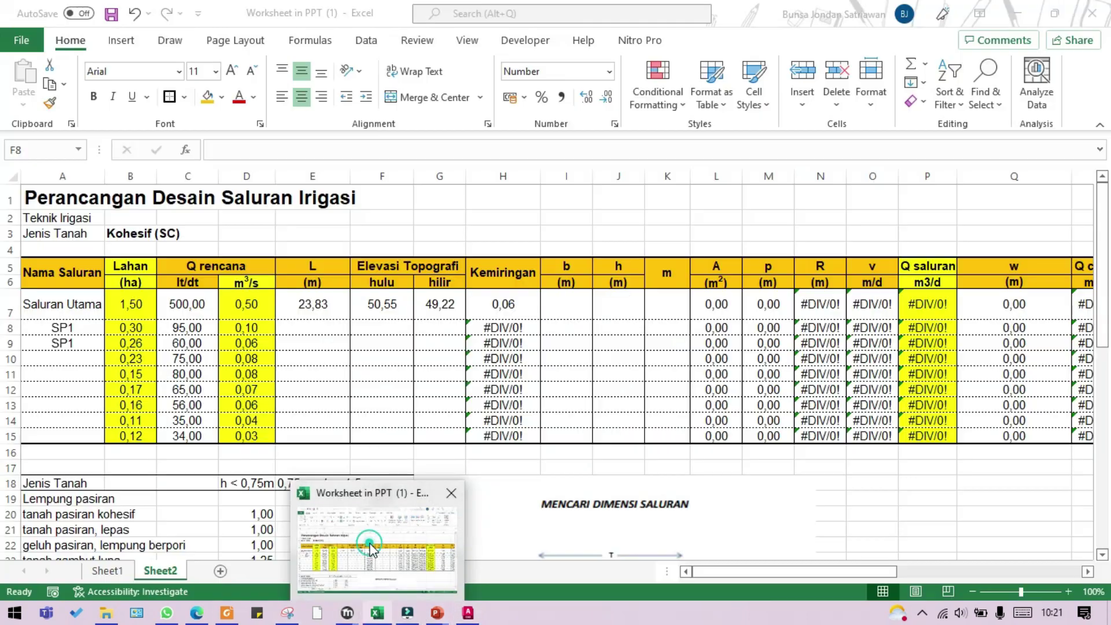
Return to Excel and link the upstream (hulu) elevation of the first SP1 row in F8 to G7
click(370, 546)
text(=)
click(435, 304)
key(Return)
Enter 49,15 as the downstream (hilir) elevation of the first SP1 row in G8
click(433, 328)
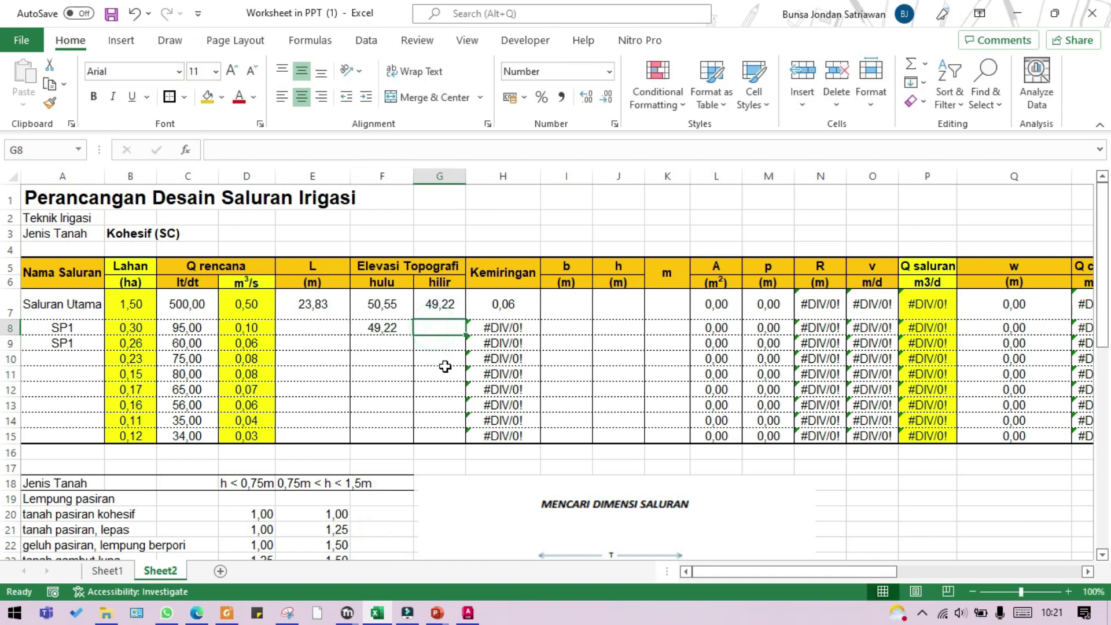
text(49)
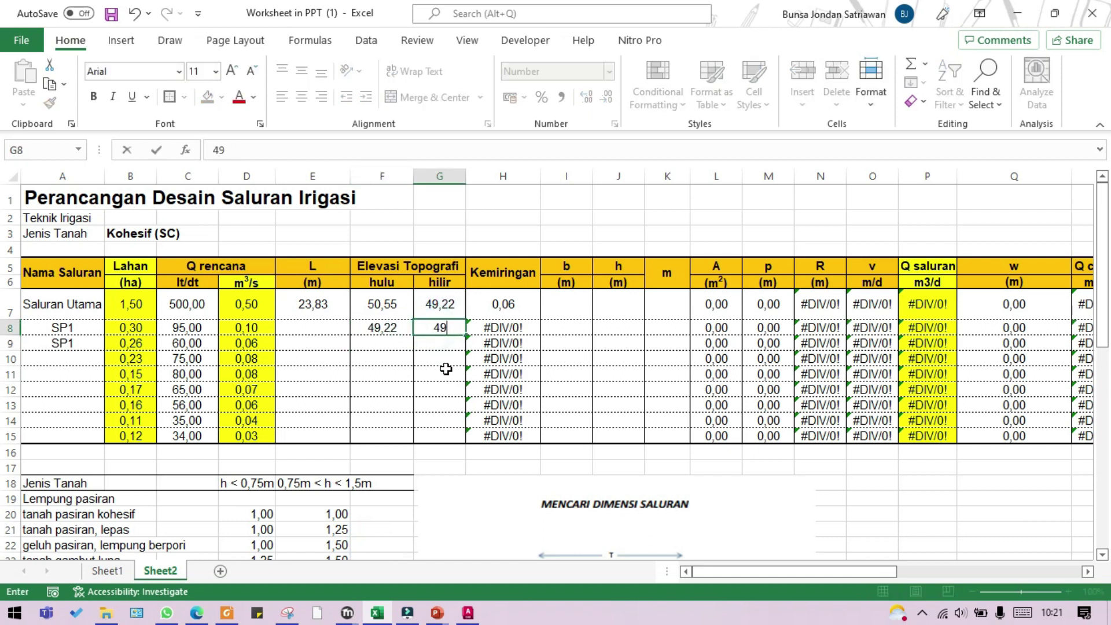
text(,15)
key(Return)
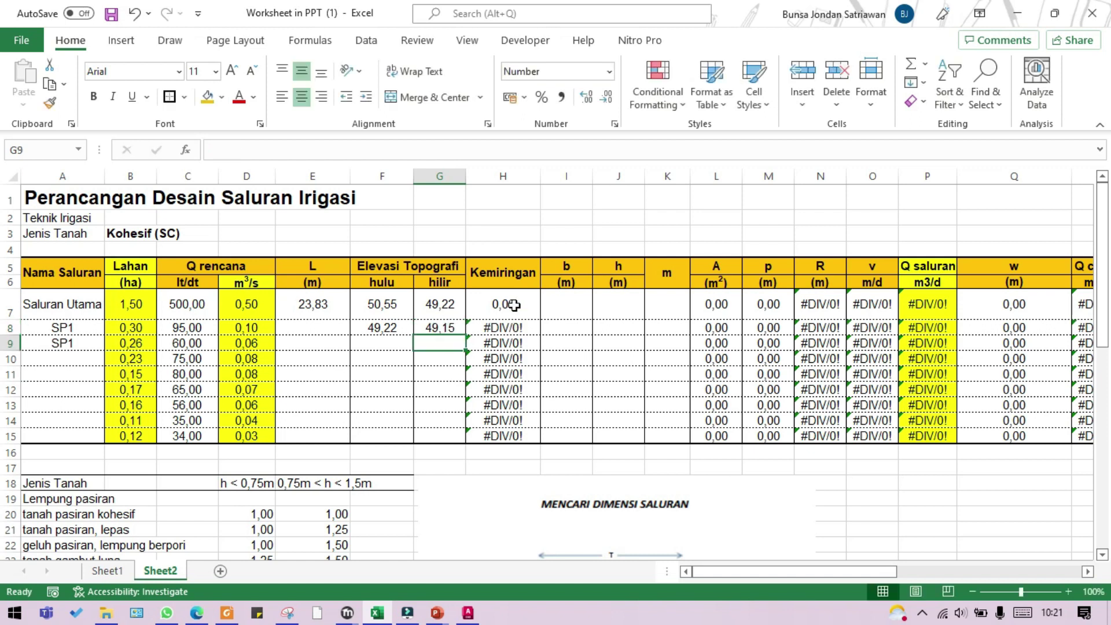
Examine the Kemiringan slope formula of the first SP1 row in H8
click(504, 311)
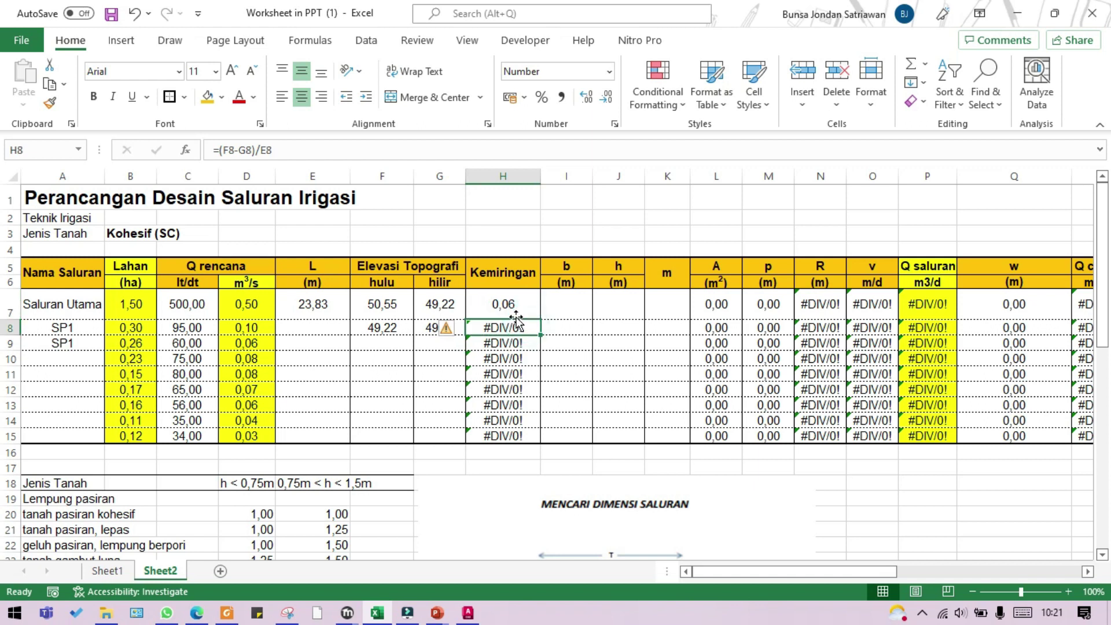
click(324, 148)
click(337, 325)
Switch to AutoCAD and add an aligned dimension along the first SP1 segment, from BB1 at L1 Ki to the canal bend
click(466, 613)
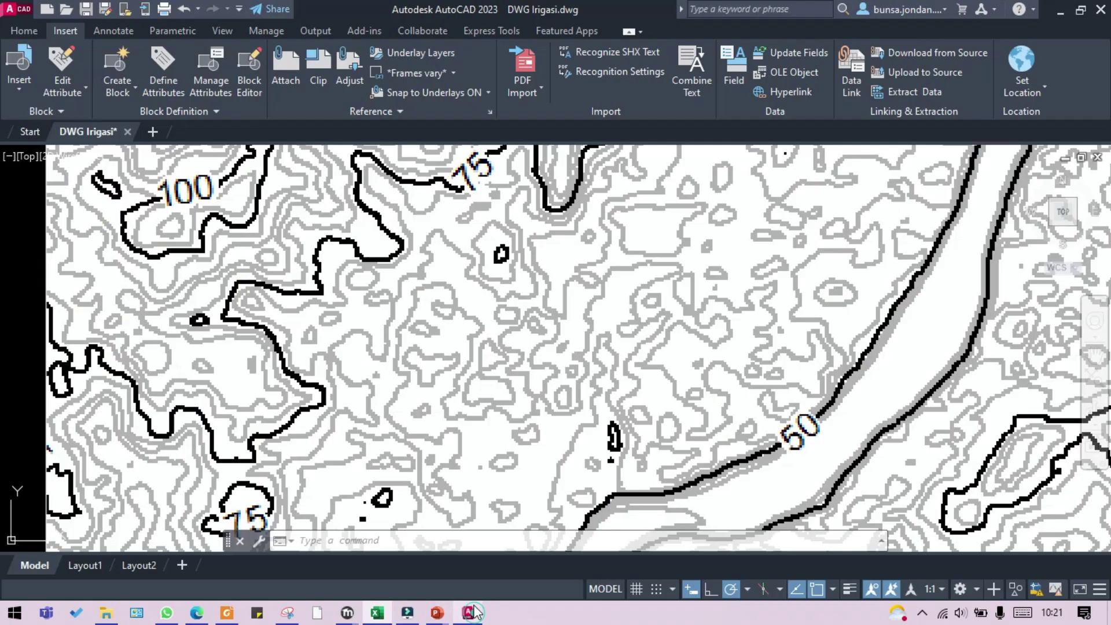
scroll(40, 444, down, 4)
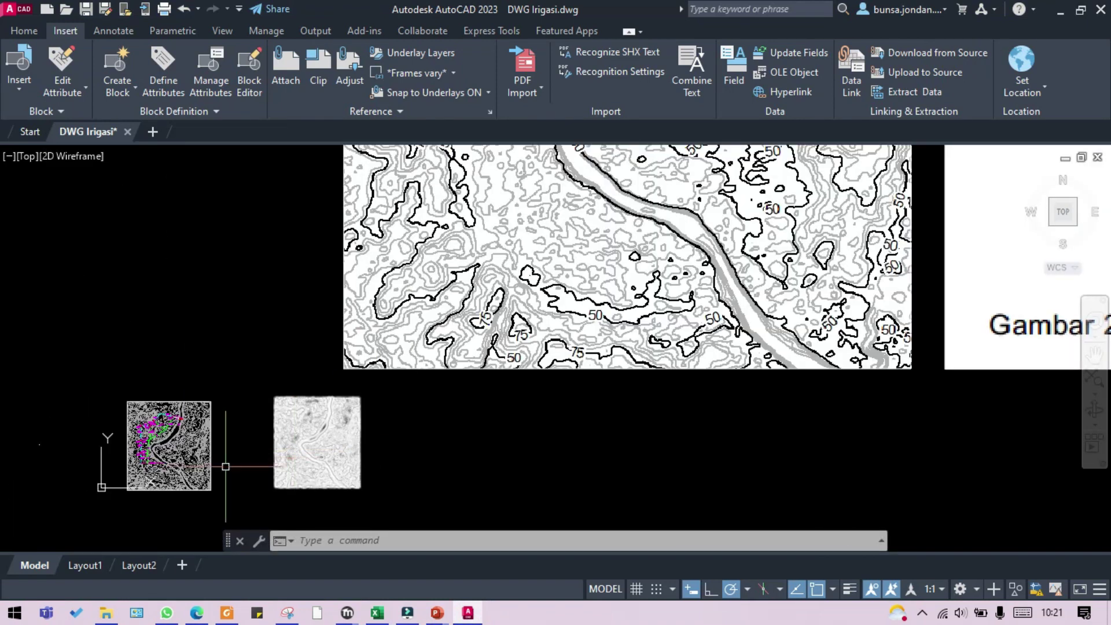
scroll(207, 416, up, 12)
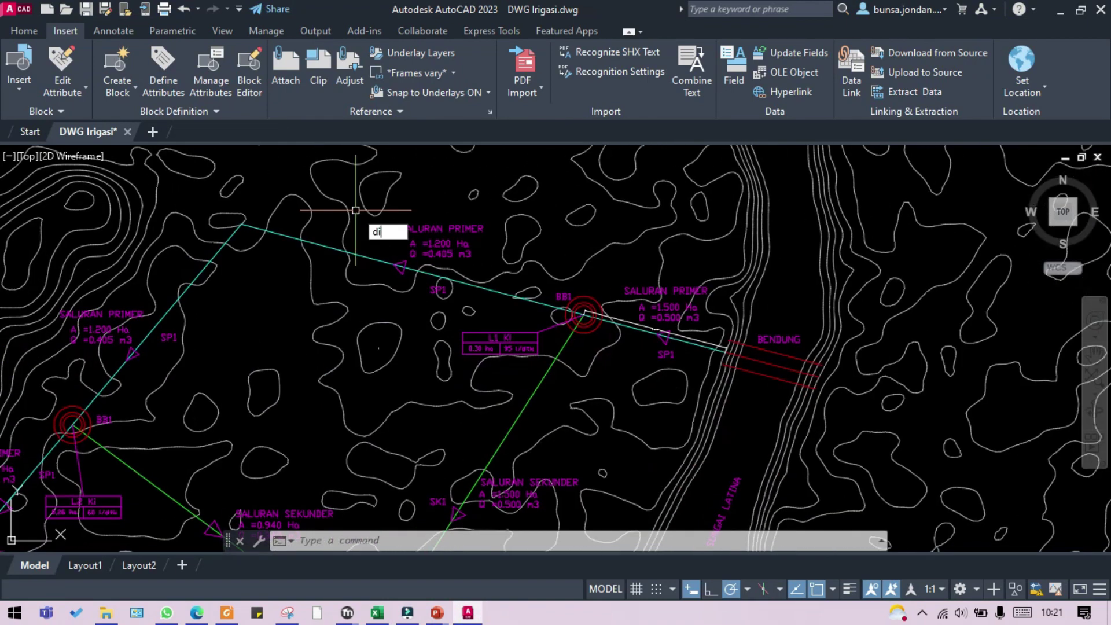
key(space)
scroll(216, 225, up, 4)
scroll(429, 255, down, 6)
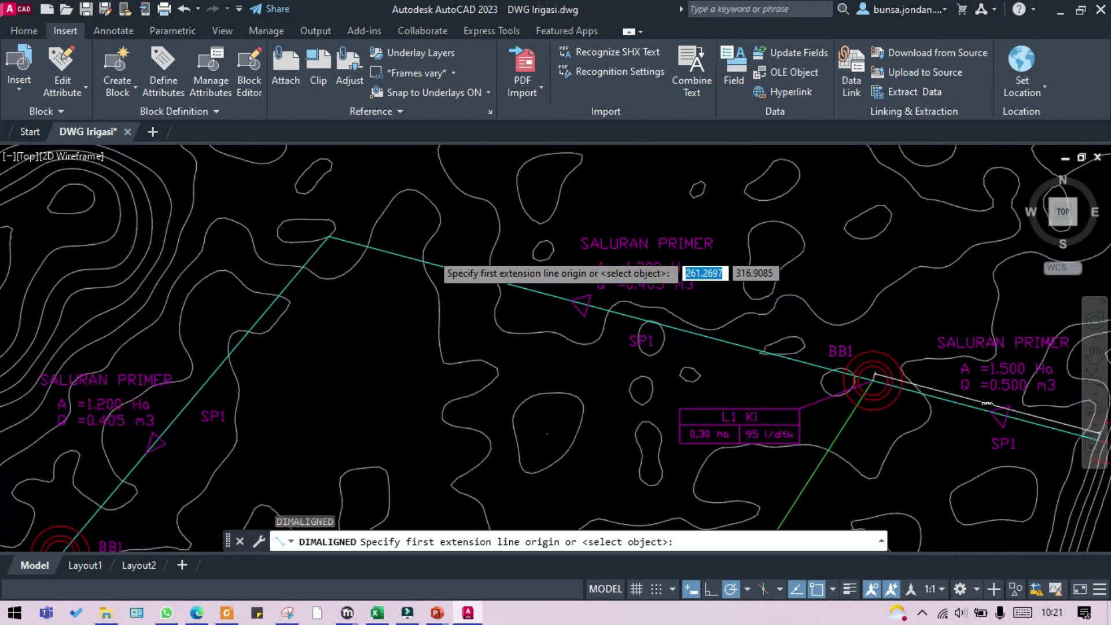
scroll(584, 293, up, 2)
scroll(617, 303, up, 6)
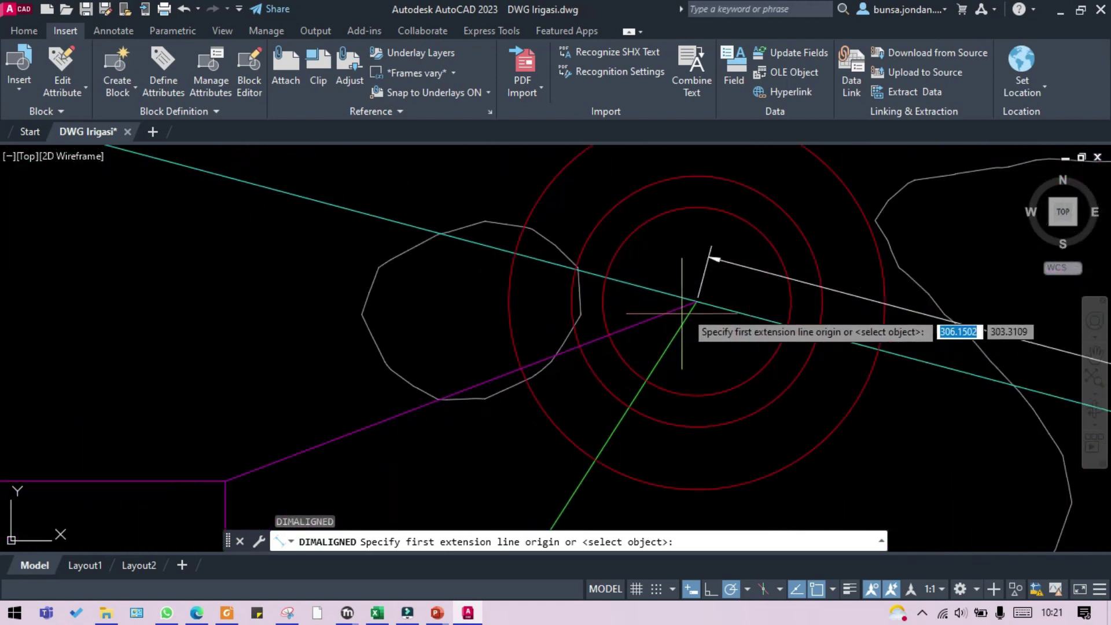
click(614, 305)
scroll(493, 312, down, 3)
drag(417, 282, 1024, 436)
drag(512, 294, 1090, 538)
scroll(516, 369, up, 4)
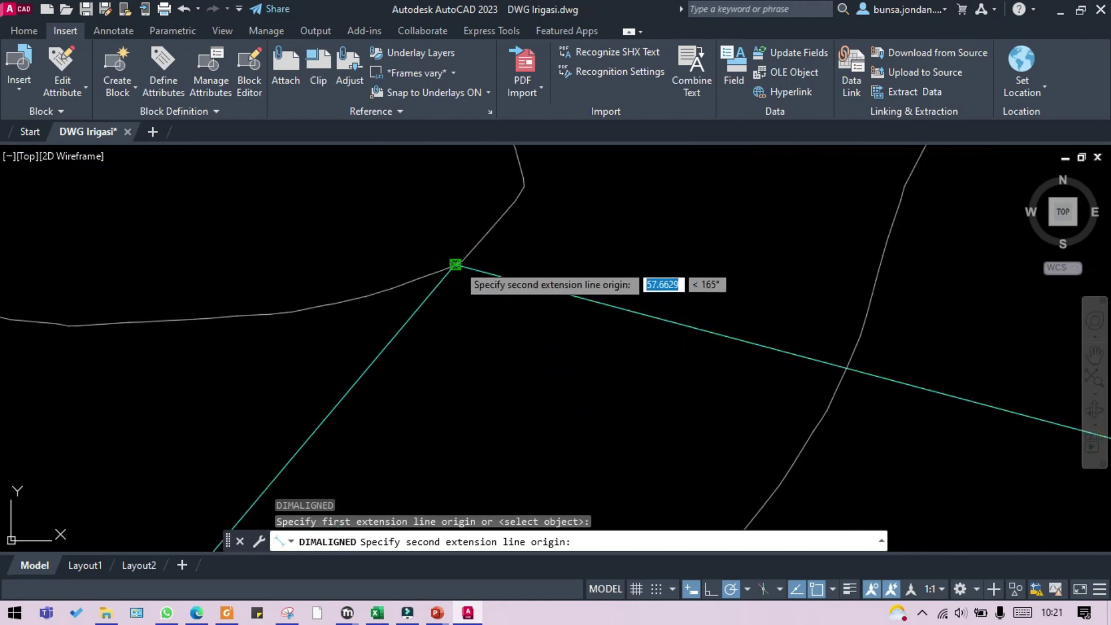
click(455, 264)
scroll(456, 264, down, 3)
scroll(758, 347, up, 3)
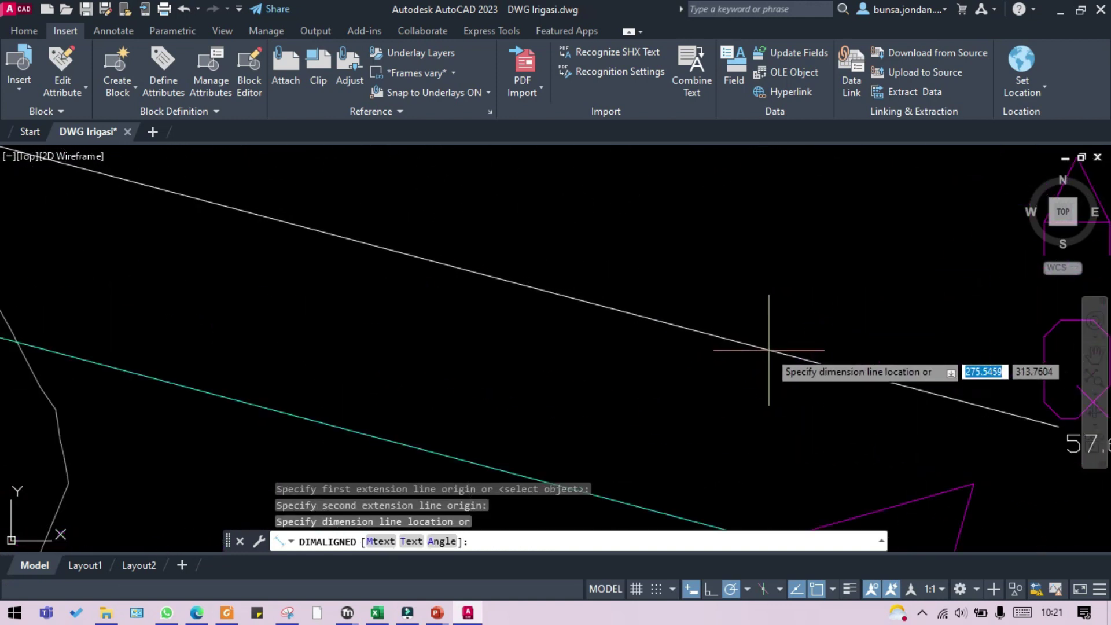
click(771, 347)
Add an aligned dimension along the SP1 segment from the canal bend to BB1 at L2 Ki
scroll(804, 243, down, 6)
scroll(804, 243, up, 8)
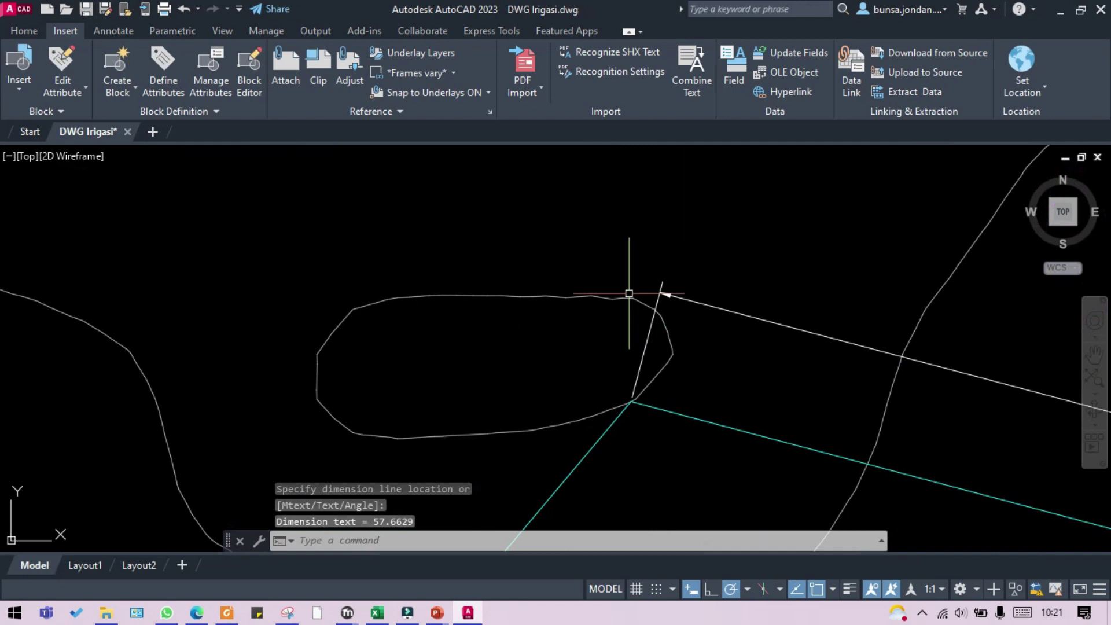
key(Return)
scroll(654, 317, down, 3)
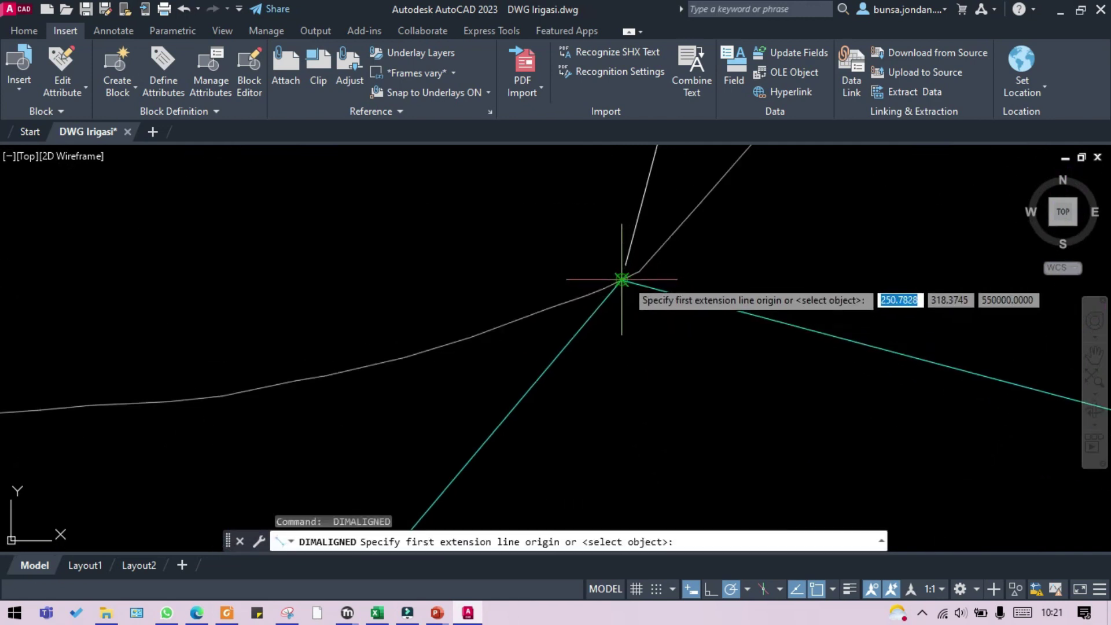
click(627, 278)
scroll(766, 206, down, 3)
scroll(459, 457, up, 6)
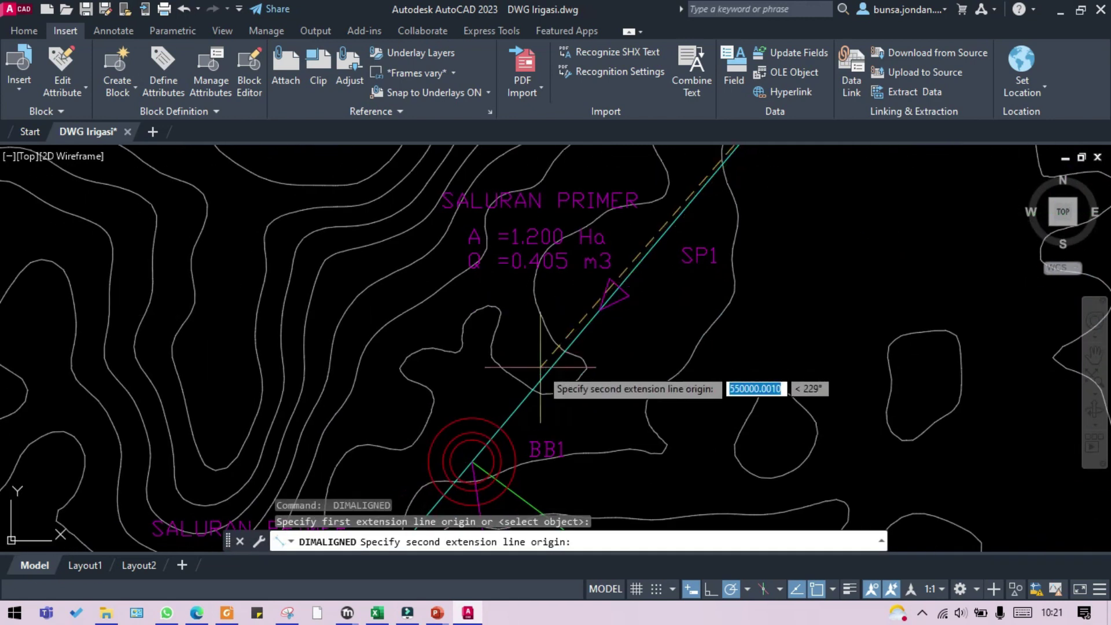
click(483, 457)
scroll(482, 457, down, 4)
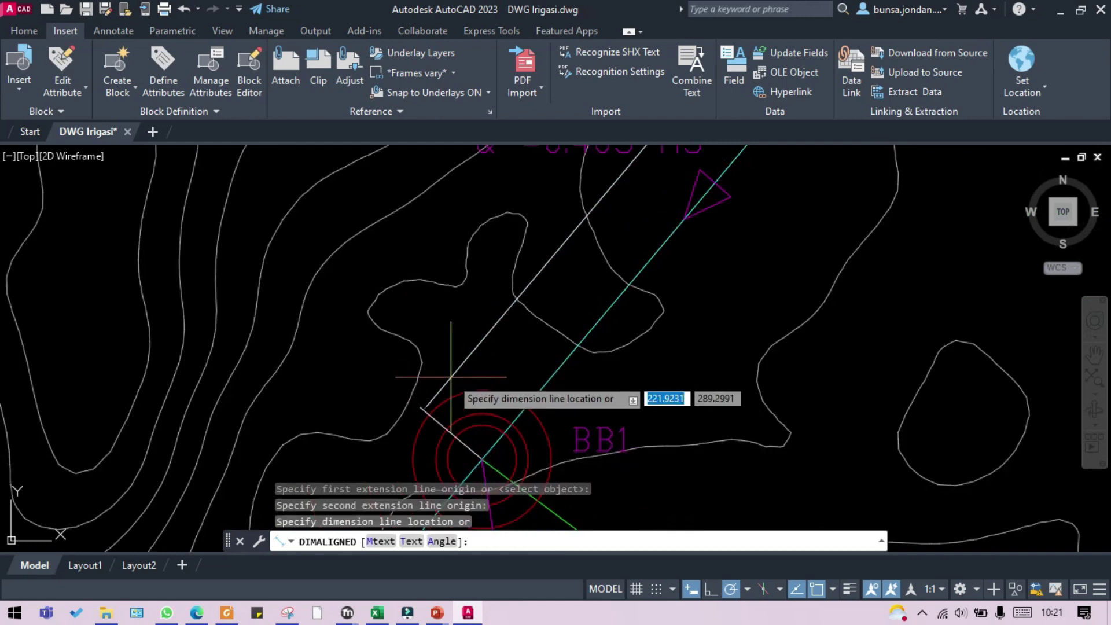
click(454, 379)
Add an aligned dimension along the SP1 segment between BB1 at L2 Ki and BB1 at L3 Ki
scroll(692, 273, down, 8)
scroll(637, 363, up, 8)
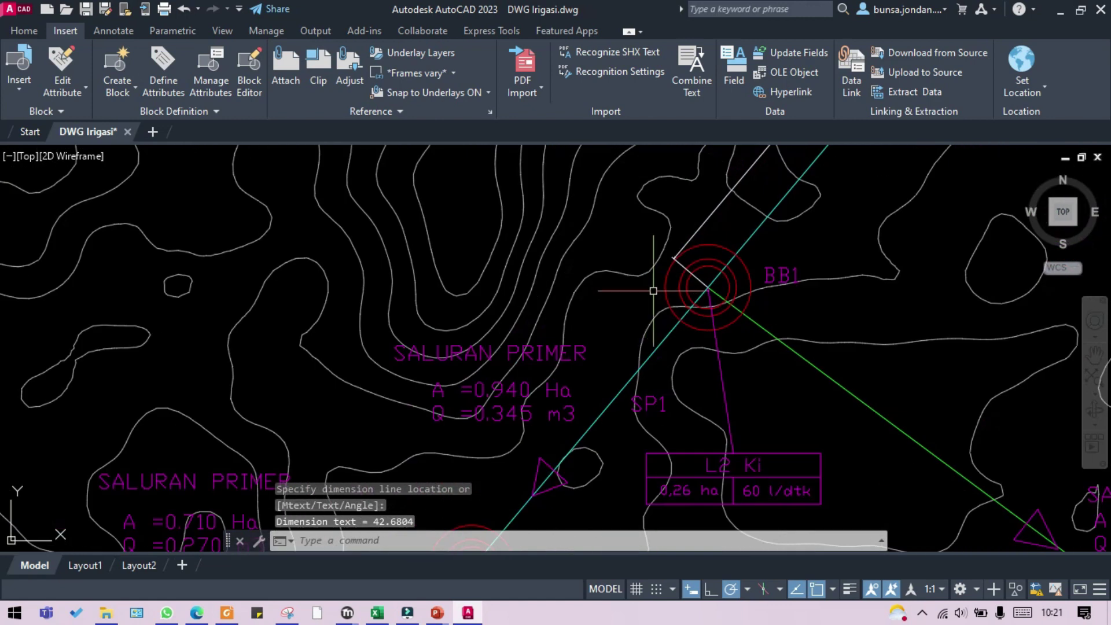
key(Return)
click(753, 293)
scroll(772, 252, down, 4)
scroll(632, 317, up, 6)
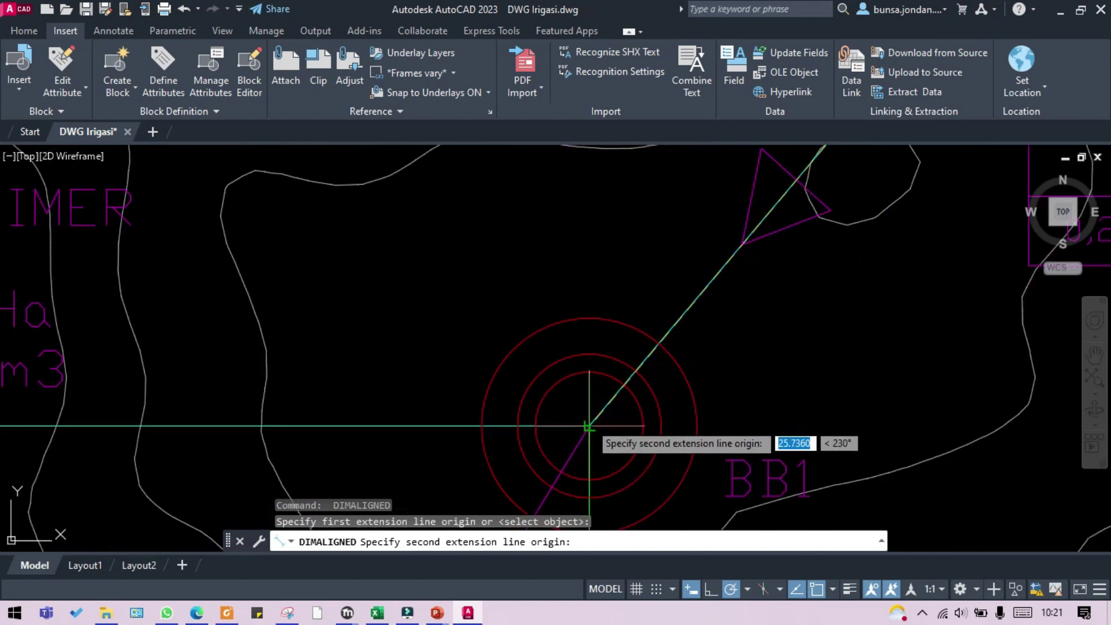
click(591, 421)
scroll(591, 420, down, 4)
scroll(567, 367, down, 4)
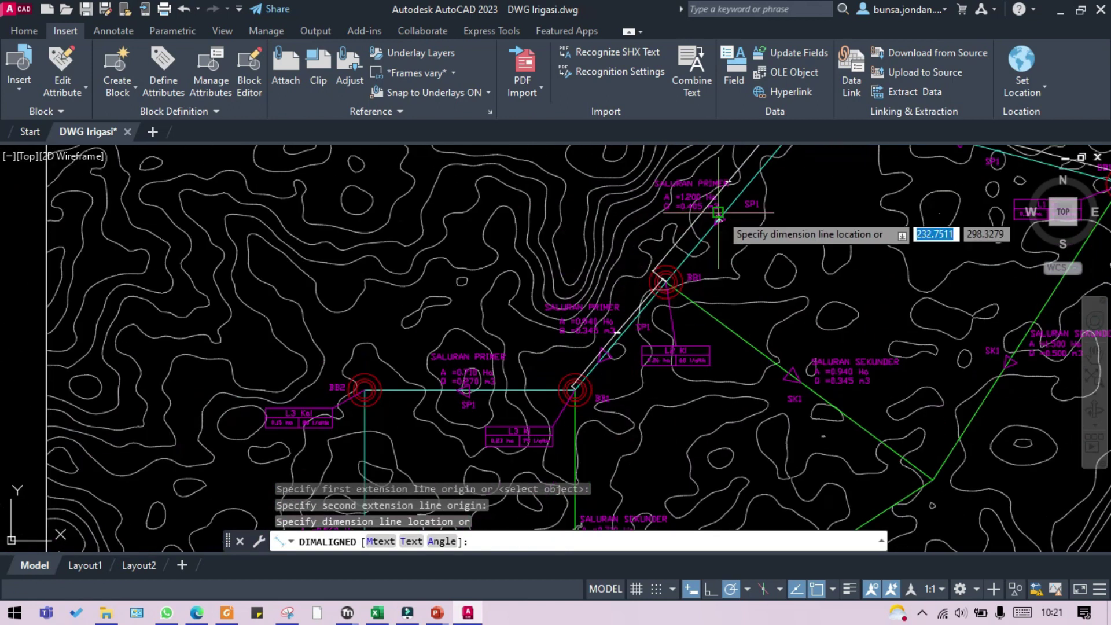
scroll(664, 243, up, 4)
click(701, 226)
drag(642, 330, 865, 158)
drag(650, 458, 672, 441)
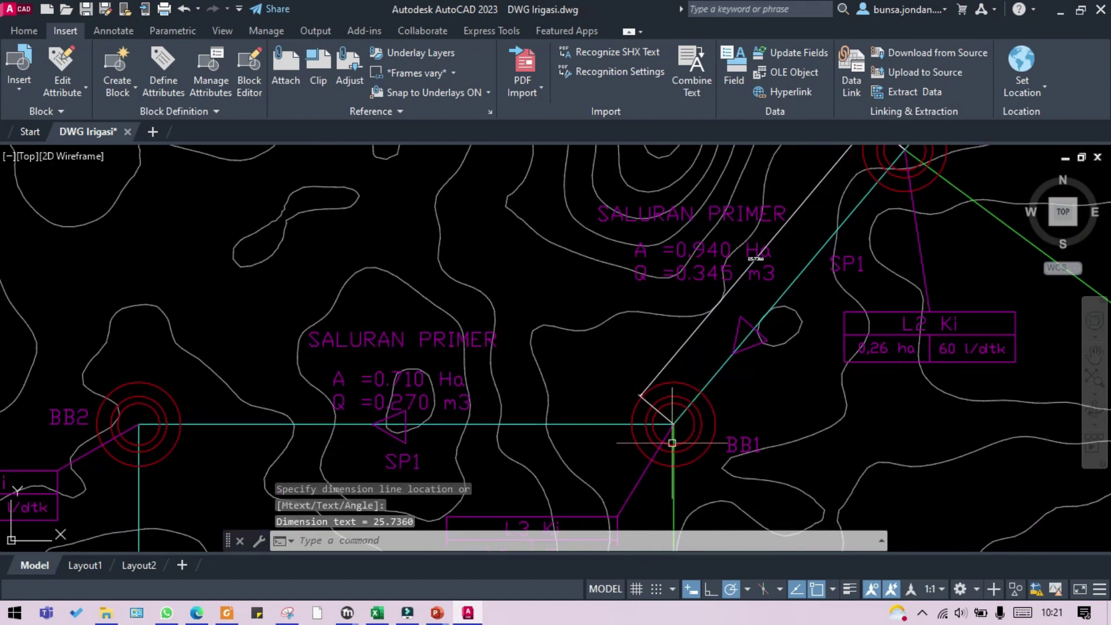
scroll(671, 441, up, 4)
key(Return)
click(674, 394)
scroll(674, 395, up, 4)
scroll(678, 401, up, 2)
key(Escape)
Add an aligned dimension above the horizontal SP1 segment from BB1 at L3 Ki to BB2
key(Return)
click(681, 408)
scroll(833, 347, down, 10)
scroll(648, 361, up, 4)
scroll(648, 361, up, 4)
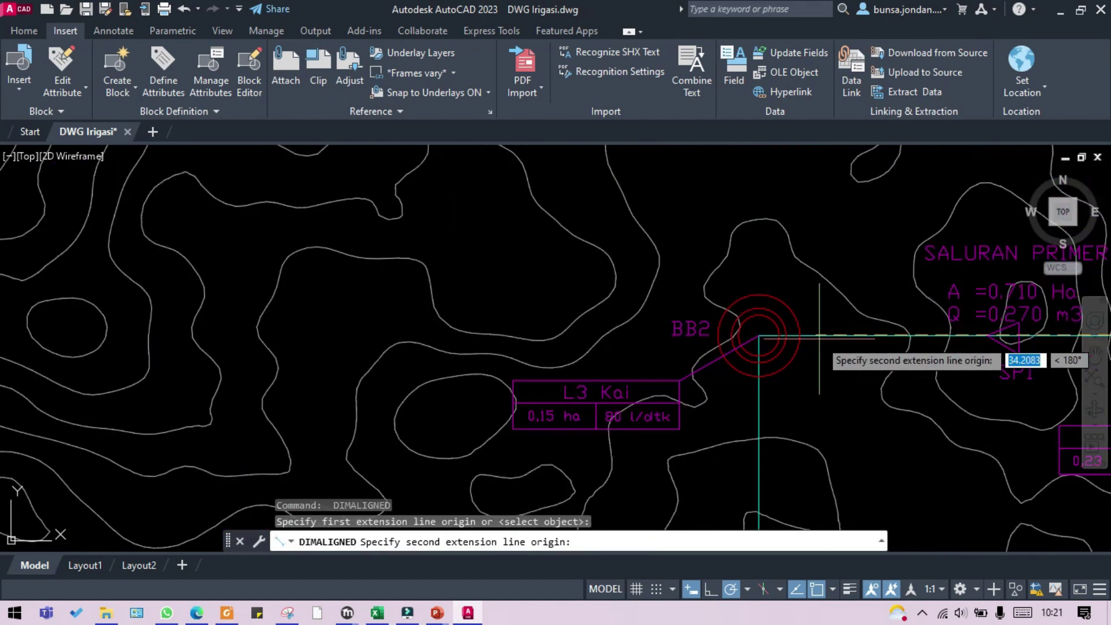
click(722, 332)
click(727, 249)
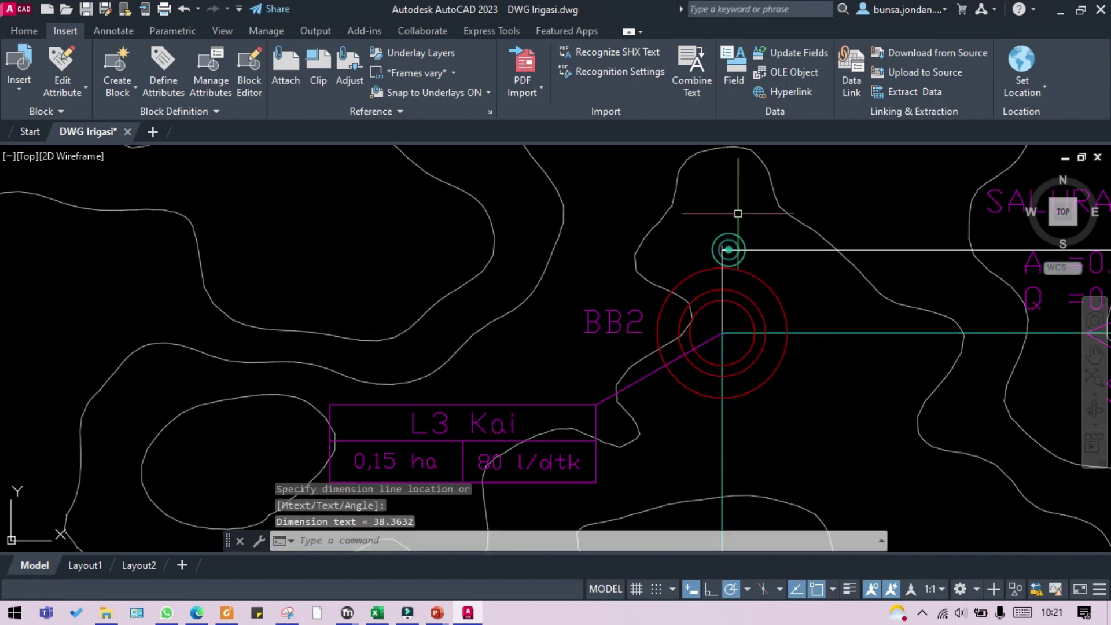
Add an aligned dimension along the vertical SP1 segment from BB2 to BB1 at L4 Ki
scroll(726, 248, down, 3)
scroll(731, 255, up, 8)
scroll(731, 255, down, 3)
key(Return)
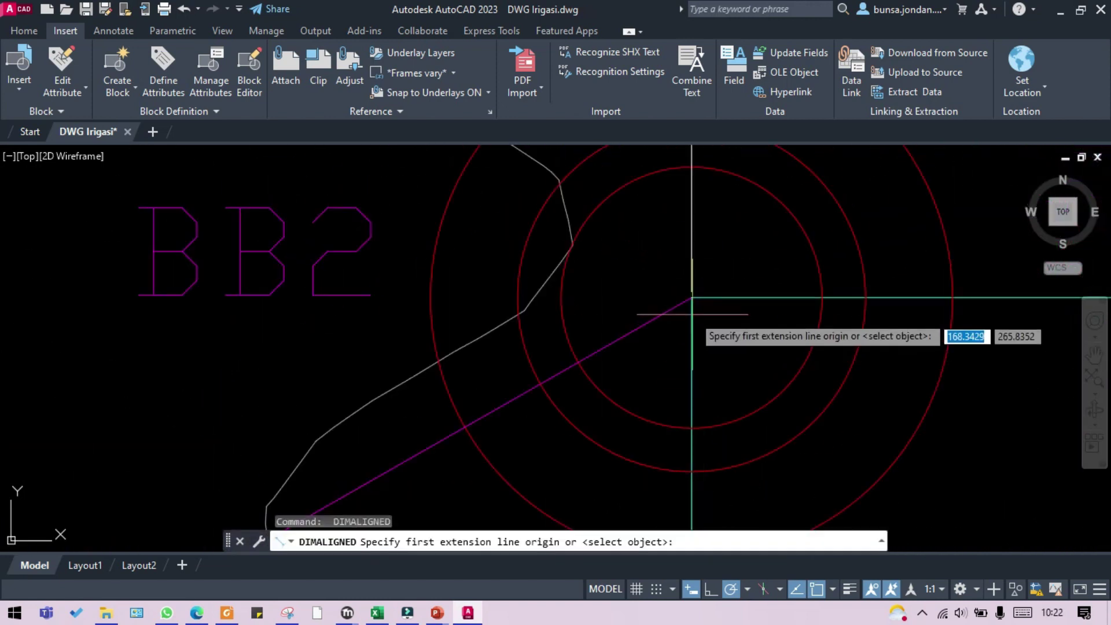
click(692, 297)
scroll(691, 297, down, 4)
scroll(691, 297, down, 4)
scroll(699, 149, up, 2)
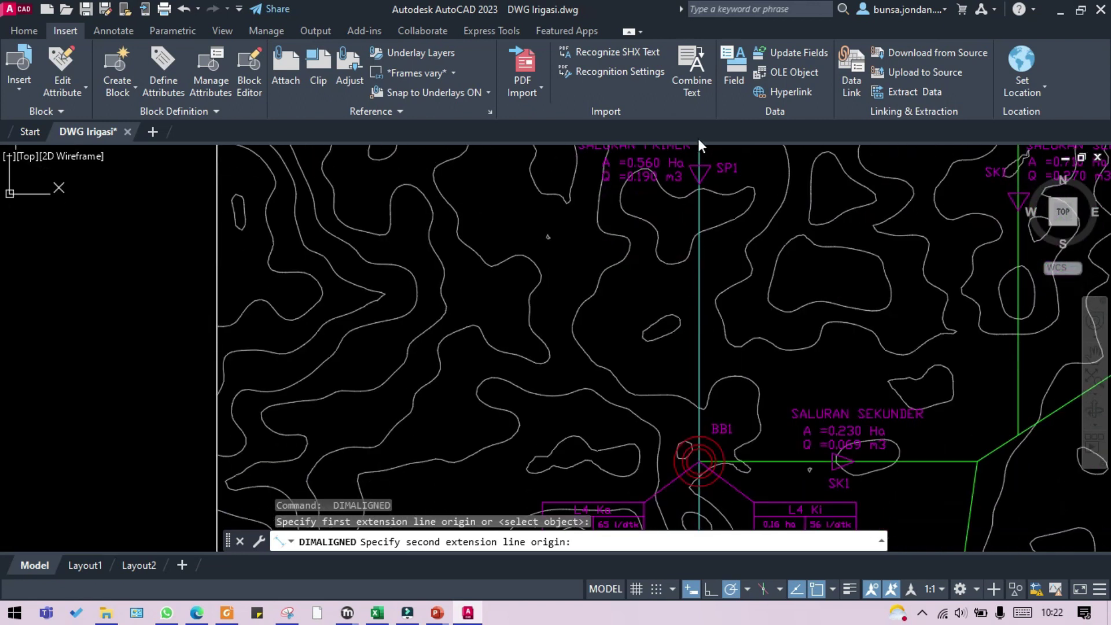
scroll(697, 457, up, 6)
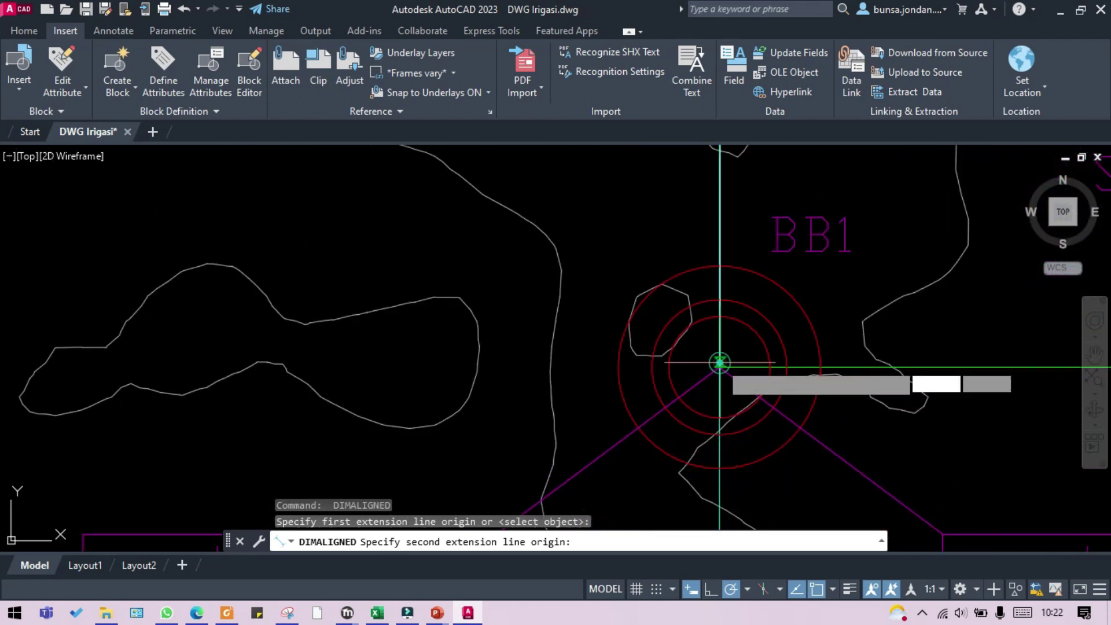
click(719, 362)
Add an aligned dimension along the vertical SP1 segment from BB1 at L4 Ki to BB1 at L5 Ki
scroll(714, 370, up, 4)
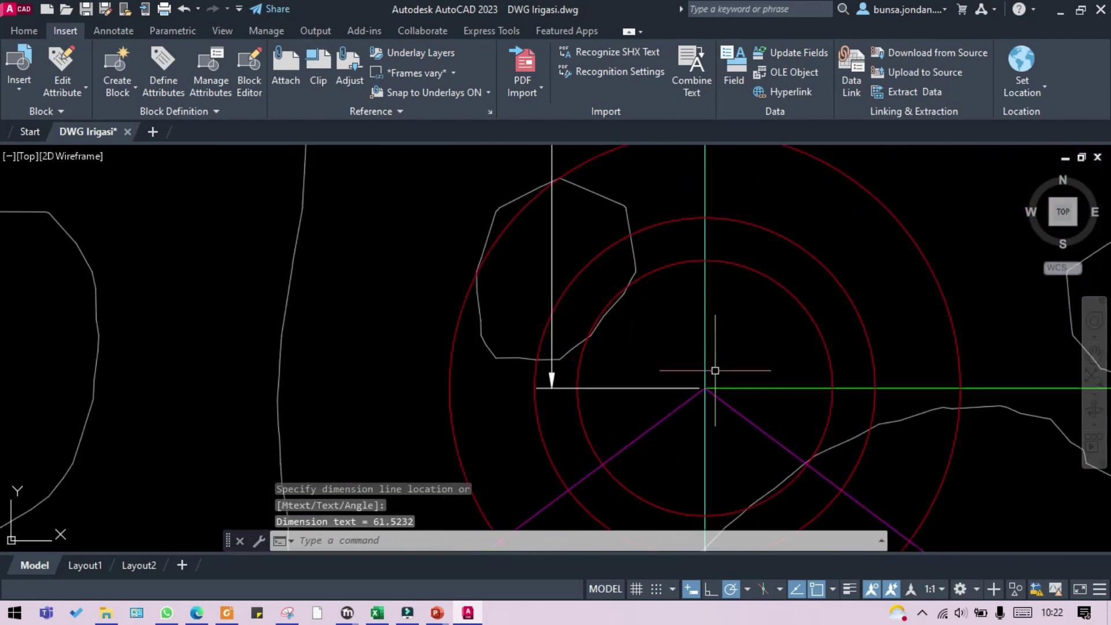
key(Return)
click(704, 387)
scroll(704, 370, down, 5)
scroll(706, 347, up, 5)
scroll(706, 334, up, 4)
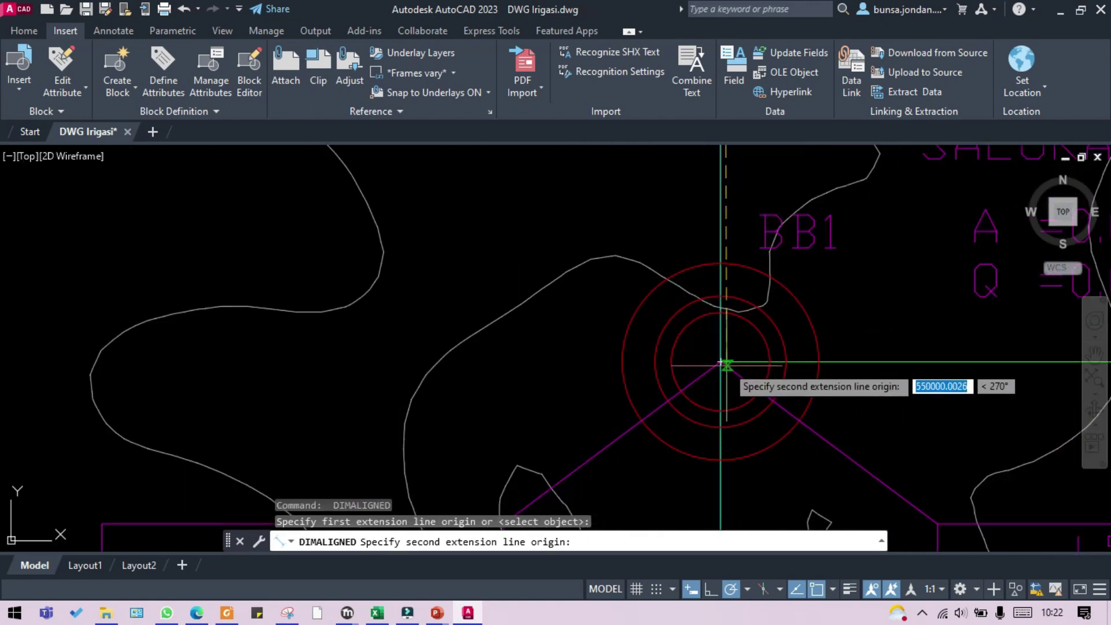
click(720, 362)
click(676, 362)
Add an aligned dimension along the last SP1 segment from BB1 at L5 Ki to the Saluran Pembuang line
scroll(686, 242, down, 5)
scroll(690, 272, up, 12)
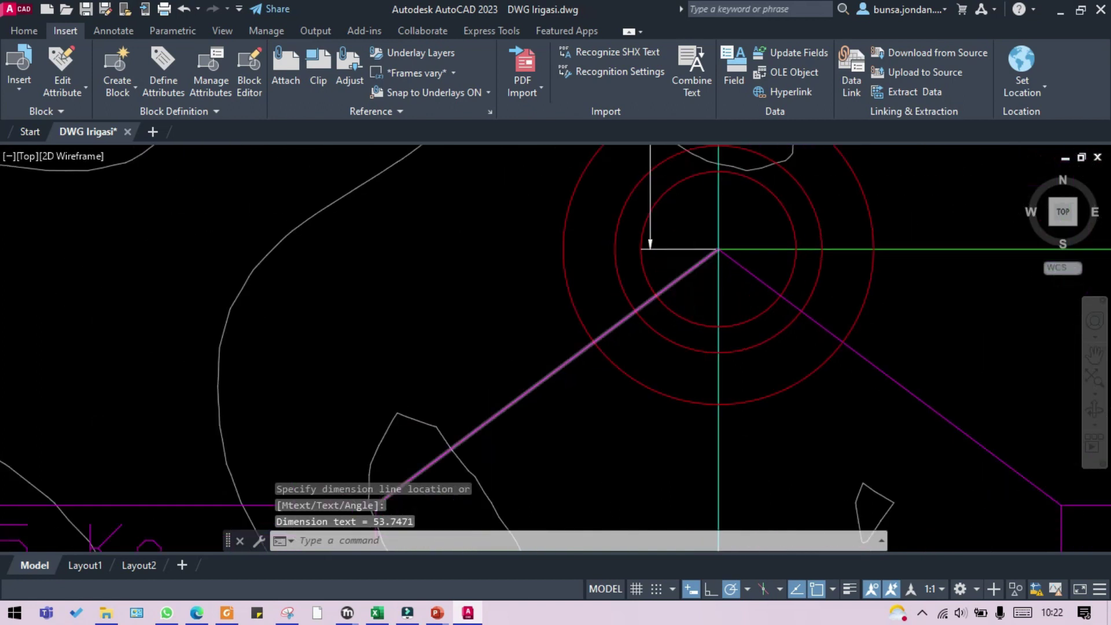
key(Return)
click(780, 213)
scroll(780, 220, down, 5)
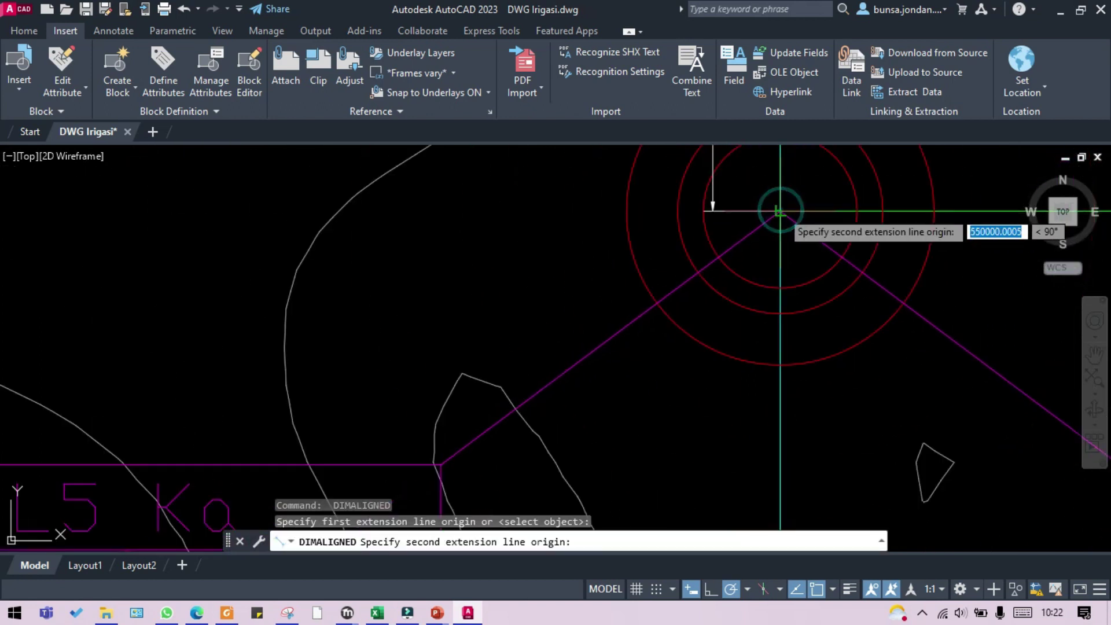
scroll(776, 298, down, 3)
scroll(772, 324, up, 3)
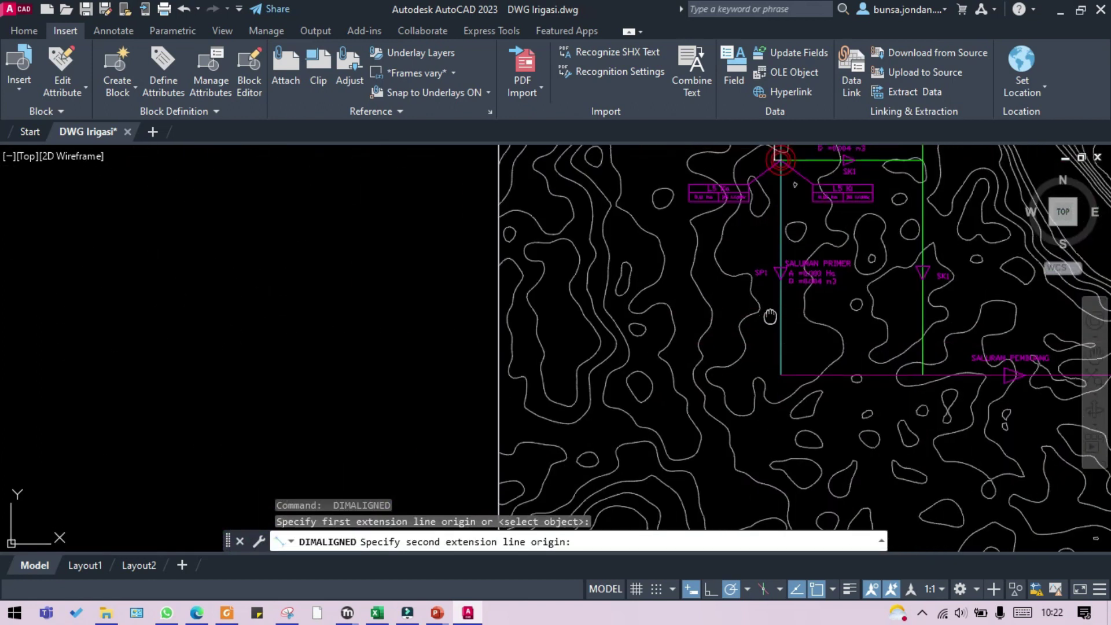
scroll(782, 401, up, 2)
click(777, 401)
click(749, 385)
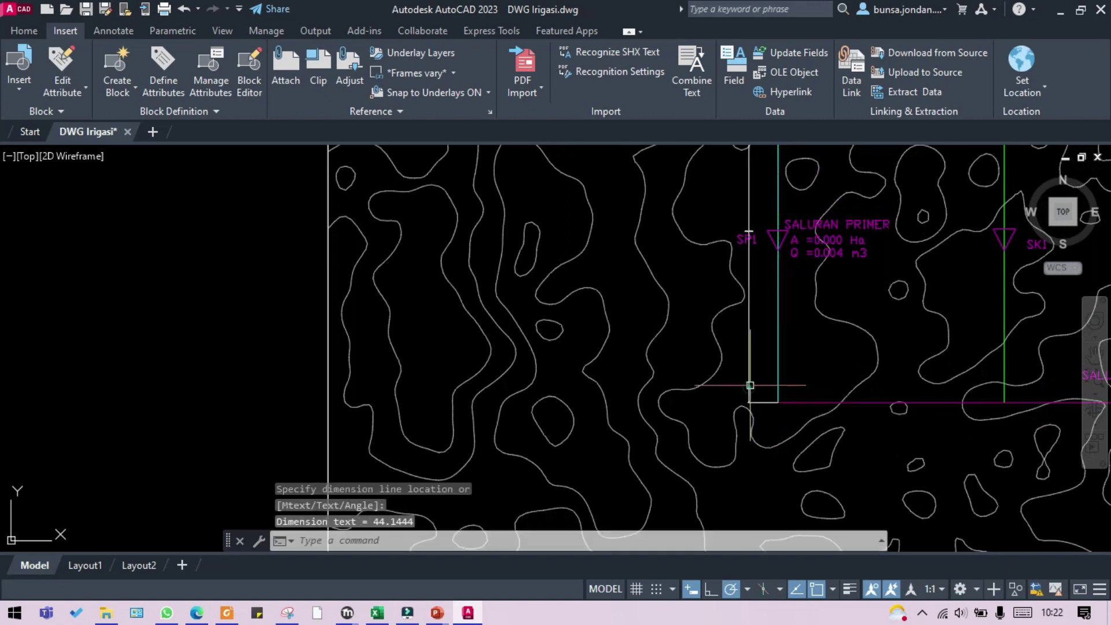
Read the first SP1 segment's dimension, return to Excel and enter 57,66 as the first SP1 row's length in E8
scroll(753, 359, down, 6)
scroll(751, 262, up, 8)
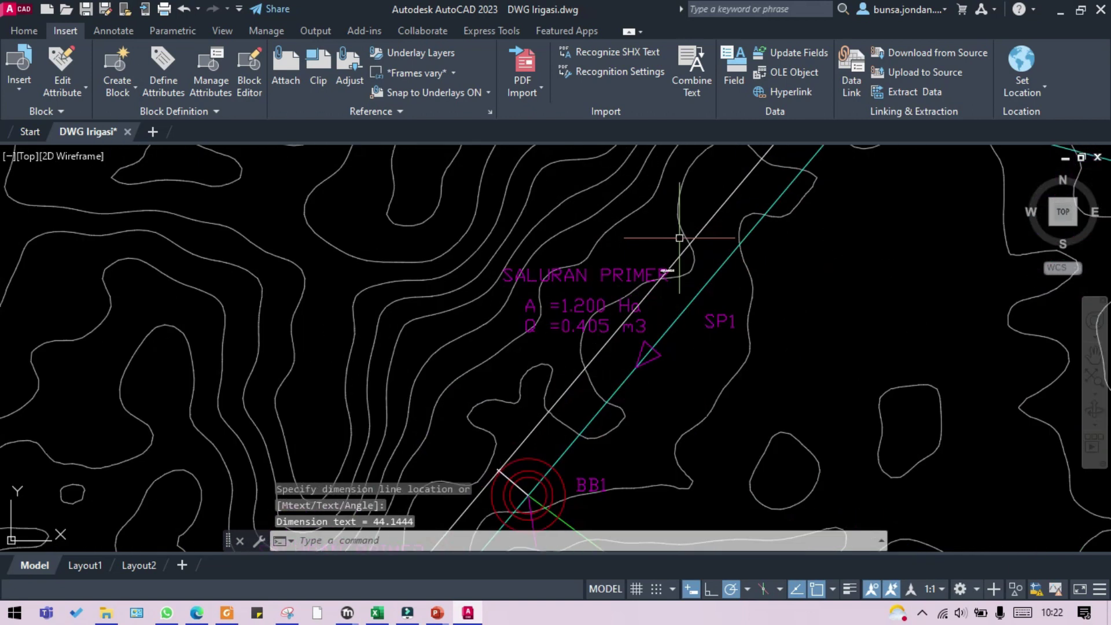
scroll(831, 428, up, 5)
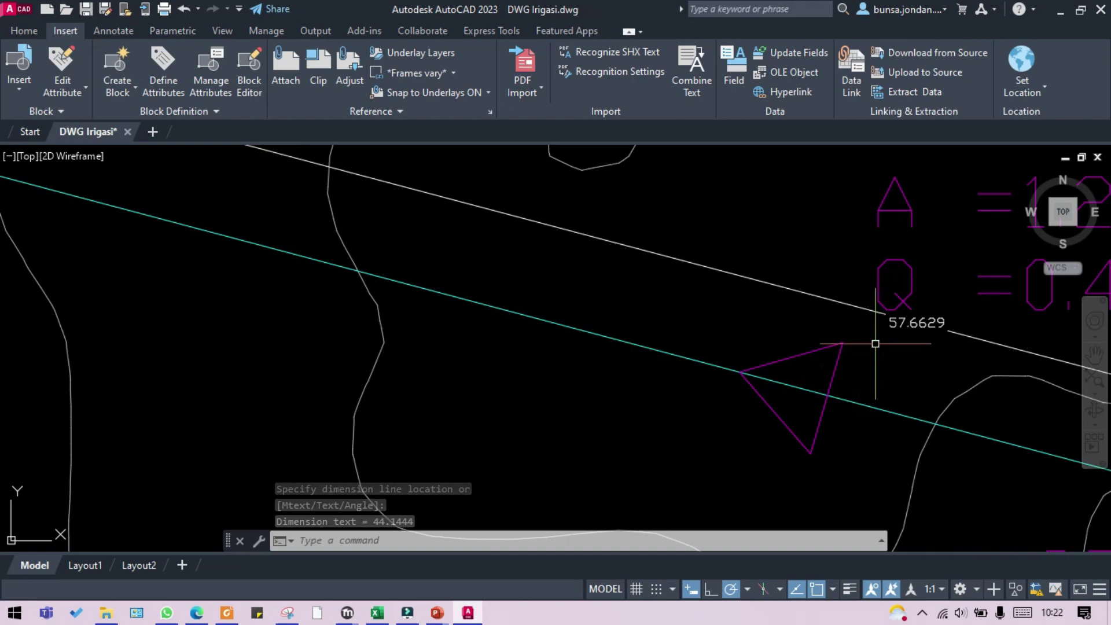
click(378, 613)
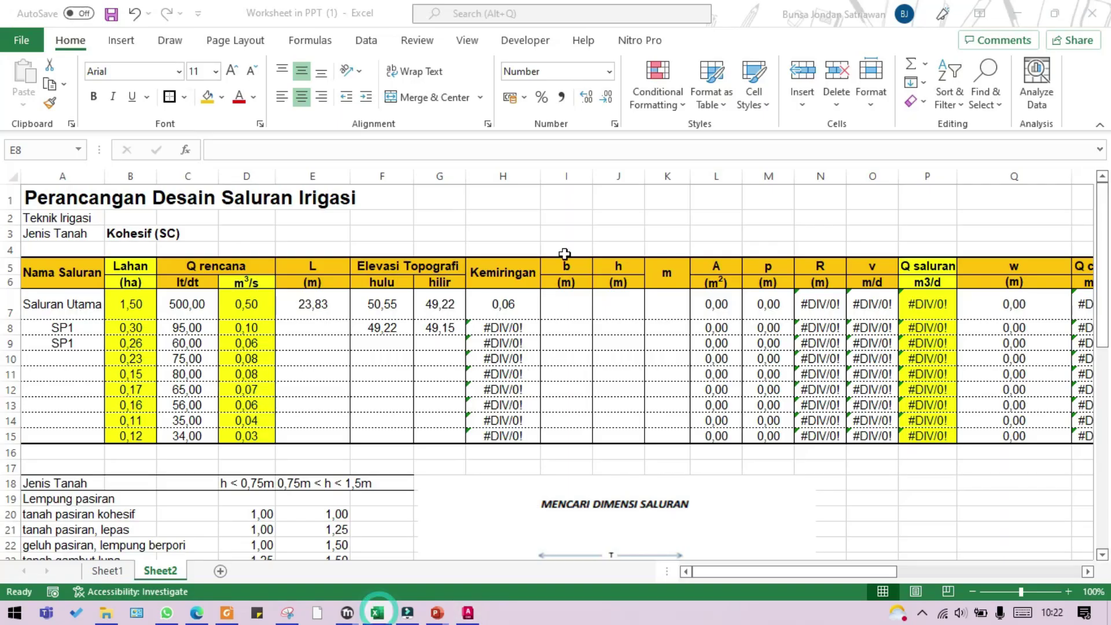
click(386, 333)
click(338, 329)
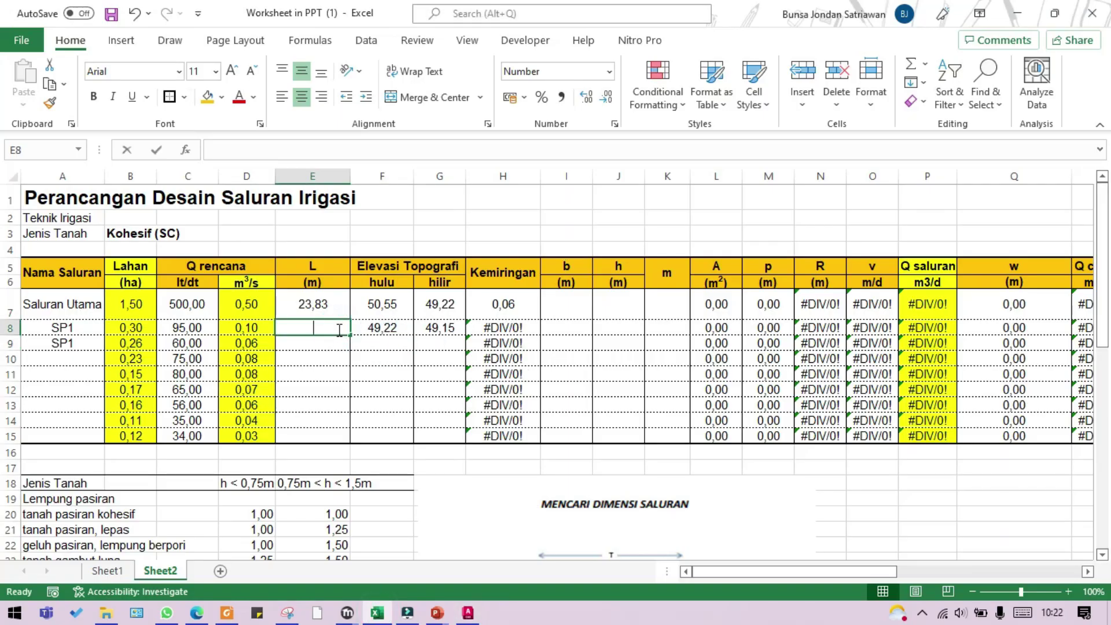
text(57,66)
key(Return)
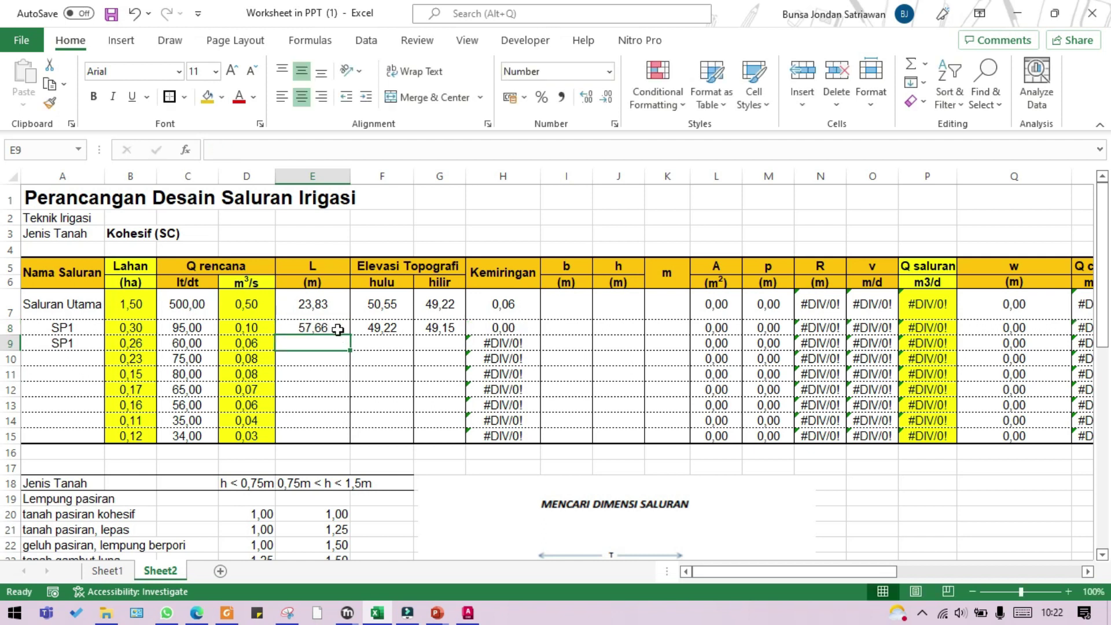
Show the Kemiringan slopes in H7:H8 with six decimal places
click(487, 327)
drag(493, 305, 498, 327)
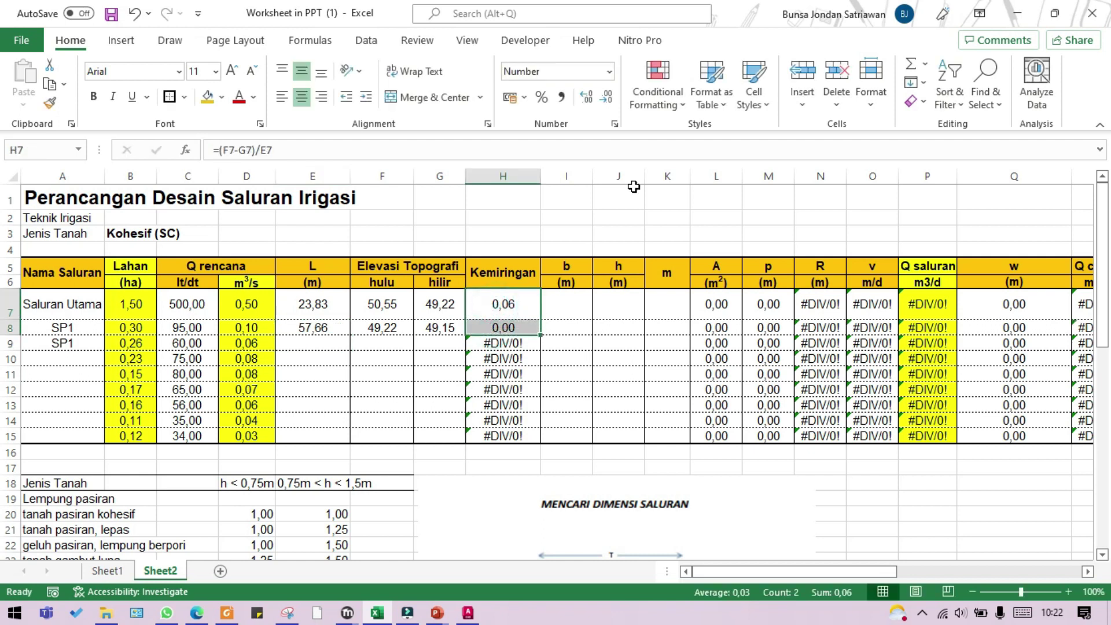
click(583, 107)
click(583, 107)
click(583, 107)
click(583, 97)
Fill the Kemiringan slope formula and its number format from H8 down to H15
click(531, 329)
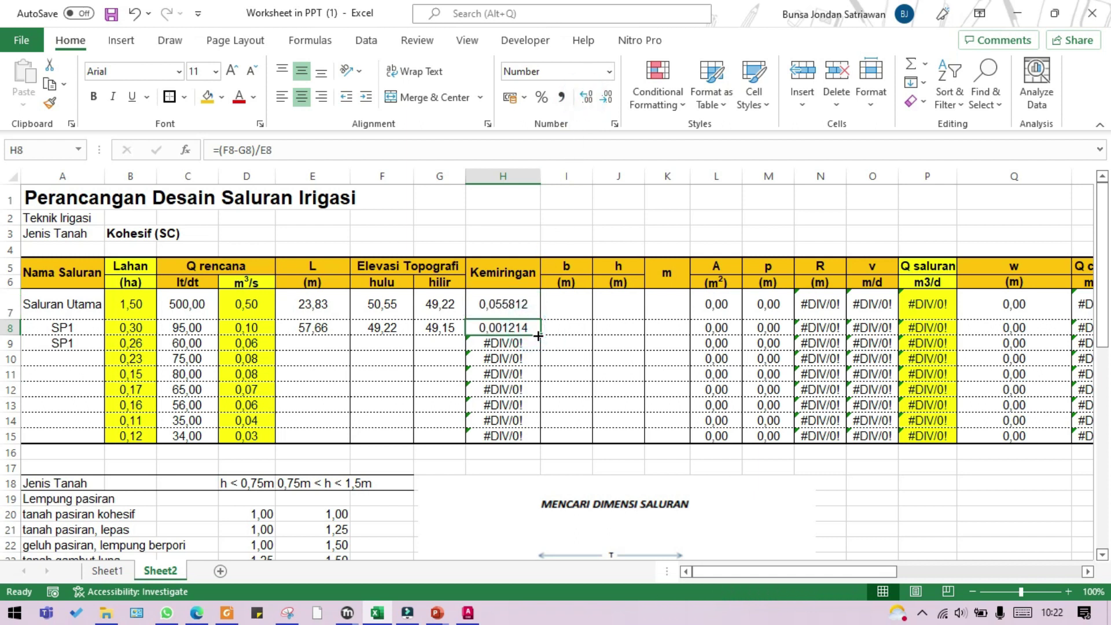
double_click(538, 336)
click(534, 373)
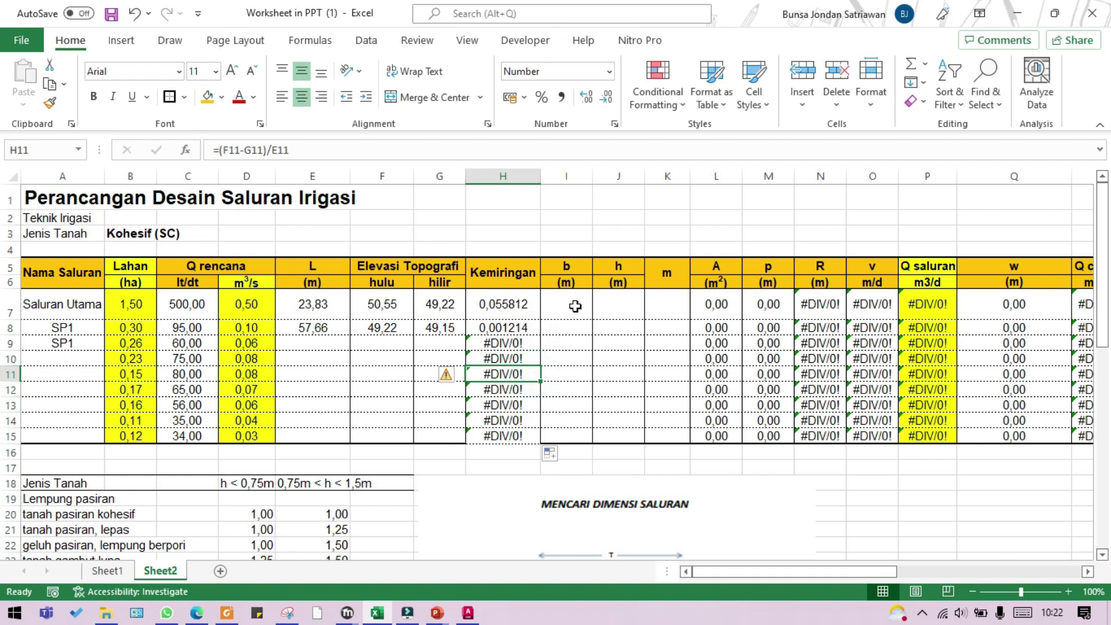
Try to paste the copied blank b column cells I7:I15 onto the Kemiringan cells H7:H15, and undo it
drag(574, 306, 574, 430)
drag(503, 303, 508, 439)
click(569, 378)
key(ctrl+z)
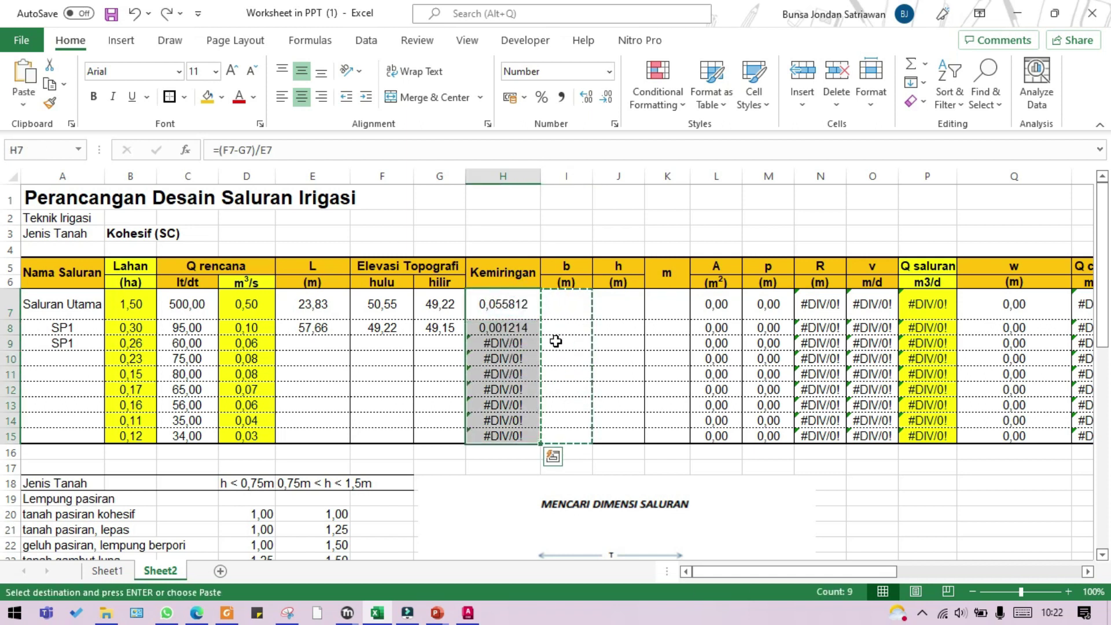
Read the second SP1 segment's dimension in the AutoCAD drawing and enter 42,68 as its length in Excel cell E9
click(555, 341)
click(505, 391)
click(384, 359)
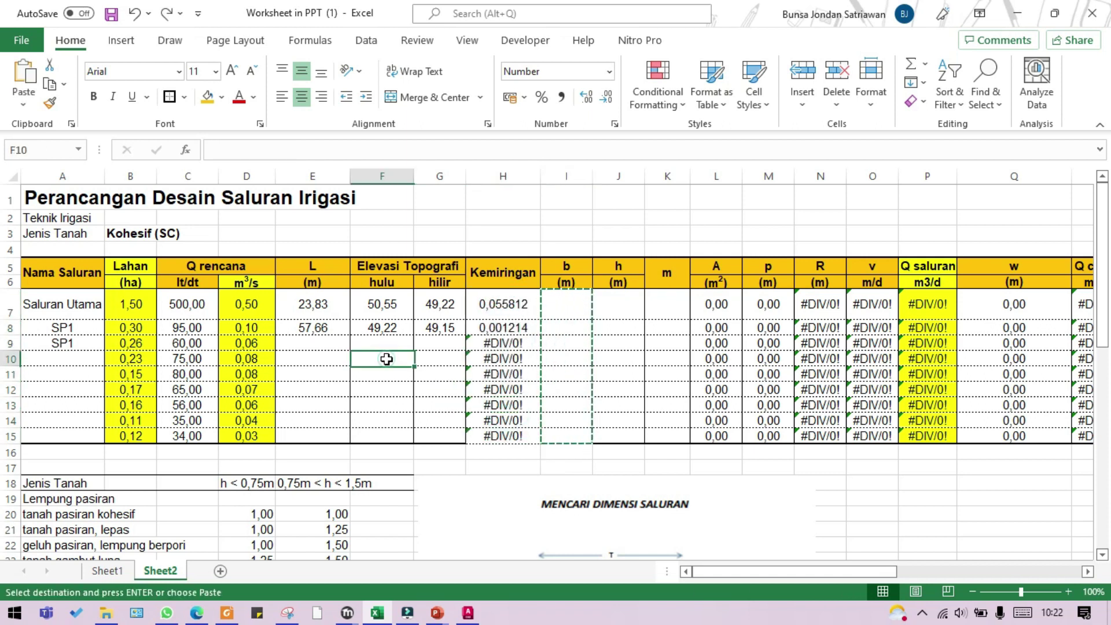
click(465, 614)
scroll(714, 291, down, 5)
drag(282, 390, 449, 252)
scroll(386, 281, up, 5)
scroll(301, 307, up, 4)
click(375, 614)
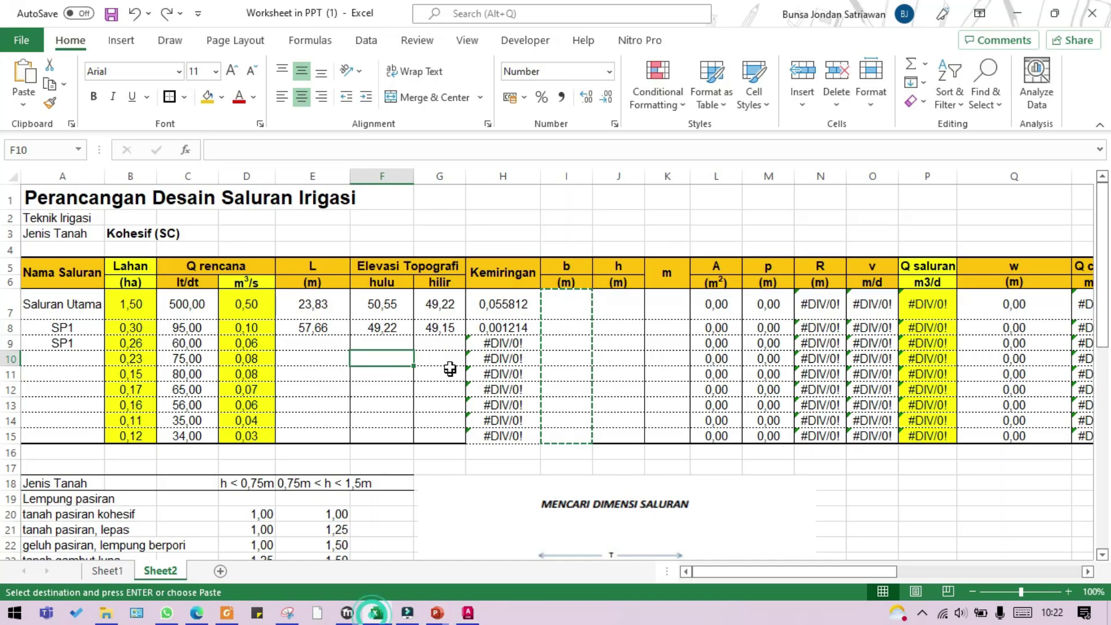
click(342, 343)
text(42,68)
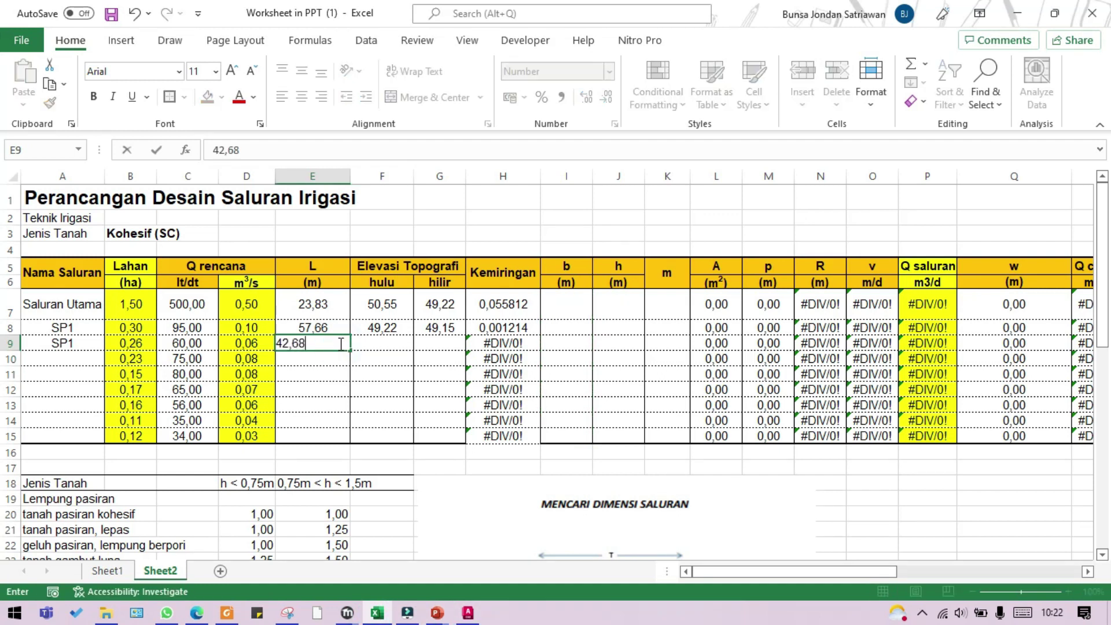
key(Return)
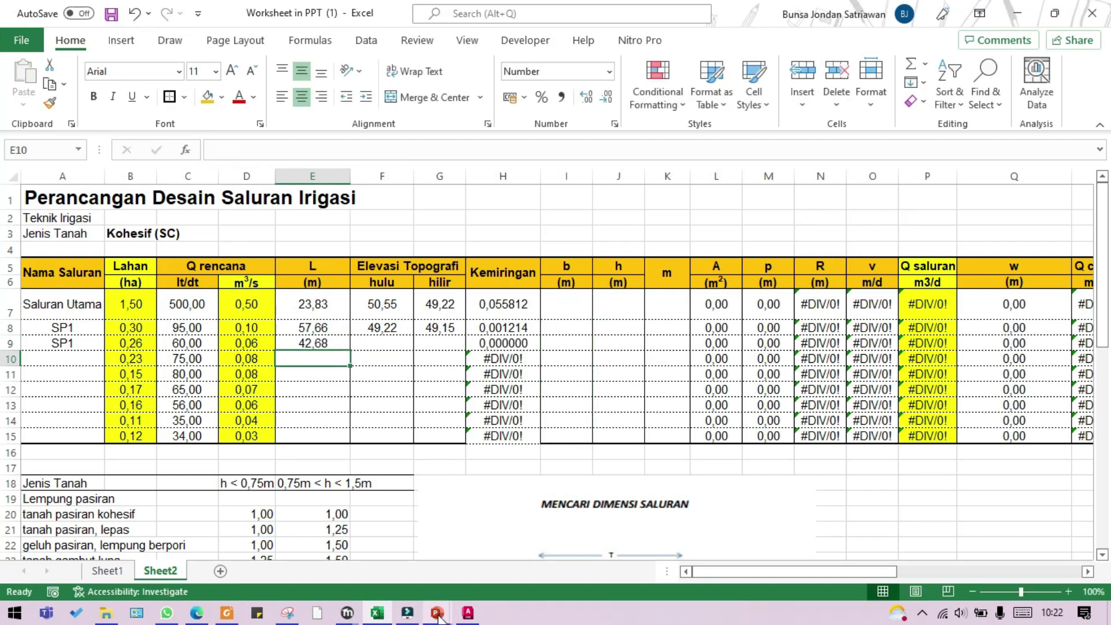
Read the next SP1 segment's dimension in AutoCAD and enter 25,73 as the length in Excel cell E10
click(467, 613)
scroll(735, 315, down, 5)
scroll(501, 276, up, 5)
scroll(500, 277, up, 3)
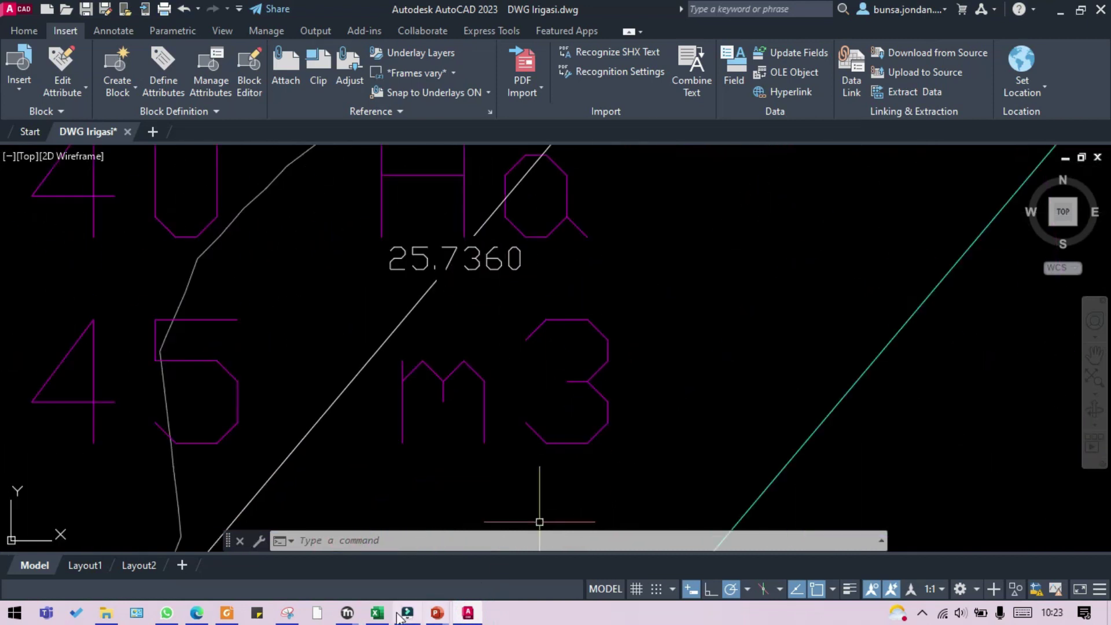
click(377, 612)
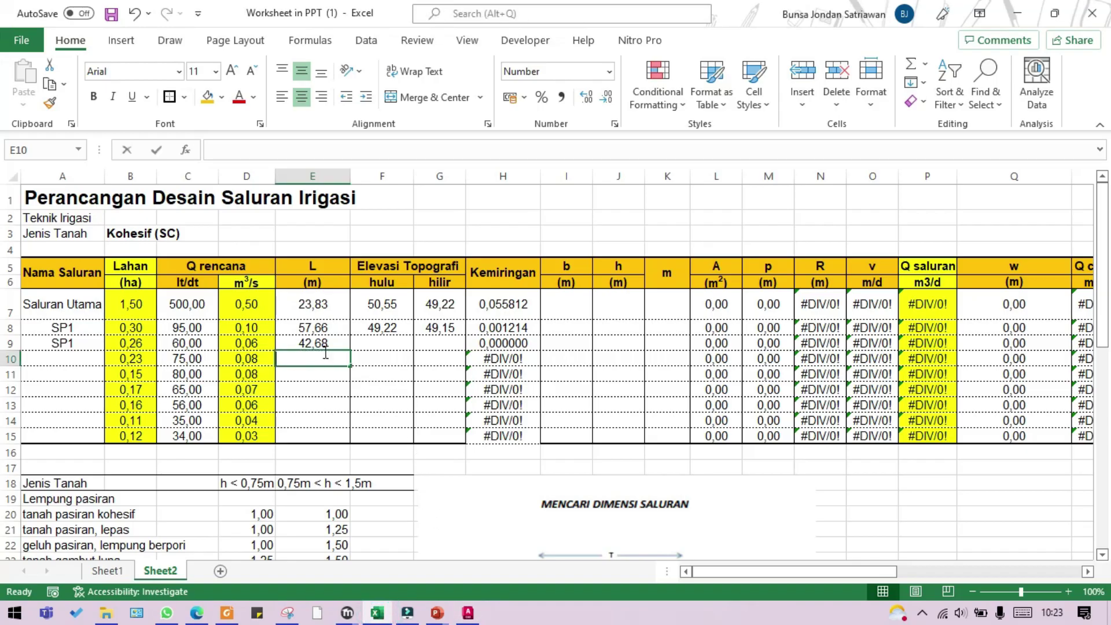
text(25)
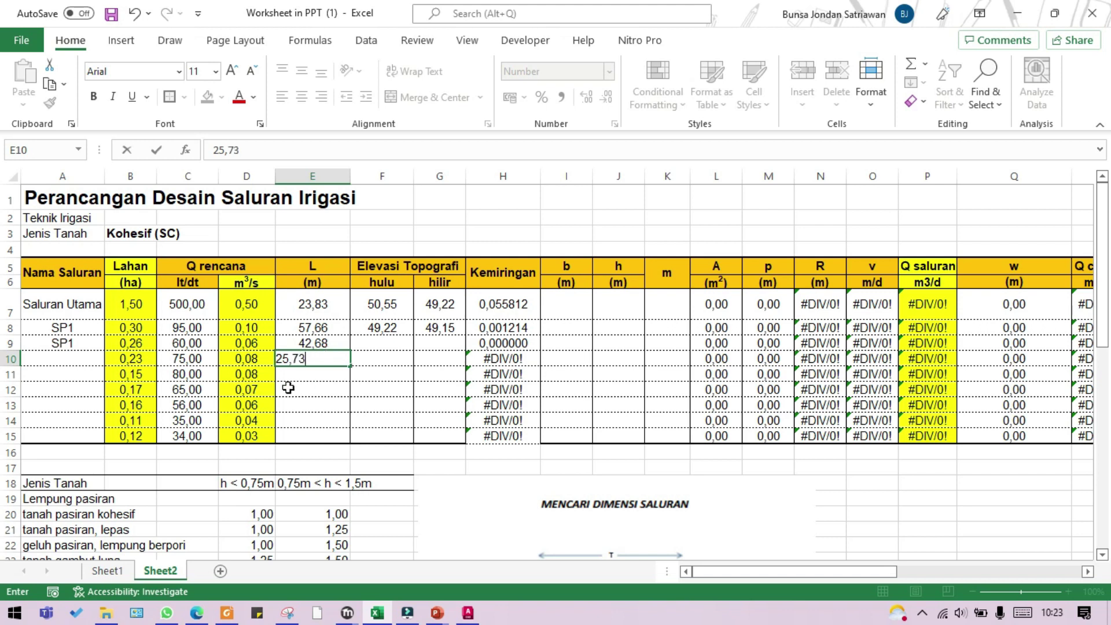
text(,73)
click(296, 376)
Read the dimension of the horizontal SP1 segment in AutoCAD and enter 38,36 as the length in Excel cell E11
click(466, 613)
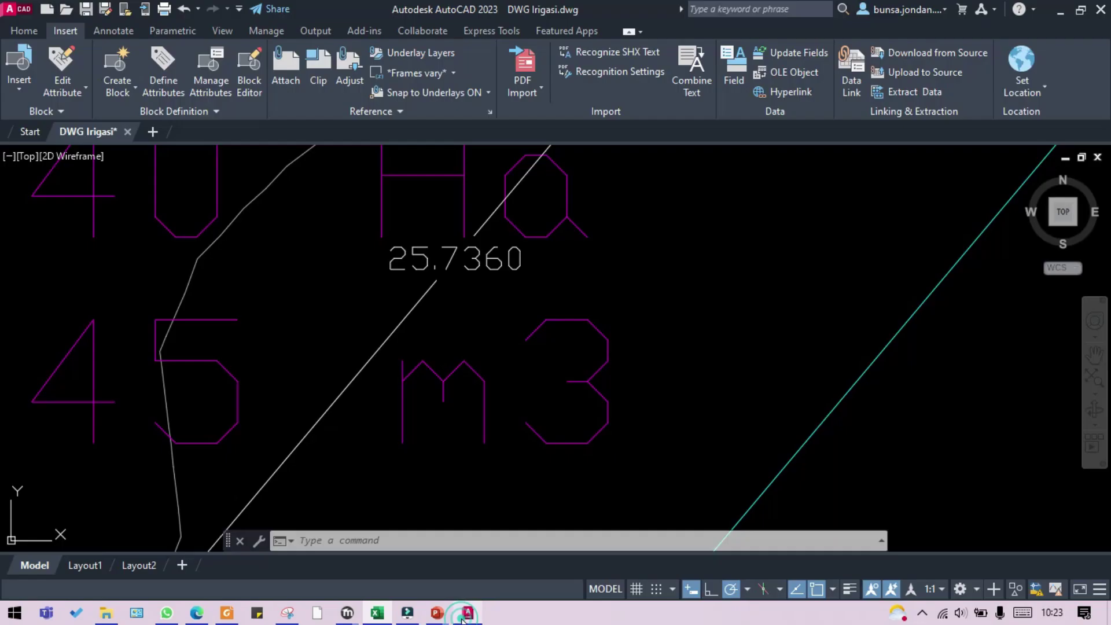
scroll(555, 312, down, 5)
scroll(417, 300, up, 8)
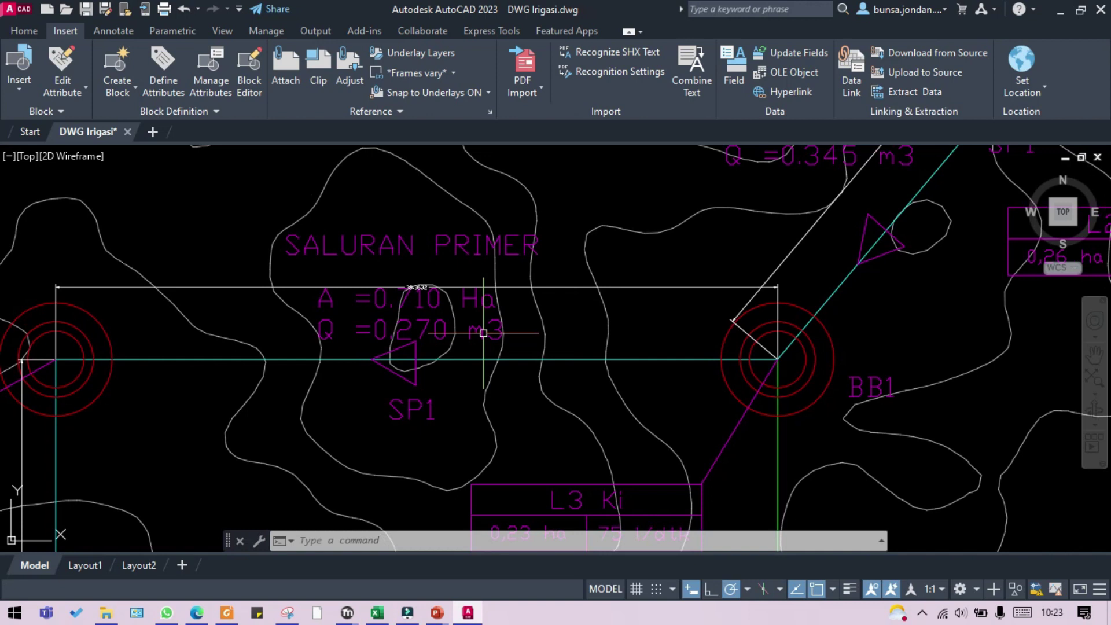
drag(418, 300, 783, 289)
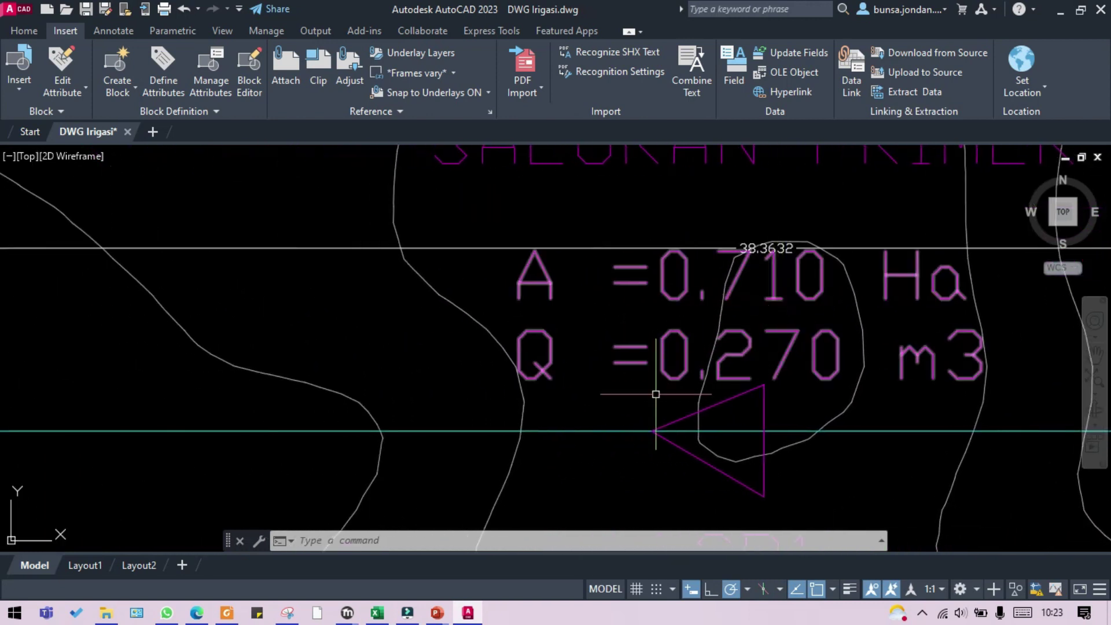
click(377, 613)
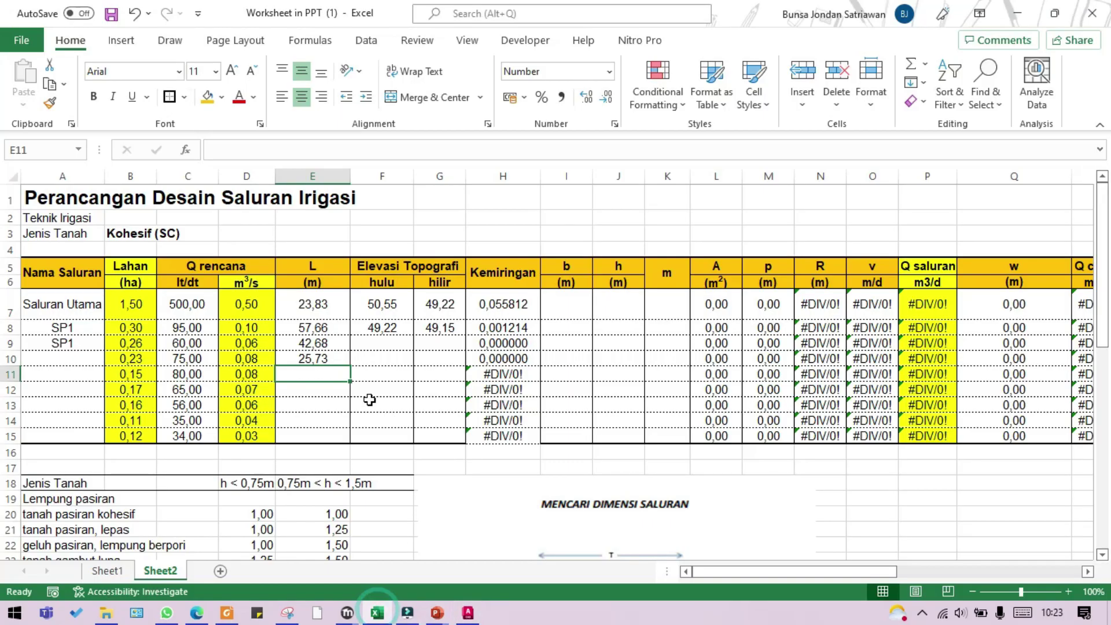
text(38,26)
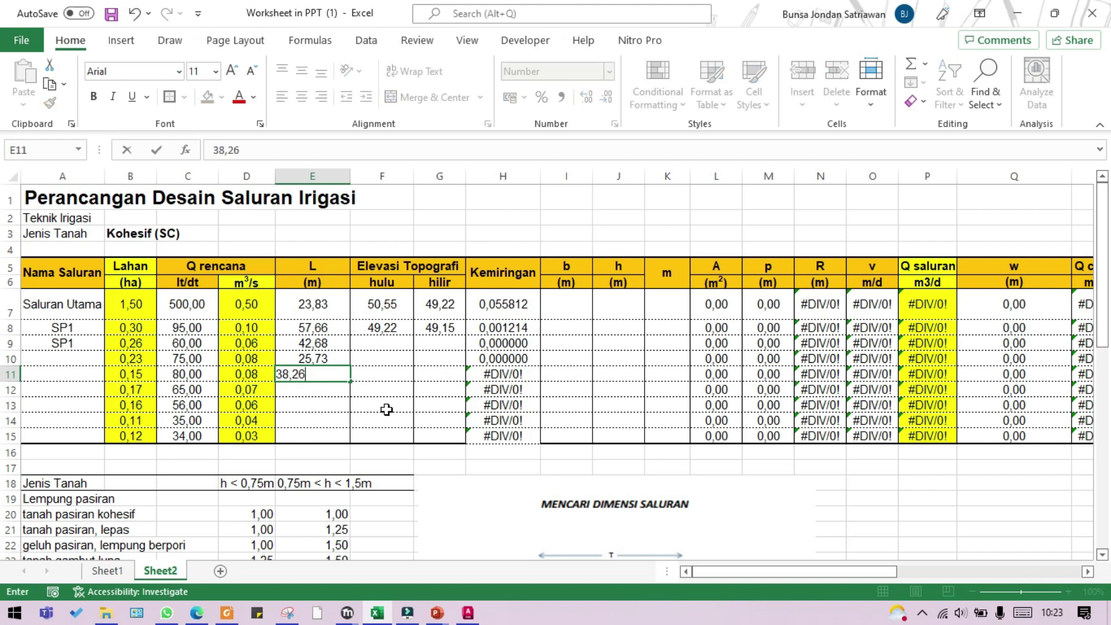
click(386, 410)
click(313, 375)
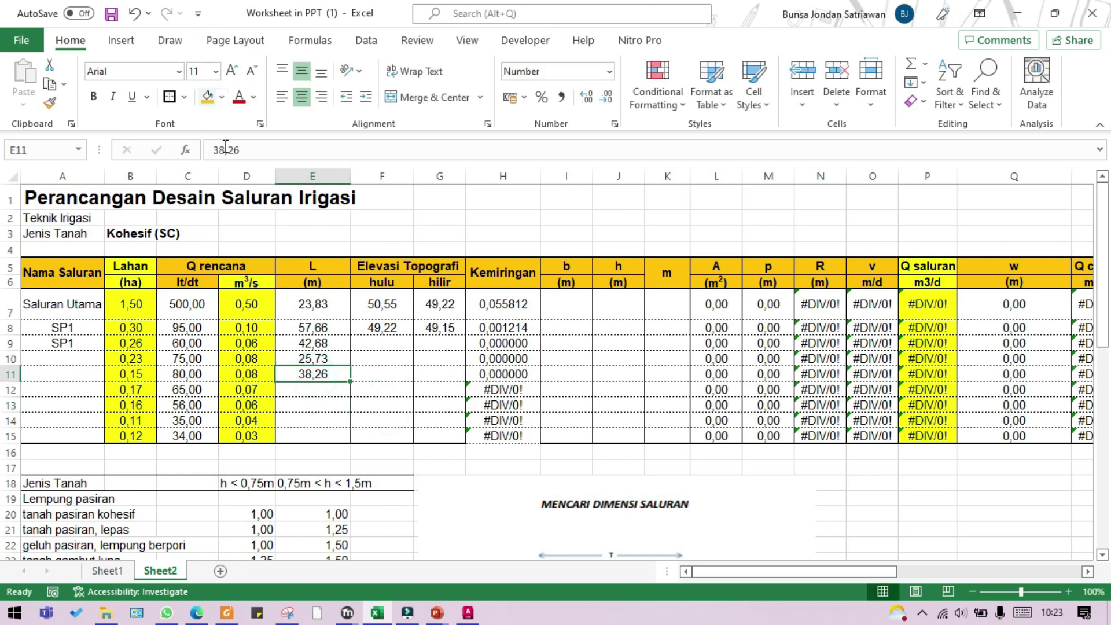
drag(232, 149, 229, 148)
text(3)
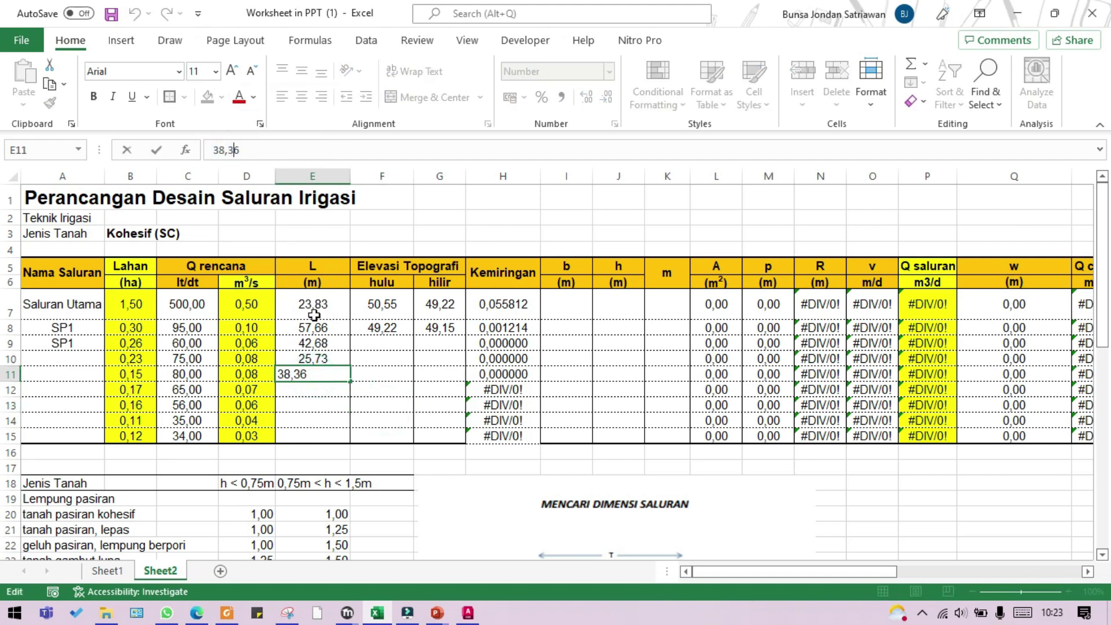
click(313, 314)
Switch to AutoCAD and read the dimension of the vertical SP1 segment leading down to the L4 outlets
click(467, 612)
scroll(580, 401, down, 5)
scroll(581, 401, up, 8)
scroll(581, 402, up, 3)
scroll(608, 310, down, 6)
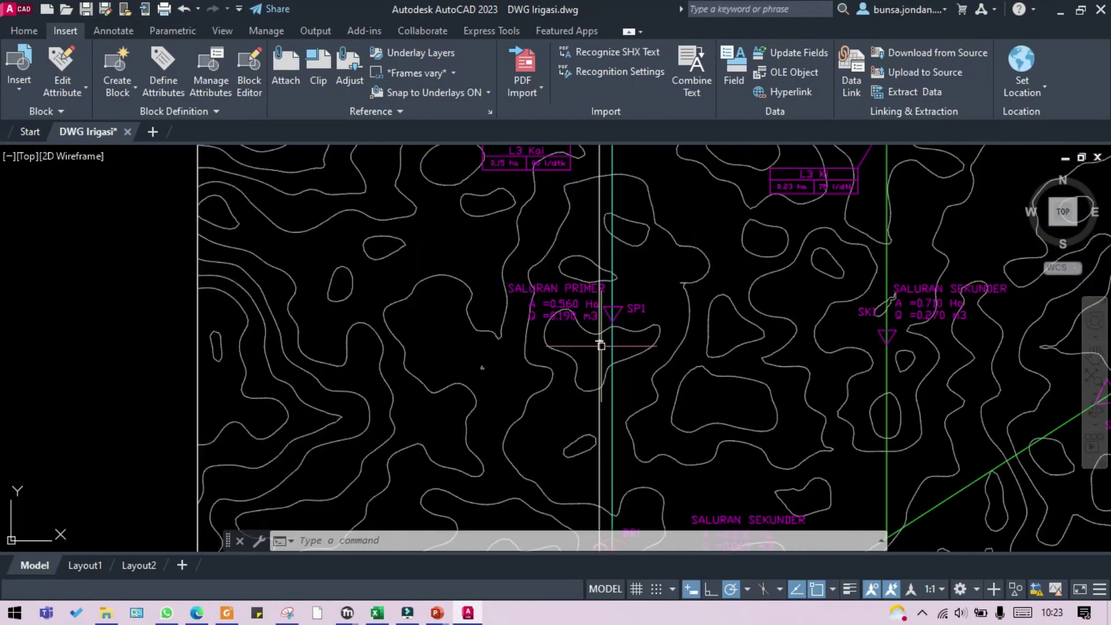
scroll(602, 339, up, 6)
scroll(596, 310, up, 2)
scroll(608, 226, down, 5)
scroll(612, 237, up, 7)
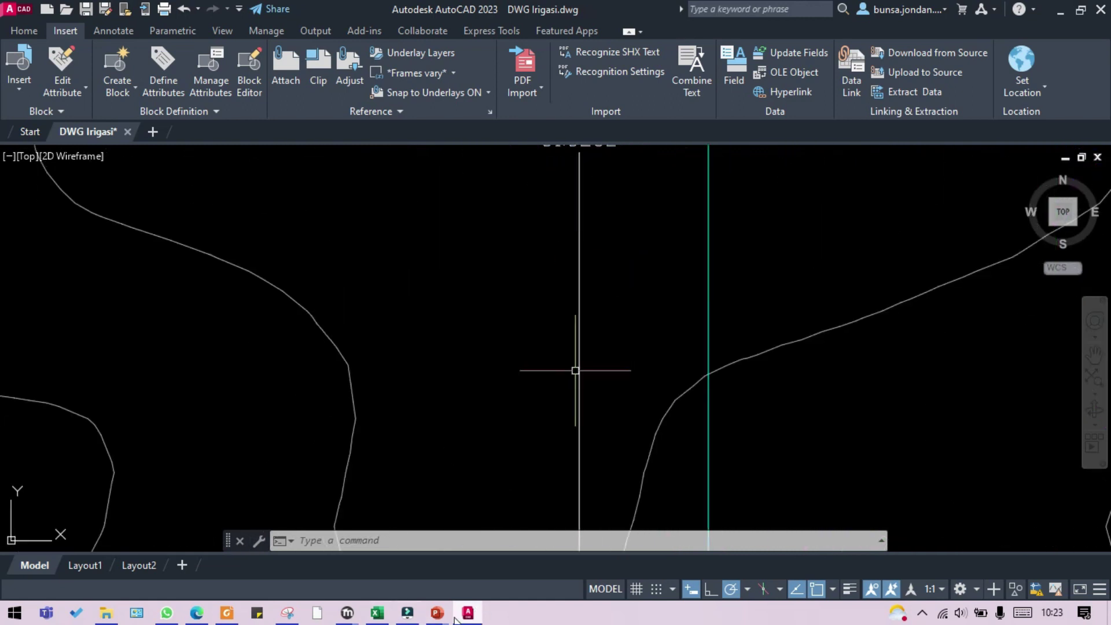
Return to Excel and enter 61,52 as the canal length in E12
click(371, 614)
click(322, 379)
click(313, 390)
text(61,5)
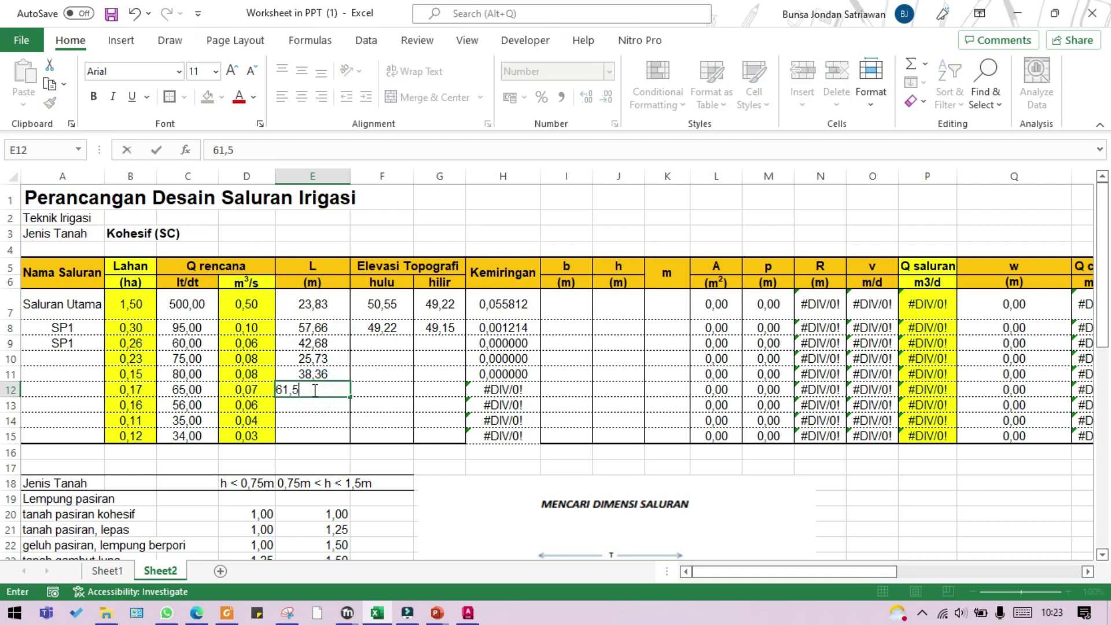
text(2)
key(Return)
Examine the L4 Ka and L4 Ki outlets and the SP1 dimension at their BB1 node in AutoCAD against the Excel table
click(467, 612)
scroll(541, 341, down, 6)
scroll(558, 289, up, 6)
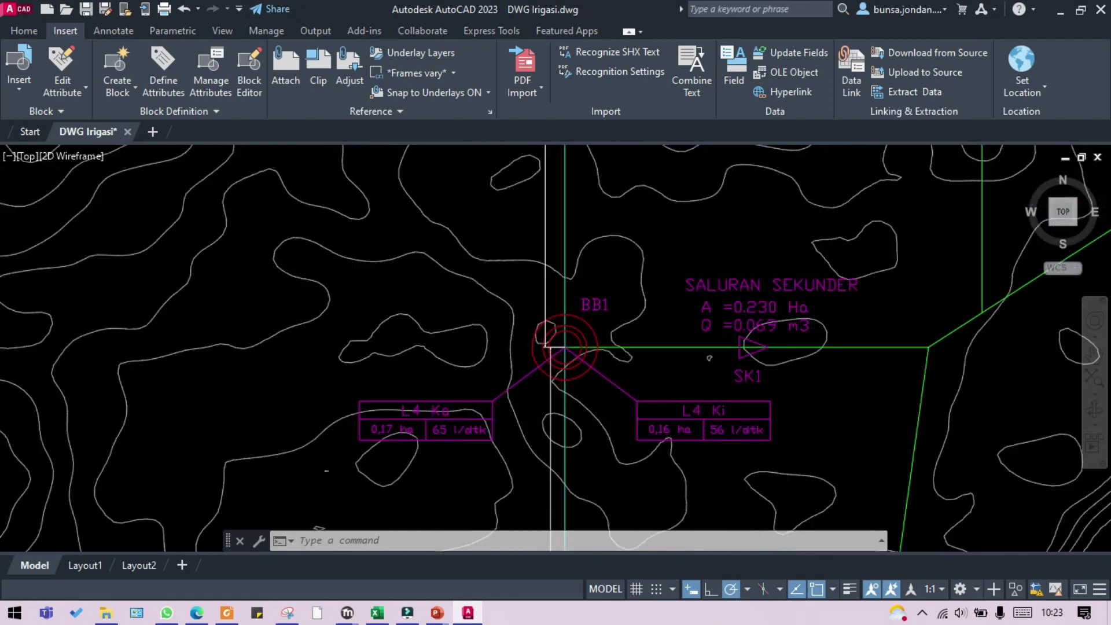
scroll(560, 416, up, 4)
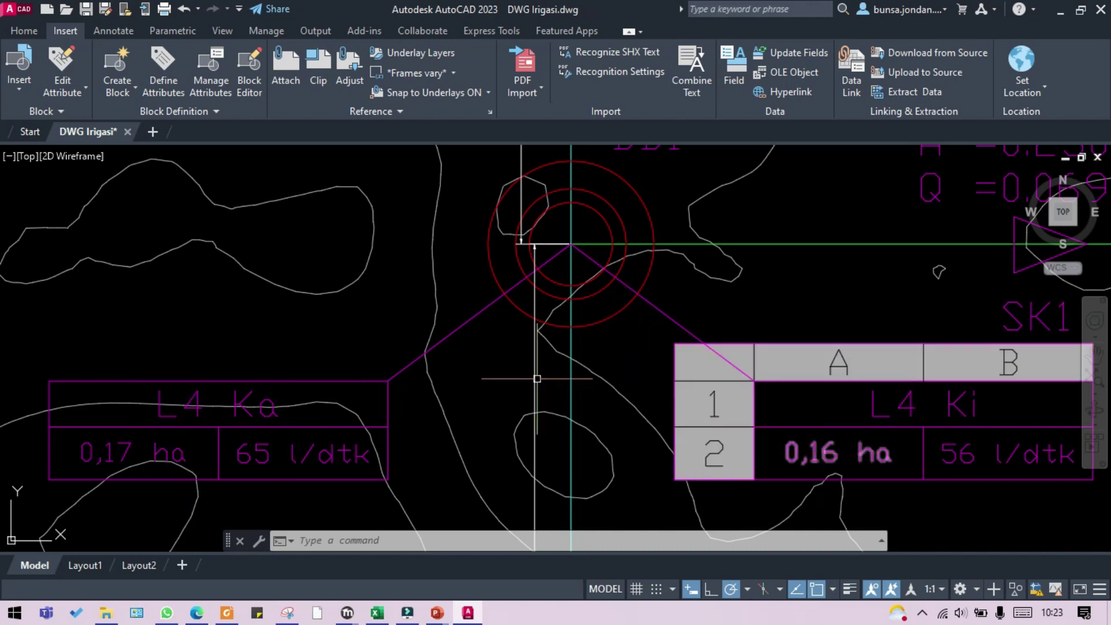
scroll(537, 378, down, 3)
scroll(526, 256, down, 5)
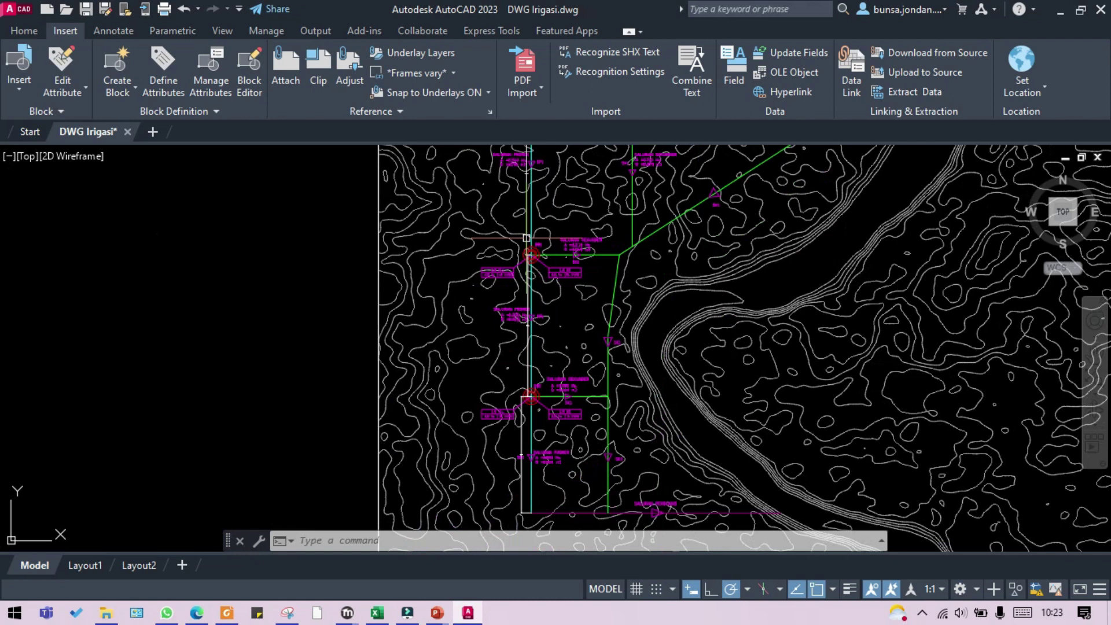
scroll(523, 243, up, 4)
click(523, 236)
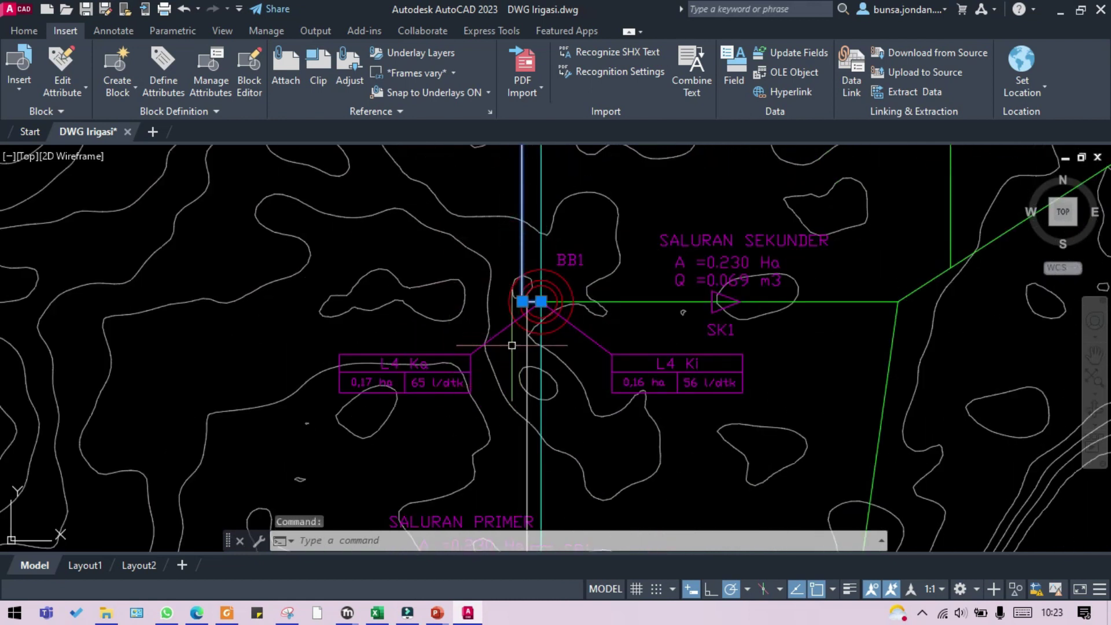
click(407, 612)
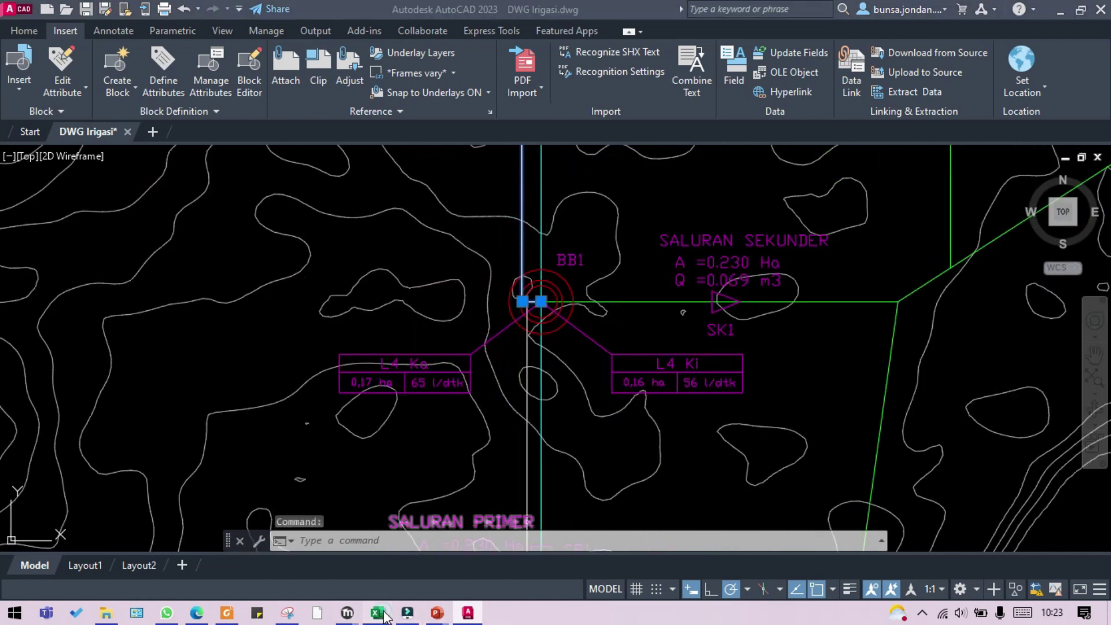
click(469, 613)
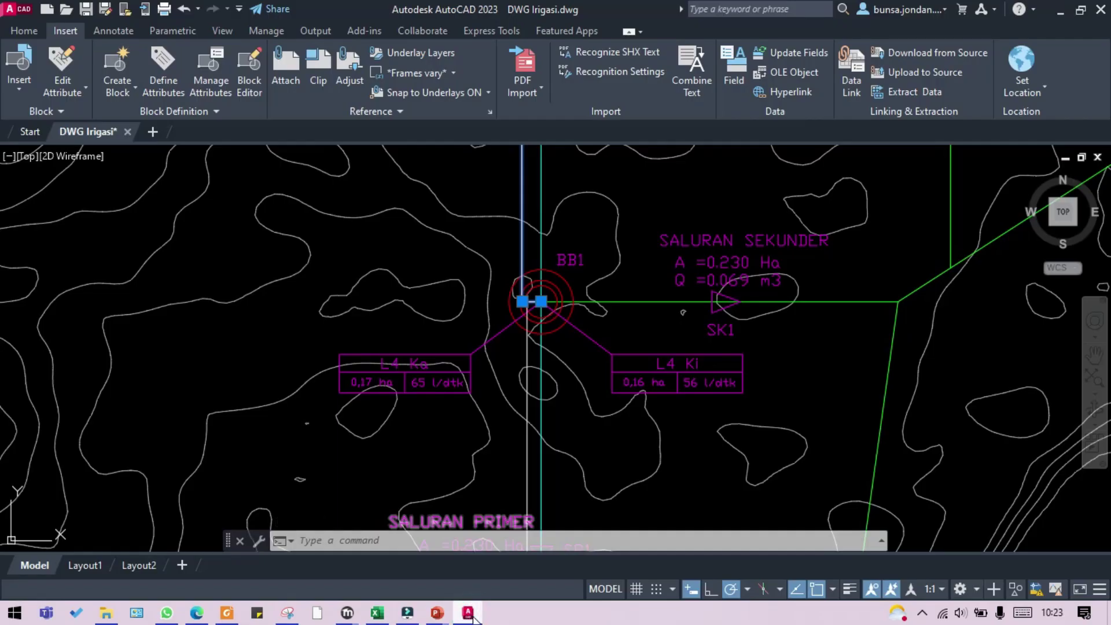
click(469, 613)
click(304, 403)
click(469, 613)
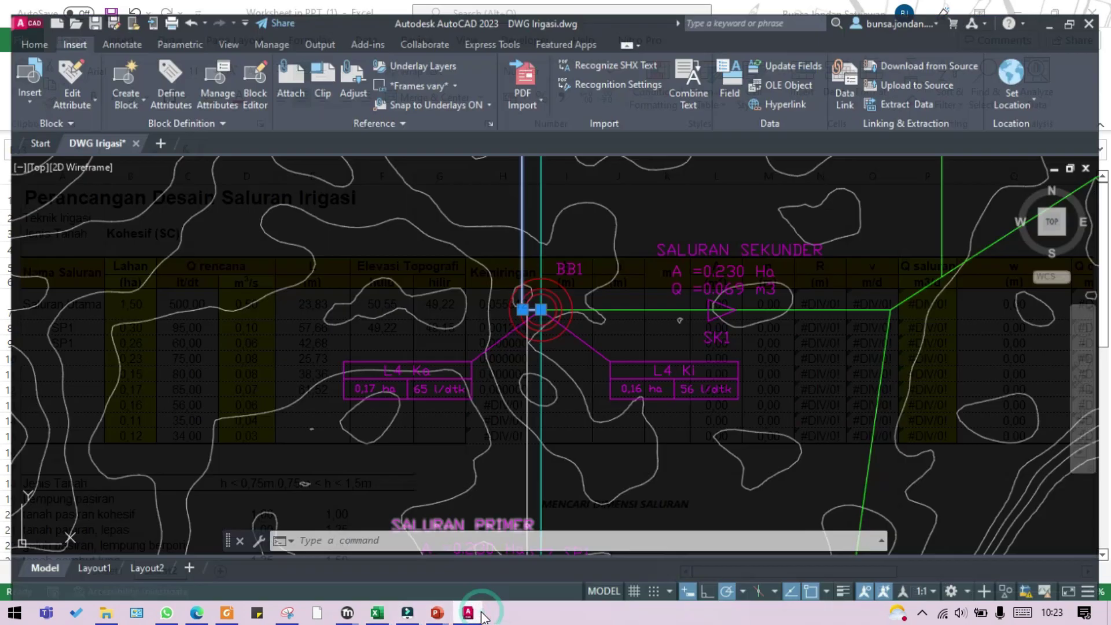
click(469, 614)
Set the length in E13 equal to E12 with a cell reference and check the L4 rows' areas and discharges
click(307, 386)
click(315, 404)
text(=)
click(312, 390)
key(Return)
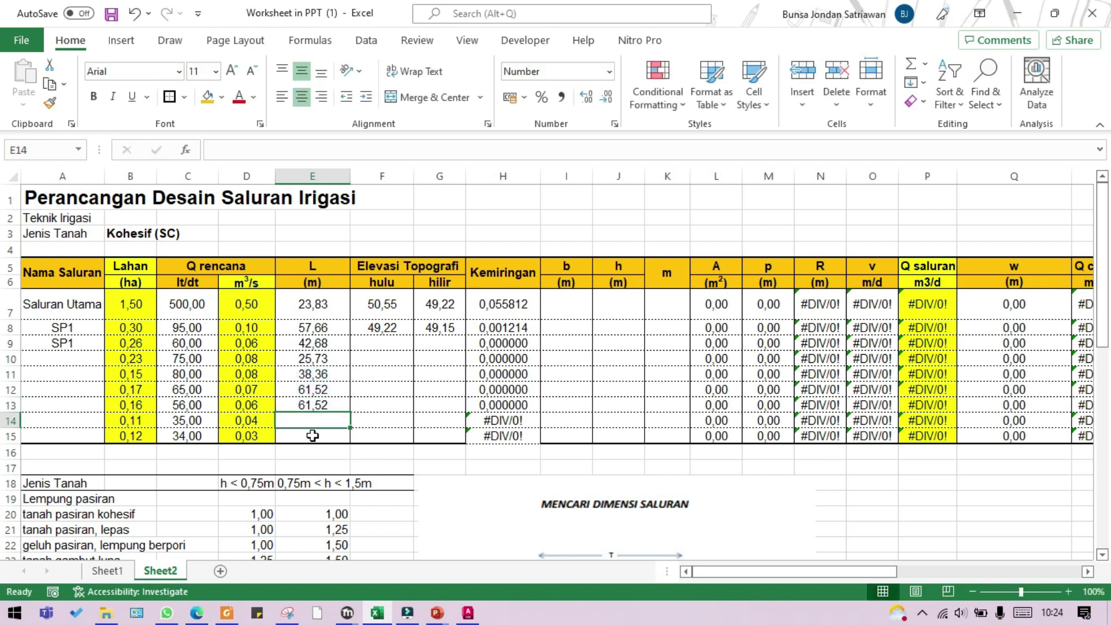
drag(140, 407, 251, 392)
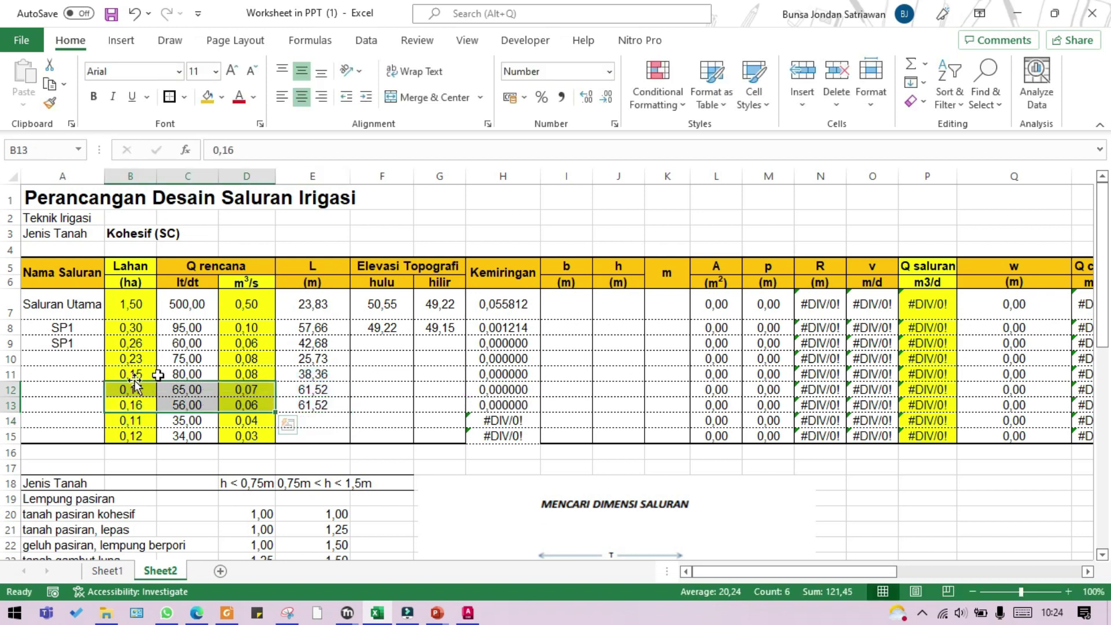
click(315, 393)
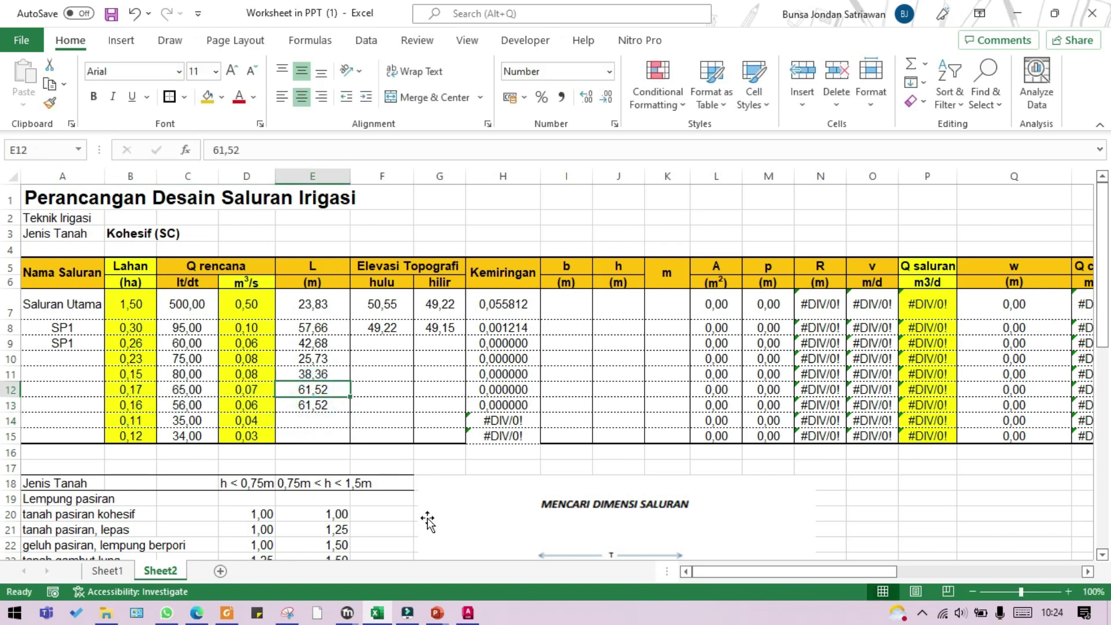
Read the SP1 dimension below the L4 outlets in AutoCAD and enter 53,74 as the length in Excel cell E14
key(alt+Tab)
scroll(535, 475, down, 3)
scroll(535, 475, up, 5)
scroll(535, 474, up, 6)
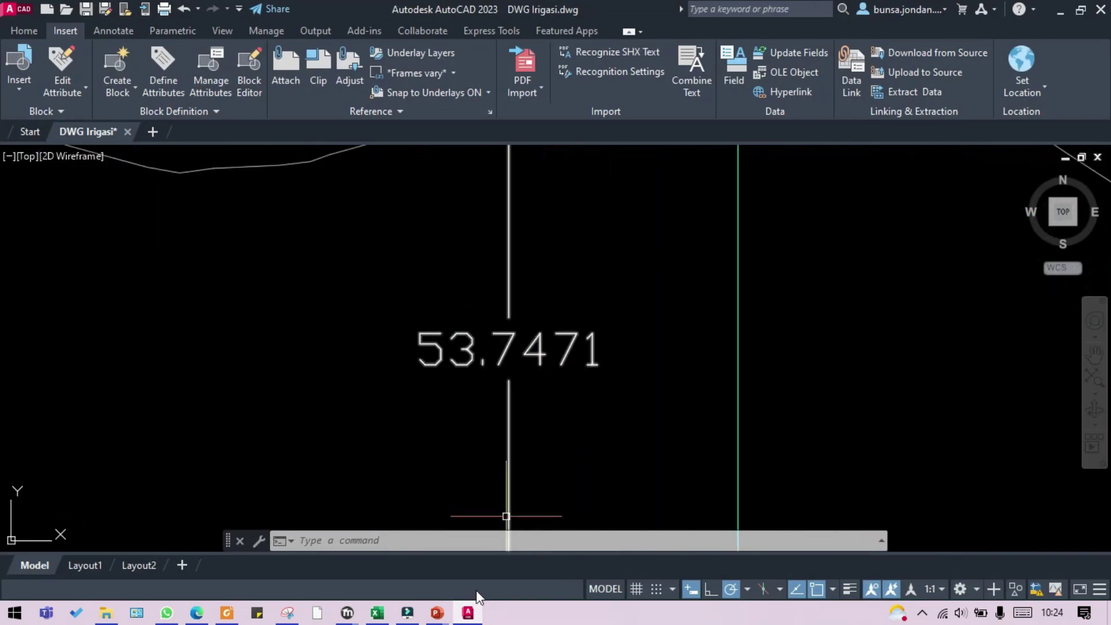
click(377, 612)
click(306, 416)
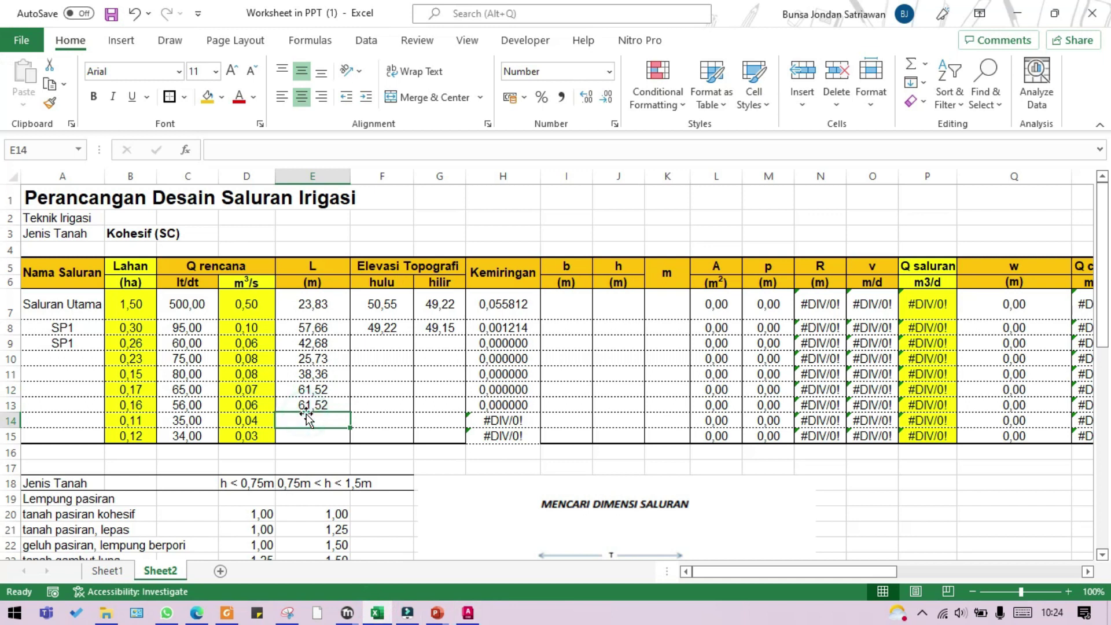
text(53,7)
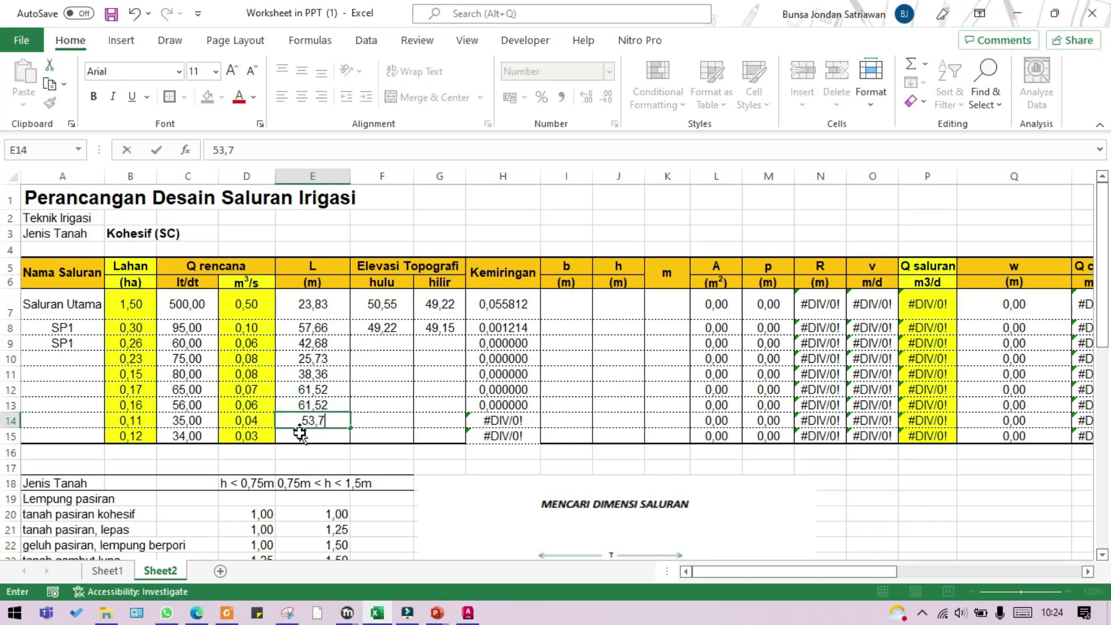
text(4)
click(301, 437)
Check the L5 Ka and L5 Ki outlets in AutoCAD, return to Excel and set the length in E15 equal to E14
click(468, 612)
scroll(520, 347, down, 6)
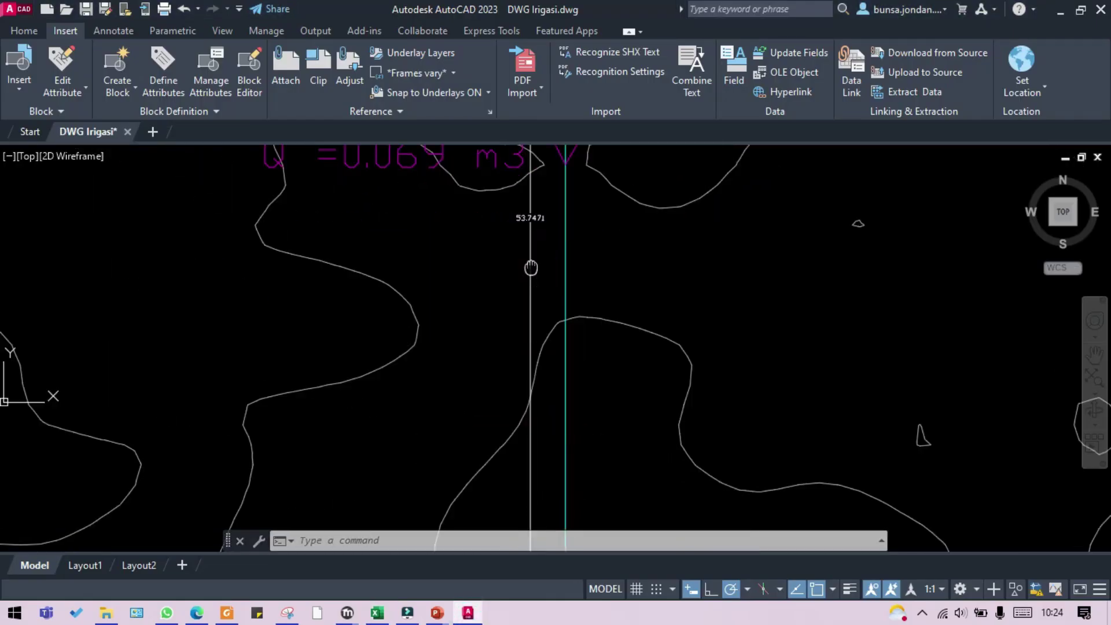
scroll(541, 384, up, 6)
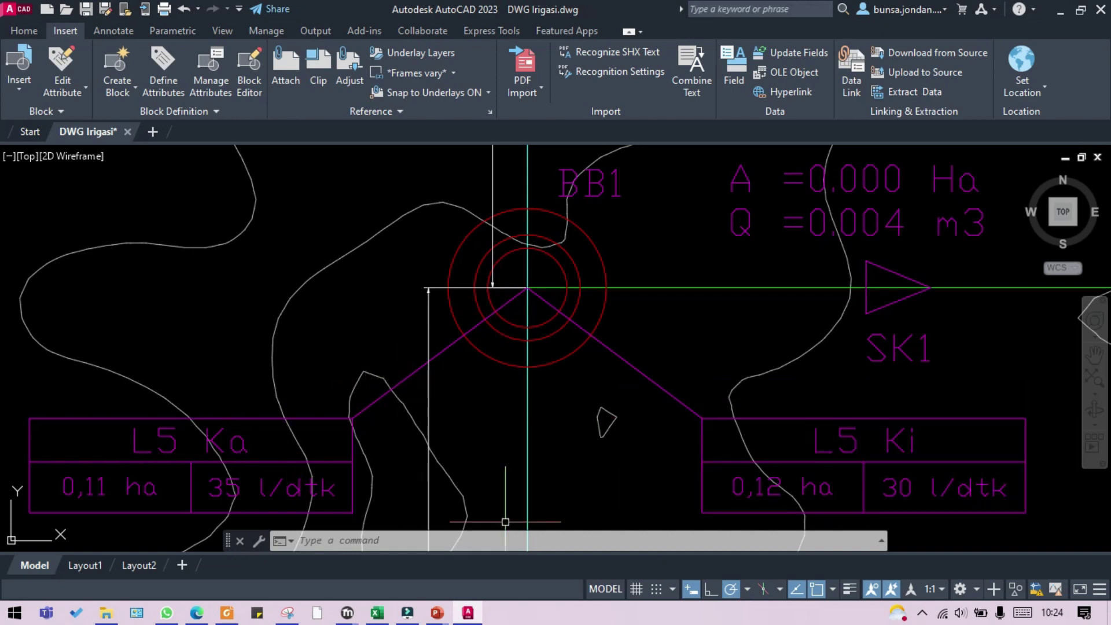
click(377, 613)
text(=)
click(298, 420)
key(Return)
click(424, 421)
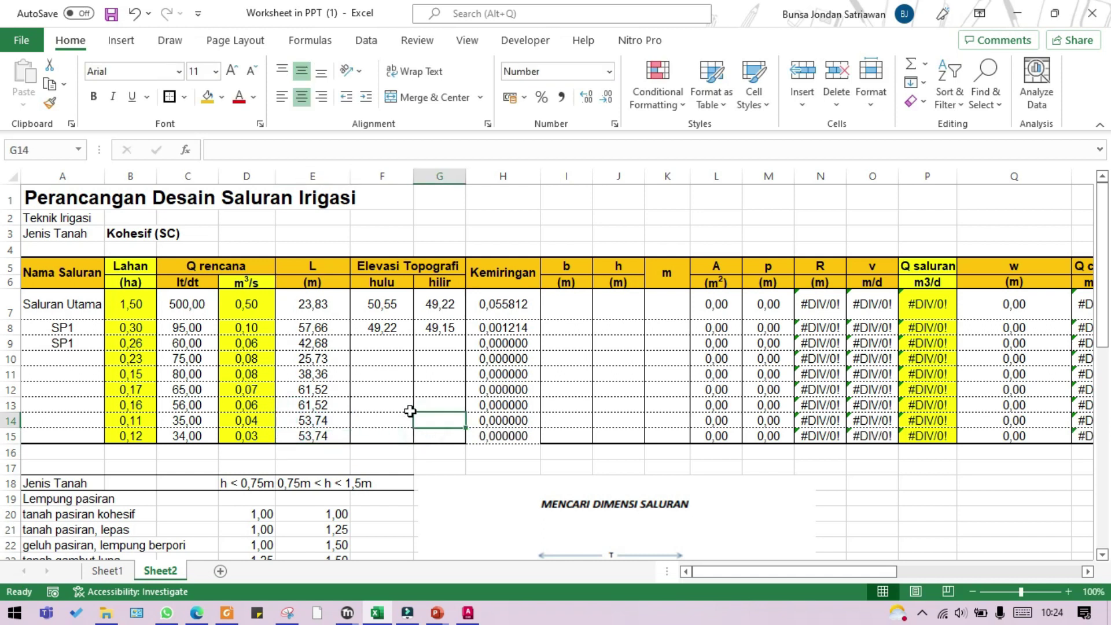
Set the upstream elevation in F9 equal to G8 with a cell reference and fill the formula down to F14
click(401, 344)
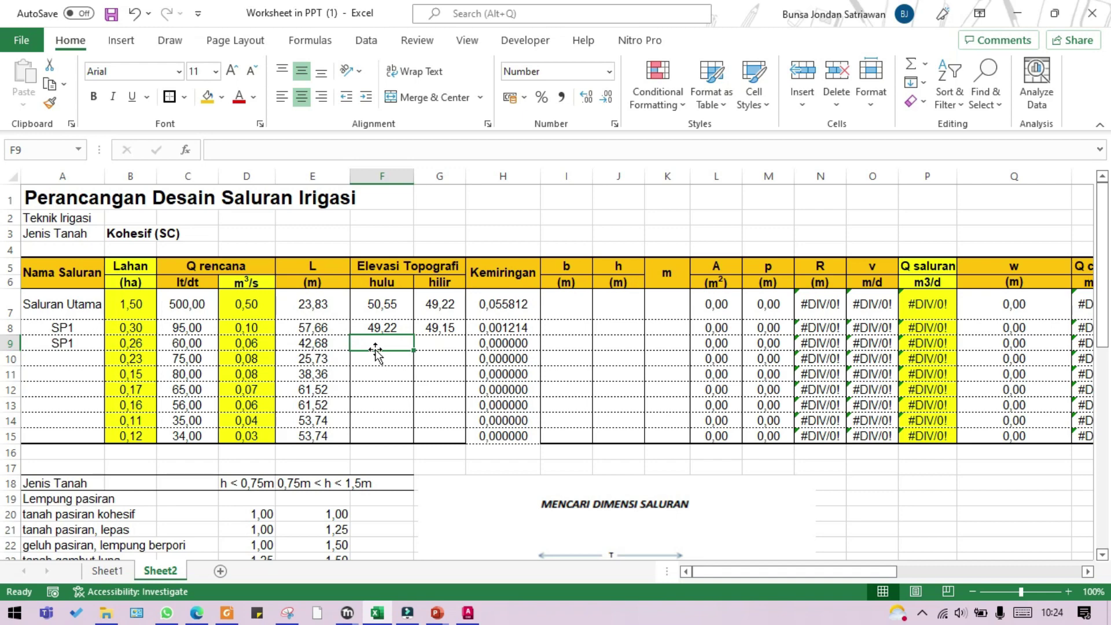
click(466, 612)
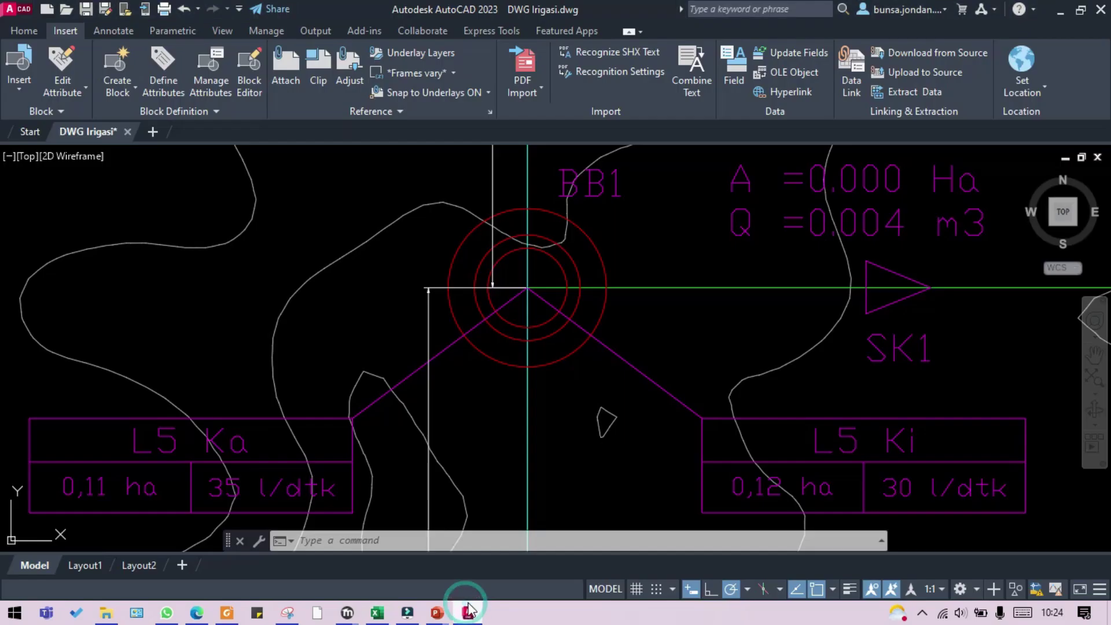
click(466, 613)
text(=)
click(440, 327)
key(Return)
click(392, 343)
drag(417, 350, 413, 428)
click(431, 402)
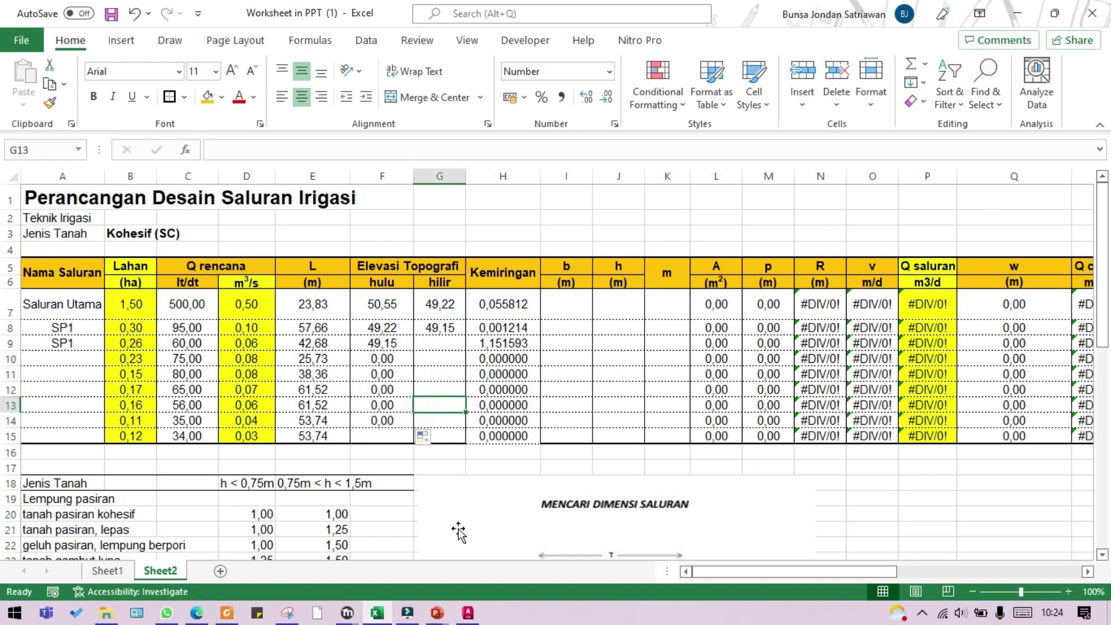
Switch to AutoCAD and examine the upper SP1 primary canal route and the contours around its BB1 node
click(468, 612)
scroll(407, 378, down, 5)
scroll(450, 285, up, 4)
scroll(593, 200, up, 3)
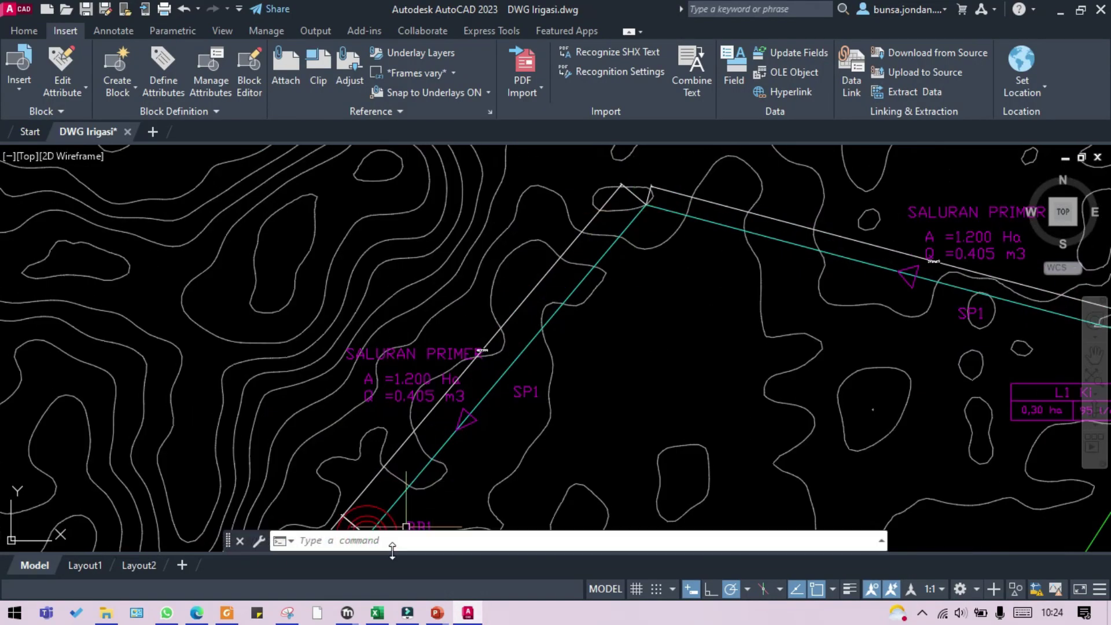
mouse_move(437, 462)
mouse_down()
mouse_move(479, 377)
mouse_move(471, 399)
mouse_move(124, 590)
mouse_up()
scroll(440, 427, up, 3)
key(Escape)
Examine the labelled contour map beside the canal layout for elevations near the river and the SP1 route
scroll(402, 400, down, 4)
scroll(391, 417, down, 8)
mouse_move(552, 157)
mouse_down()
mouse_move(404, 407)
mouse_move(498, 265)
mouse_up()
drag(456, 410, 538, 286)
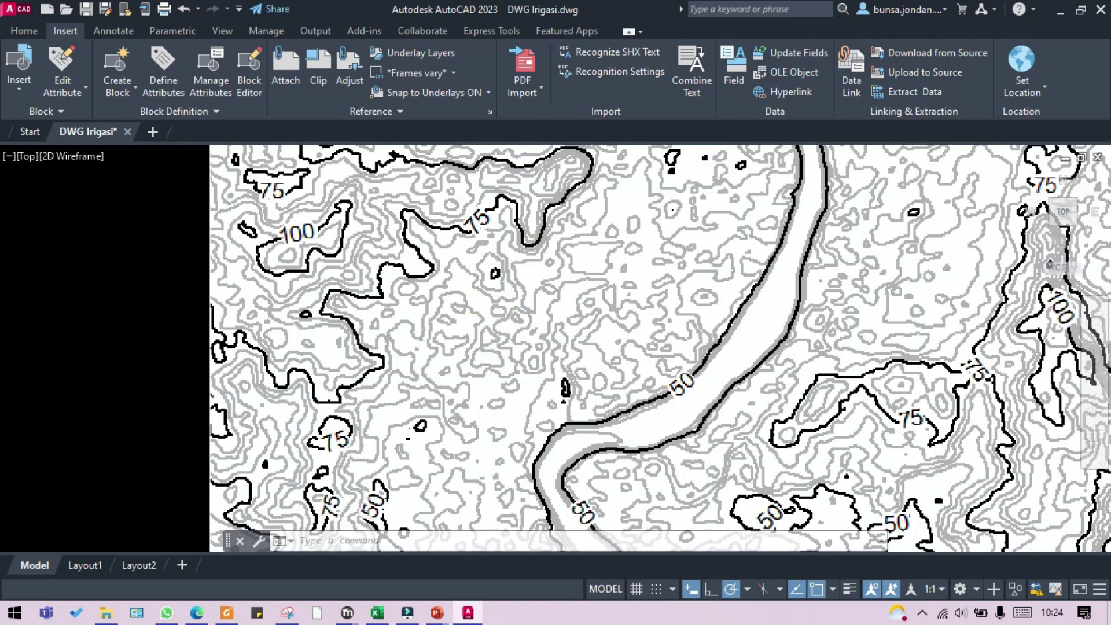
scroll(520, 259, up, 2)
scroll(582, 263, down, 8)
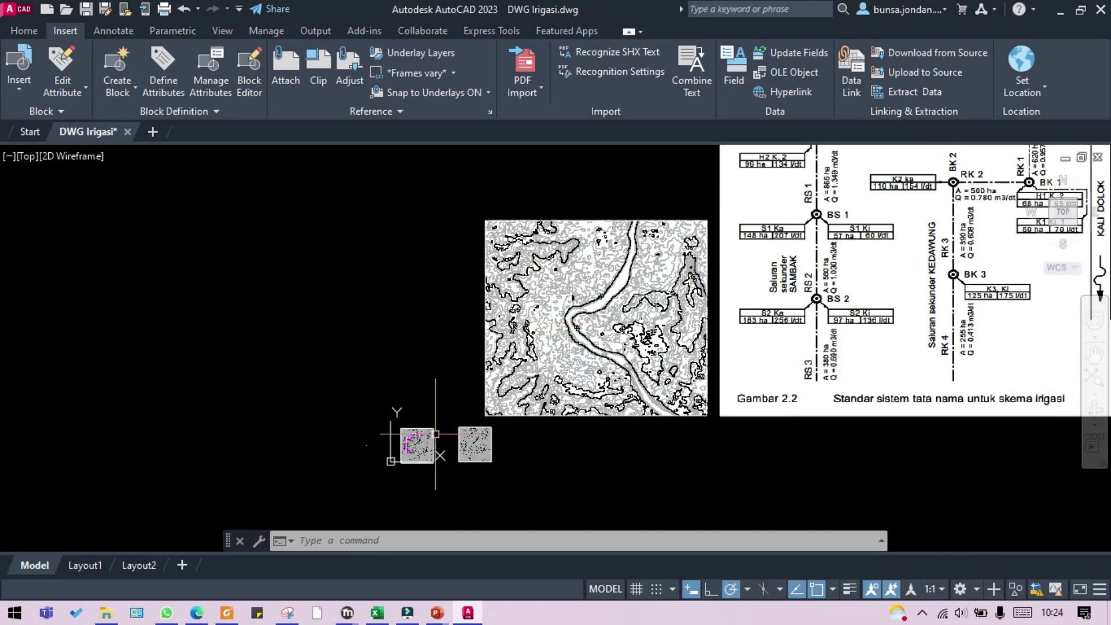
scroll(434, 433, up, 15)
scroll(473, 351, down, 10)
scroll(466, 415, down, 4)
scroll(602, 434, down, 4)
scroll(701, 362, up, 10)
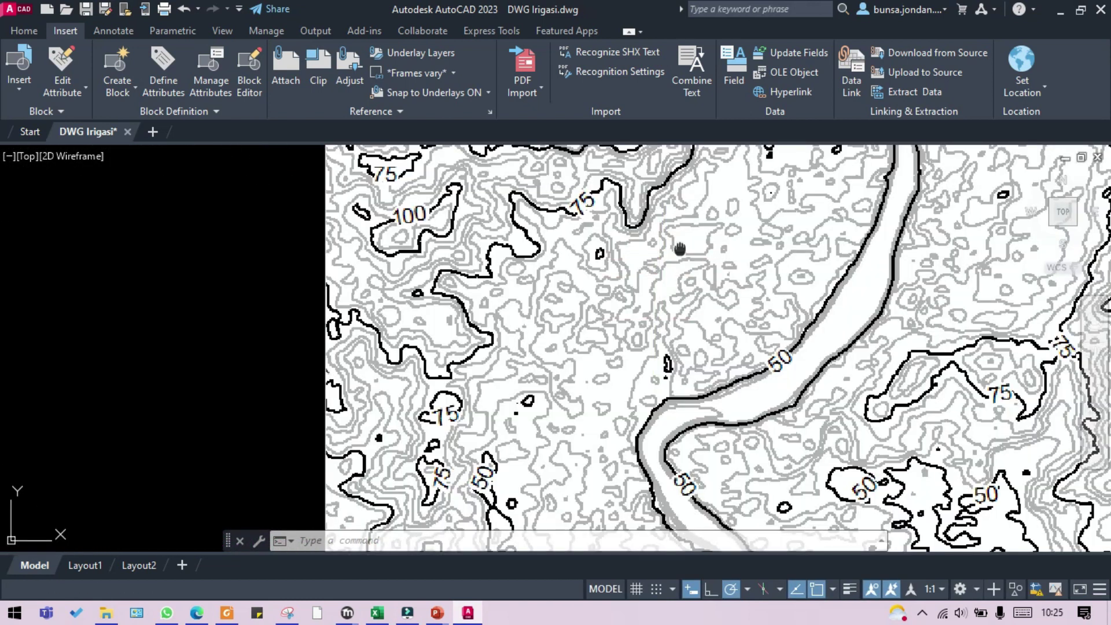
drag(679, 249, 662, 343)
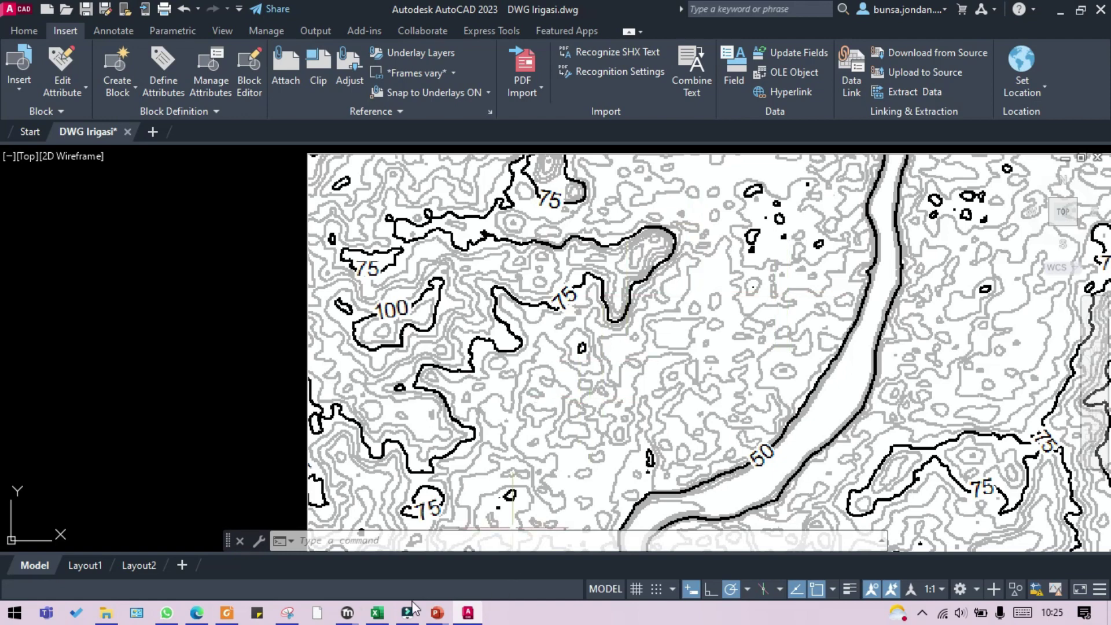
Return to Excel and enter 48,31 as the downstream elevation in G9
click(376, 612)
click(427, 343)
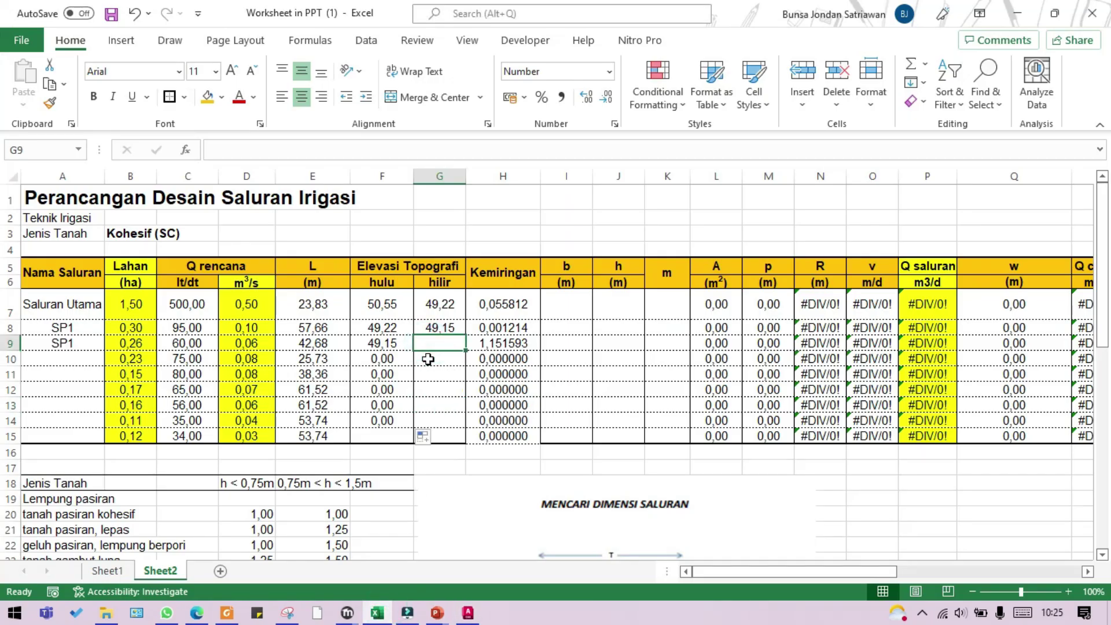
text(48,31)
click(423, 389)
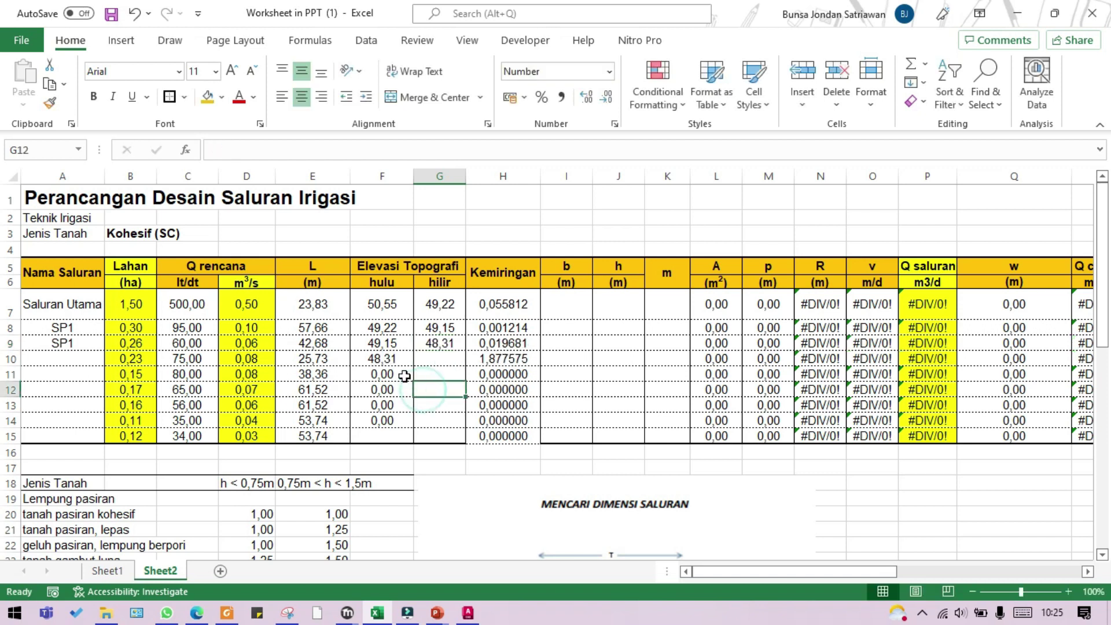
Check the SP1 canal near the L2 Ki and L3 Ki outlets in AutoCAD against the labelled contour map, then return to G10 in Excel
click(448, 357)
click(473, 614)
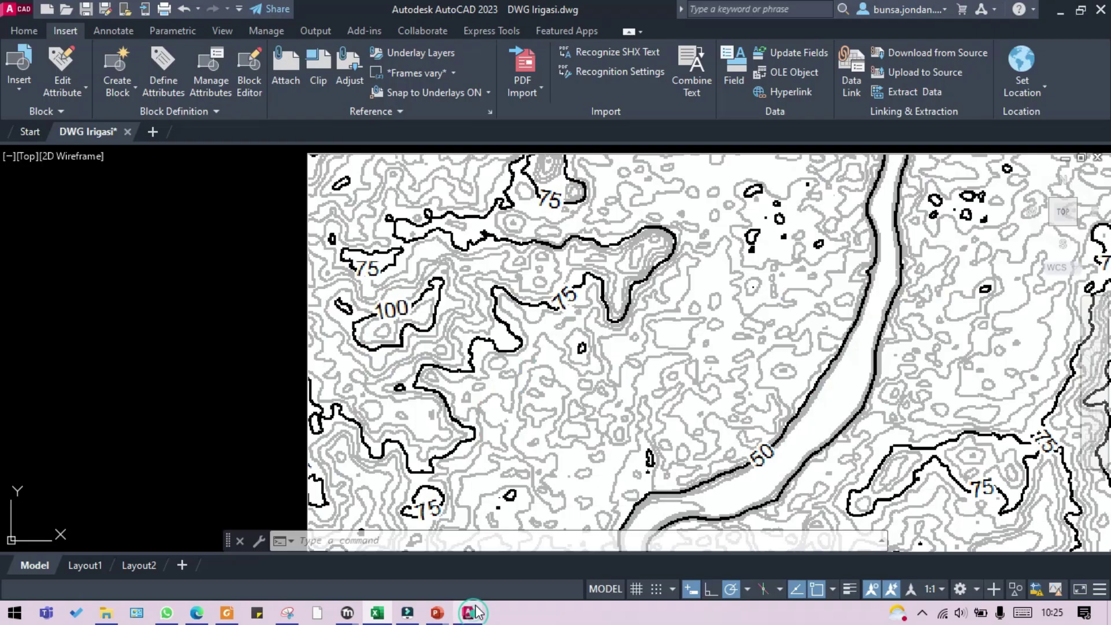
scroll(659, 279, down, 13)
scroll(495, 232, up, 4)
scroll(507, 189, up, 10)
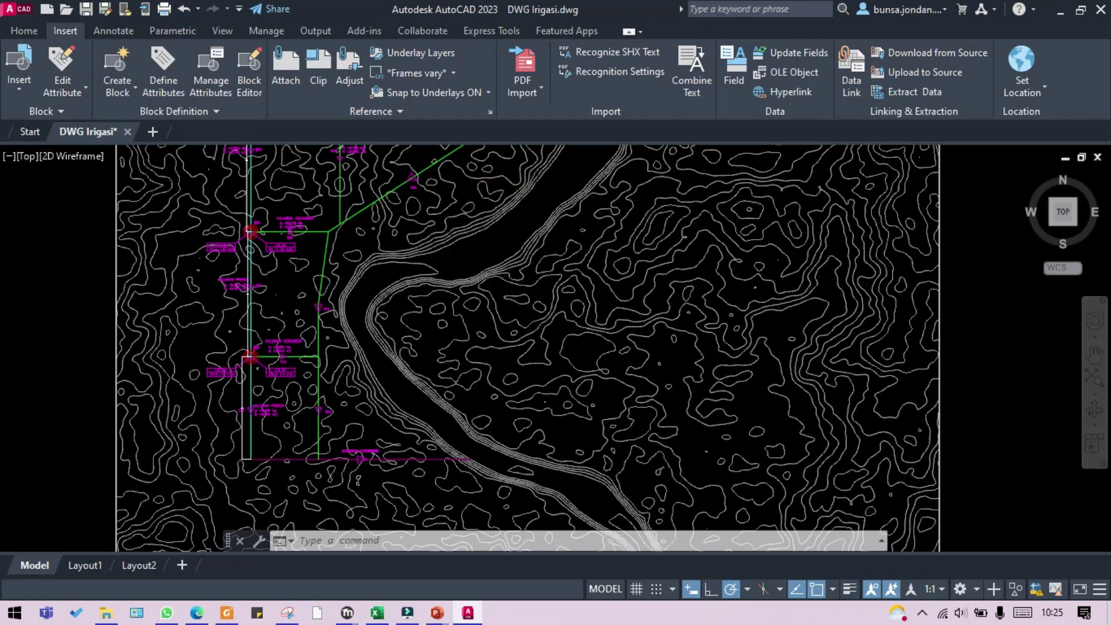
scroll(398, 399, down, 10)
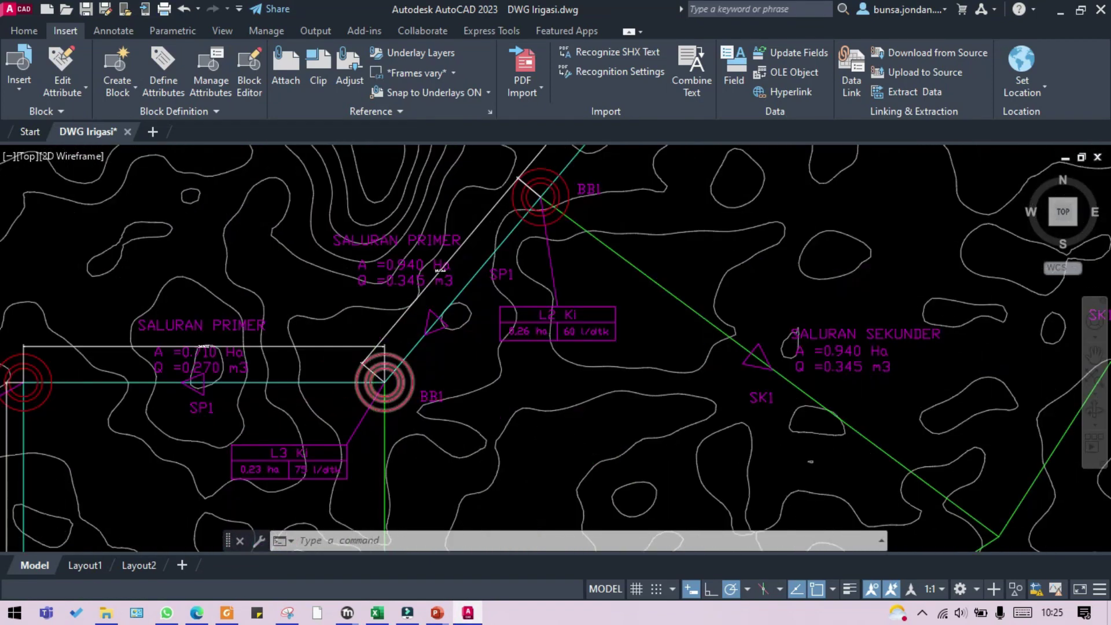
scroll(728, 332, up, 10)
drag(727, 333, 460, 555)
scroll(622, 260, down, 5)
scroll(622, 261, up, 3)
drag(622, 260, 635, 378)
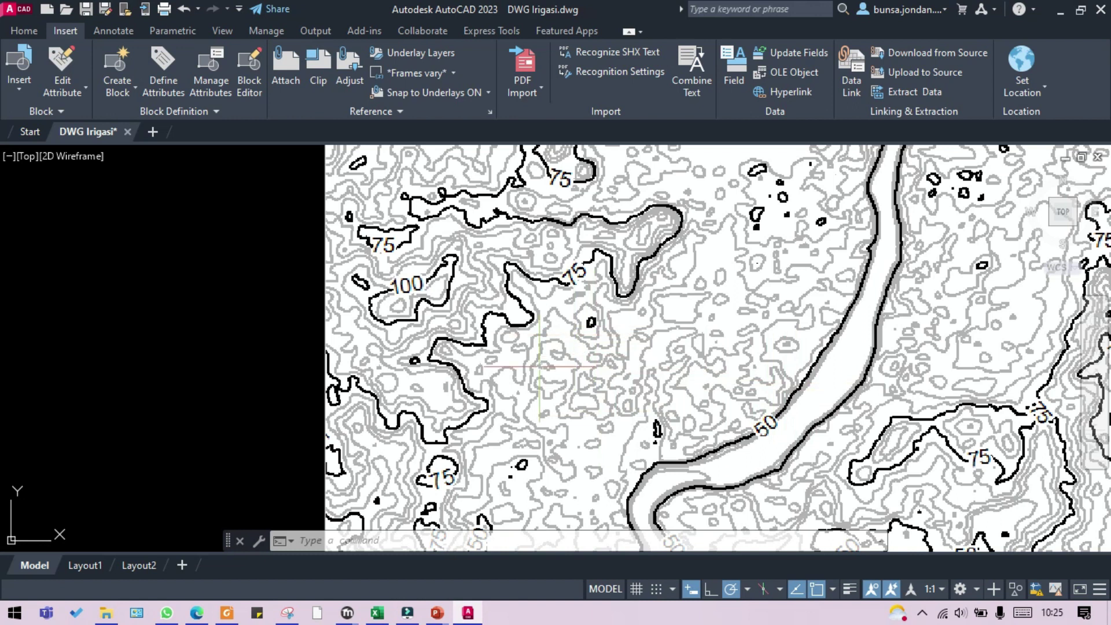
click(378, 614)
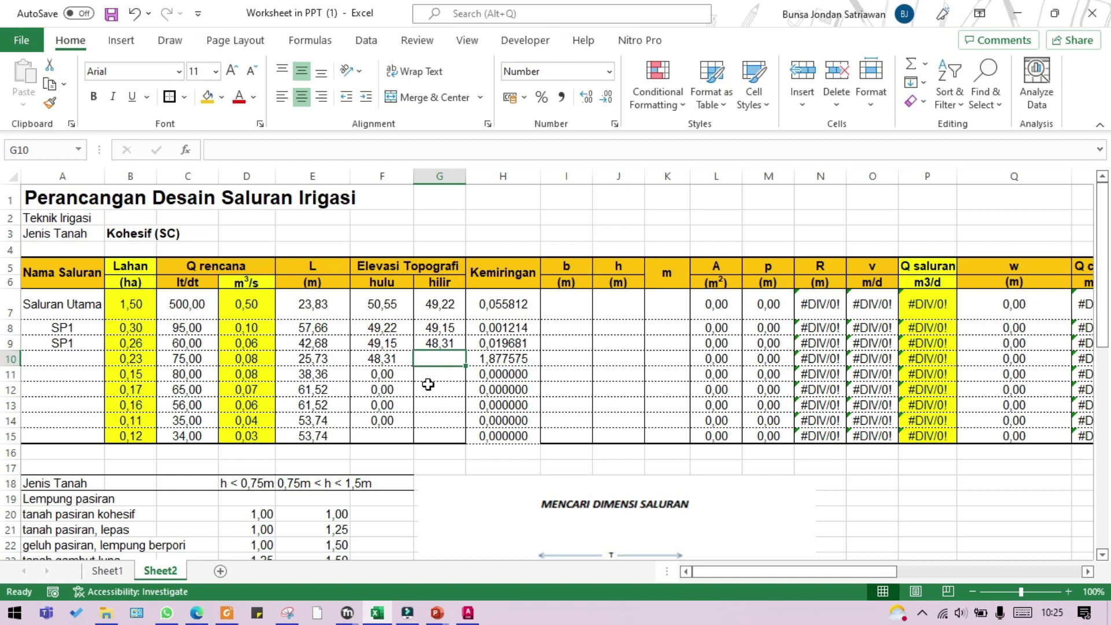
text(47.90)
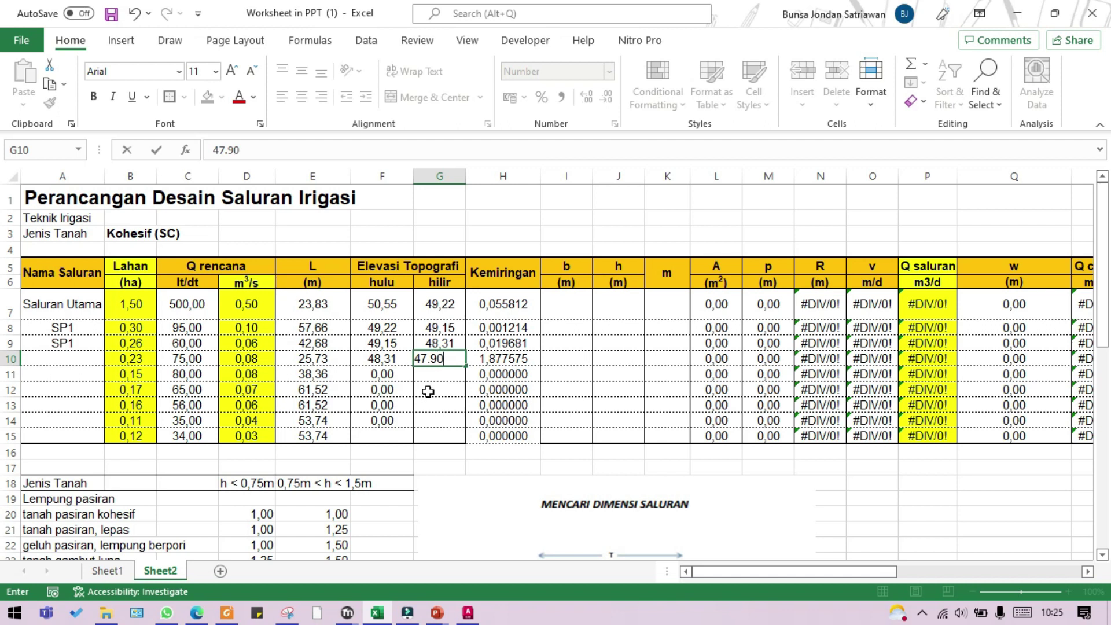
key(Return)
key(ctrl+z)
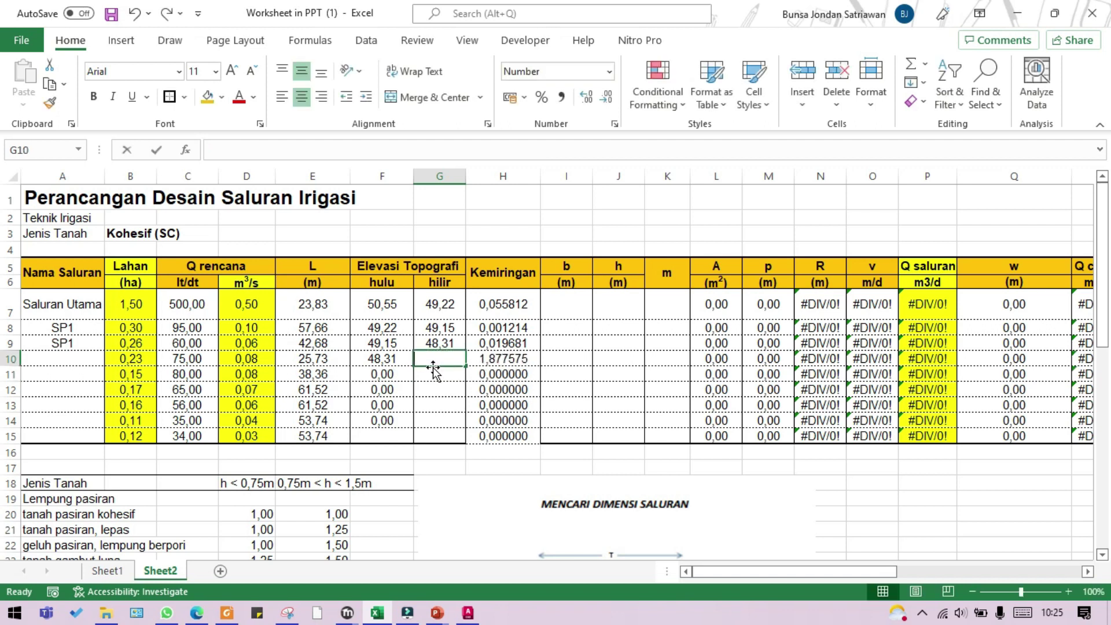
Enter the downstream elevations 47,9 in G10 and 47,6 in G11, using a decimal comma
text(47,9)
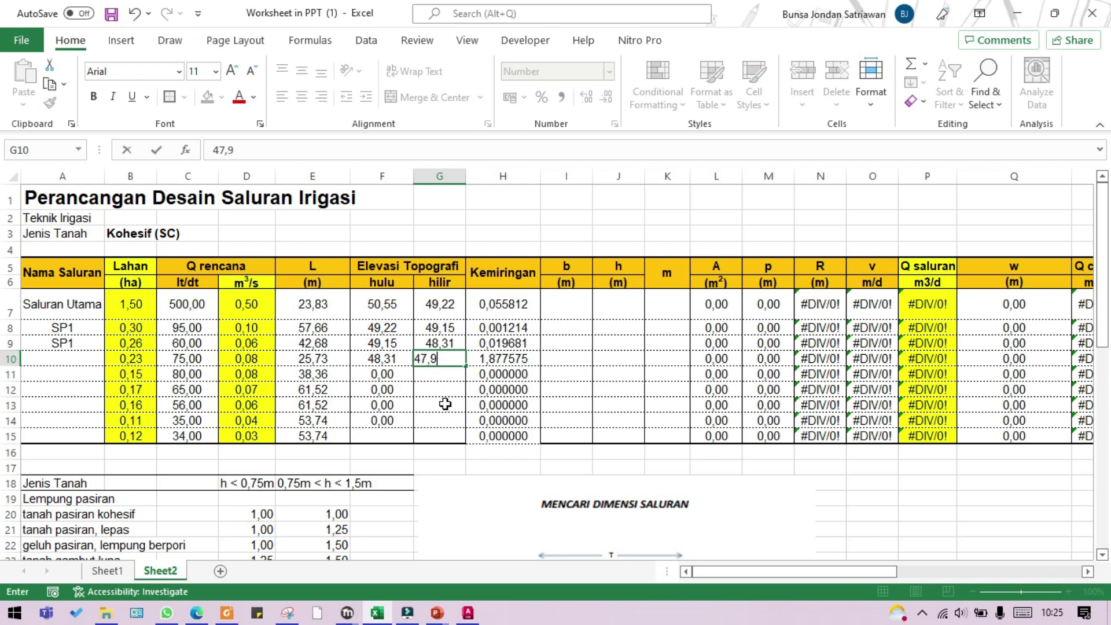
click(442, 403)
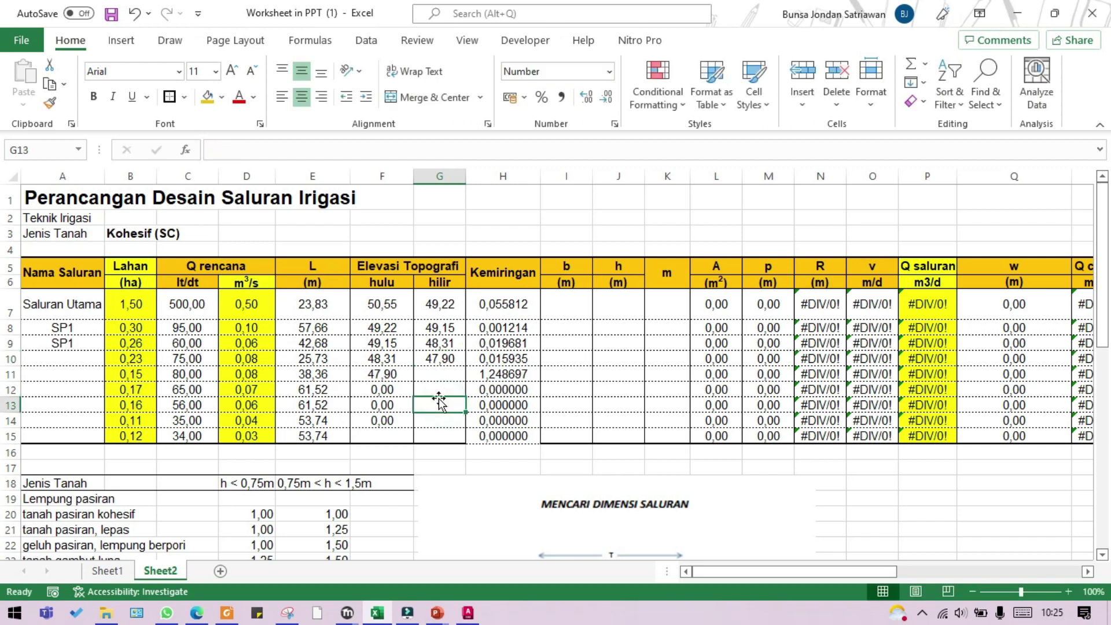
click(436, 377)
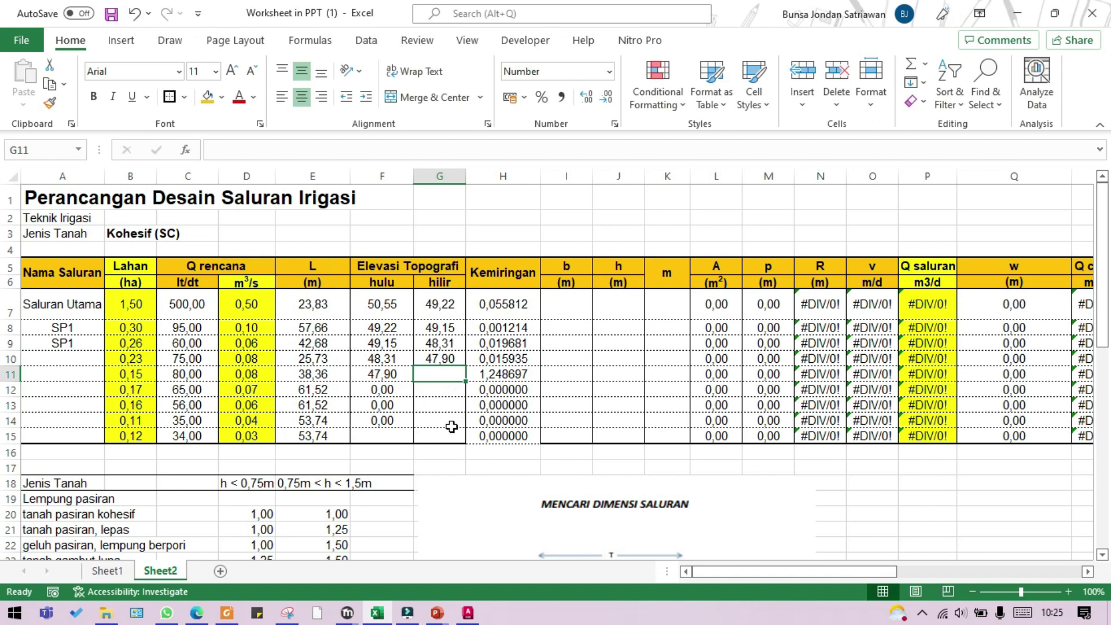
text(47.)
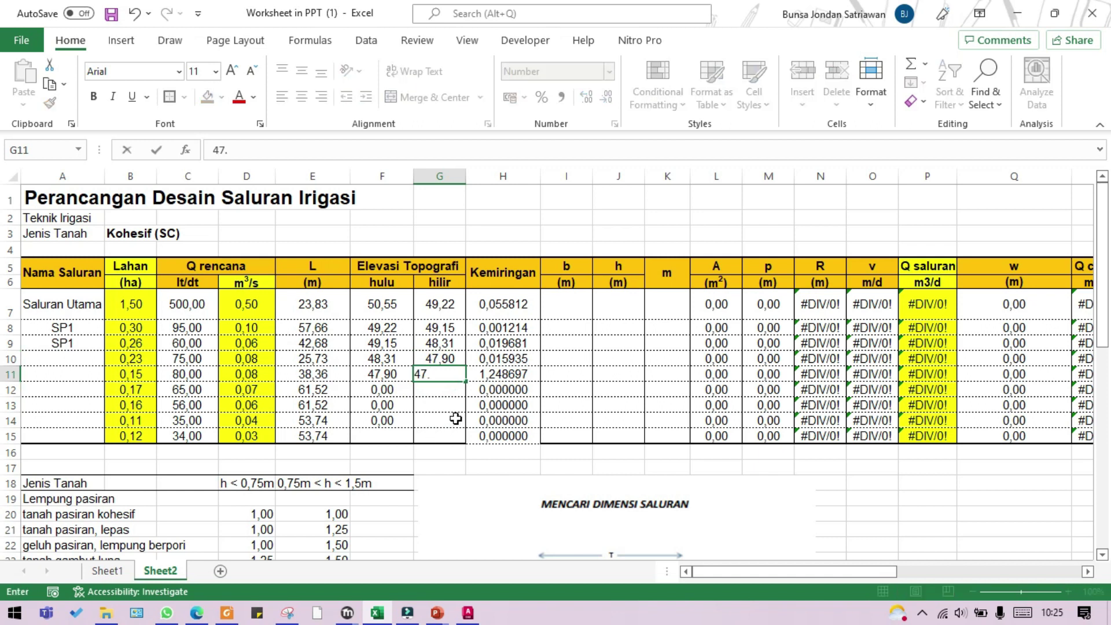
text(6)
click(456, 418)
click(434, 377)
click(232, 150)
key(BackSpace)
key(BackSpace)
text(,)
key(Return)
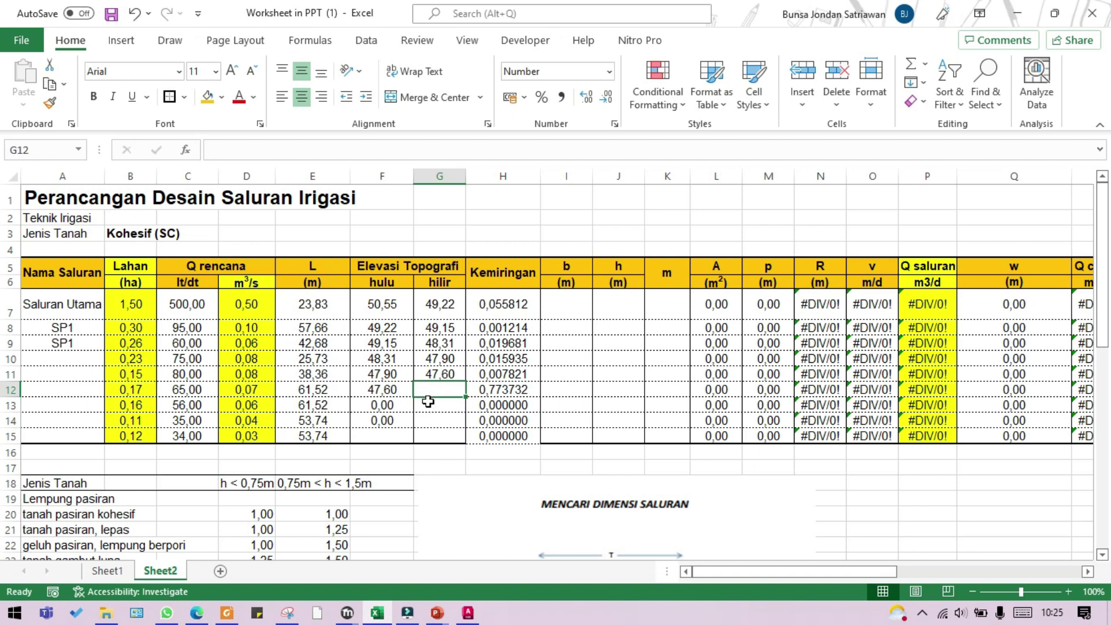
Enter 45,88 as the downstream elevation in G12
text(45)
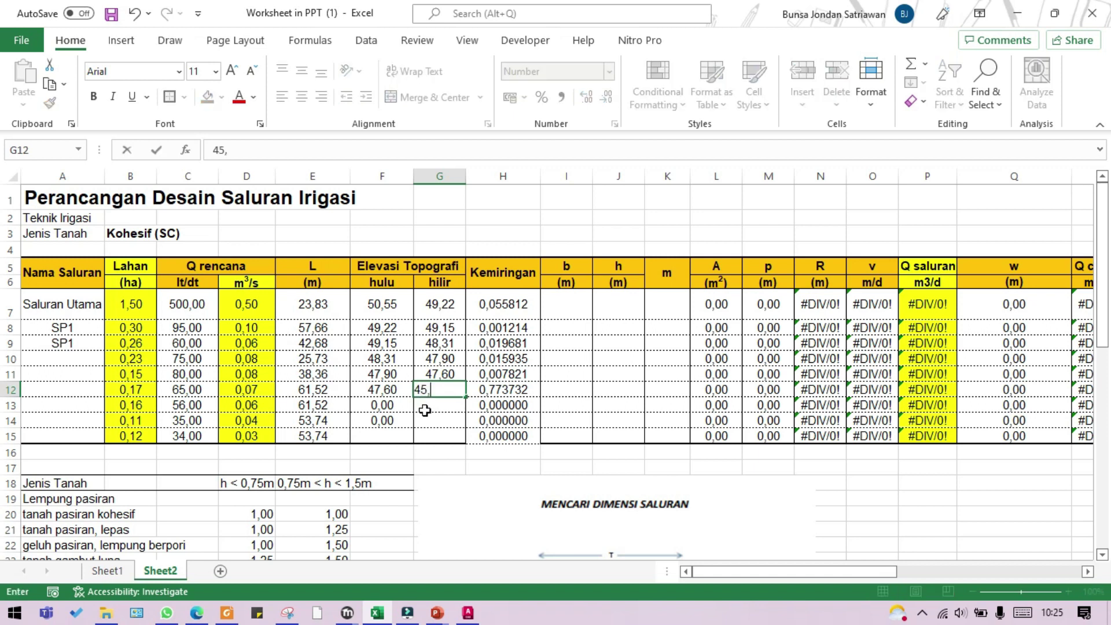
text(,88)
key(Return)
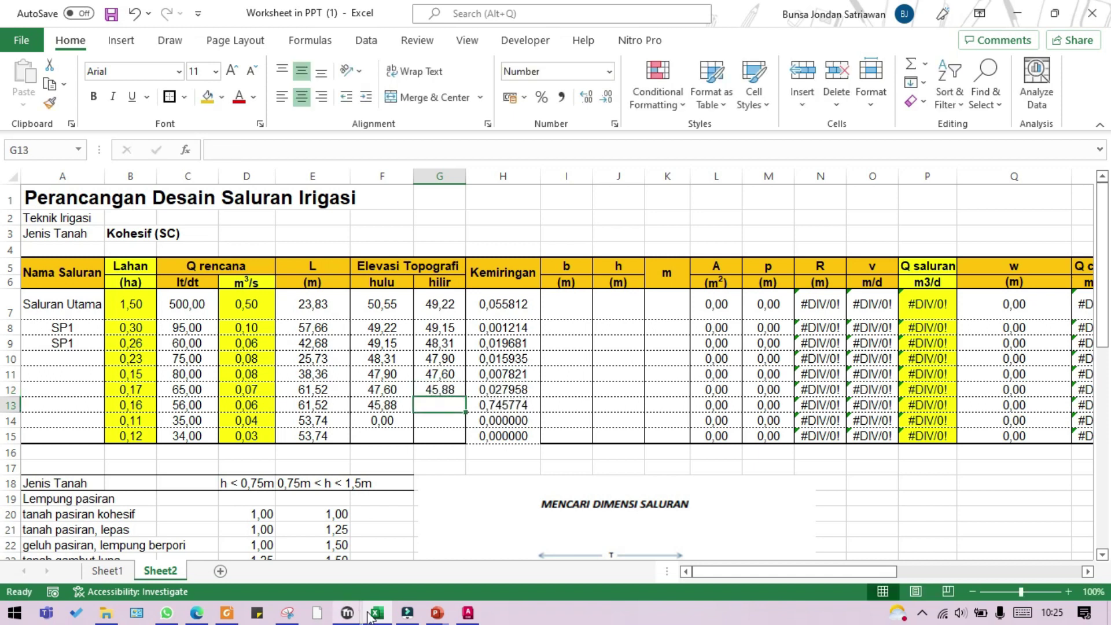
Check the SP1 canals around the L3 outlets in AutoCAD, return to Excel and enter 45,22 as the downstream elevation in G13
click(469, 612)
scroll(723, 243, down, 8)
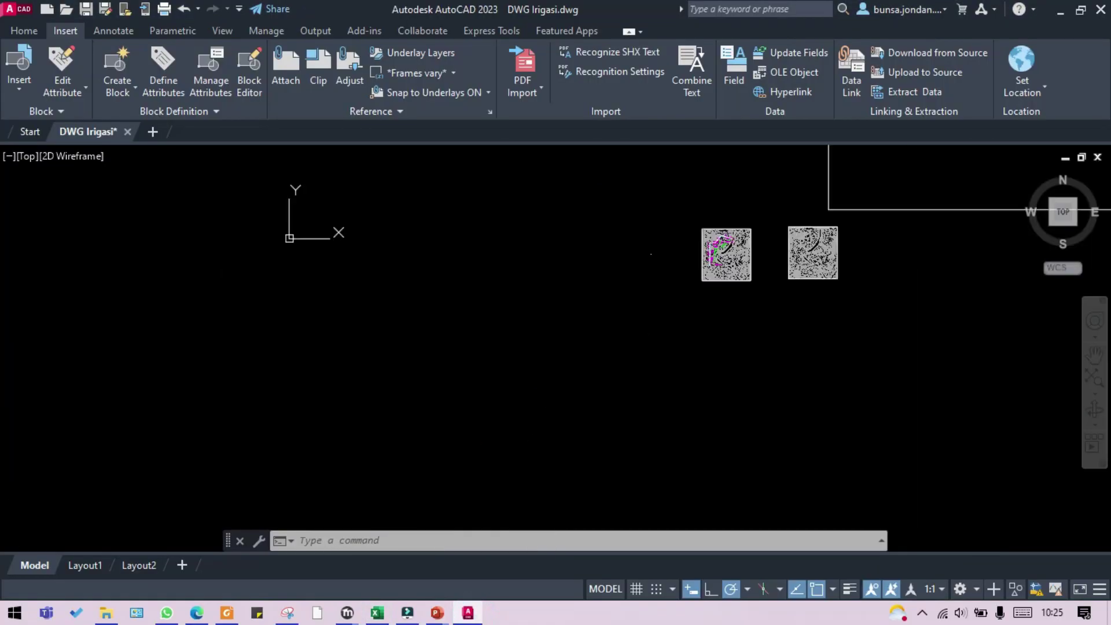
scroll(861, 178, up, 3)
scroll(478, 293, up, 6)
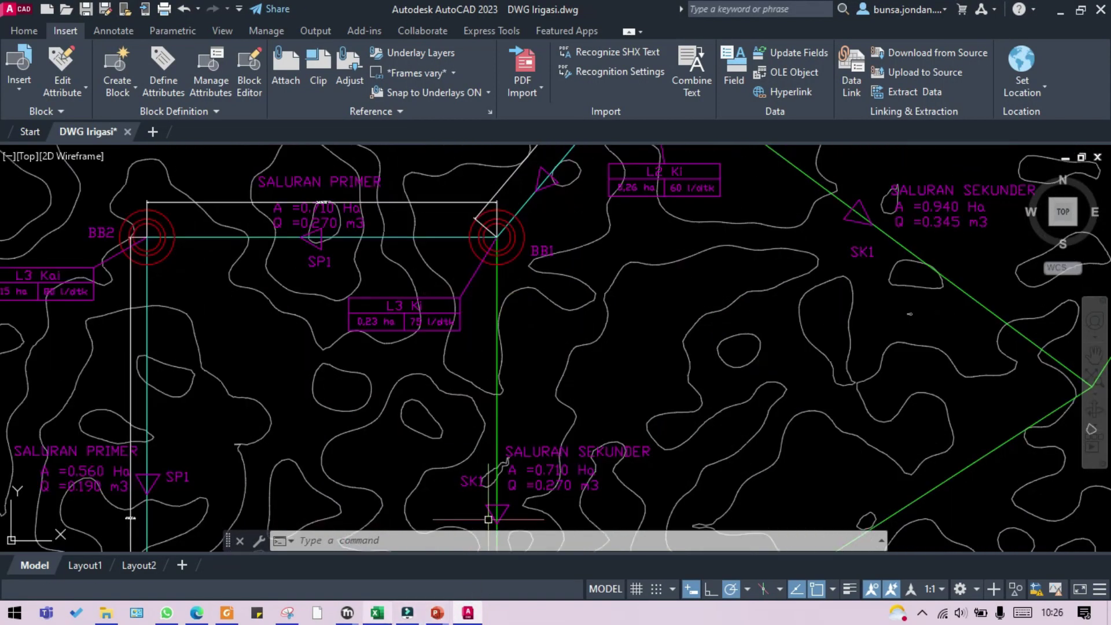
scroll(666, 191, down, 4)
key(alt+Tab)
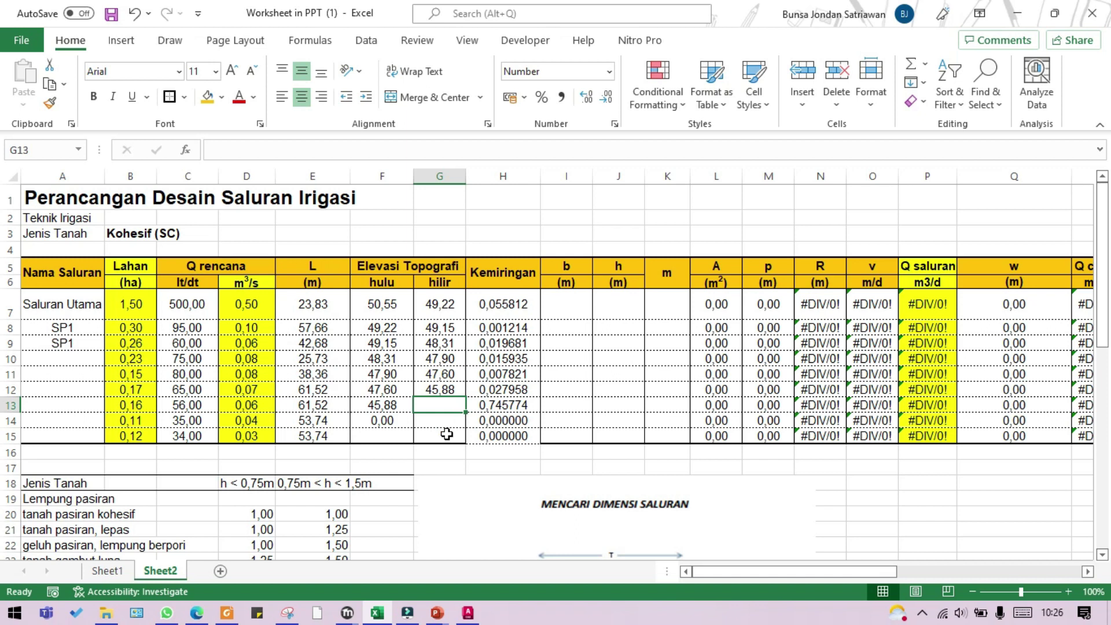
text(45,22)
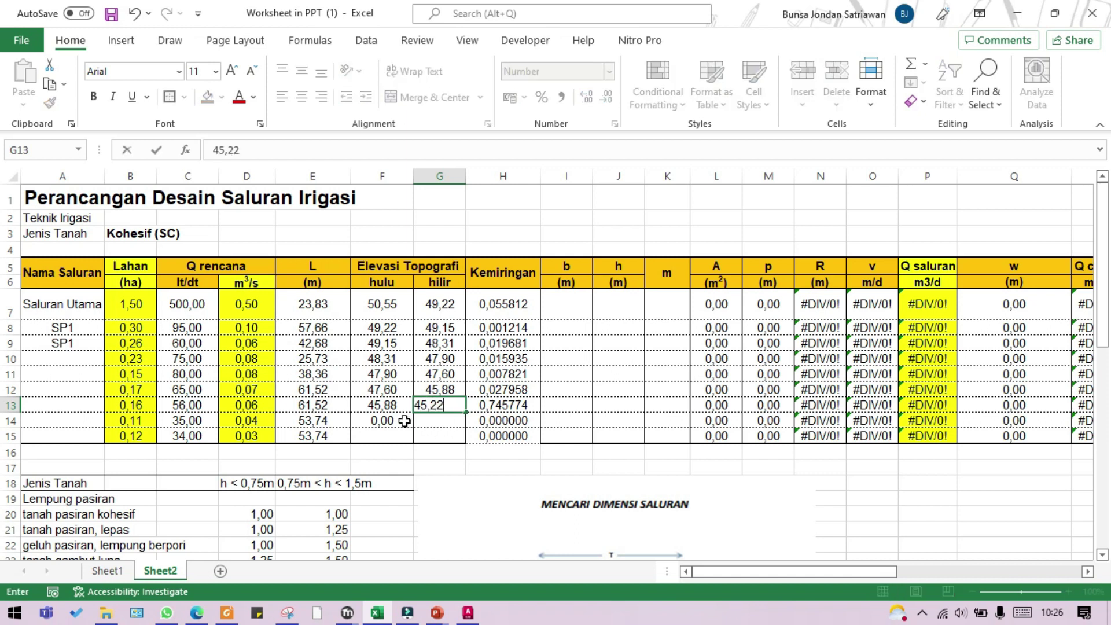
click(404, 420)
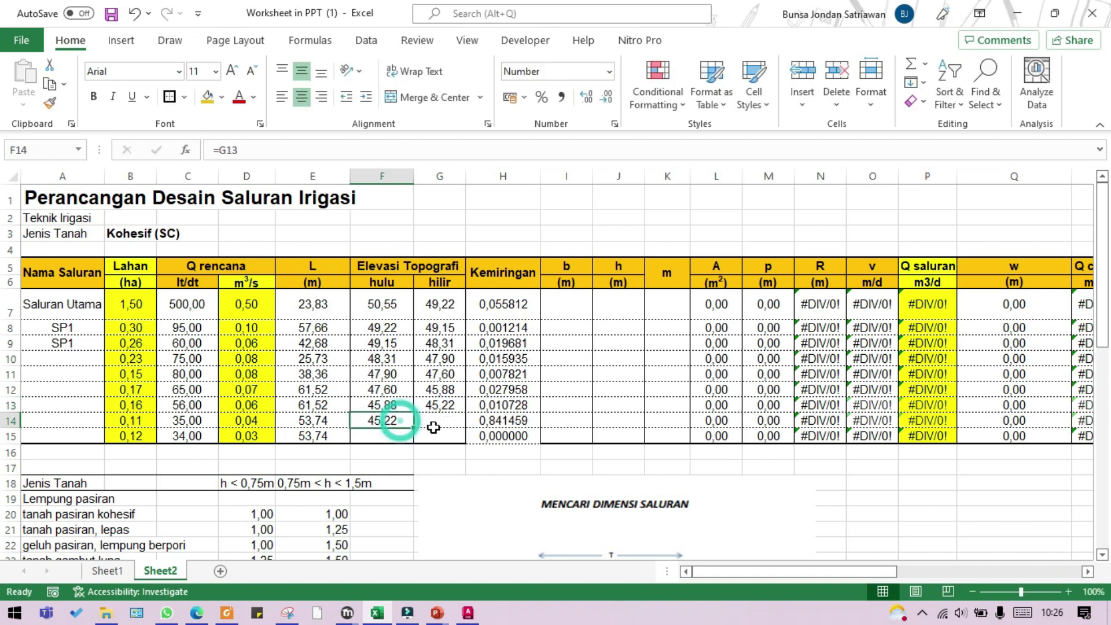
Set the upstream elevation in F15 equal to G14 with a cell reference
click(400, 436)
text(=)
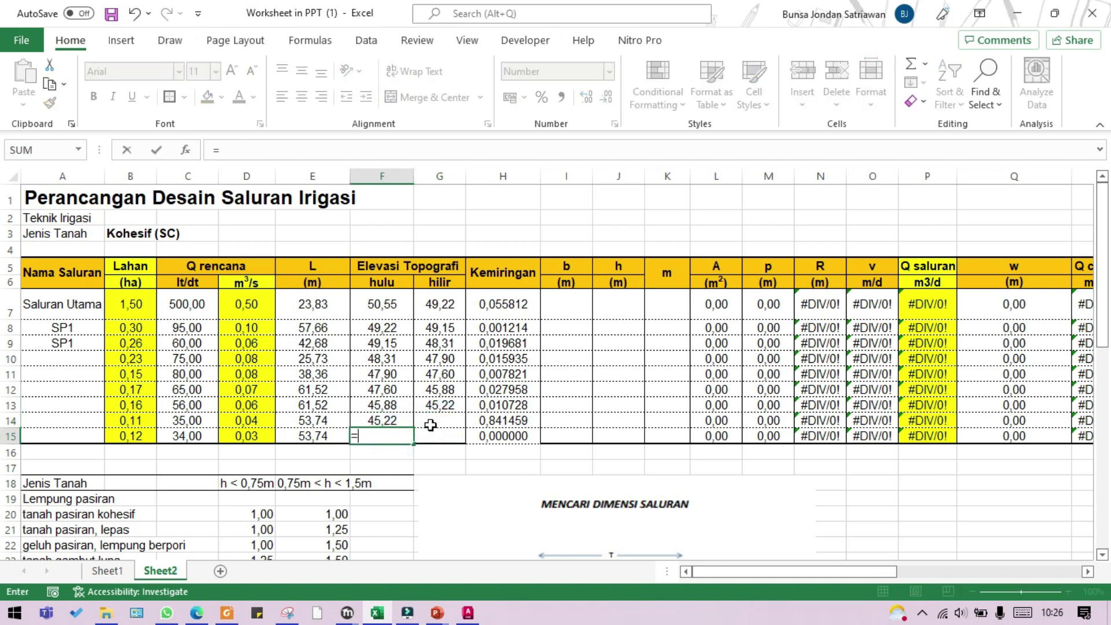
click(431, 425)
key(Return)
Enter the downstream elevations 45,1 in G14 and 45 in G15
click(431, 425)
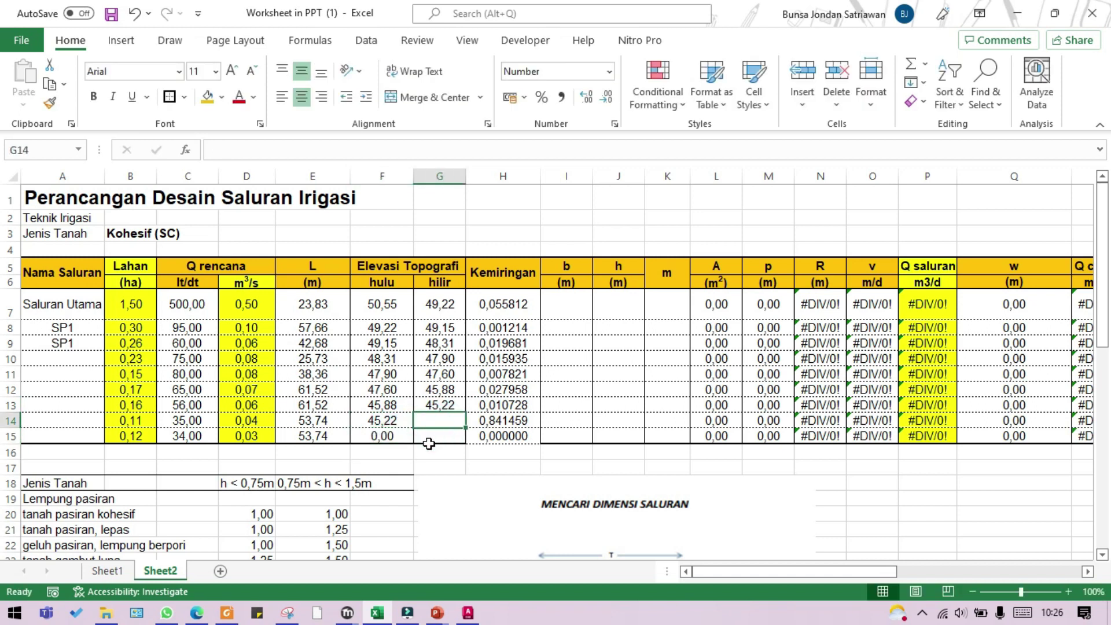
text(45)
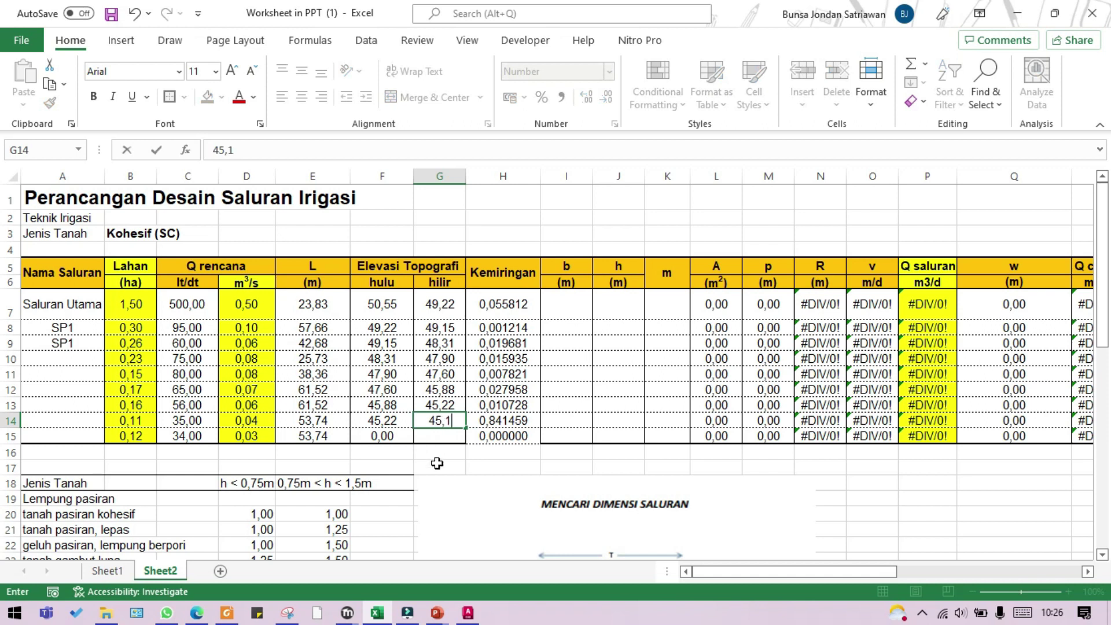
text(,1)
click(436, 440)
text(45)
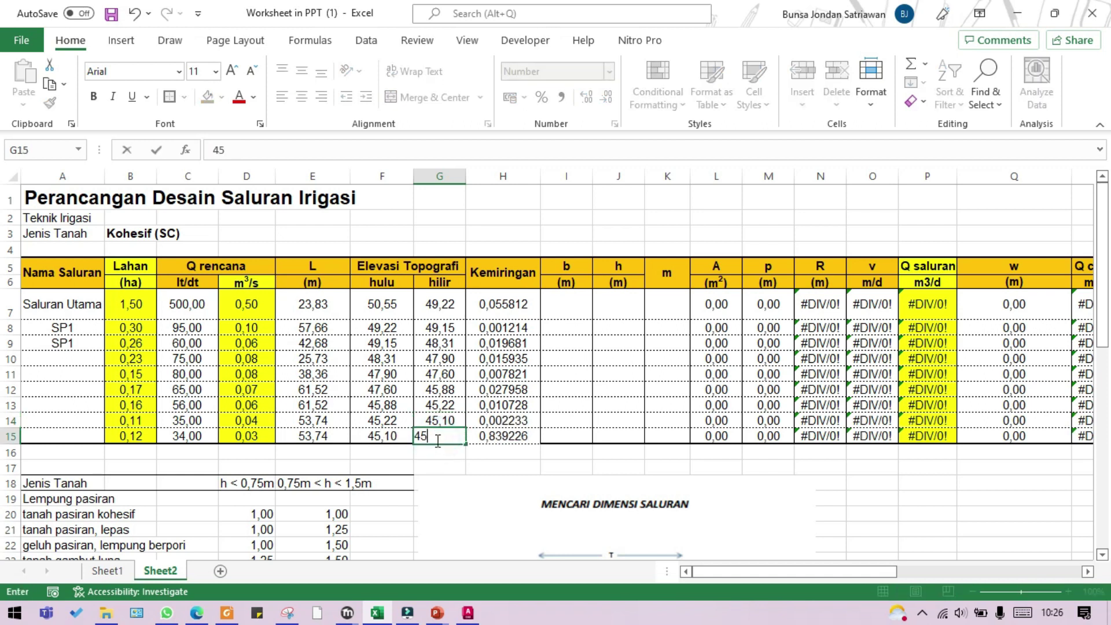
click(526, 431)
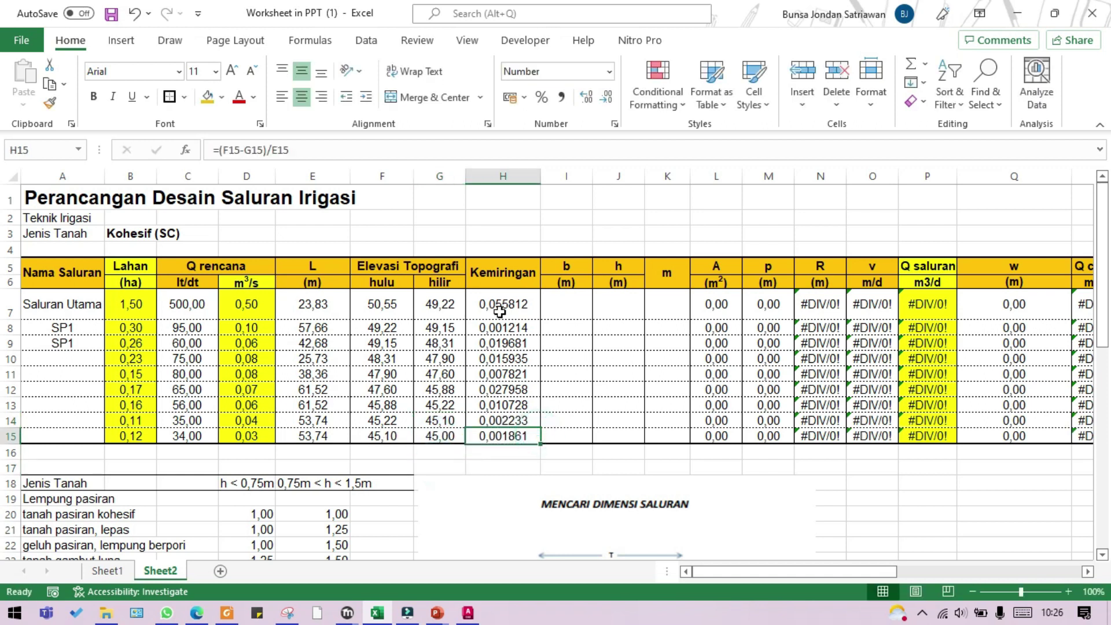
click(617, 358)
click(84, 359)
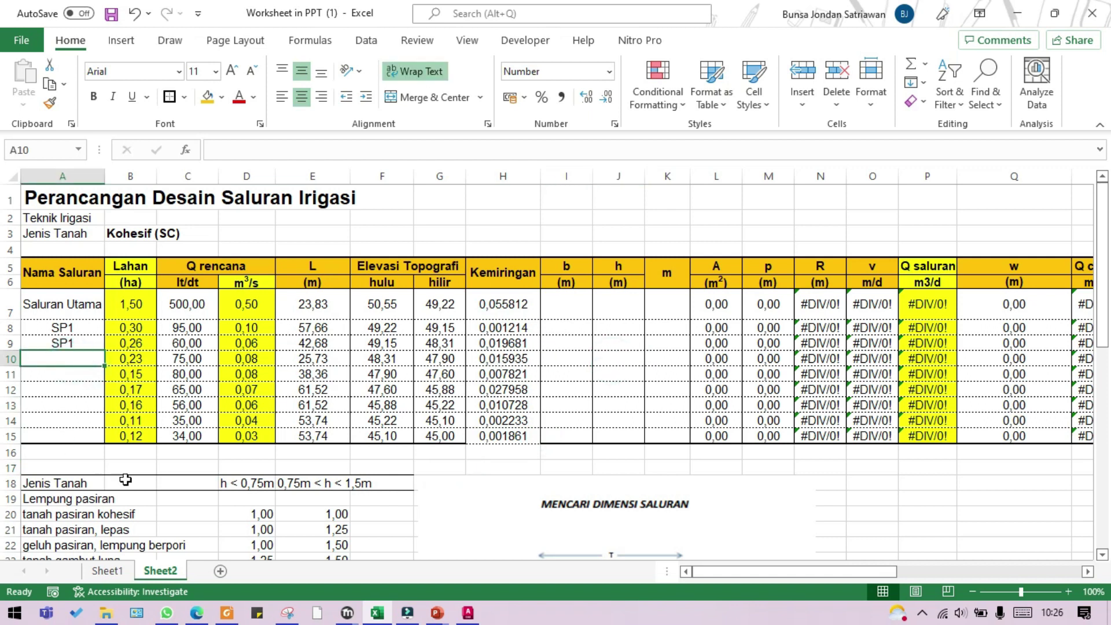
For Saluran Utama, enter 1 as the width b in I7 and 1 as the depth h in J7
click(572, 305)
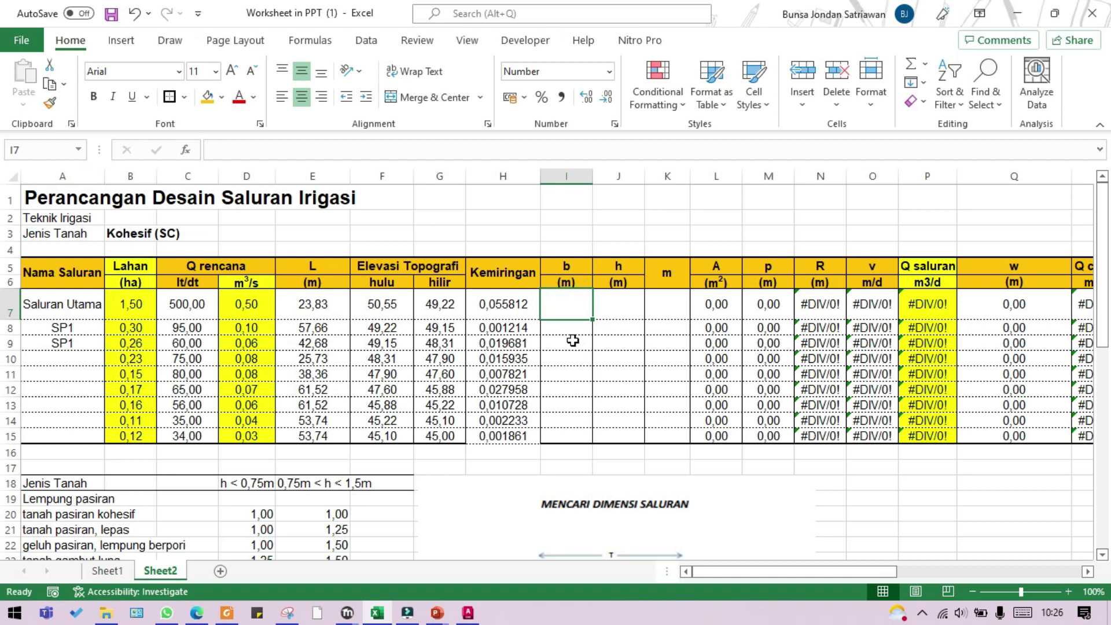
scroll(572, 340, down, 4)
scroll(572, 341, up, 4)
scroll(564, 359, down, 2)
scroll(613, 535, up, 1)
scroll(620, 510, down, 1)
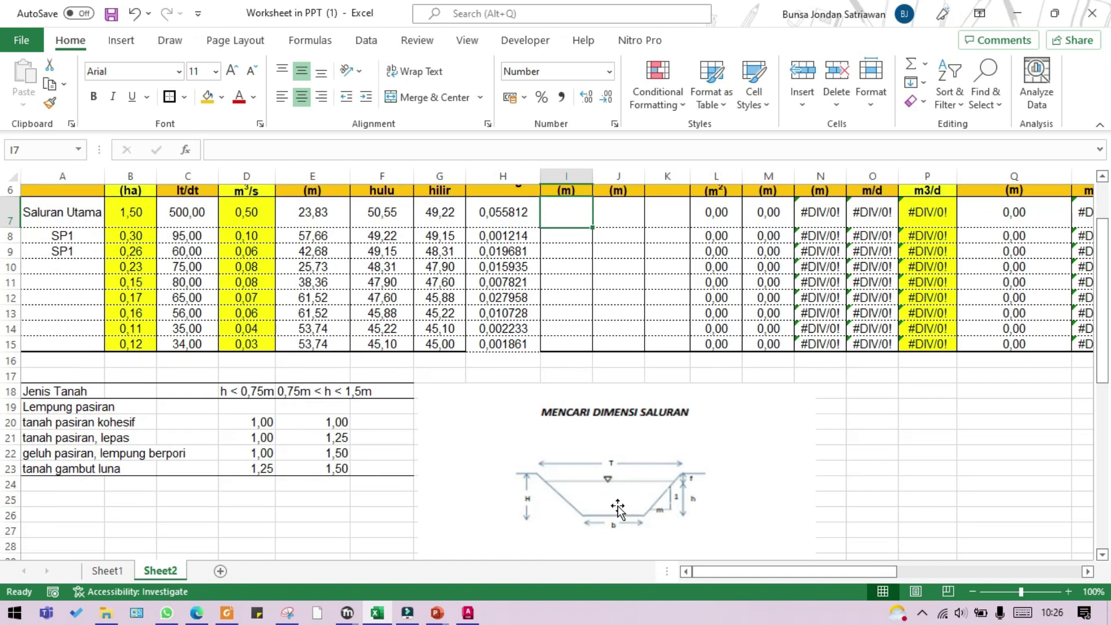
scroll(620, 520, up, 2)
text(1)
click(615, 306)
text(1)
click(620, 344)
Check the soil type in B3 and fill the matching tanah pasiran kohesif row, A20:F20, with yellow
scroll(621, 346, down, 1)
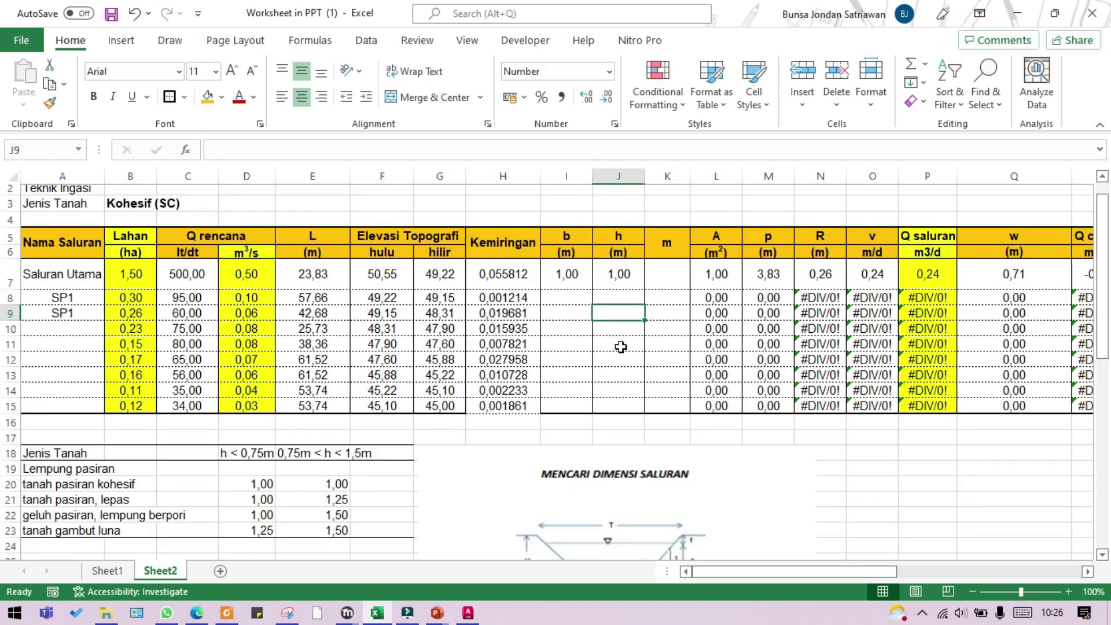
scroll(621, 346, down, 1)
click(676, 237)
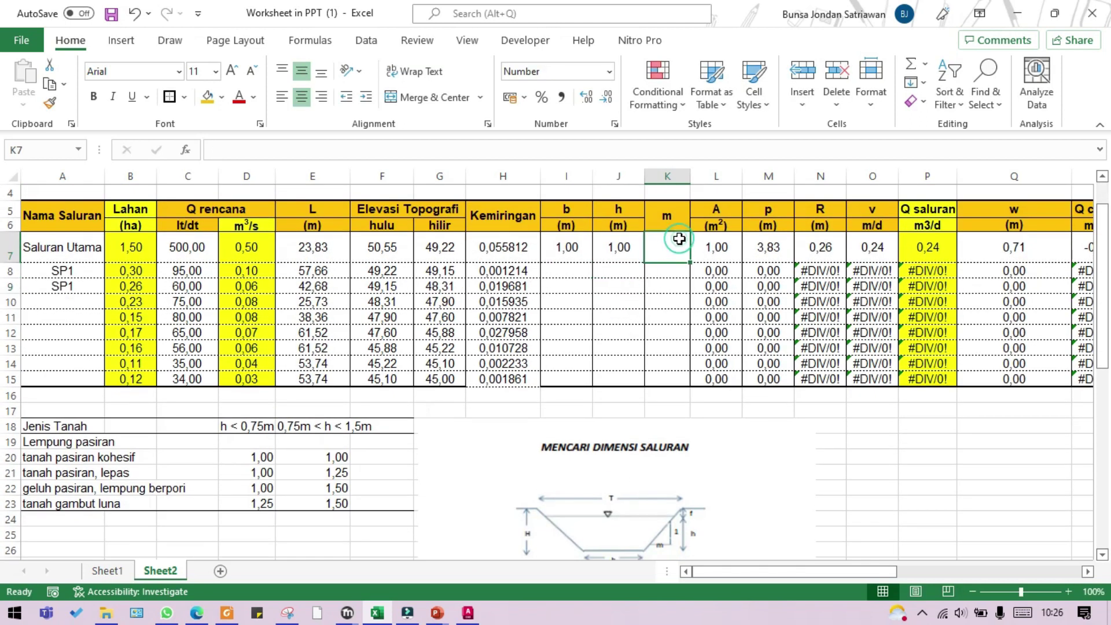
click(628, 250)
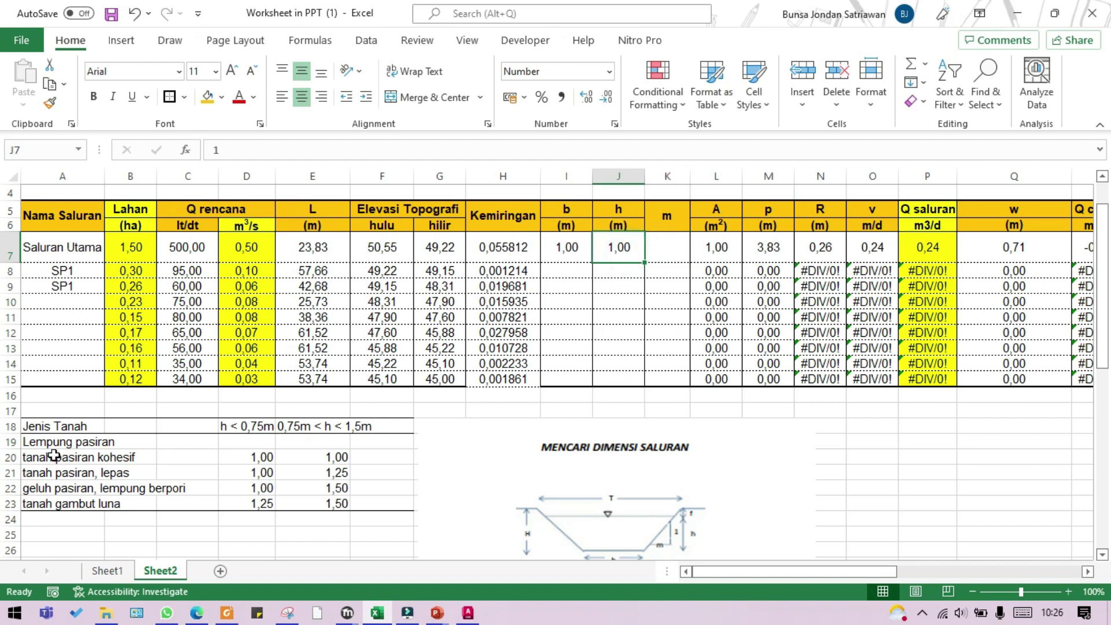
click(36, 413)
scroll(71, 444, up, 1)
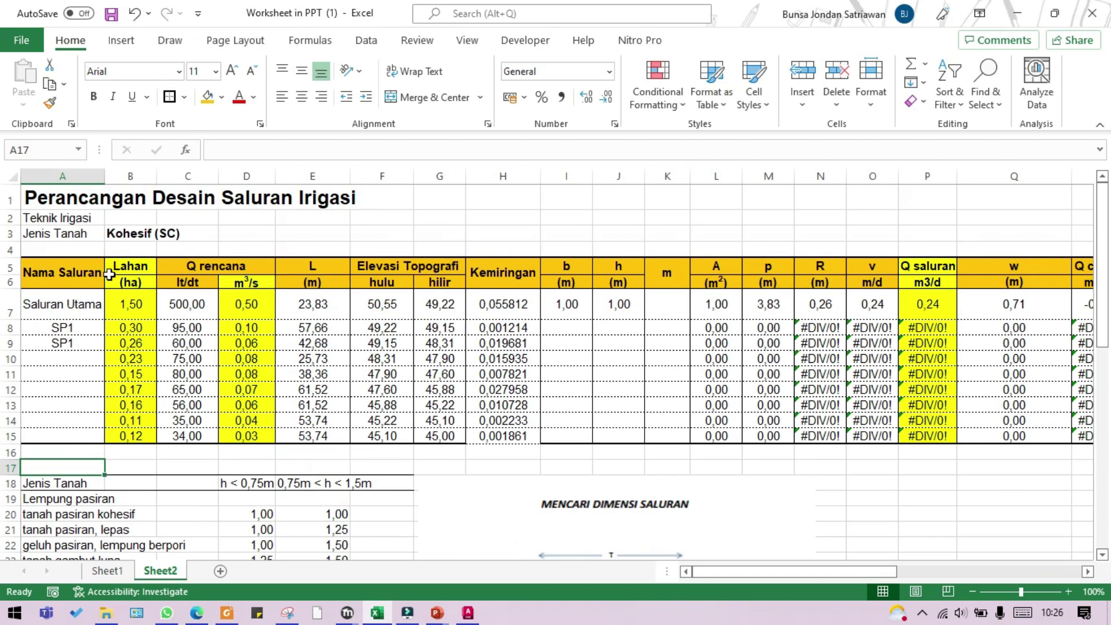
click(133, 233)
scroll(124, 442, down, 2)
drag(40, 412, 382, 412)
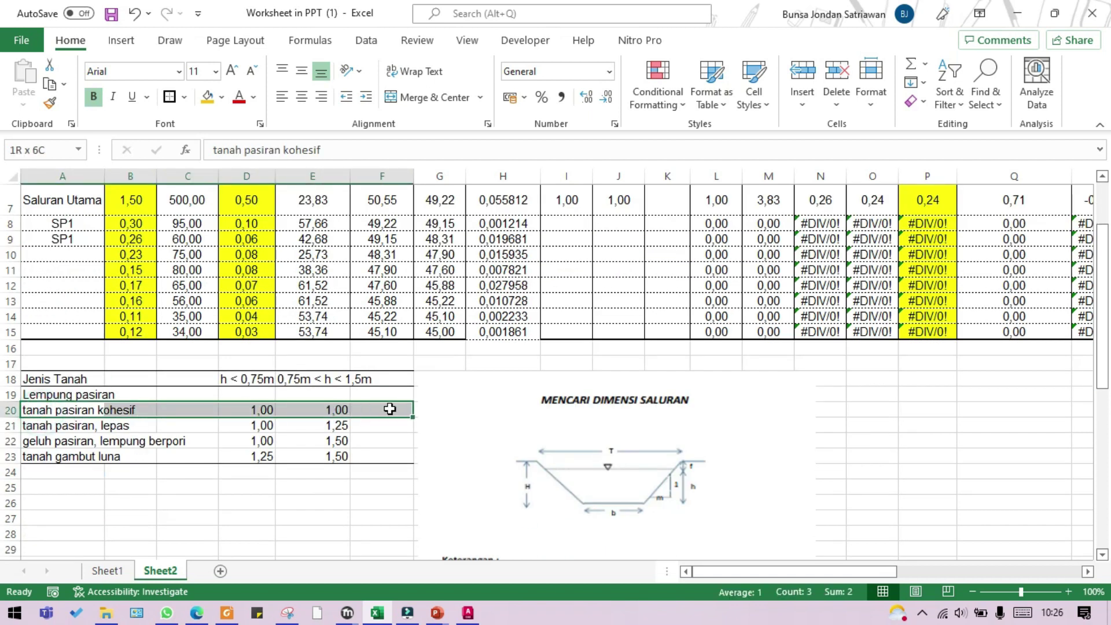
click(222, 97)
click(250, 243)
click(221, 498)
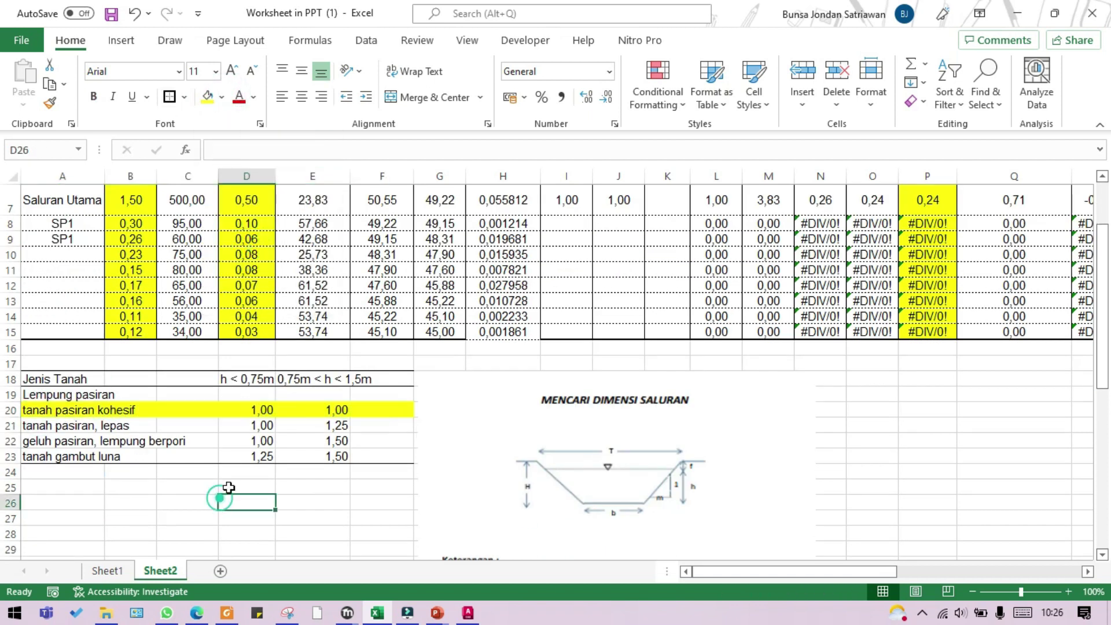
Compare the Saluran Utama depth h in J7 with the depth ranges in row 18 and the tanah pasiran kohesif values in D20 and E20
scroll(289, 423, up, 1)
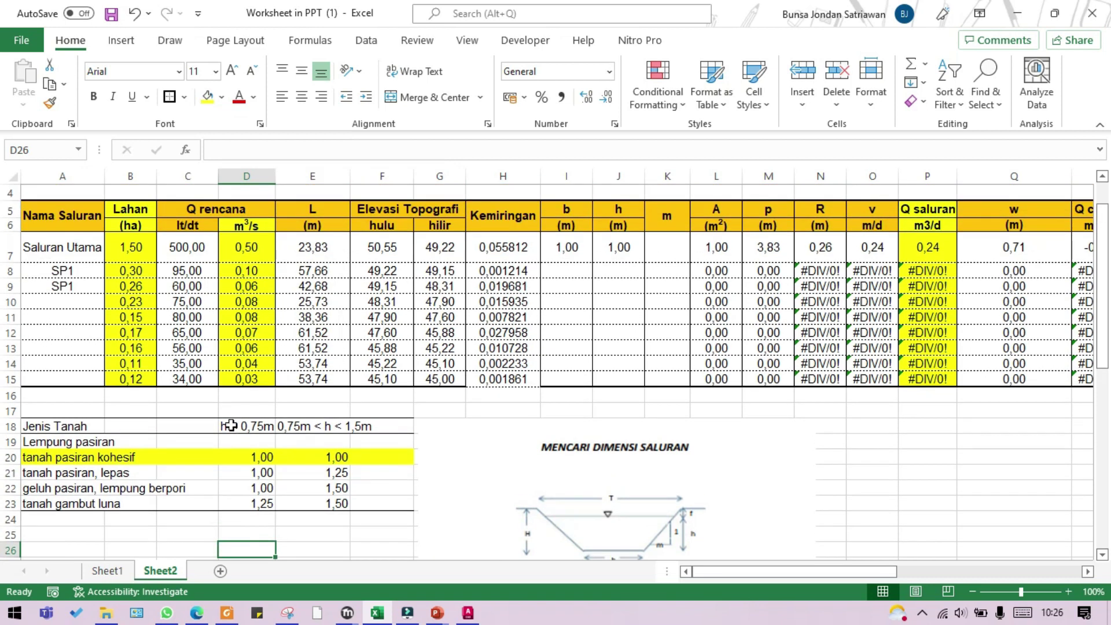
click(234, 427)
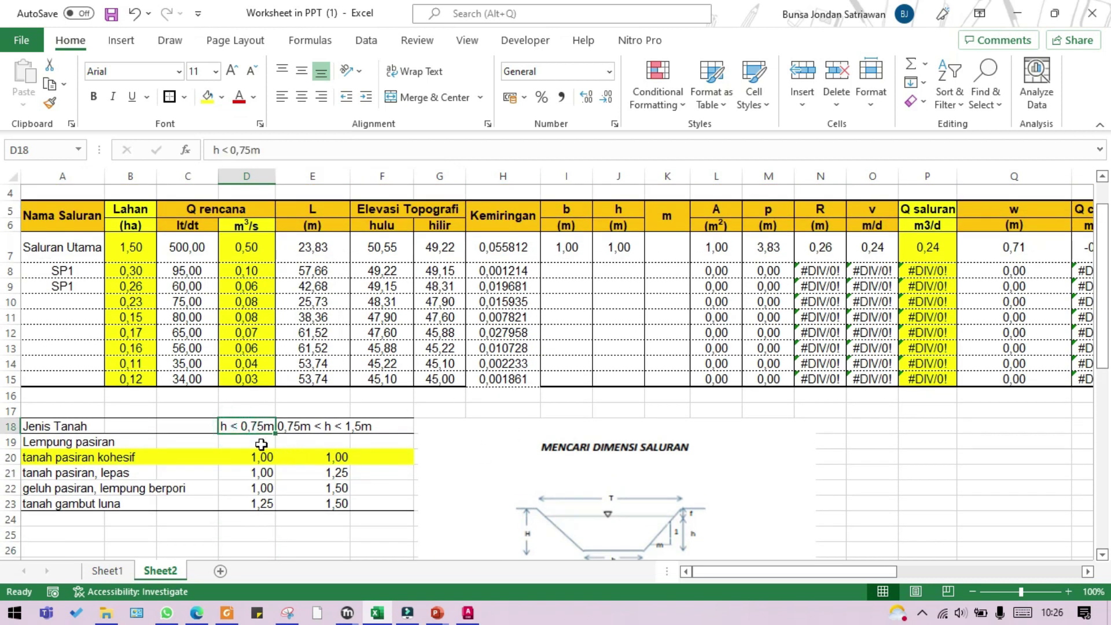
click(244, 462)
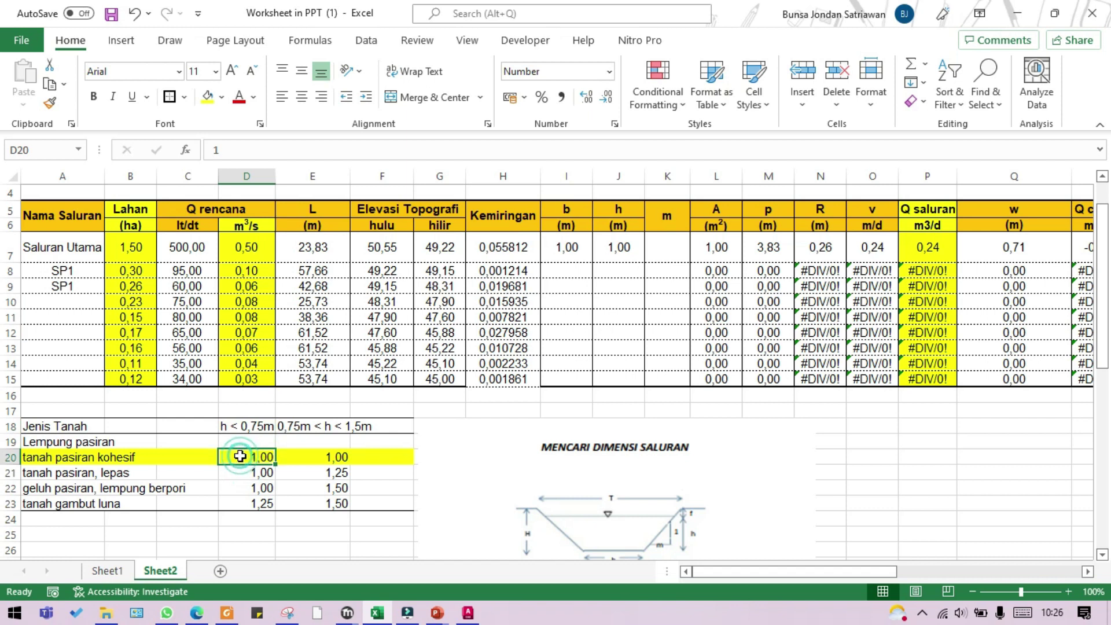
click(322, 428)
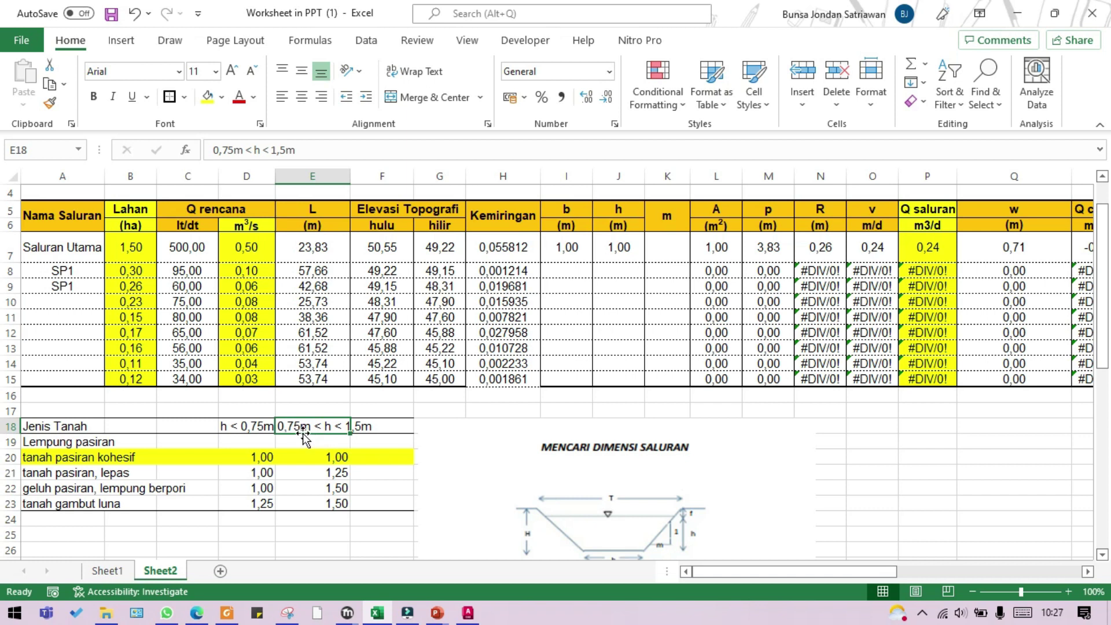
click(330, 460)
click(619, 244)
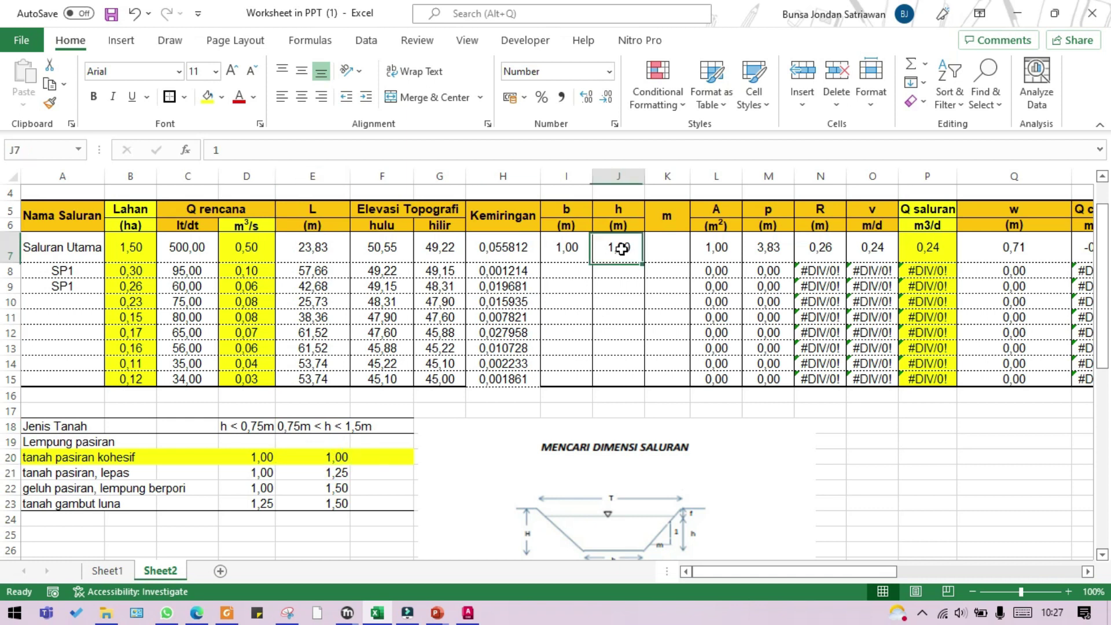
click(341, 457)
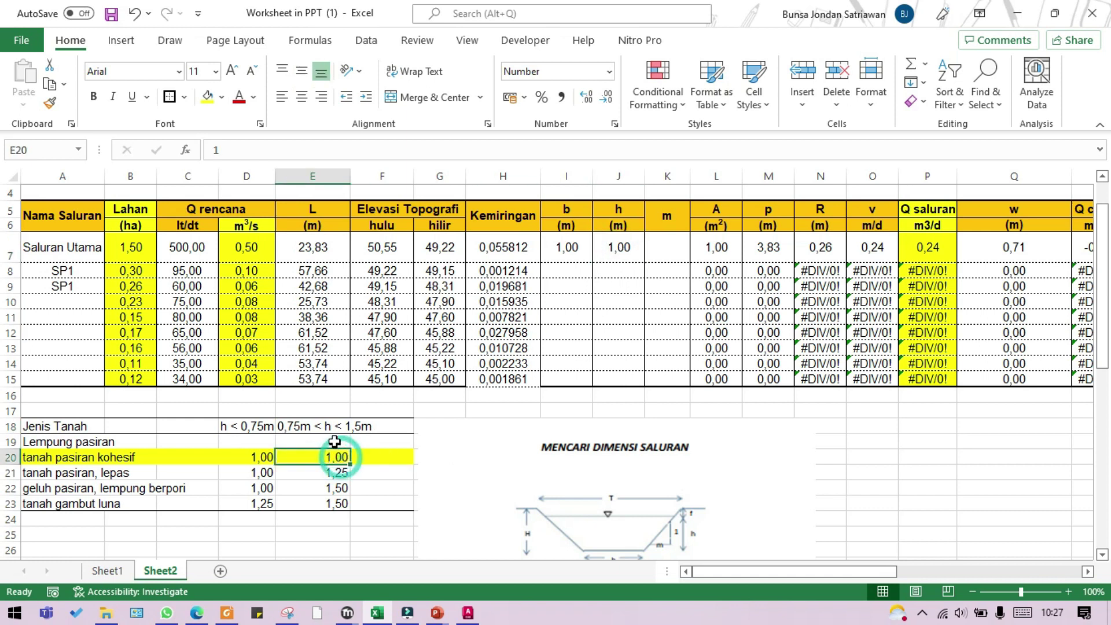
Link the main channel's m value in K7 to the cohesive sandy soil value for 0,75m < h < 1,5m with =E20
click(363, 420)
click(305, 430)
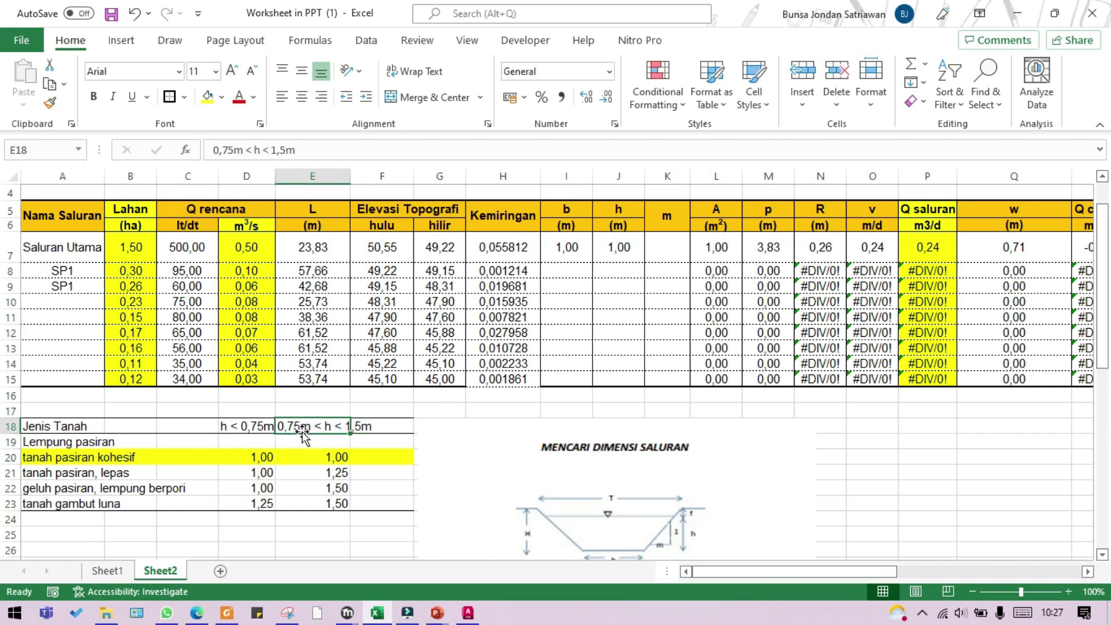
click(612, 254)
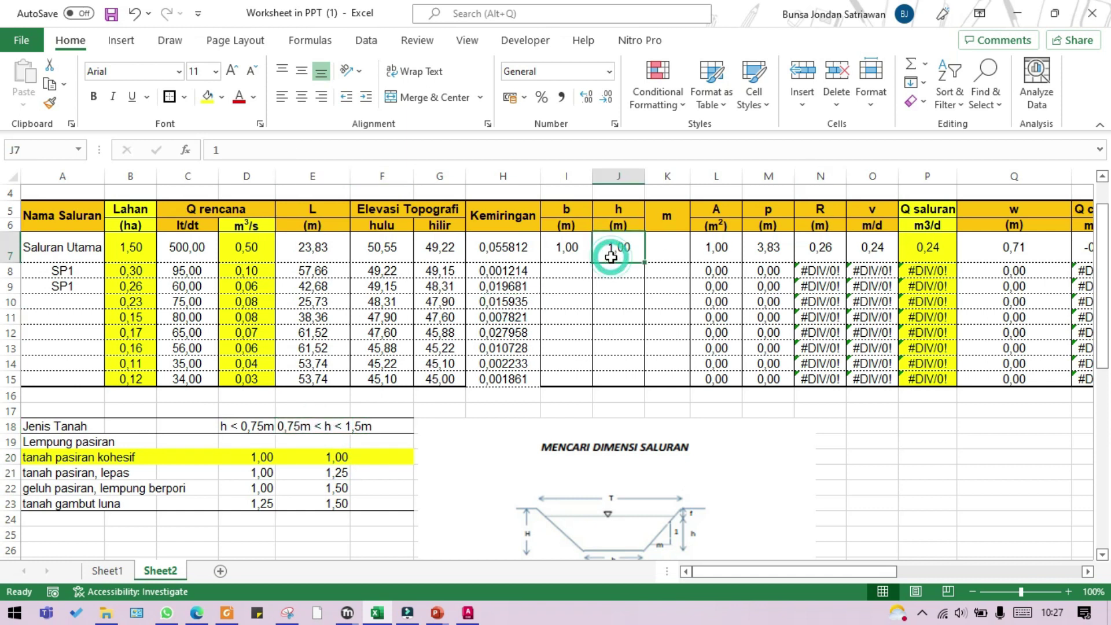
click(328, 423)
click(629, 243)
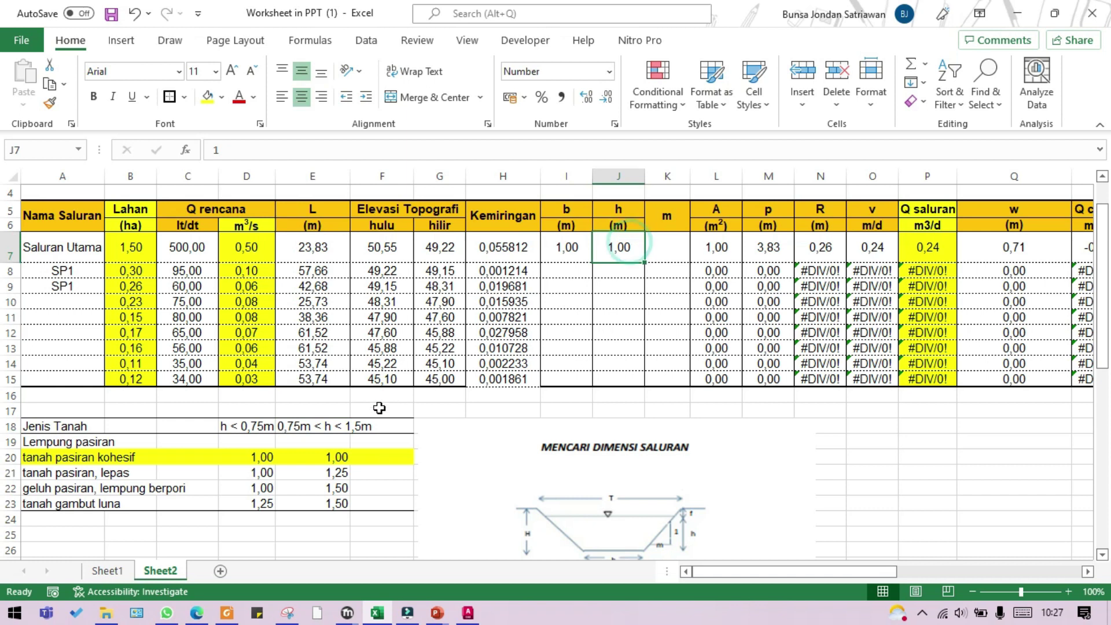
click(329, 458)
click(665, 248)
text(=)
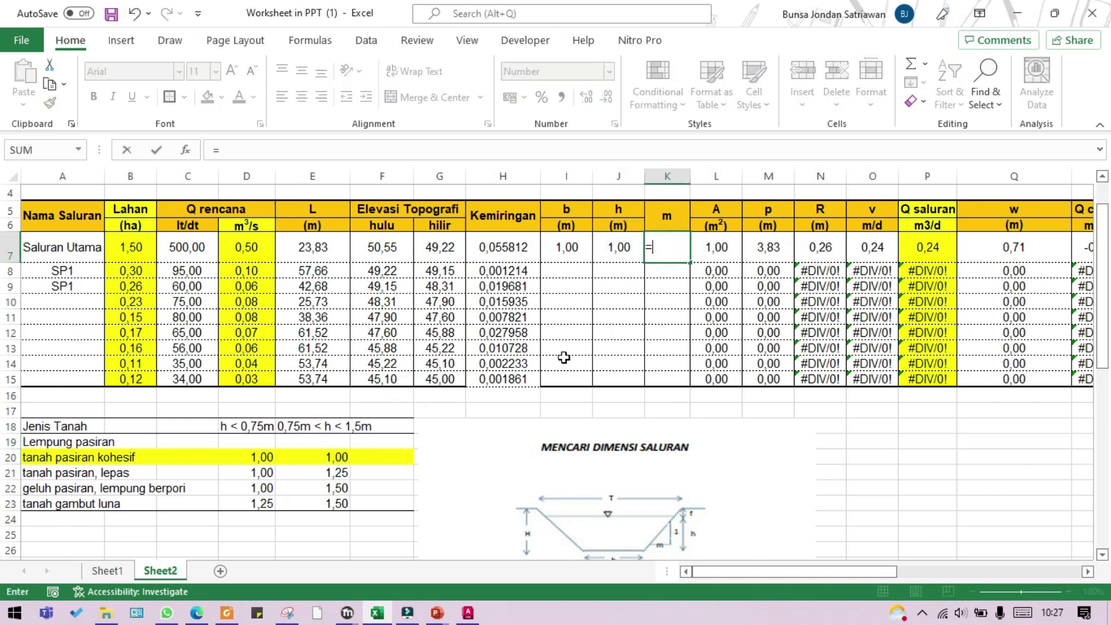
click(336, 457)
key(Return)
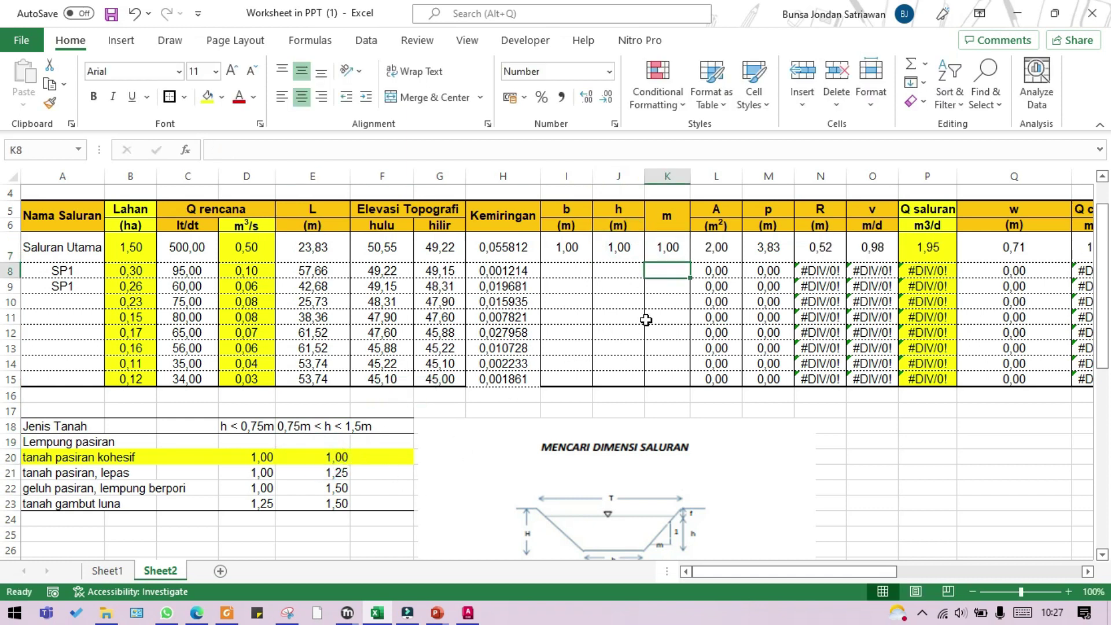
Examine the main channel's h and m inputs and the row 7 formulas for A, p, R and v
click(618, 247)
click(665, 247)
click(715, 247)
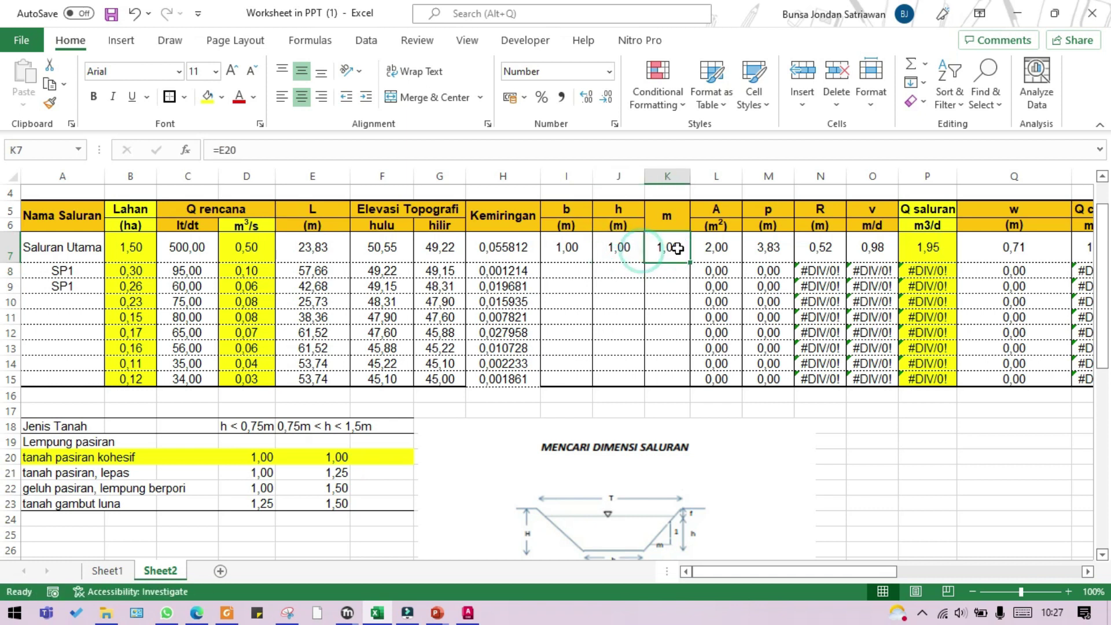
scroll(845, 414, up, 1)
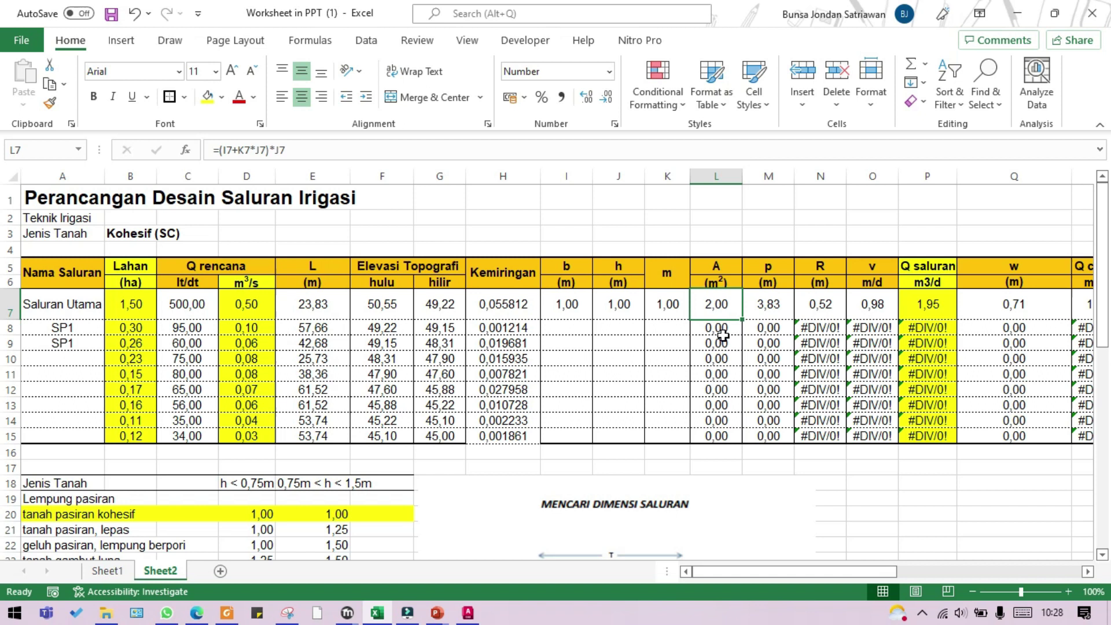
click(780, 310)
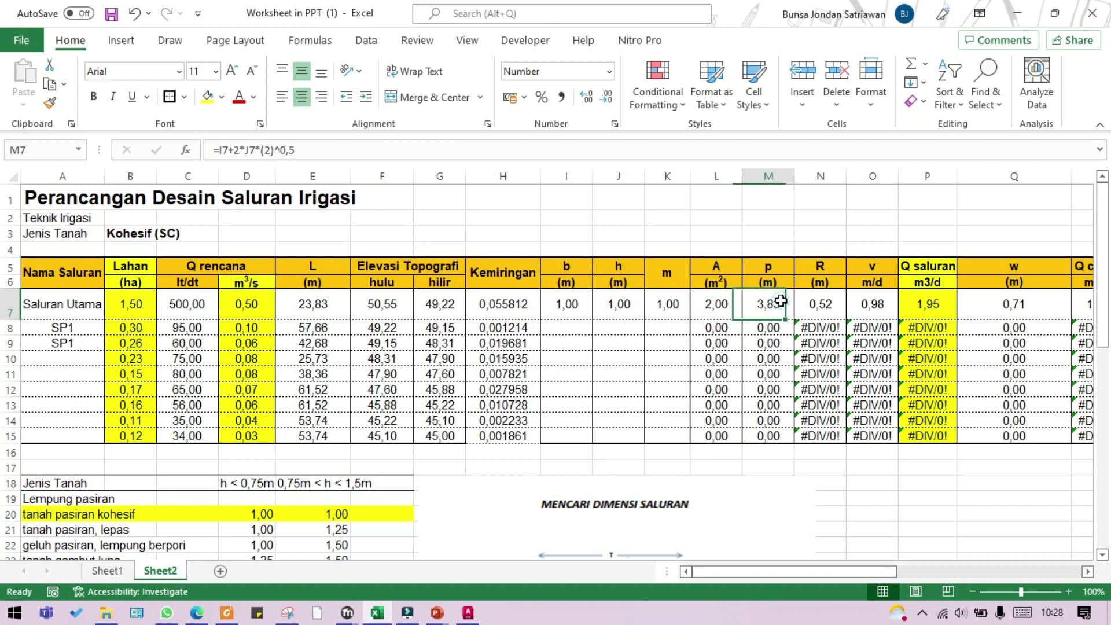
scroll(820, 315, down, 4)
scroll(820, 315, up, 4)
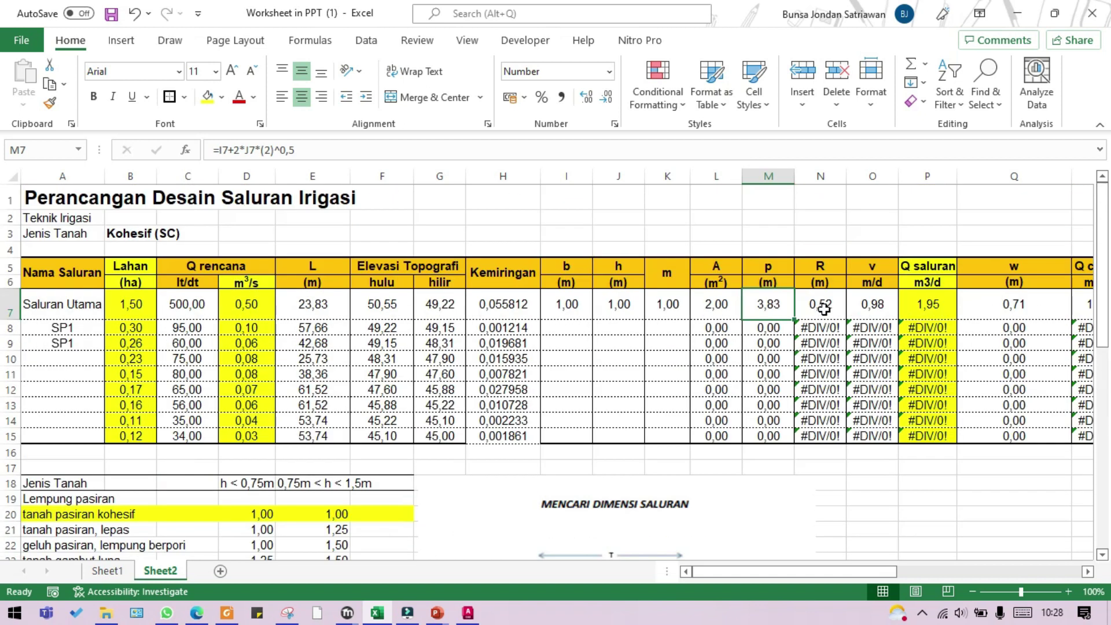
click(819, 306)
click(868, 303)
Review the main channel's formulas for Q saluran, w and Q check, and compare Q check with its h value
drag(844, 578, 867, 570)
click(800, 308)
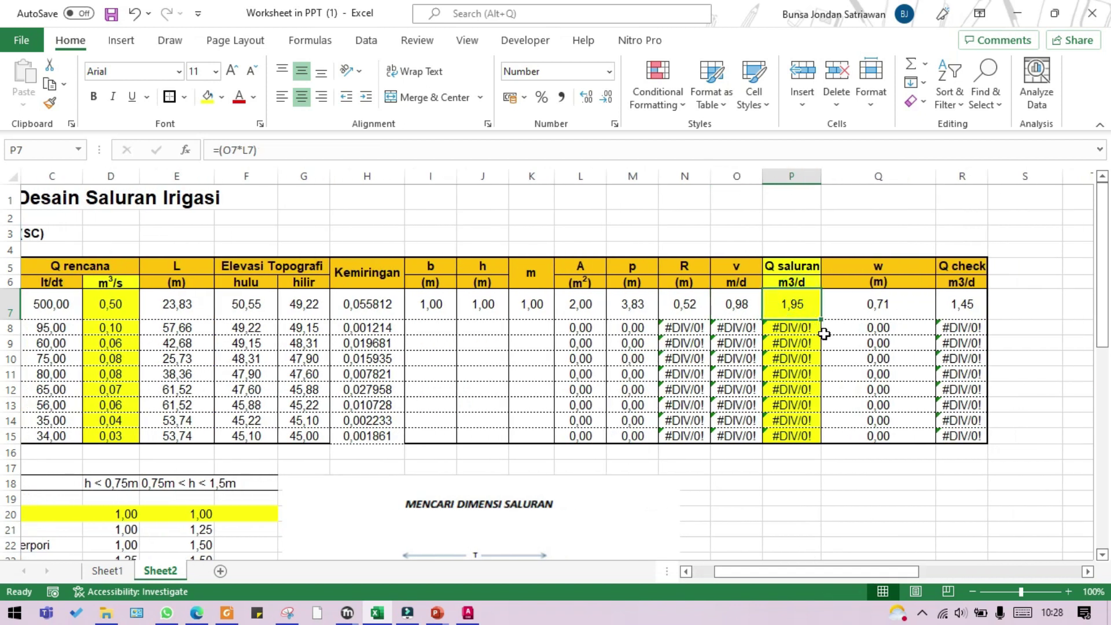
click(856, 314)
double_click(856, 314)
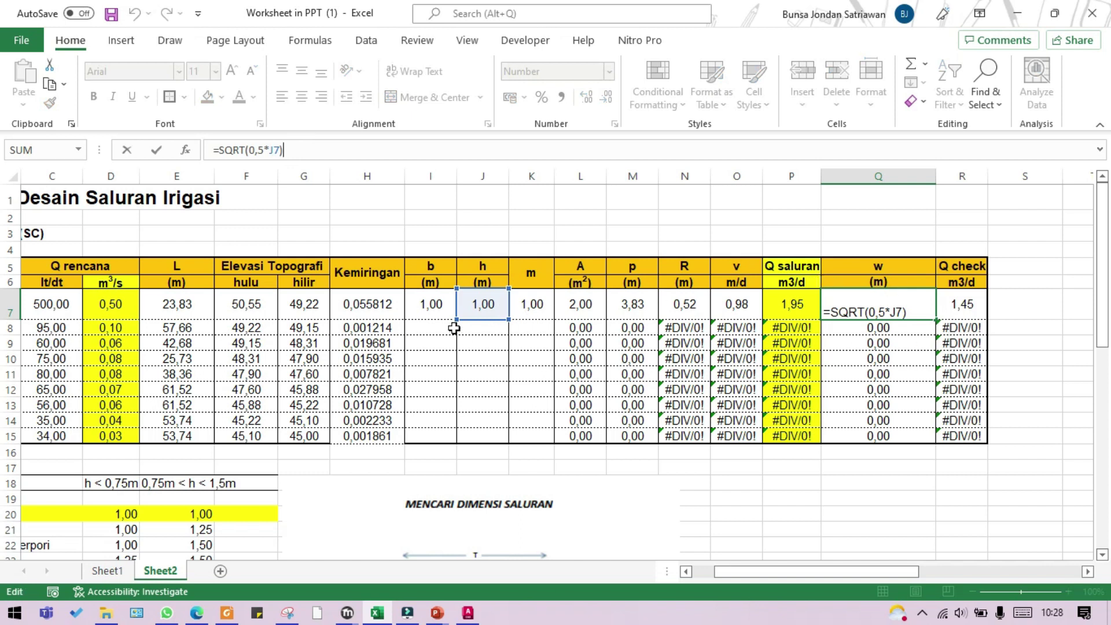
click(914, 408)
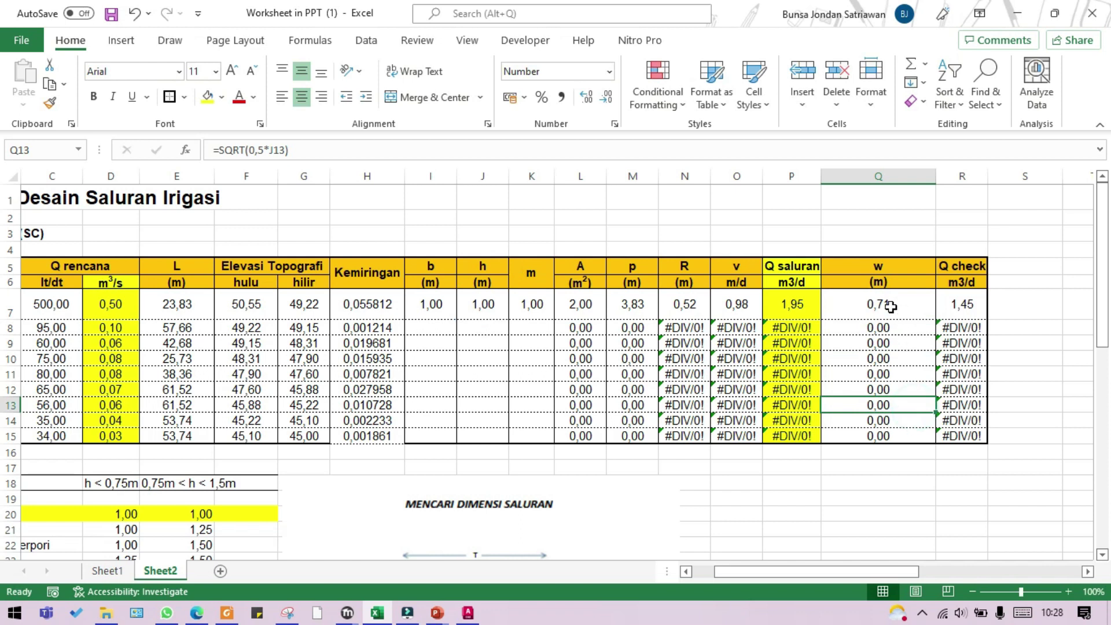
click(960, 313)
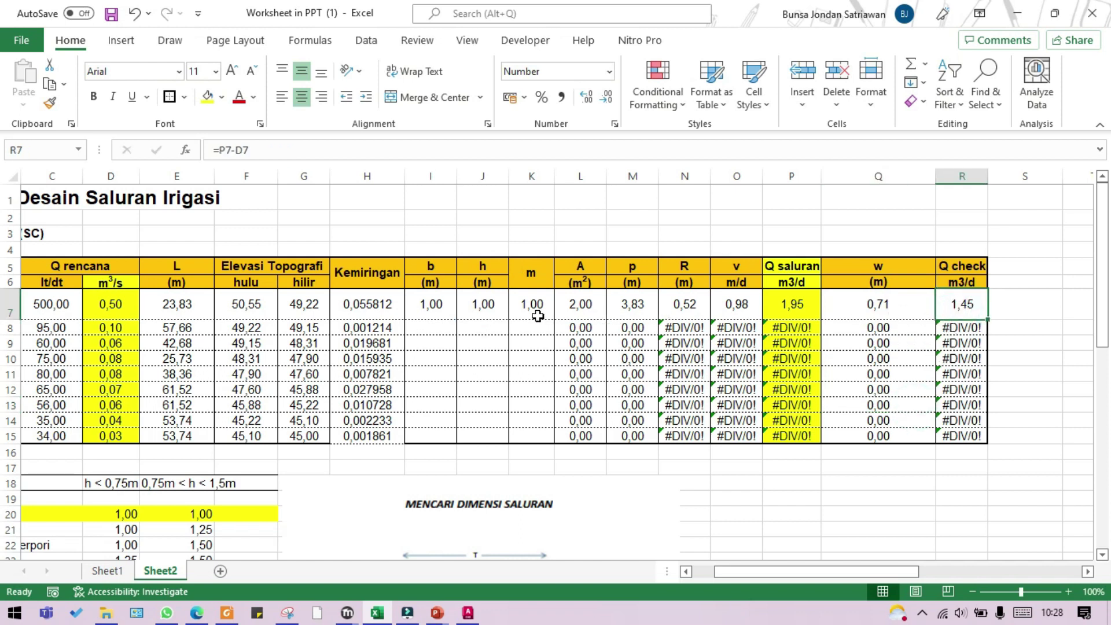
click(485, 296)
click(937, 307)
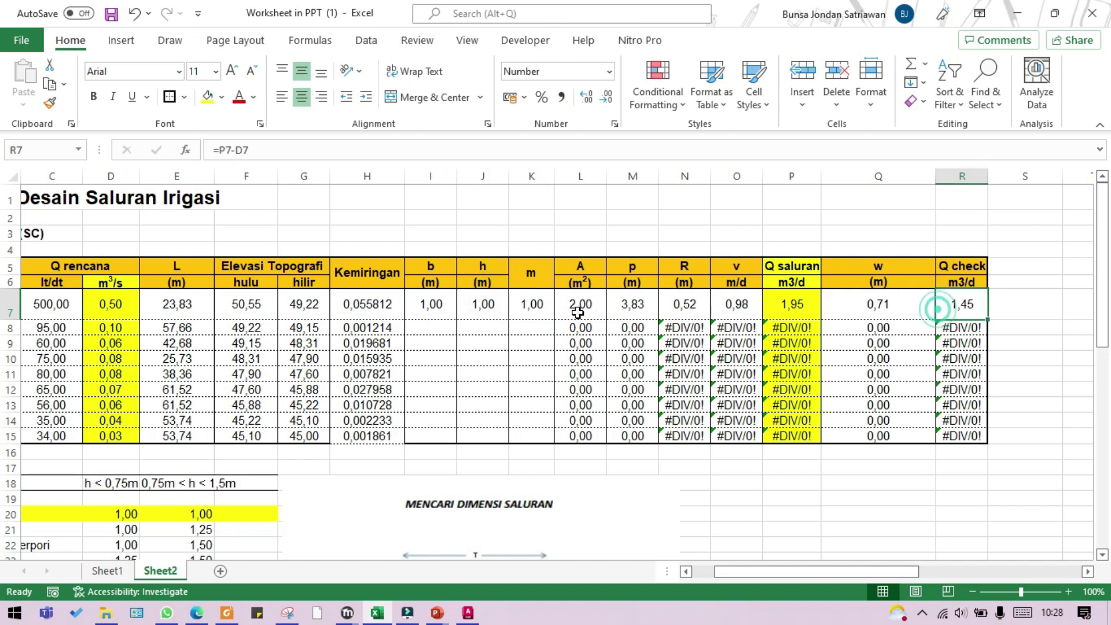
Run Goal Seek to bring the main channel's Q check in R7 to 0,0000 by changing h in J7, and keep the solution
click(472, 306)
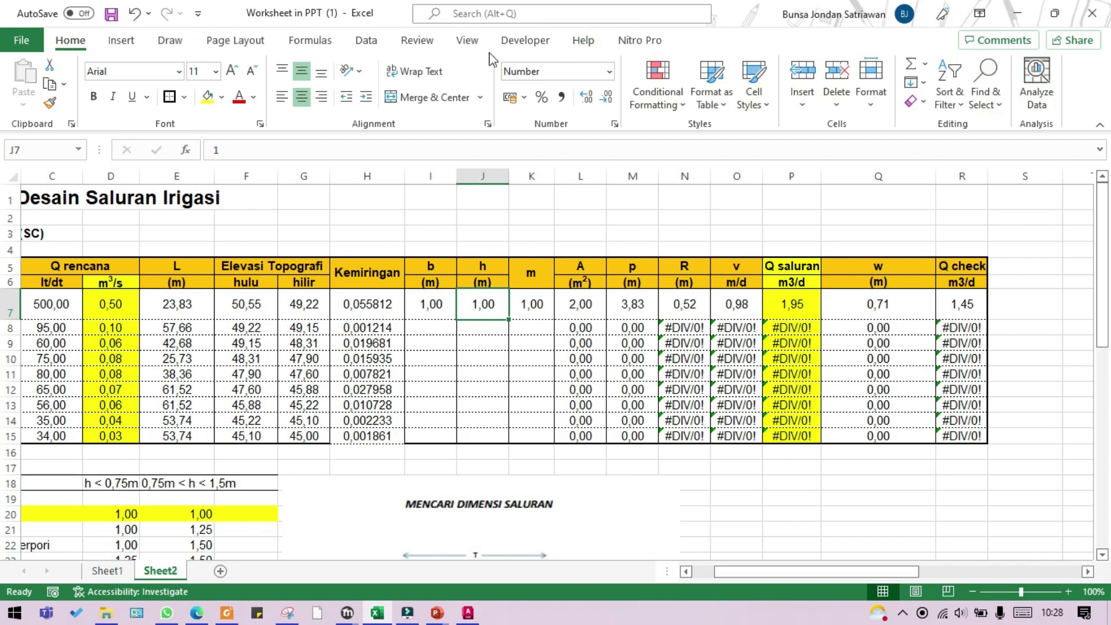
click(359, 47)
click(745, 106)
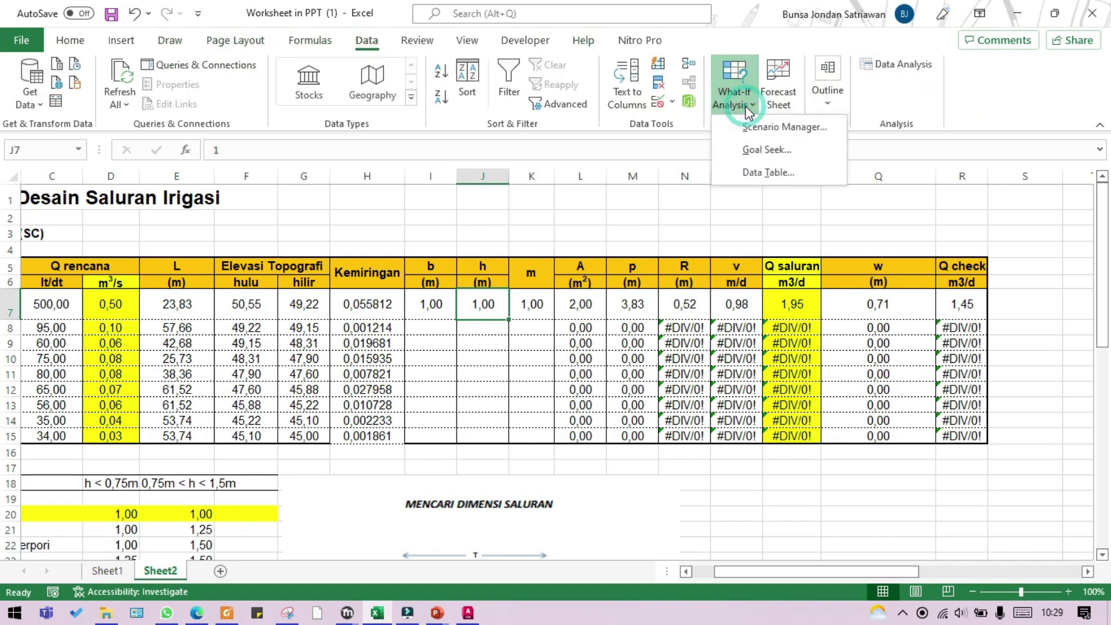
click(758, 149)
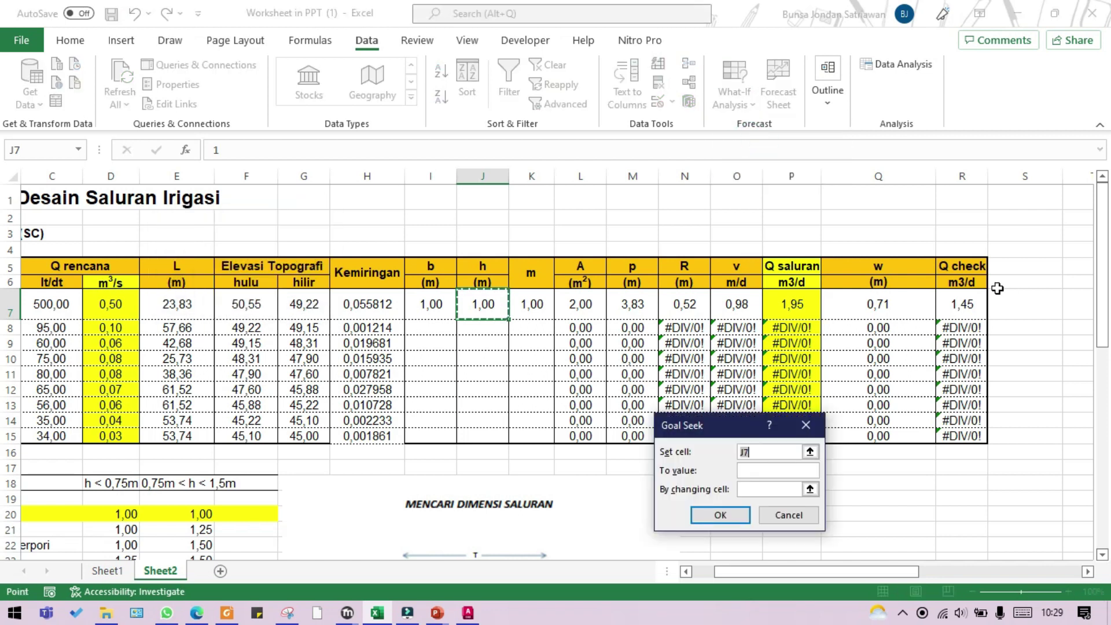
click(960, 308)
click(789, 470)
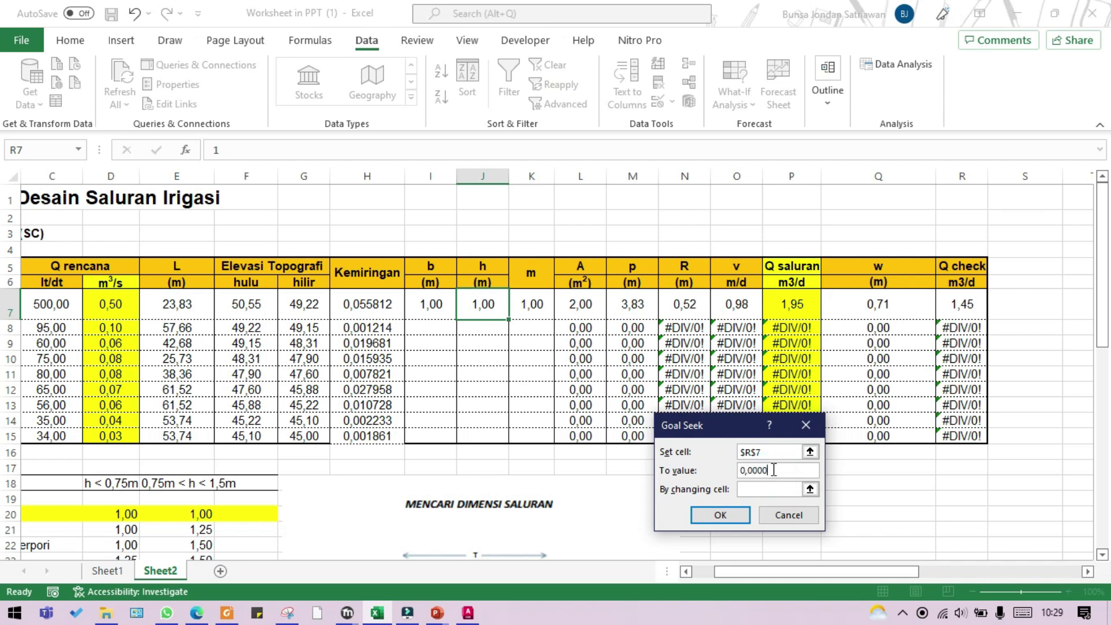
click(772, 489)
click(479, 303)
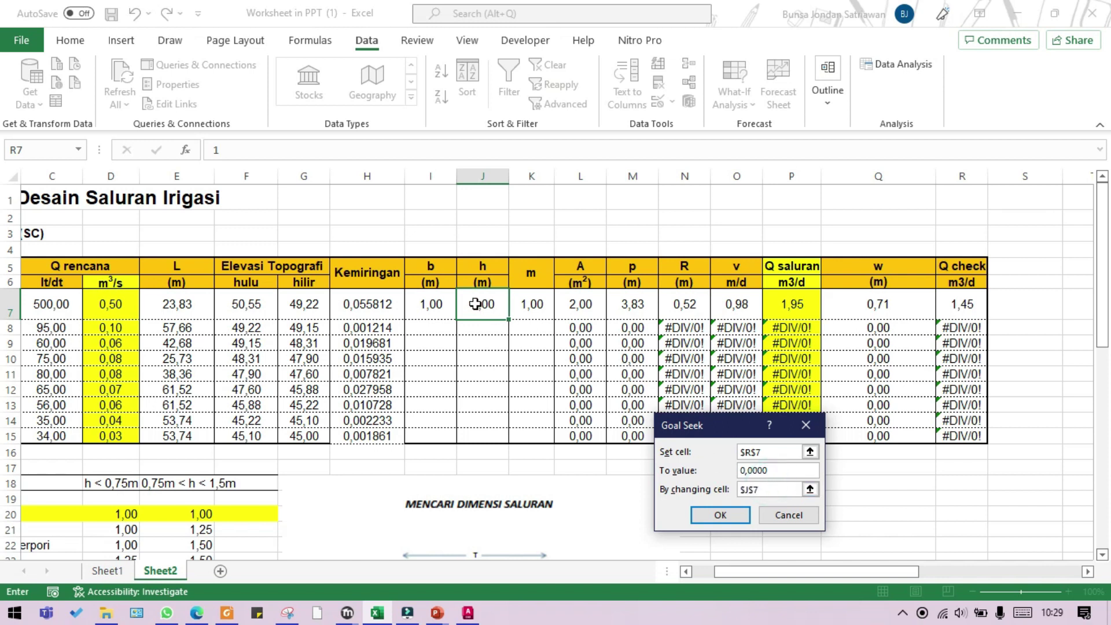
click(718, 515)
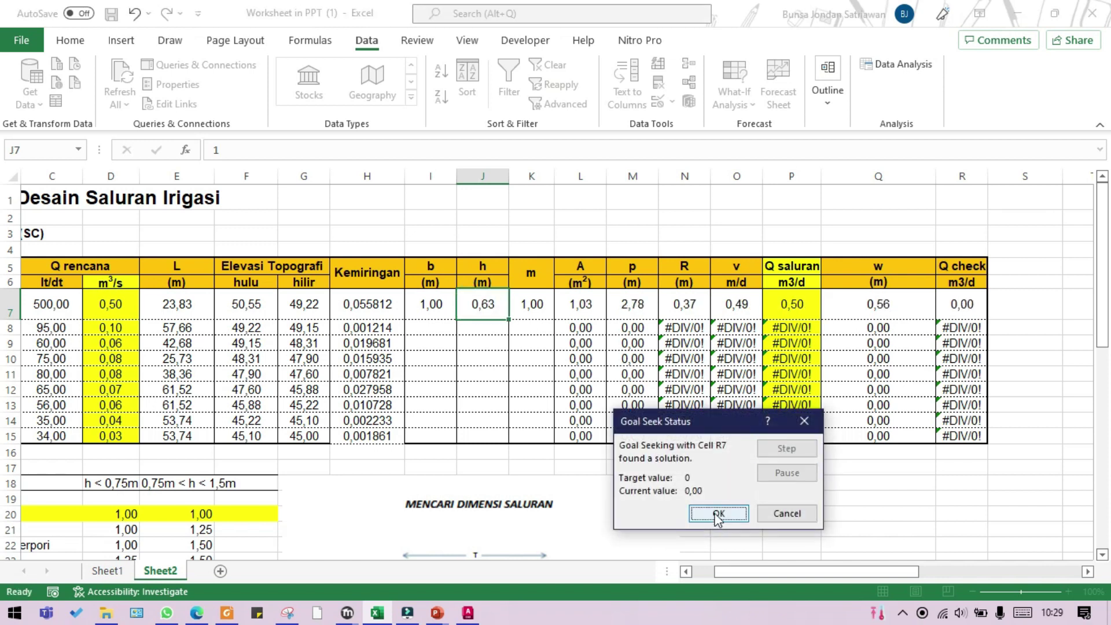
click(709, 515)
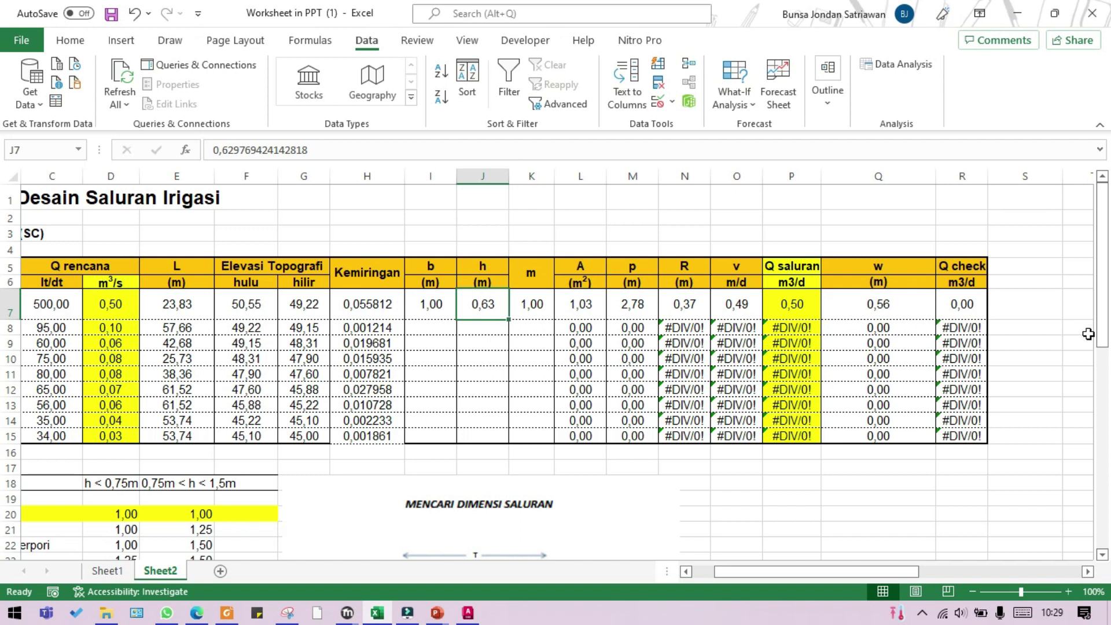
click(965, 309)
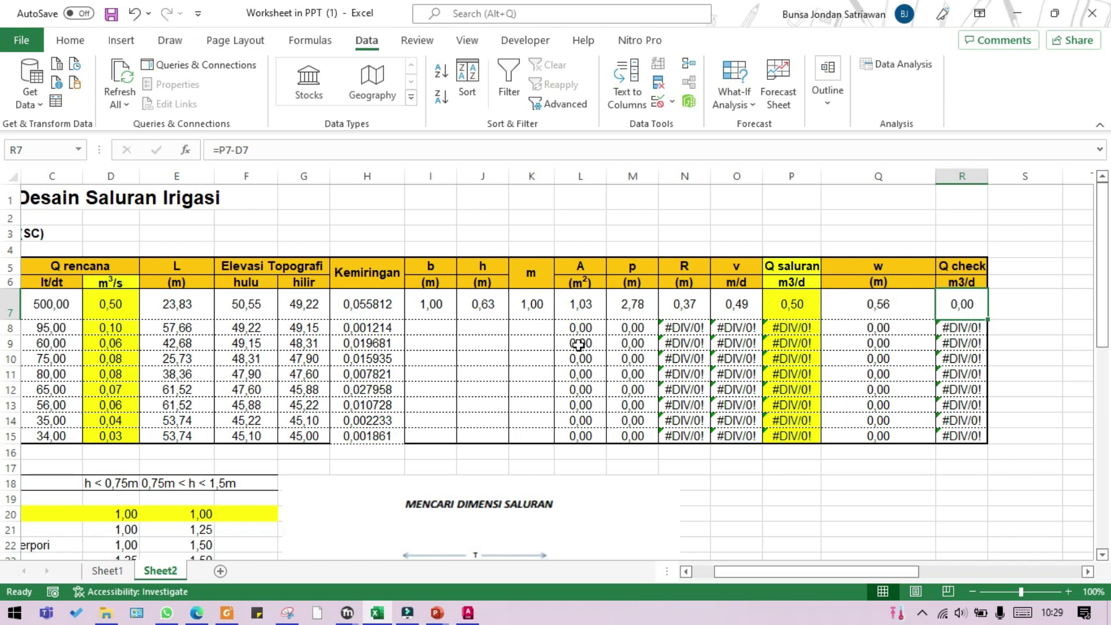
Relink the main channel's m value in K7 to the cohesive sandy soil value for h < 0,75m with =D20
click(519, 308)
scroll(484, 310, down, 2)
scroll(484, 311, up, 2)
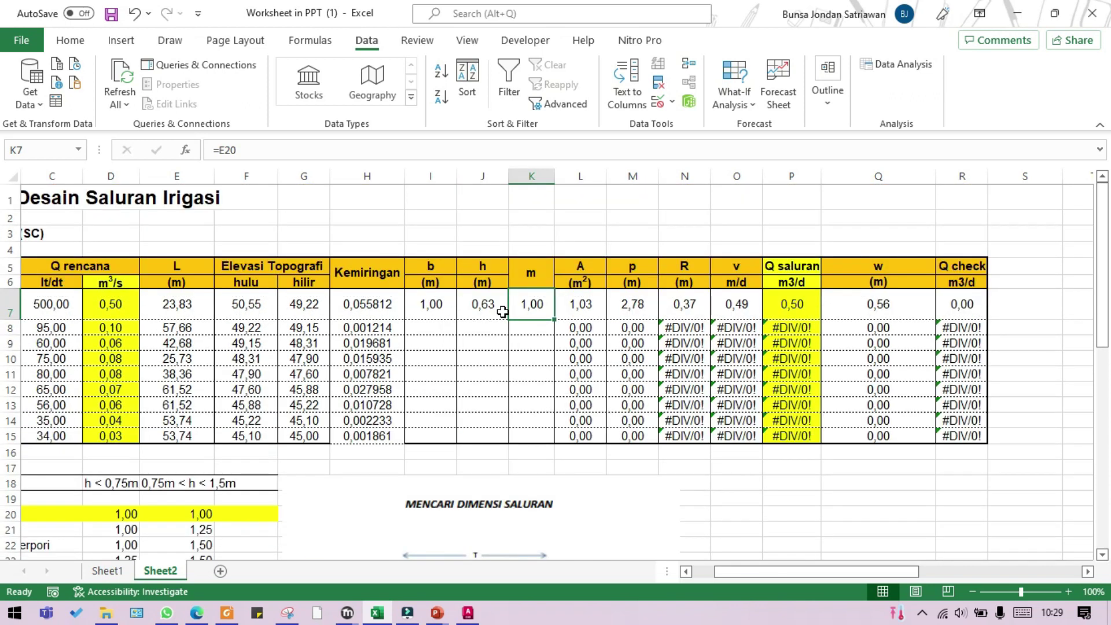
text(=)
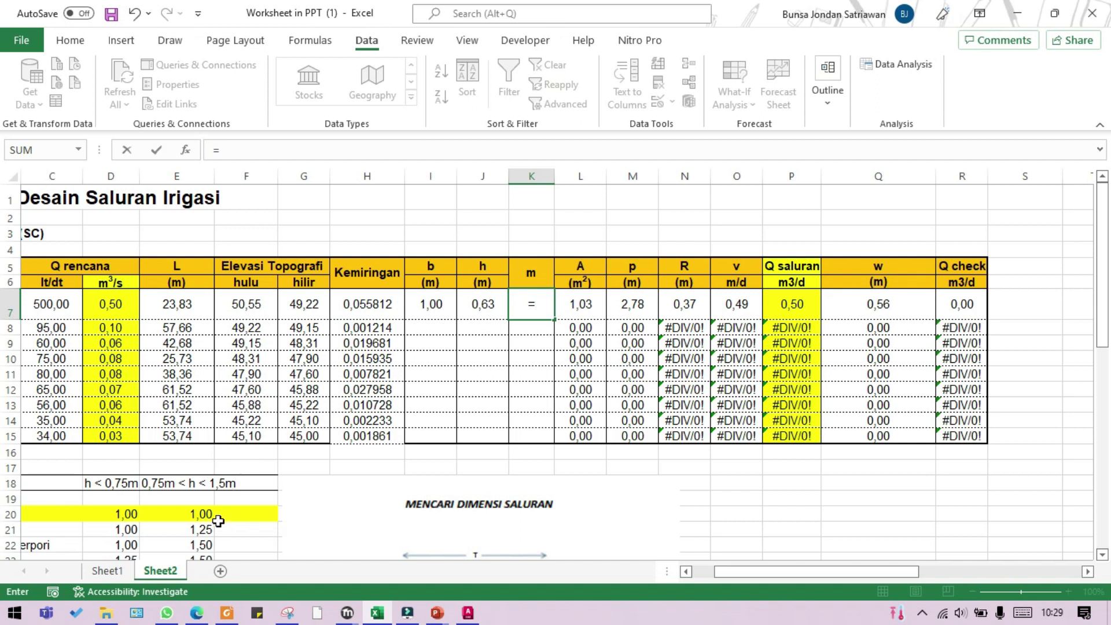
click(127, 516)
key(Return)
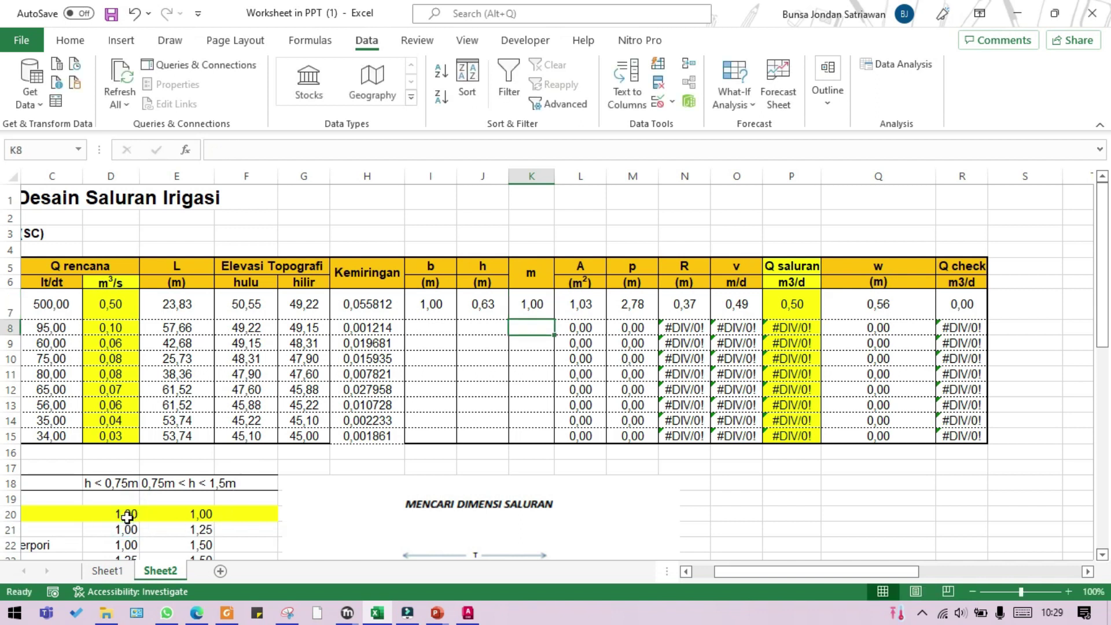
click(133, 513)
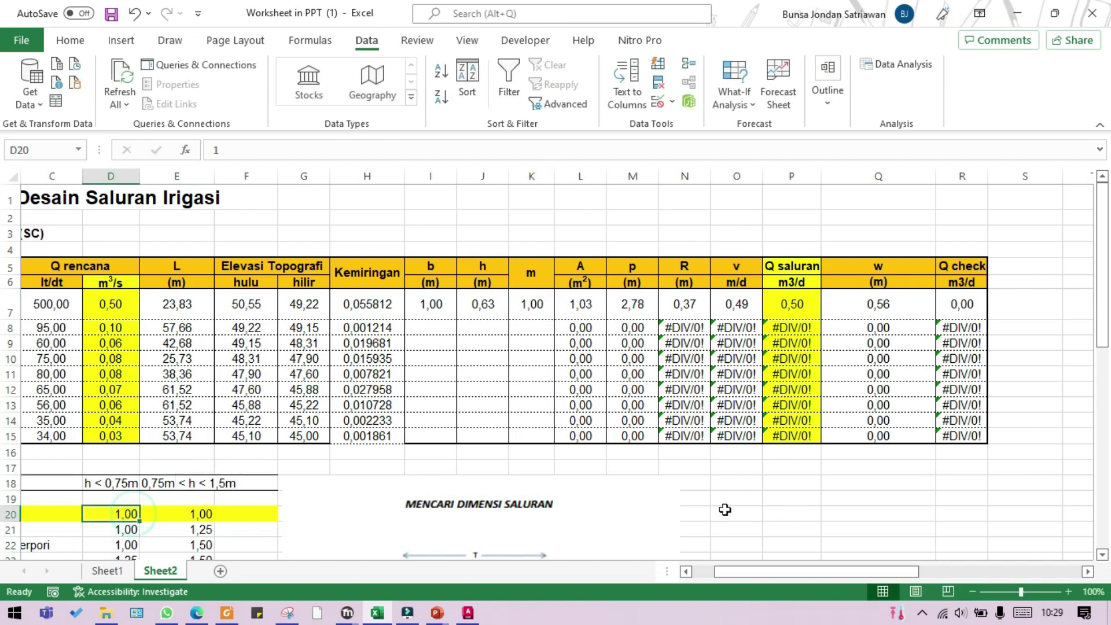
Fill the main channel's b, h and m entries from row 7 down through row 15
click(459, 329)
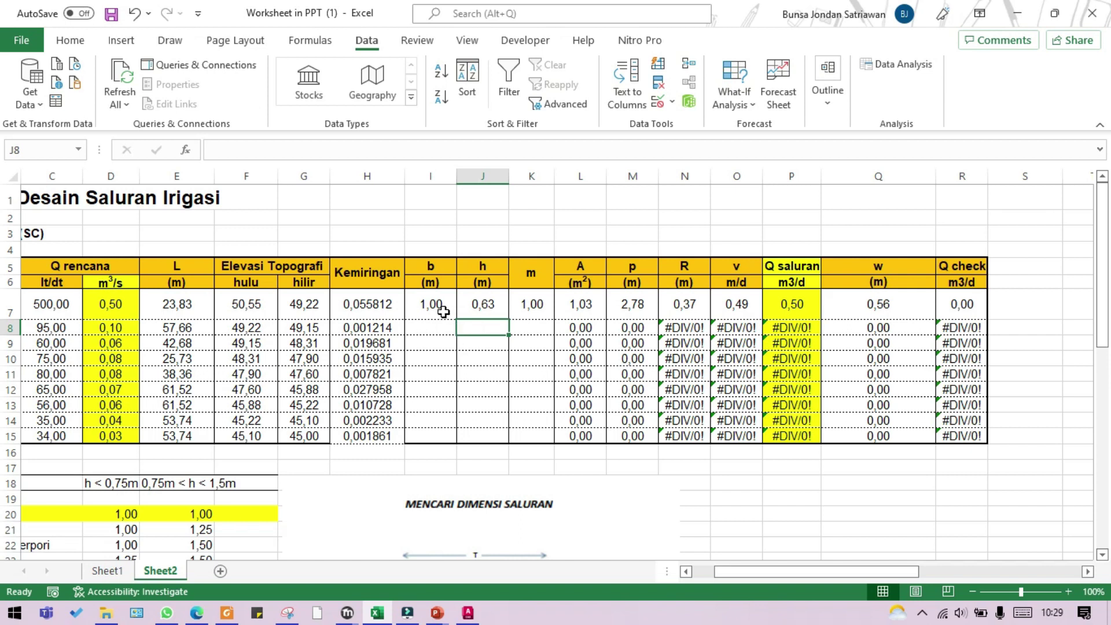
click(443, 311)
click(479, 304)
drag(440, 304, 511, 444)
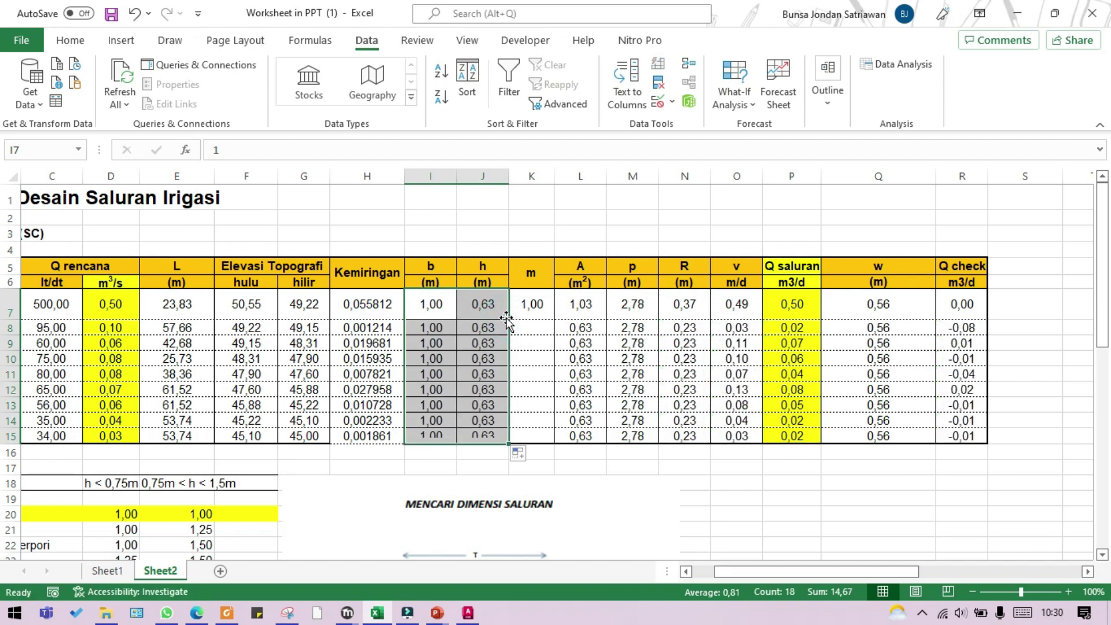
click(535, 304)
double_click(554, 319)
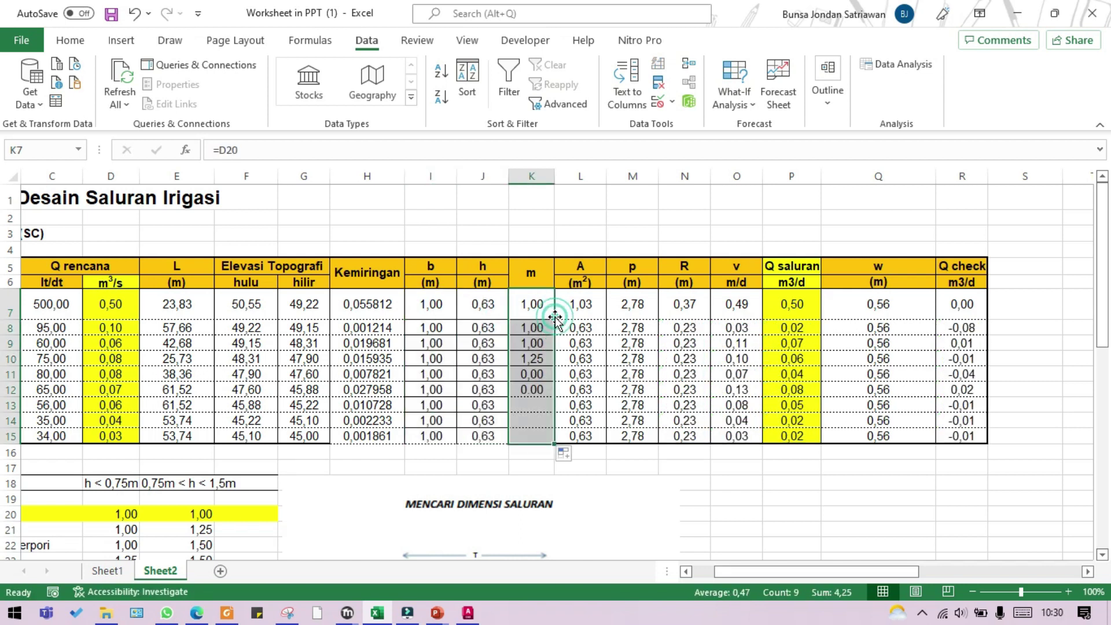
Examine the Q check values and formulas of the secondary channels in rows 8 to 13
click(959, 328)
click(962, 358)
click(964, 389)
click(966, 406)
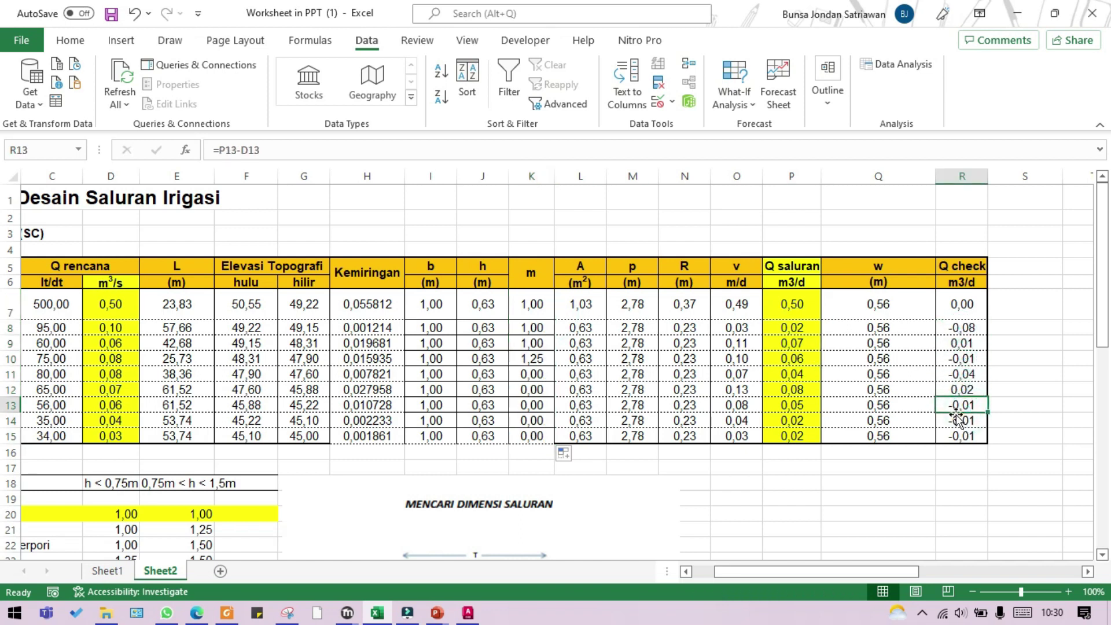
click(962, 326)
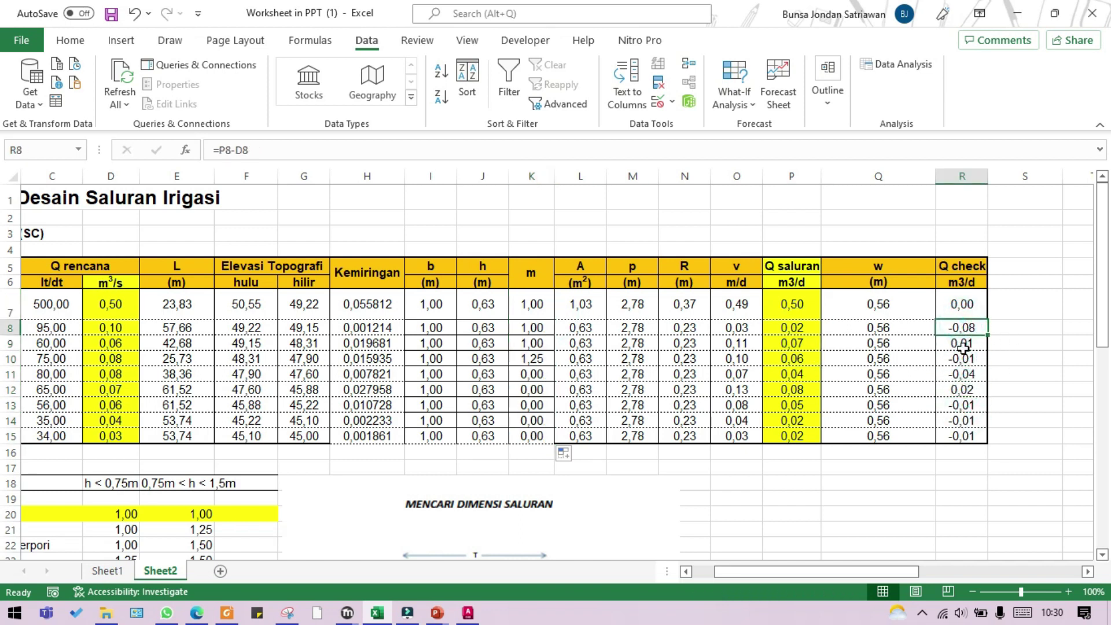
click(958, 345)
click(962, 375)
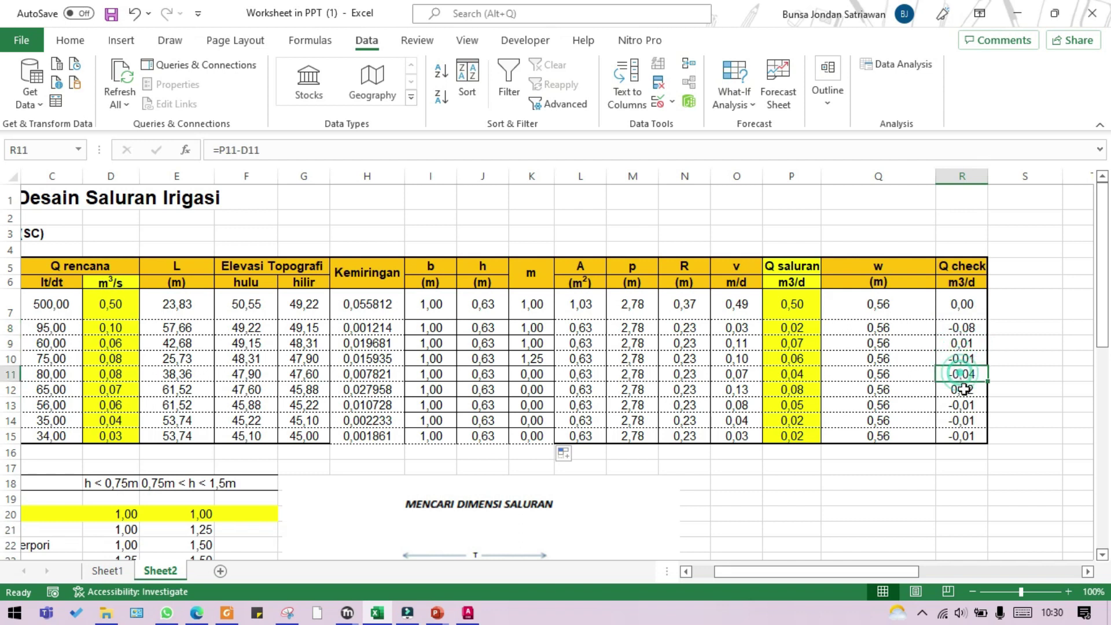
click(962, 329)
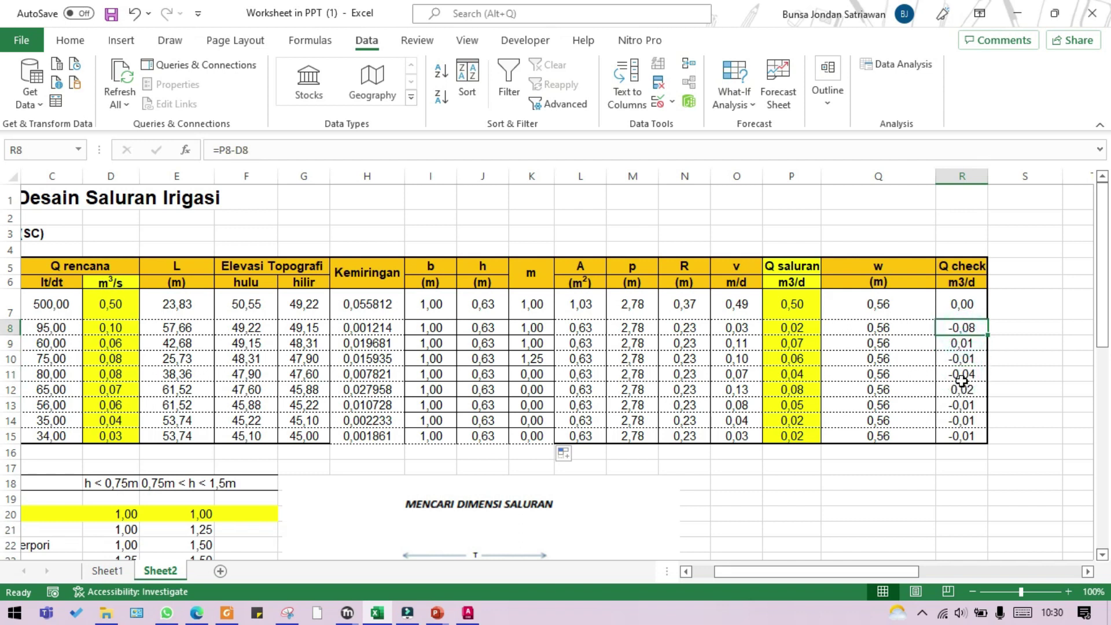
click(961, 344)
click(964, 373)
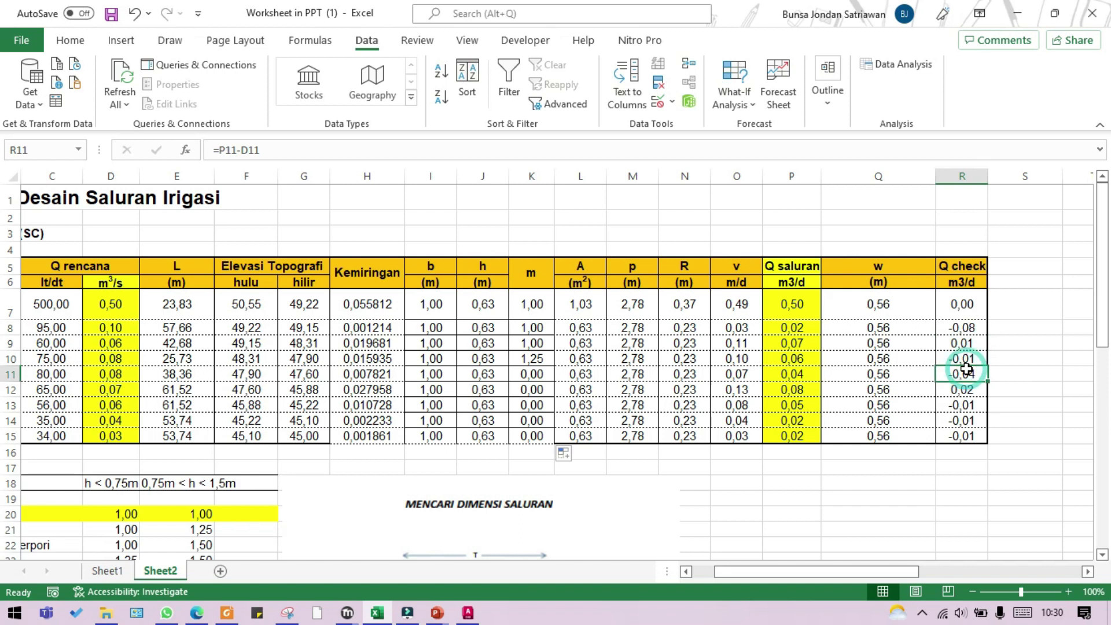
click(963, 331)
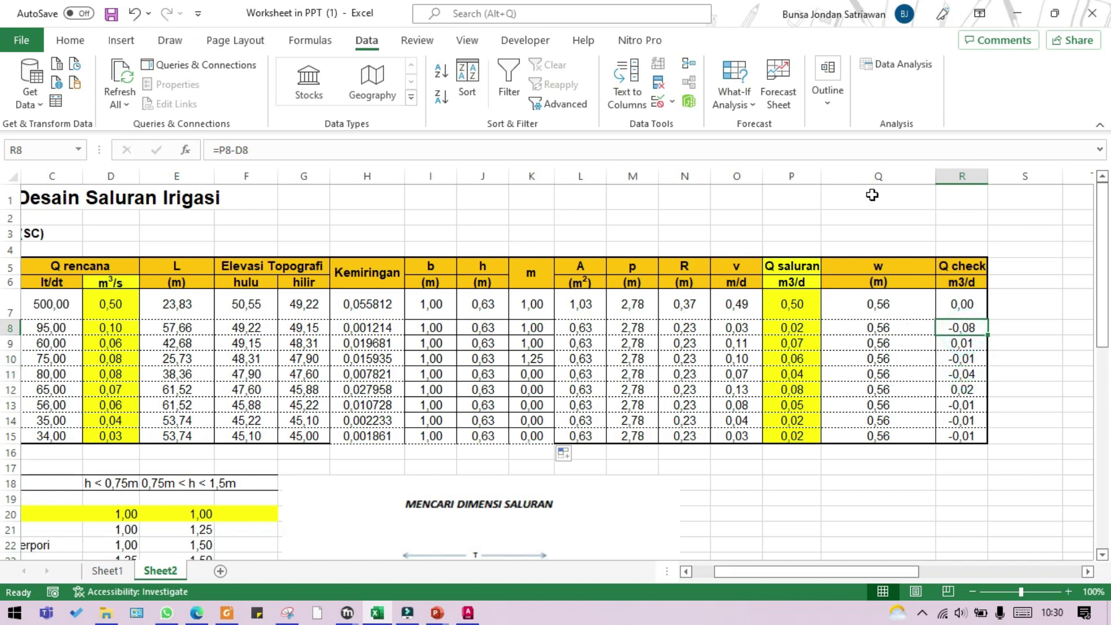
Run Goal Seek to bring the Q check in R8 to 0,0000 by changing h in J8, and keep the solution
click(730, 95)
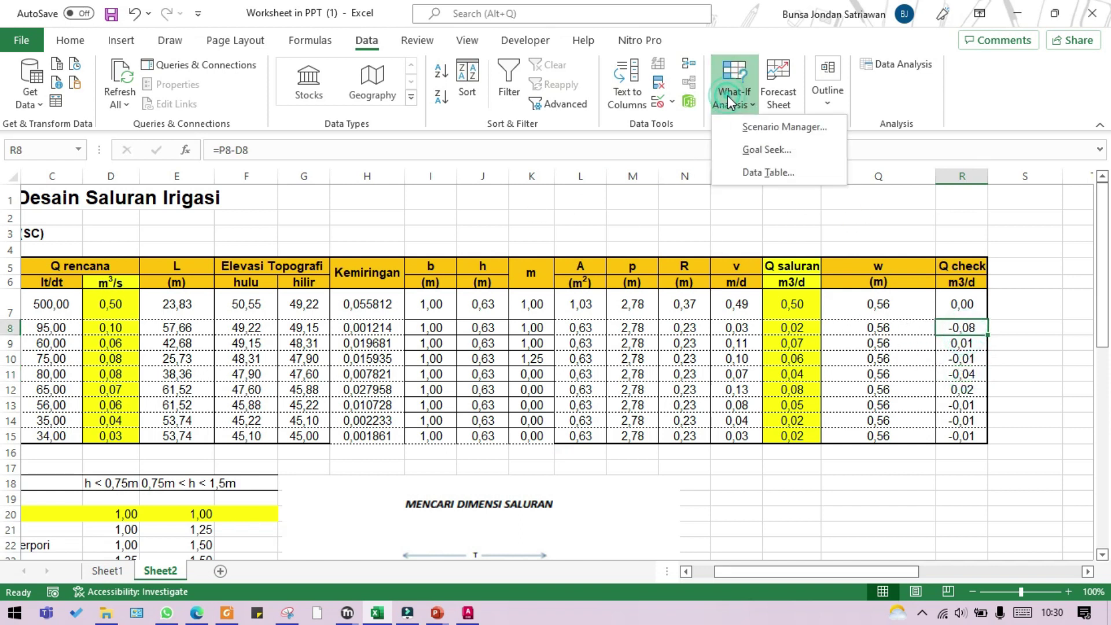
click(742, 151)
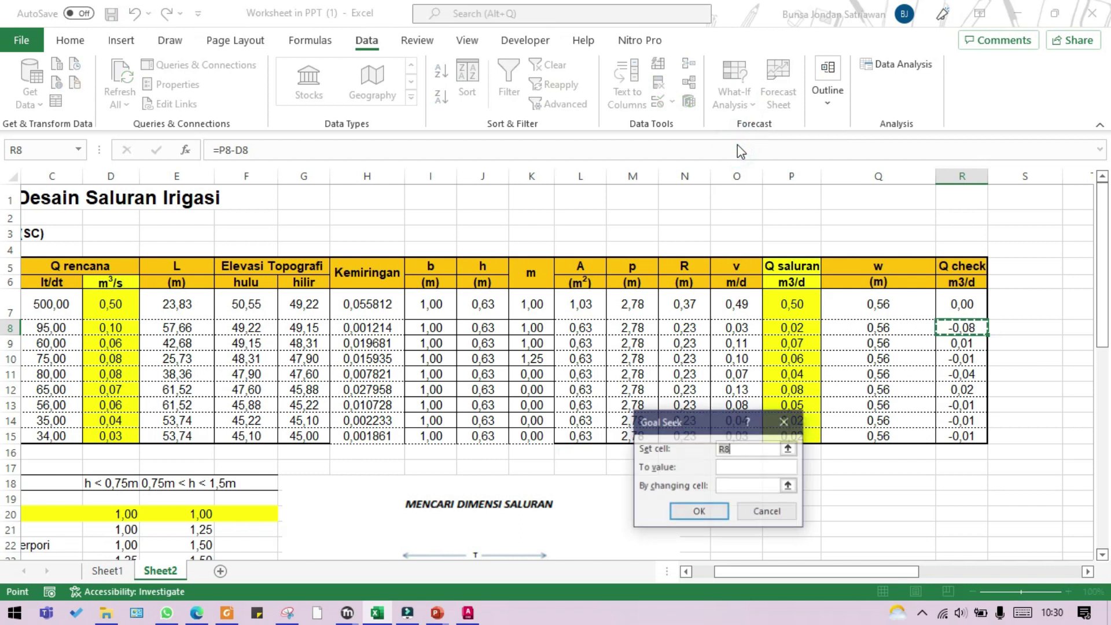
click(958, 329)
click(739, 464)
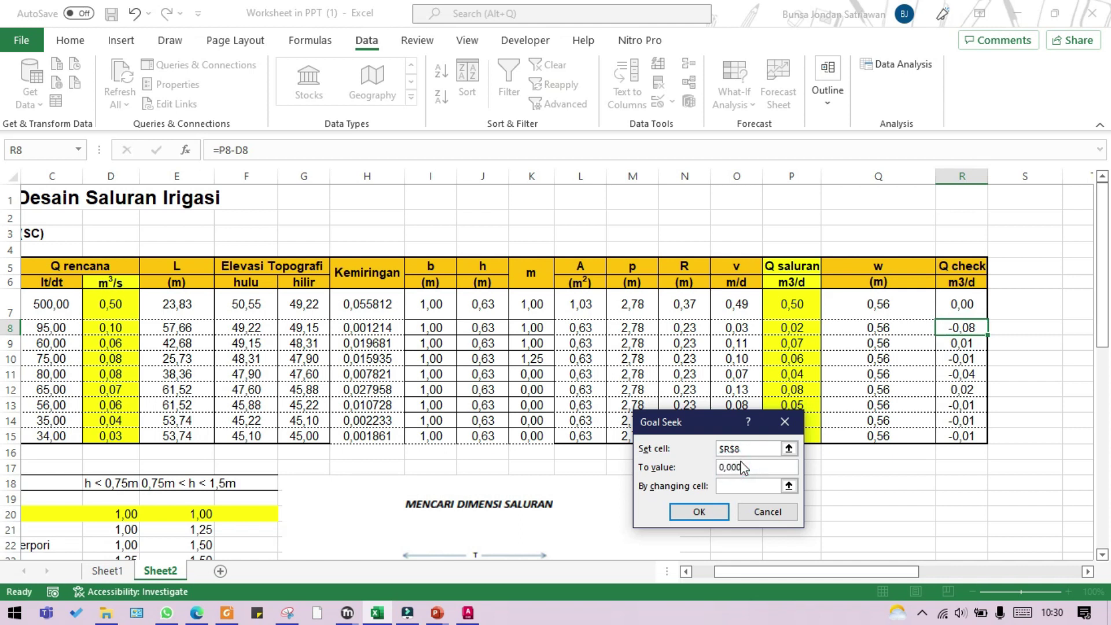
text(0,0000)
click(746, 485)
click(485, 331)
click(699, 511)
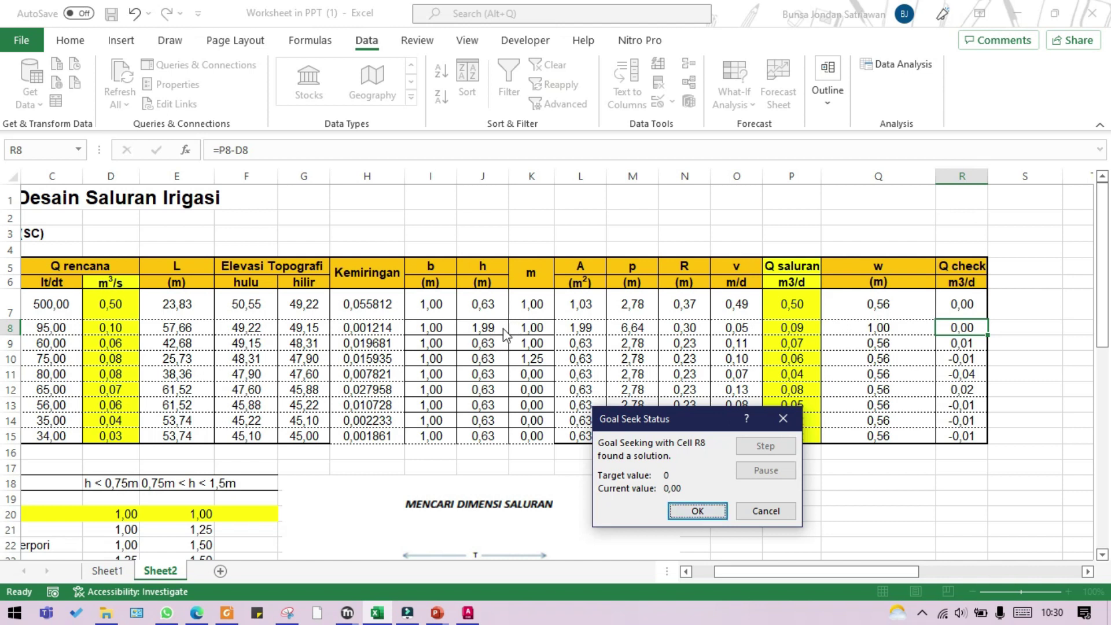
click(697, 512)
Run Goal Seek to bring the Q check in R9 to 0,0000 by changing h in J9, and keep the solution
click(961, 358)
click(961, 343)
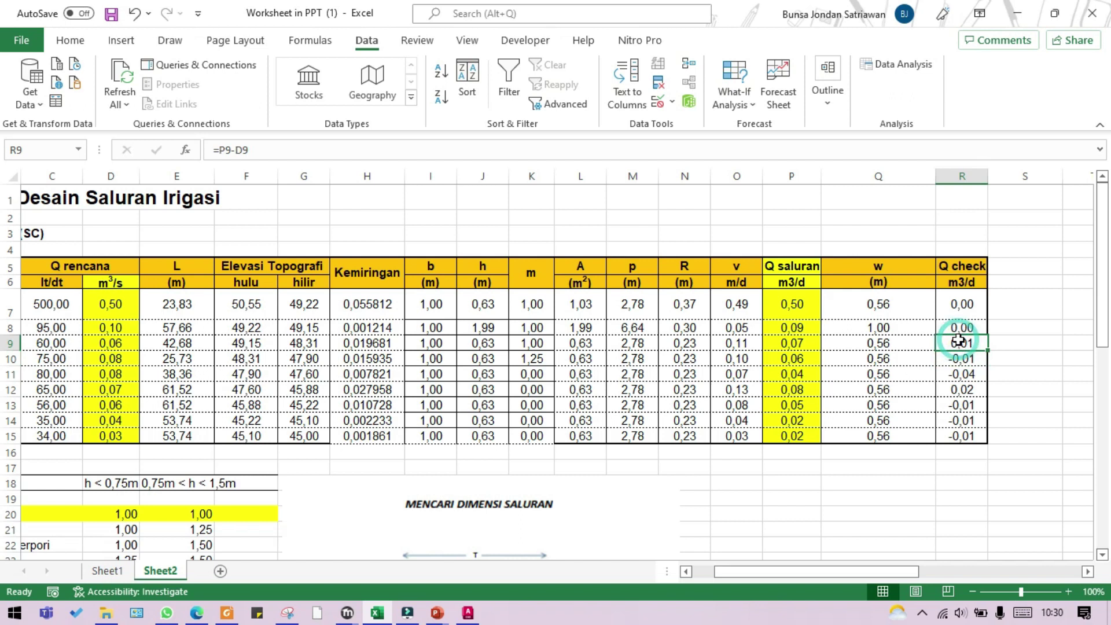
click(738, 104)
click(752, 149)
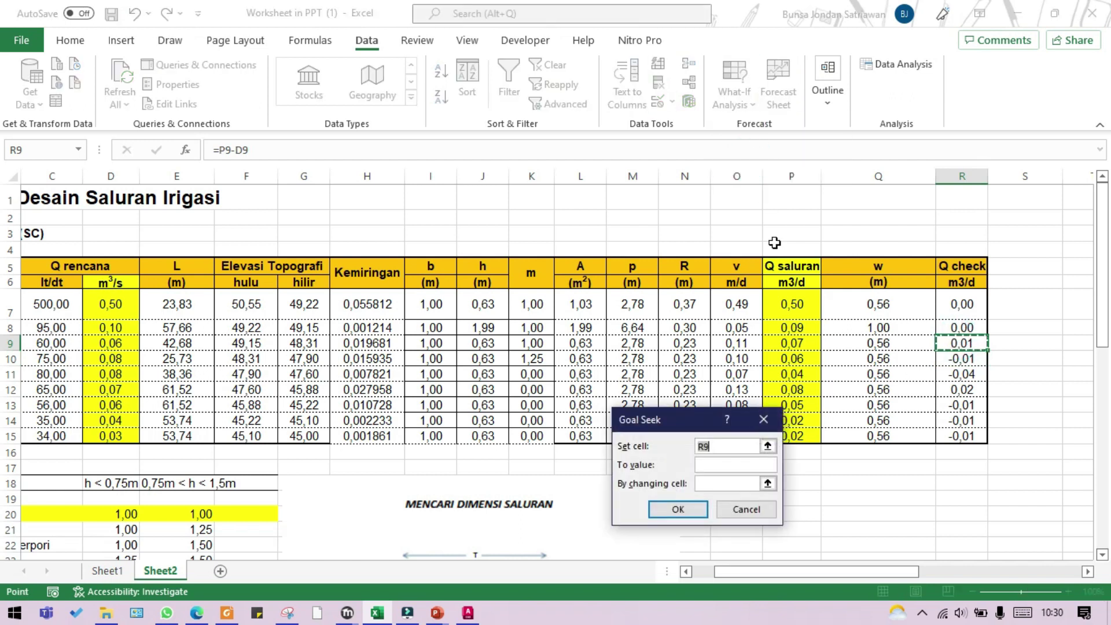
click(955, 345)
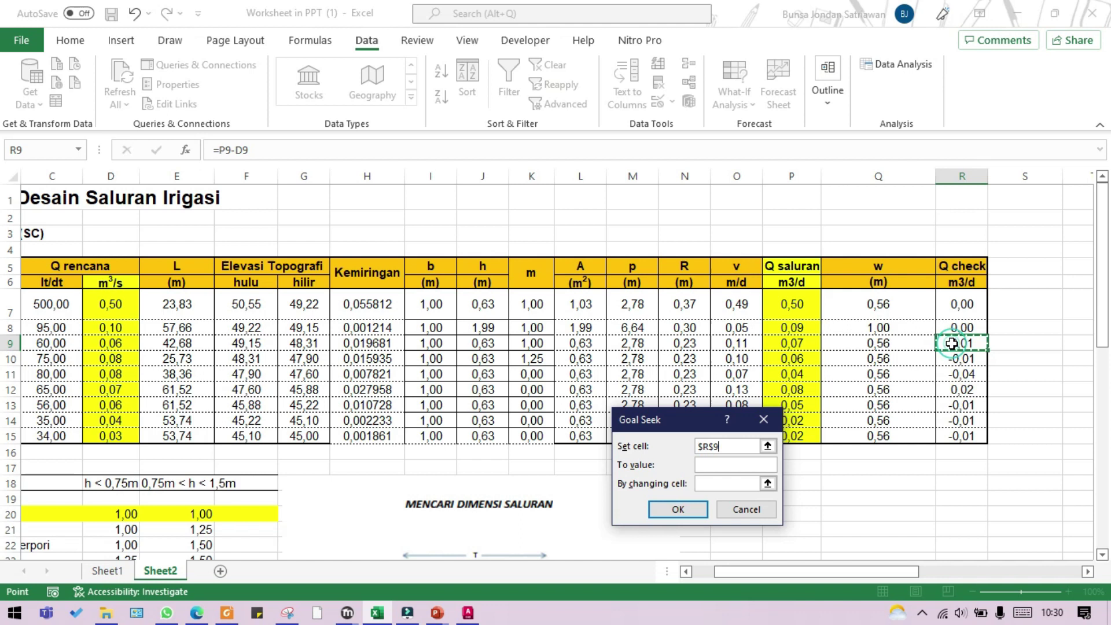
click(741, 465)
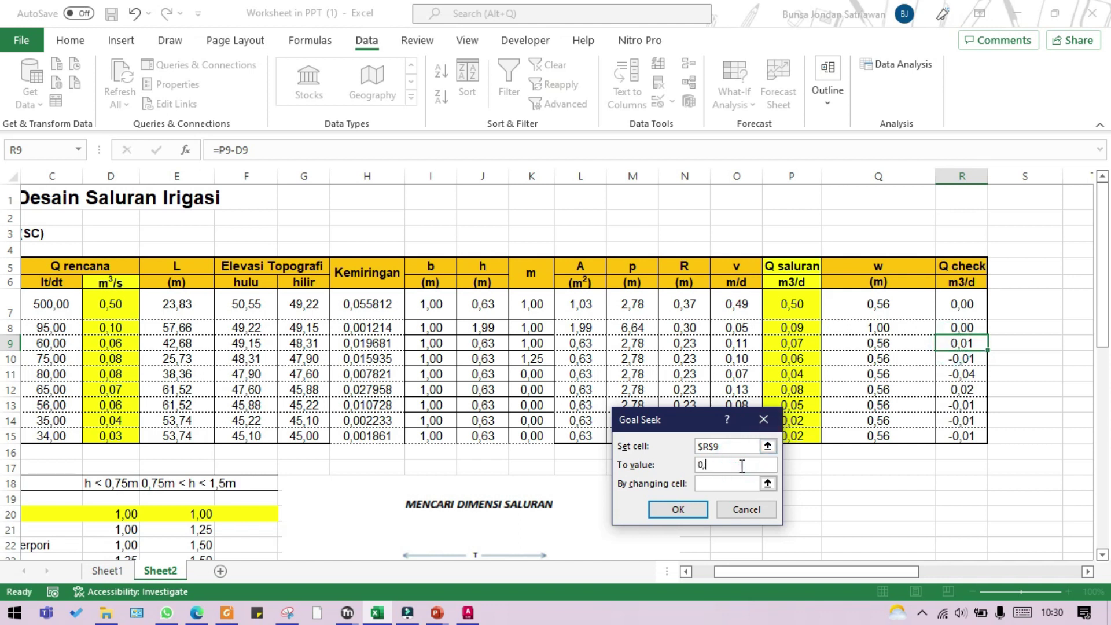
drag(741, 464, 690, 467)
click(710, 485)
click(483, 343)
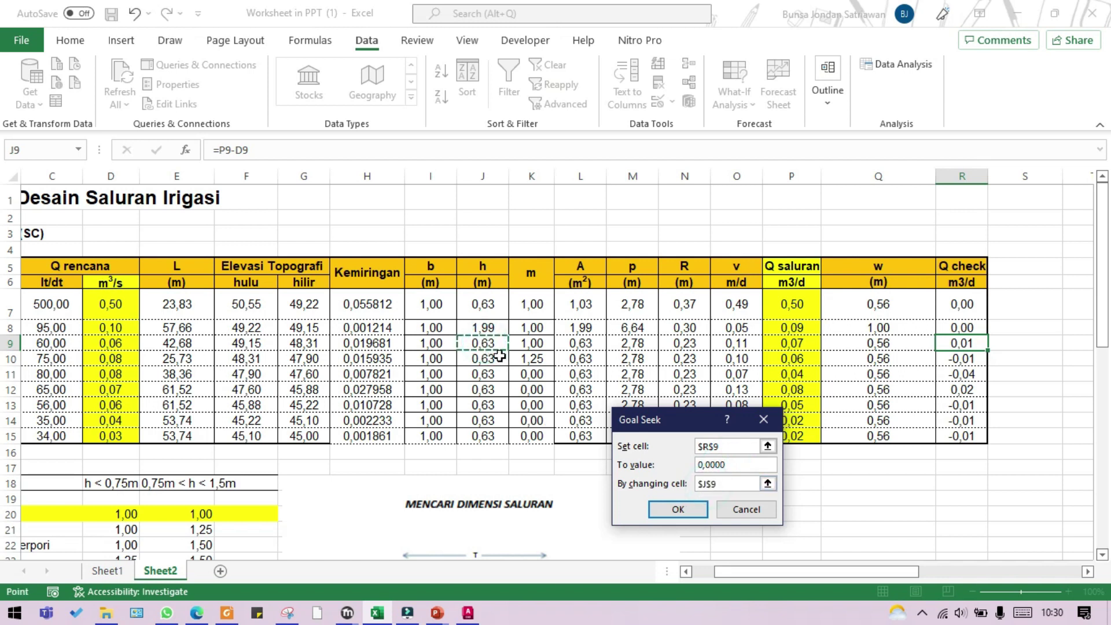
key(Return)
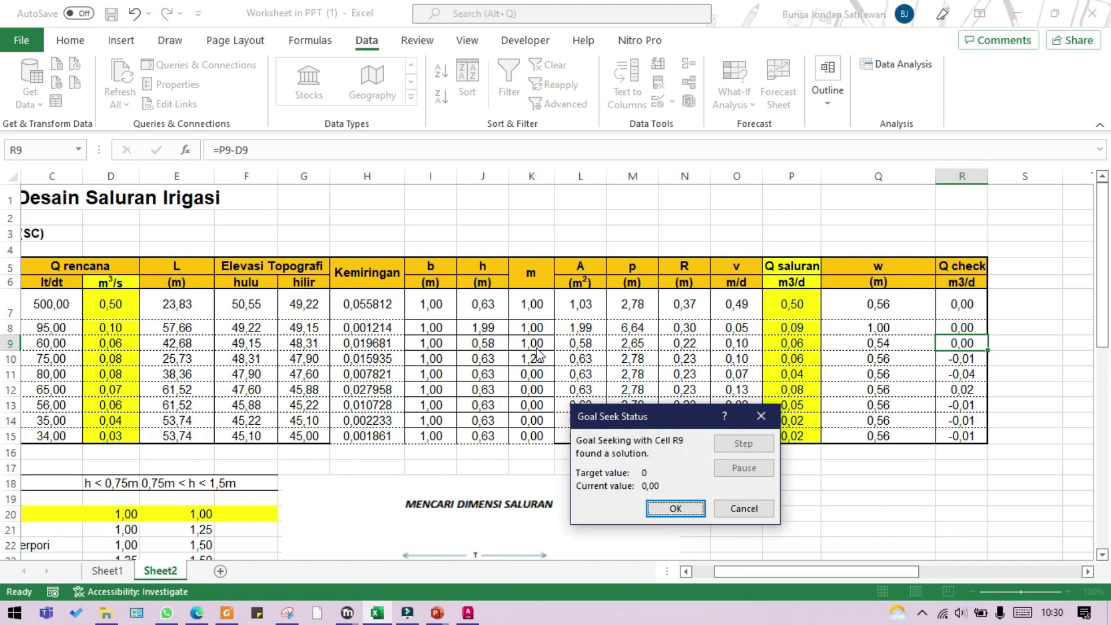
click(658, 510)
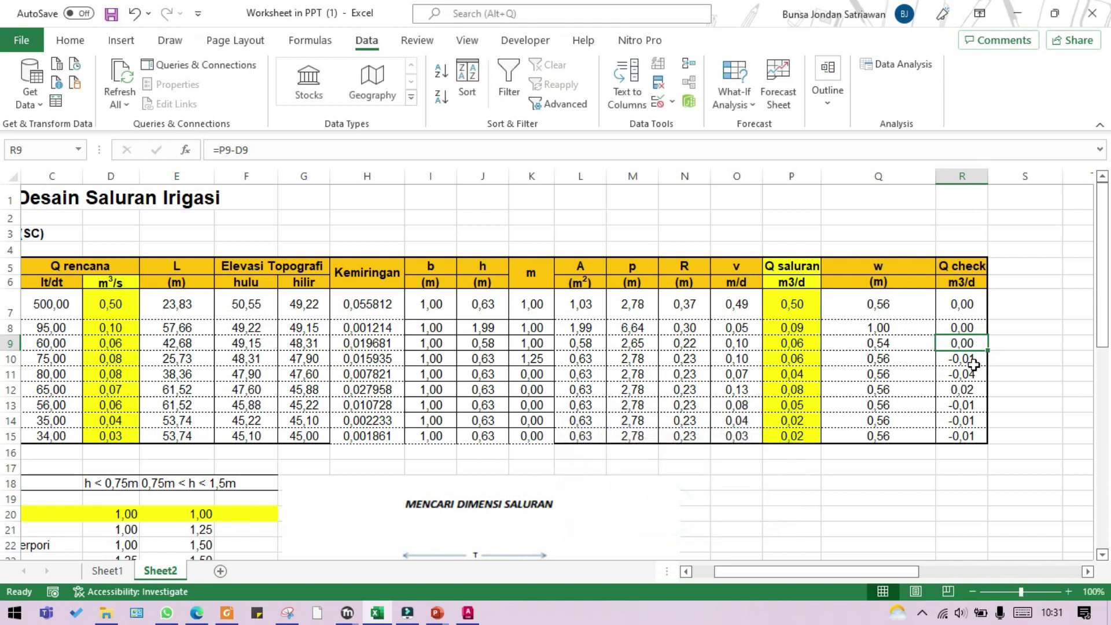
Run Goal Seek to bring the Q check in R10 to 0,0000 by changing h in J10, and keep the solution
click(965, 359)
click(741, 105)
click(775, 150)
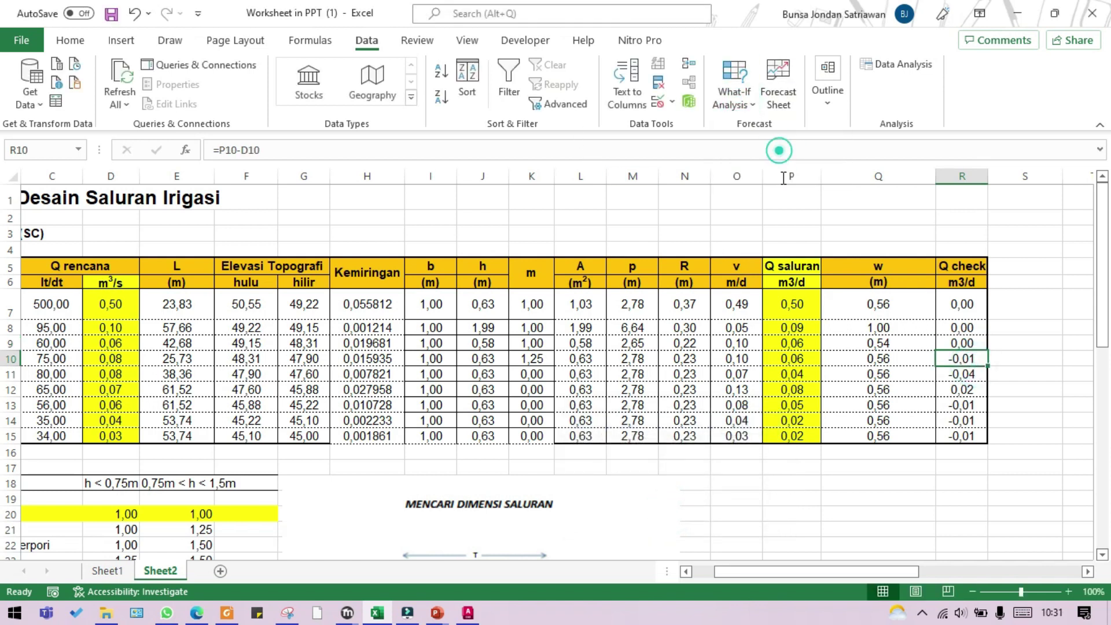
click(961, 360)
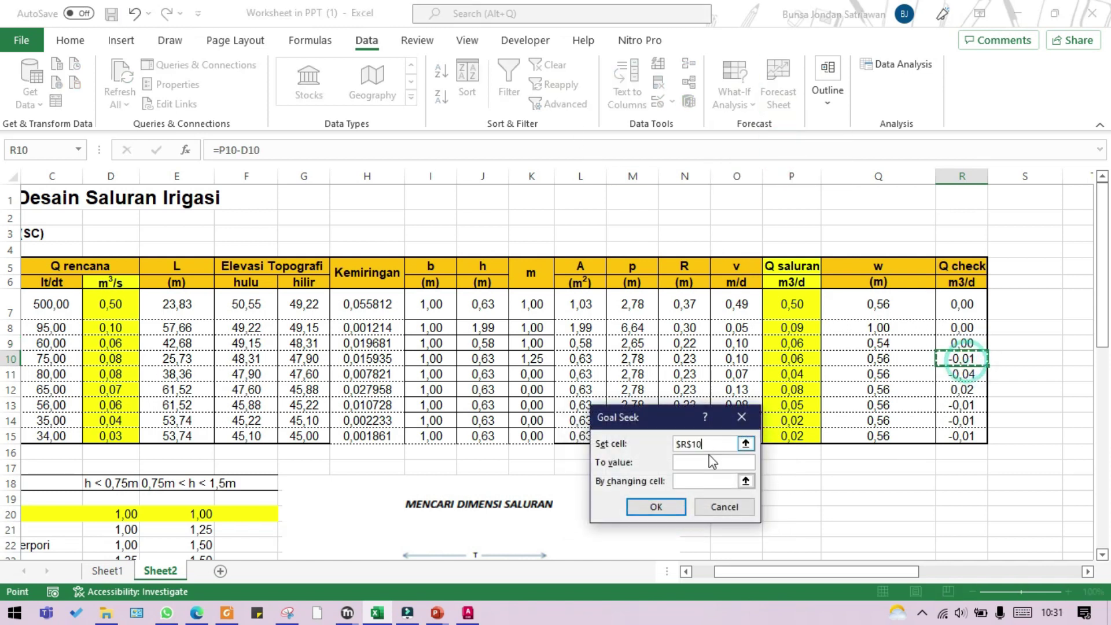
text(0,000)
click(711, 481)
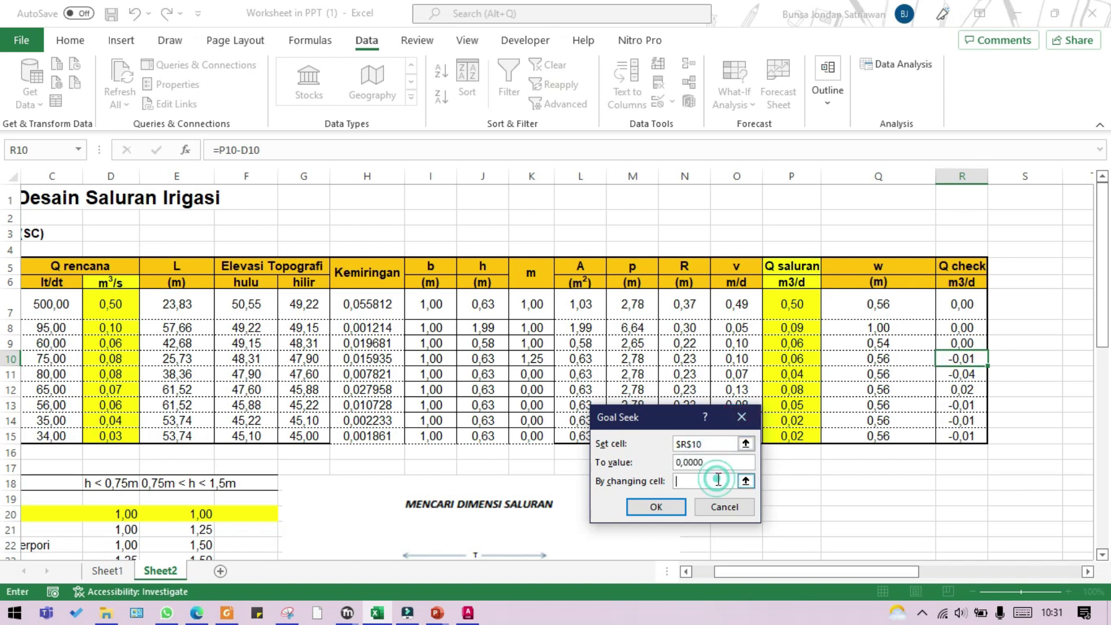
click(529, 358)
click(486, 359)
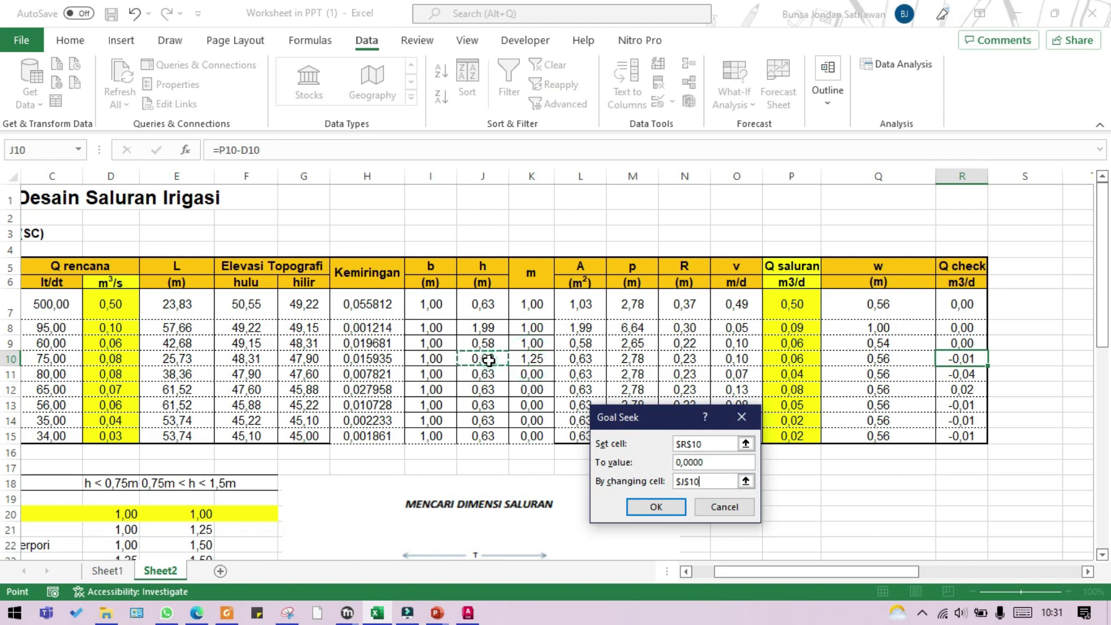
key(Escape)
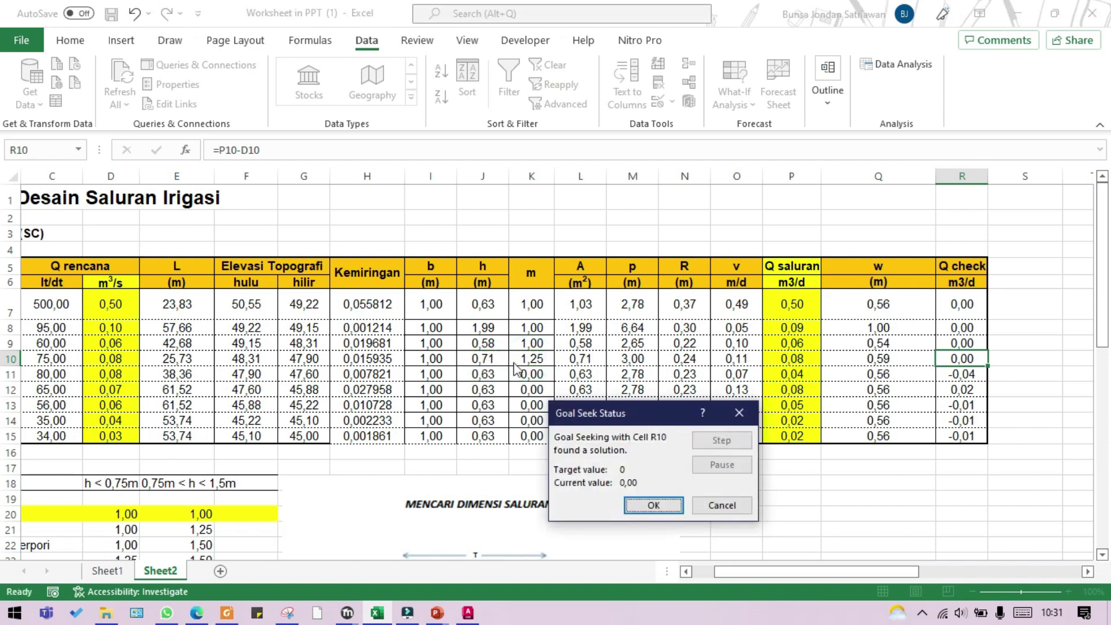
click(649, 504)
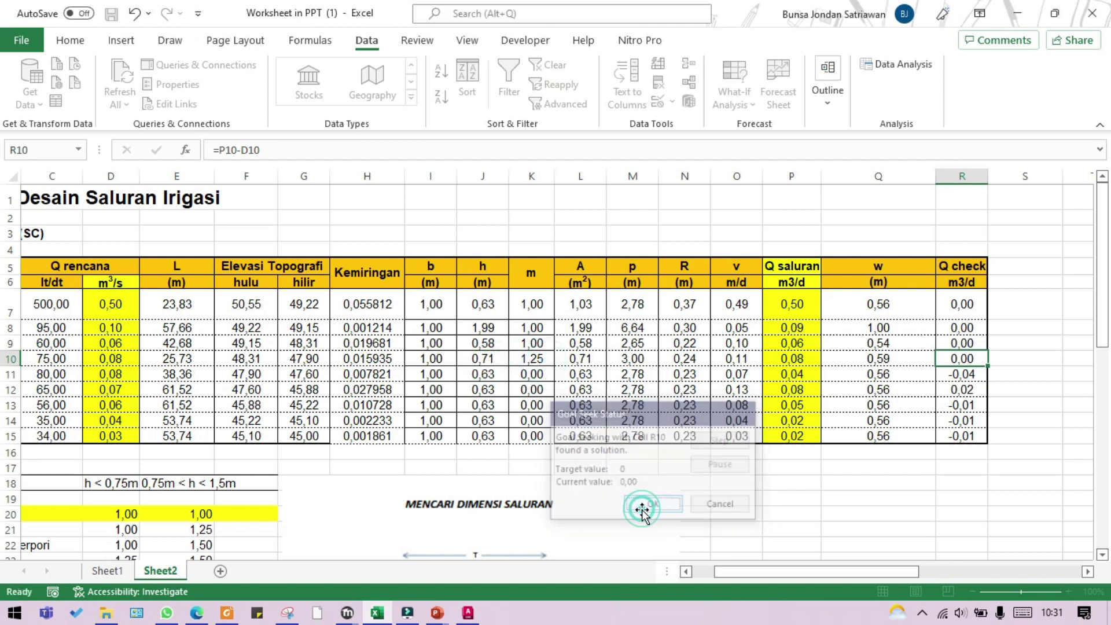
Fill the m formula in K8 down through K15
click(531, 346)
click(537, 327)
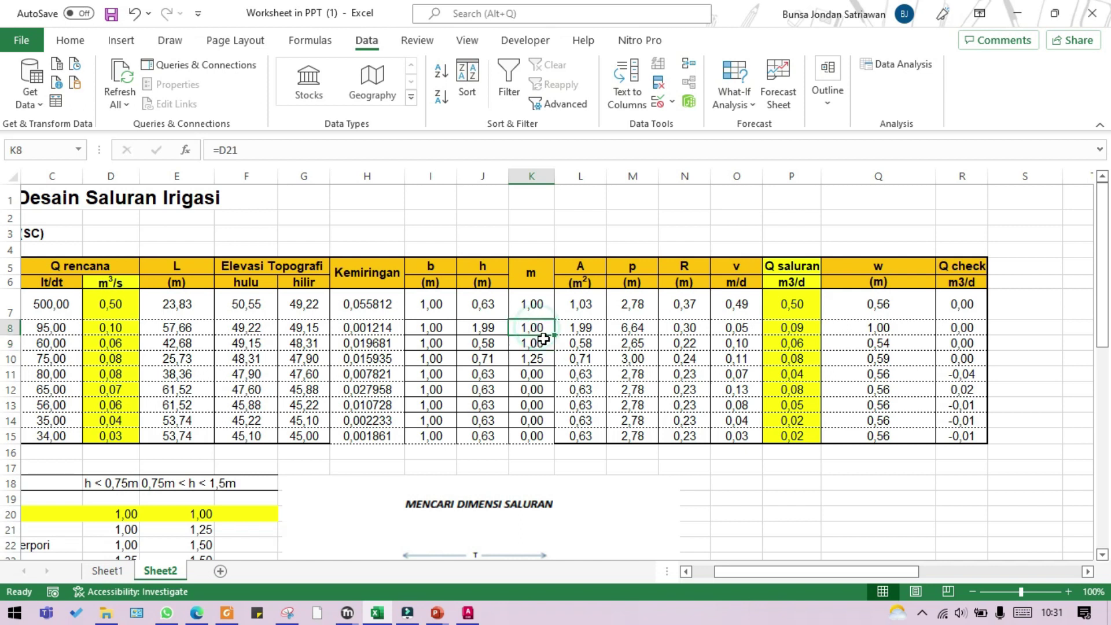
drag(556, 336, 539, 437)
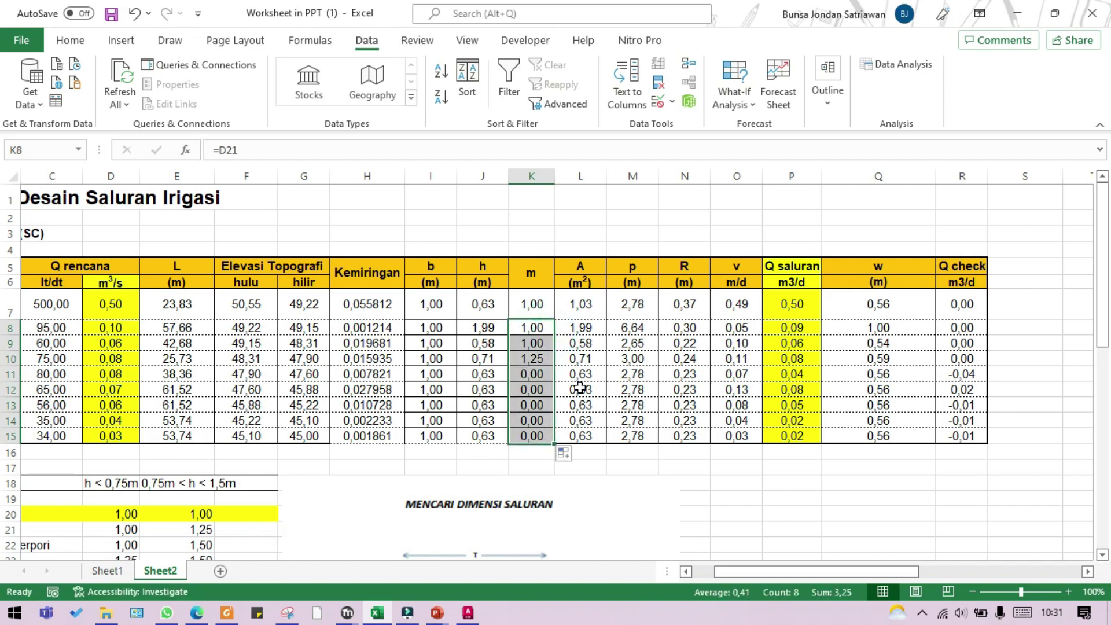
Copy the cell formatting of the A values in L7:L15 onto the b, h and m cells in I7:K15
drag(586, 306, 580, 427)
click(70, 40)
click(50, 102)
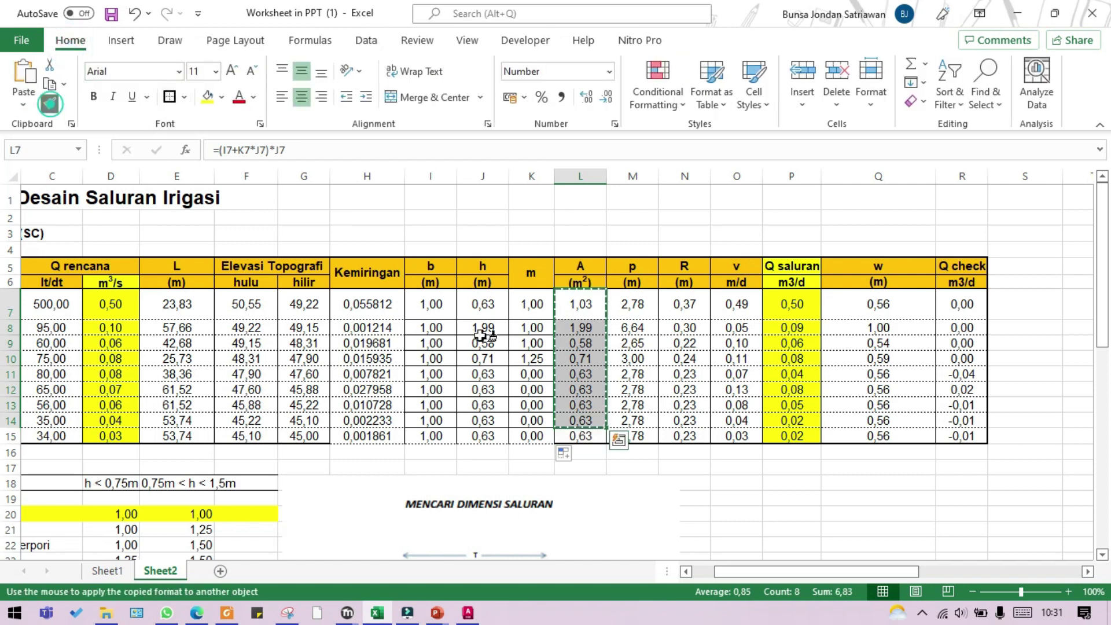
drag(583, 304, 585, 433)
click(50, 103)
mouse_move(541, 305)
mouse_down()
mouse_move(544, 327)
mouse_move(426, 430)
mouse_up()
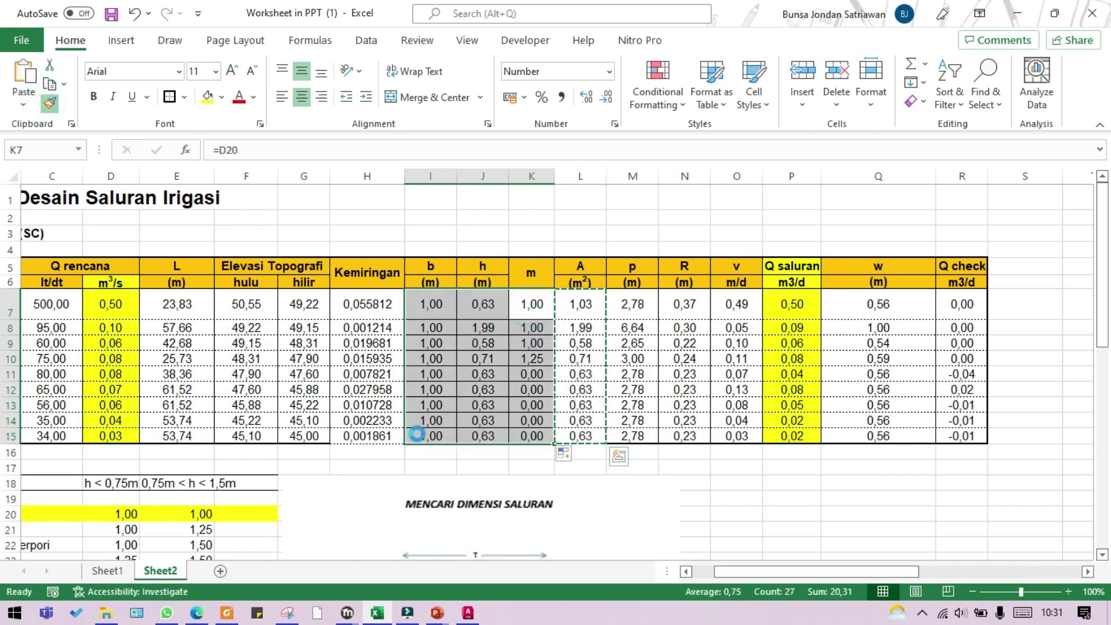
click(495, 374)
click(632, 380)
Copy the b column's formatting onto the Kemiringan values in H7:H15 and display them with six decimals
mouse_move(451, 301)
mouse_down()
mouse_move(431, 359)
mouse_move(431, 431)
mouse_up()
click(50, 103)
mouse_move(347, 304)
mouse_down()
mouse_move(364, 341)
mouse_move(365, 442)
mouse_up()
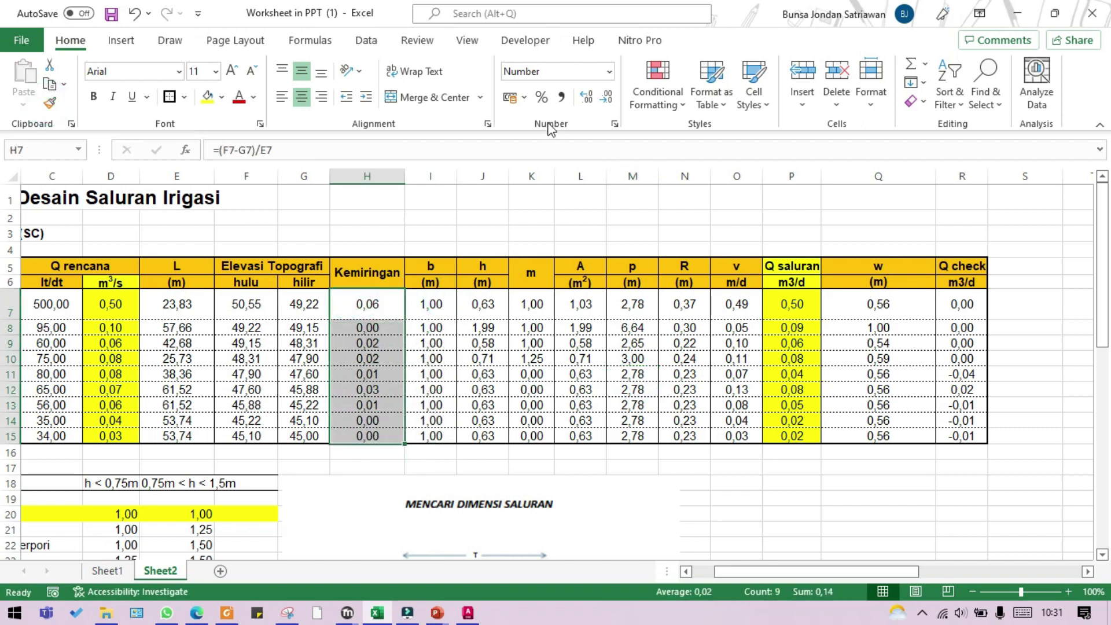
click(587, 97)
click(587, 96)
click(587, 97)
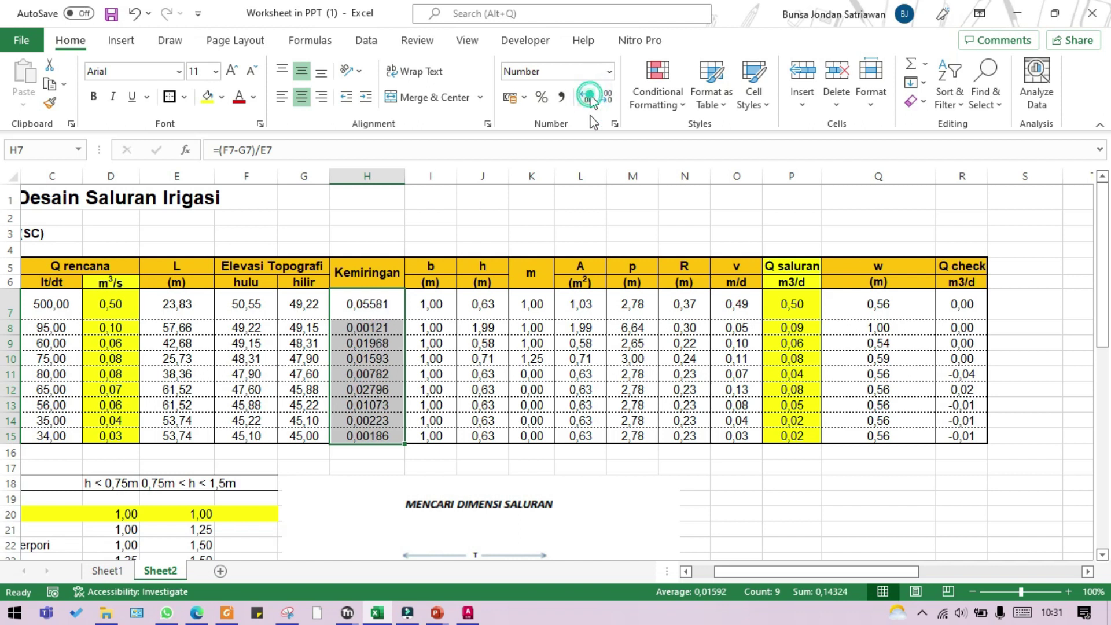
click(587, 96)
click(578, 302)
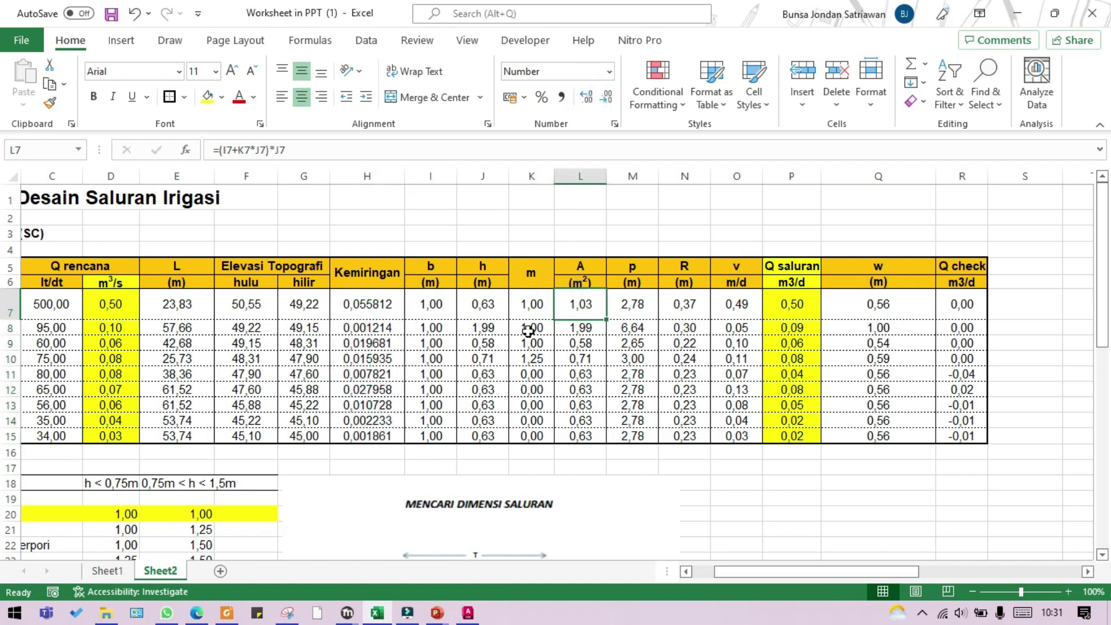
Run Goal Seek to bring the Q check in R11 to 0,0000 by changing h in J11, and keep the solution
click(975, 375)
click(975, 405)
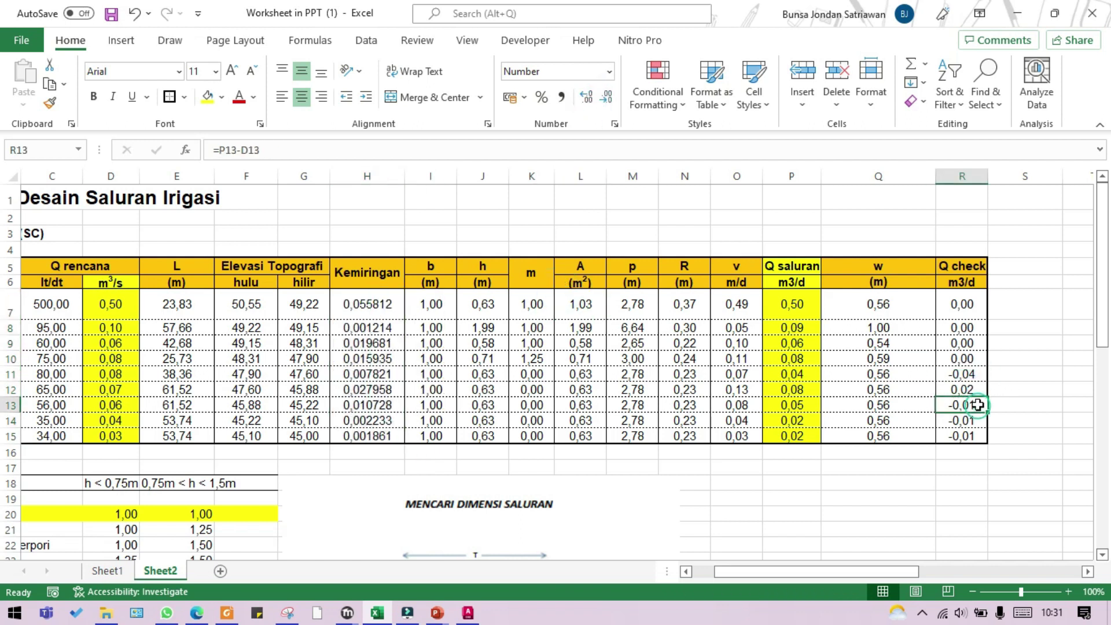
click(973, 374)
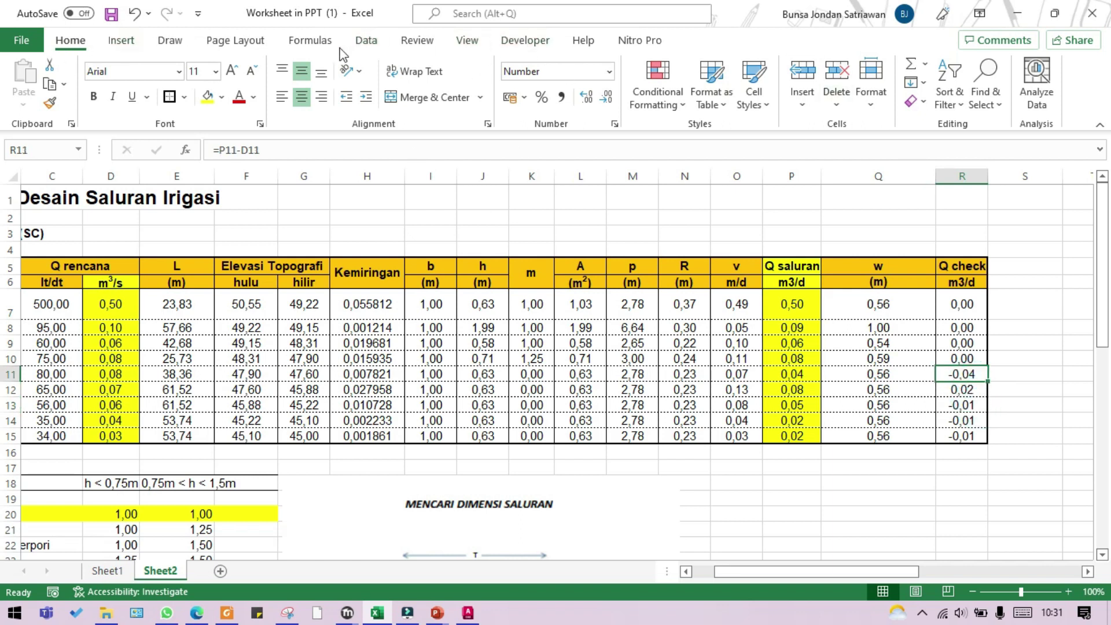
click(366, 41)
click(735, 102)
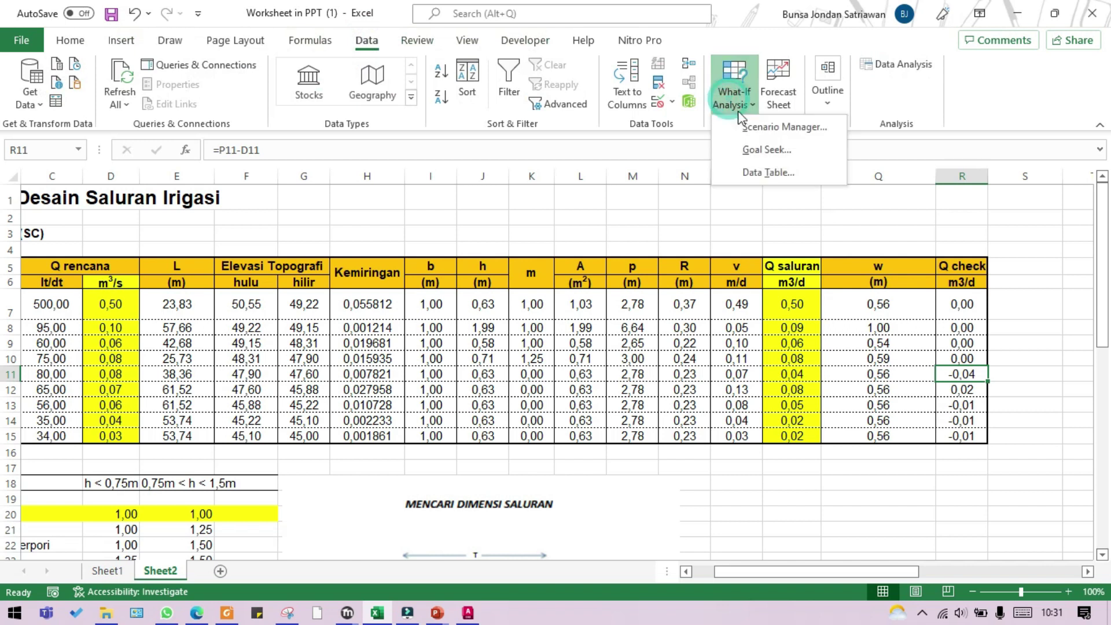
click(752, 149)
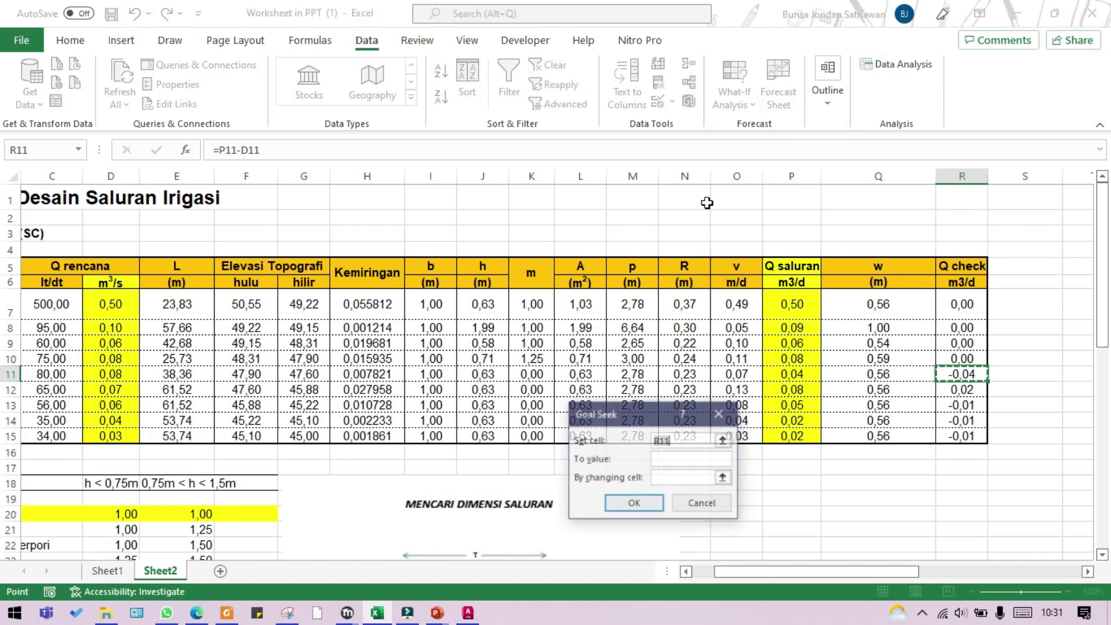
click(967, 373)
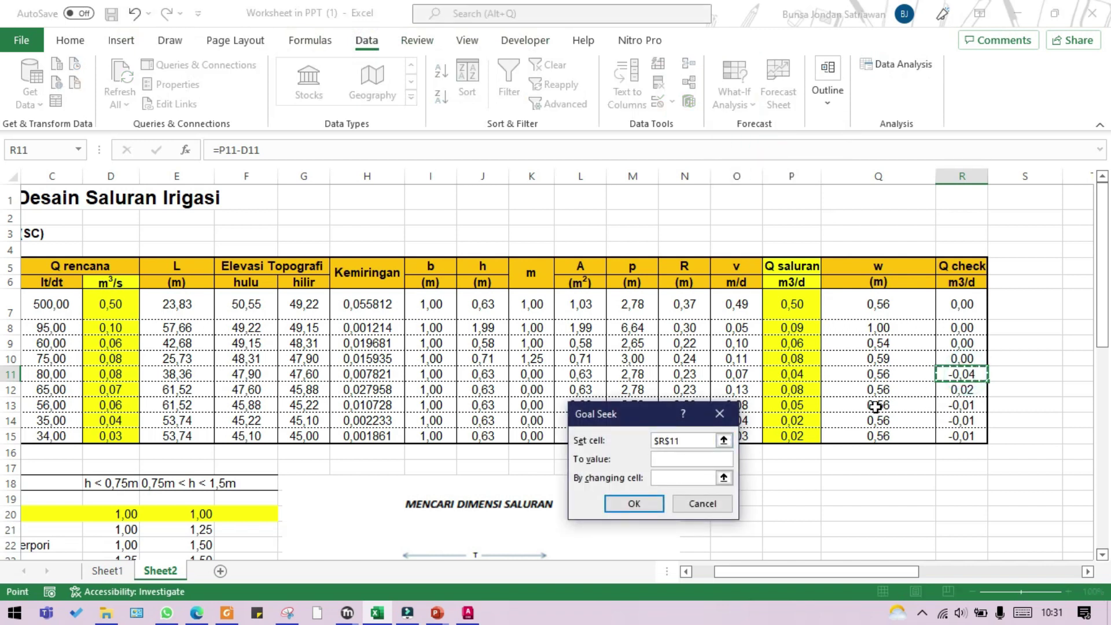
click(688, 458)
text(0,000)
key(Tab)
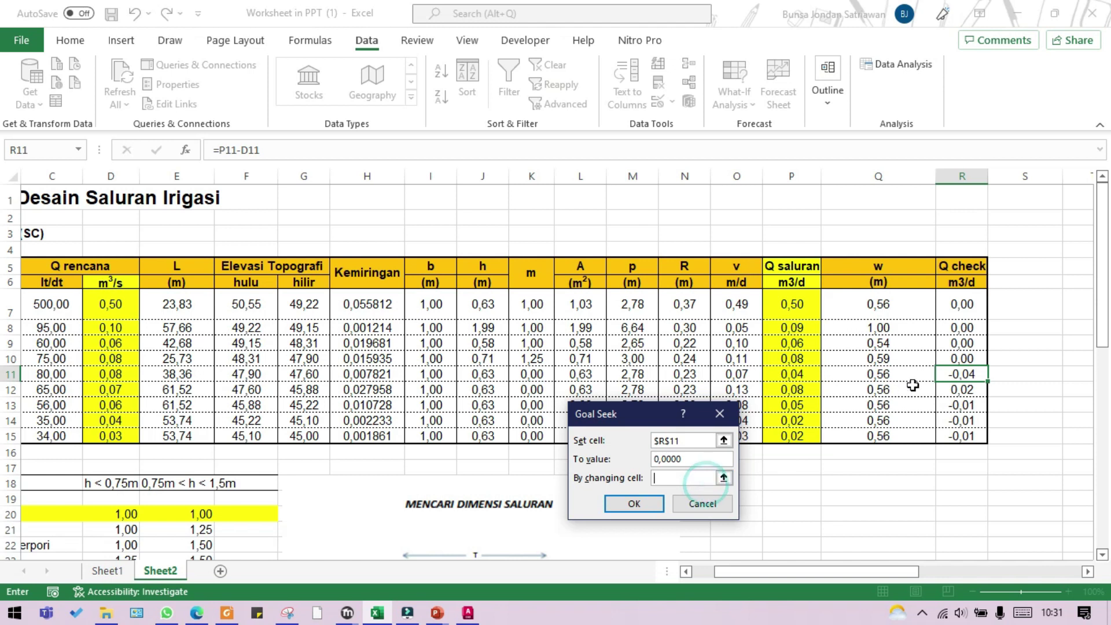
click(499, 372)
key(Return)
drag(583, 417, 701, 437)
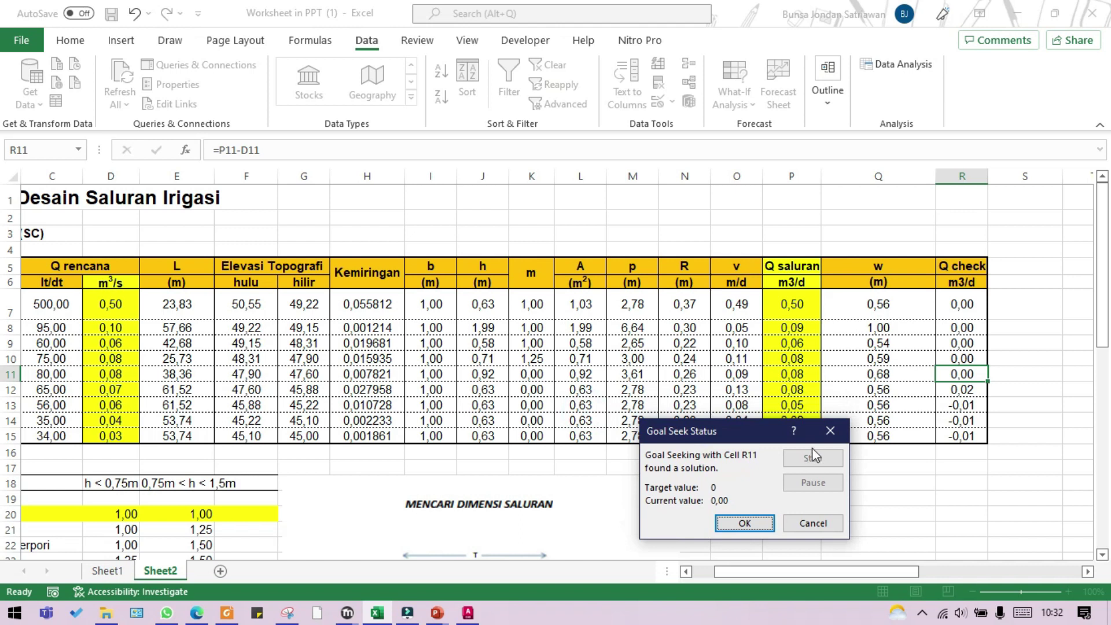
click(744, 523)
Run Goal Seek to bring the Q check in R12 to 0,0000 by changing h in J12, and keep the solution
click(967, 391)
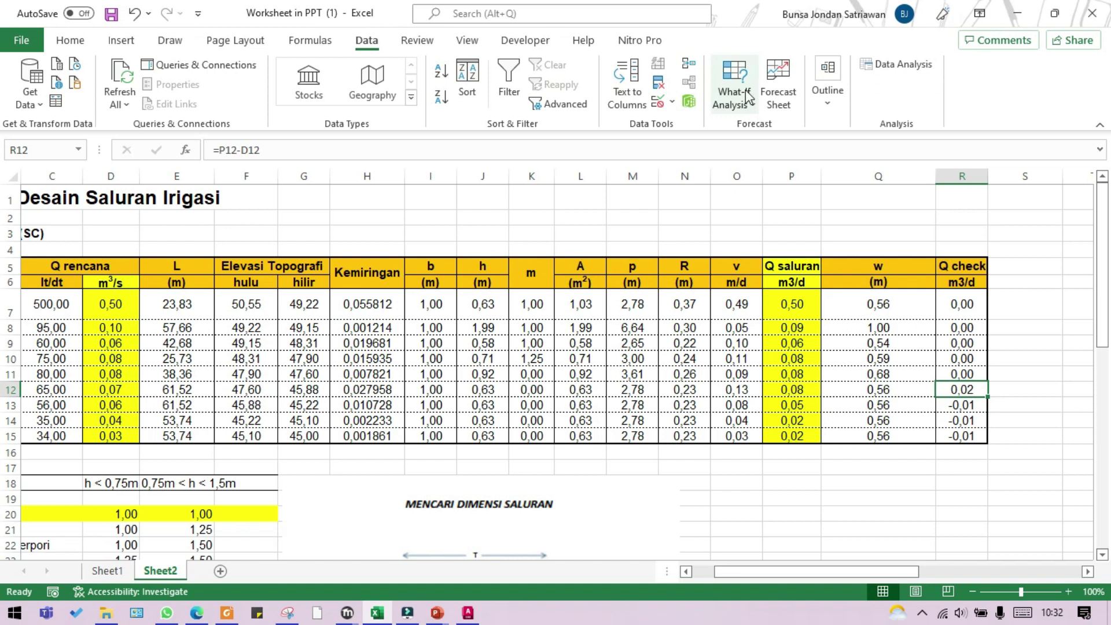
click(749, 108)
click(766, 149)
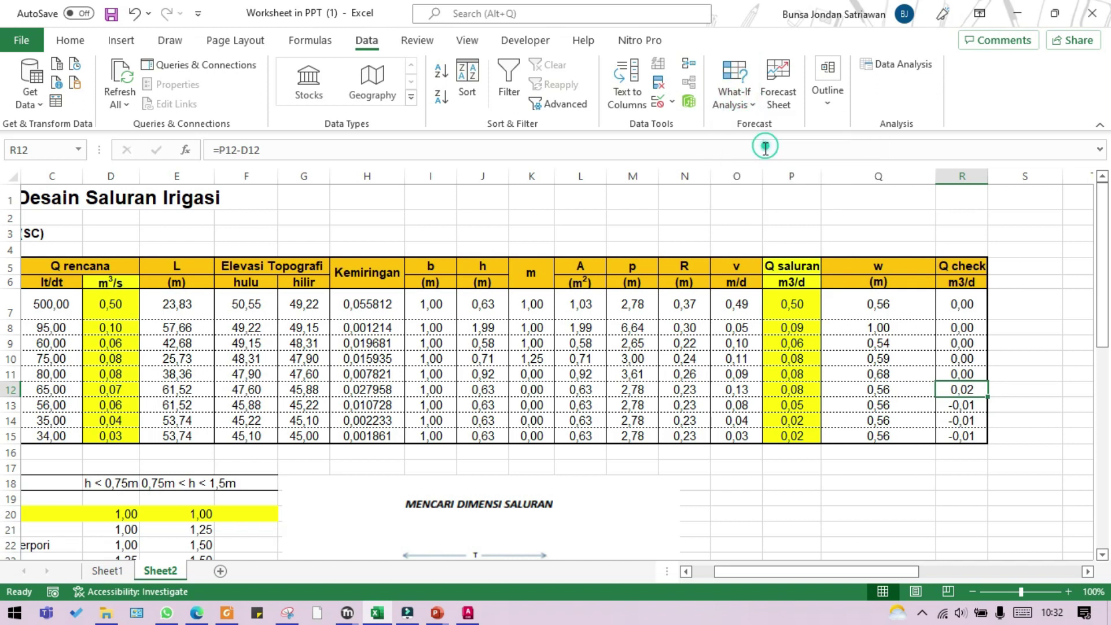
drag(743, 425, 762, 447)
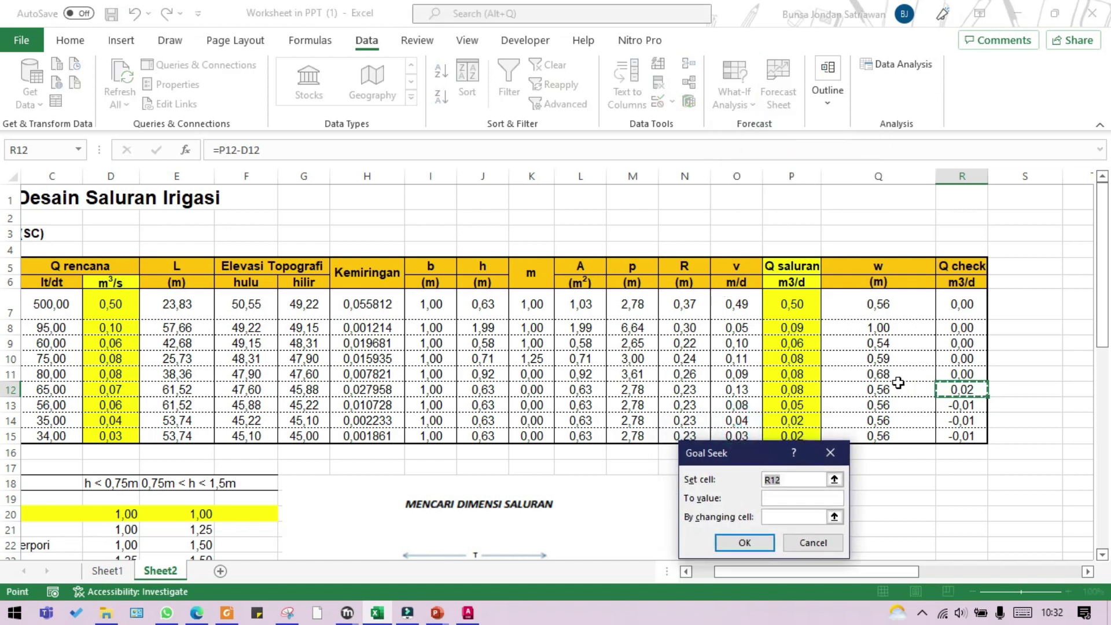
click(962, 389)
click(809, 501)
click(809, 501)
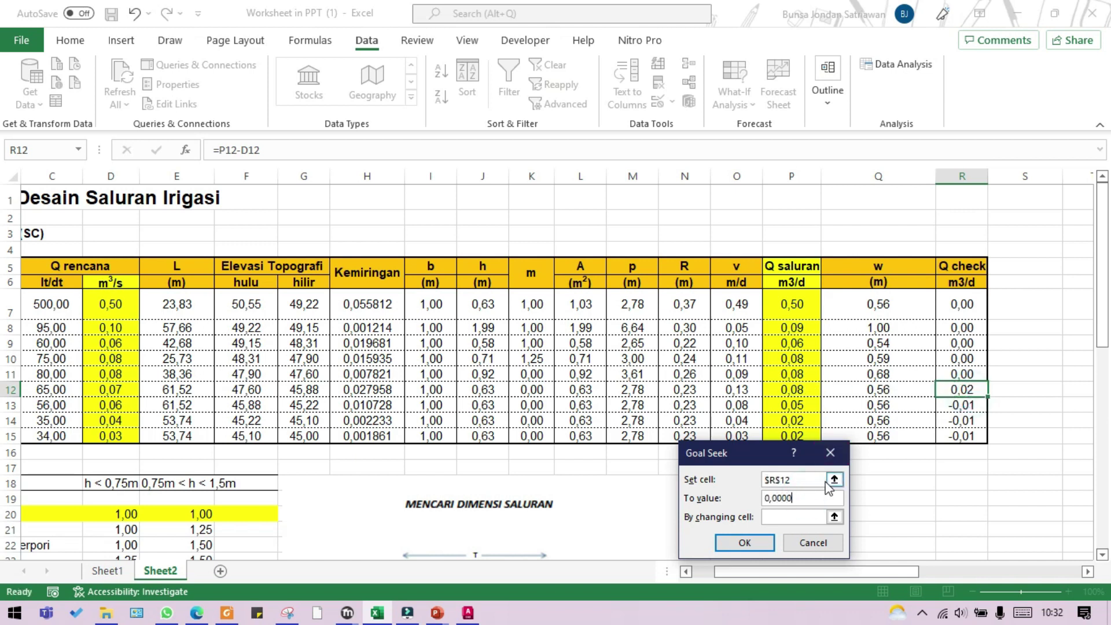
click(803, 520)
click(479, 391)
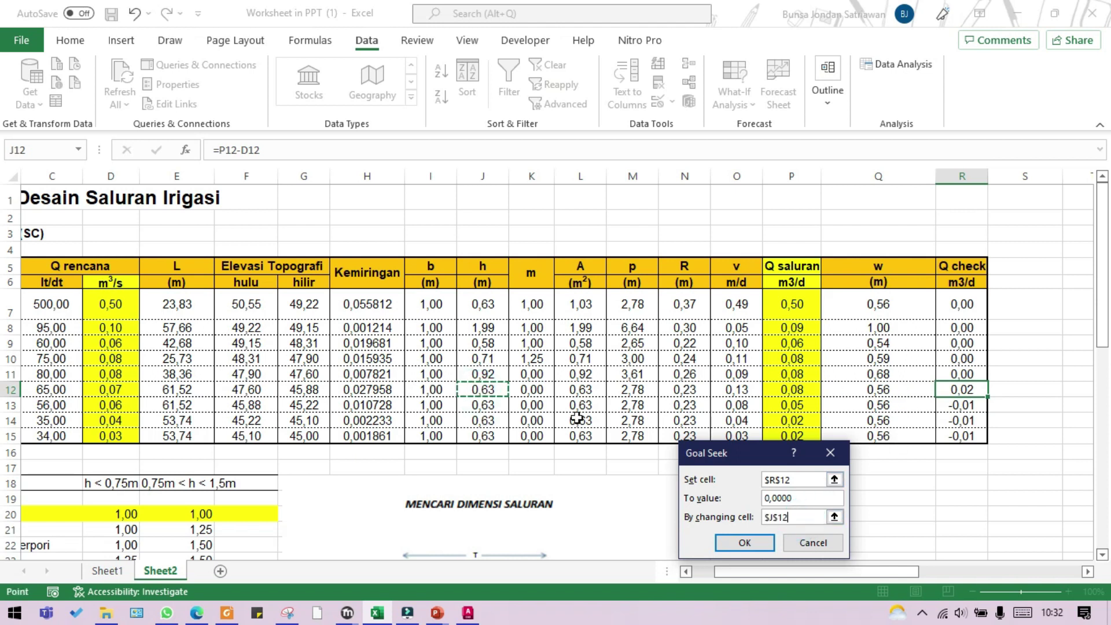
key(Return)
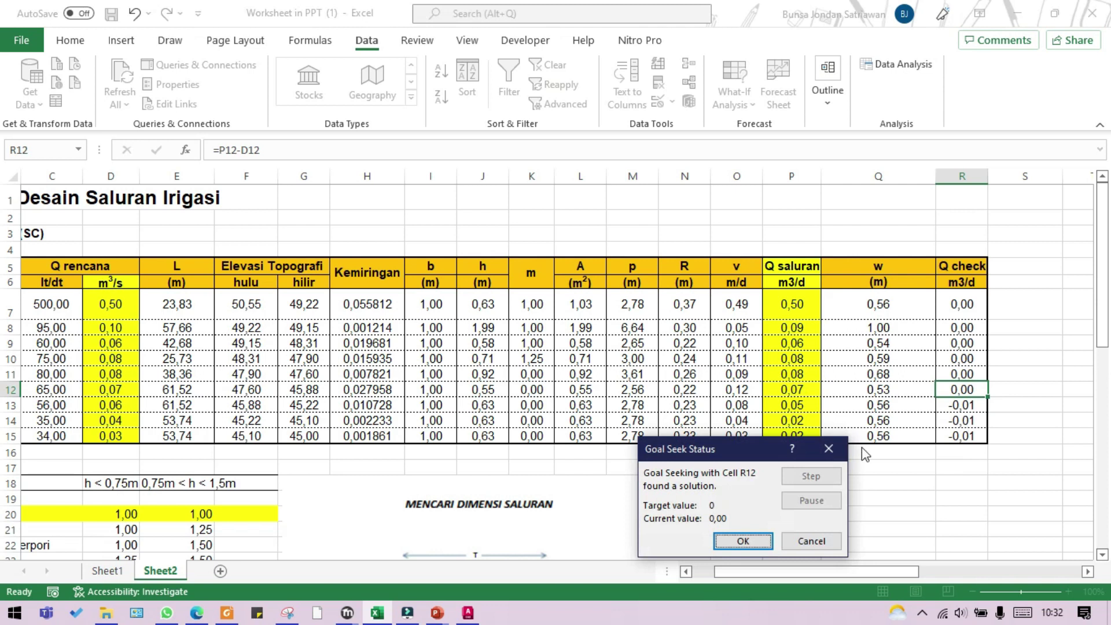
click(745, 540)
Run Goal Seek to bring the Q check in R13 to 0,0000 by changing h in J13, and keep the solution
click(966, 404)
click(734, 92)
click(779, 150)
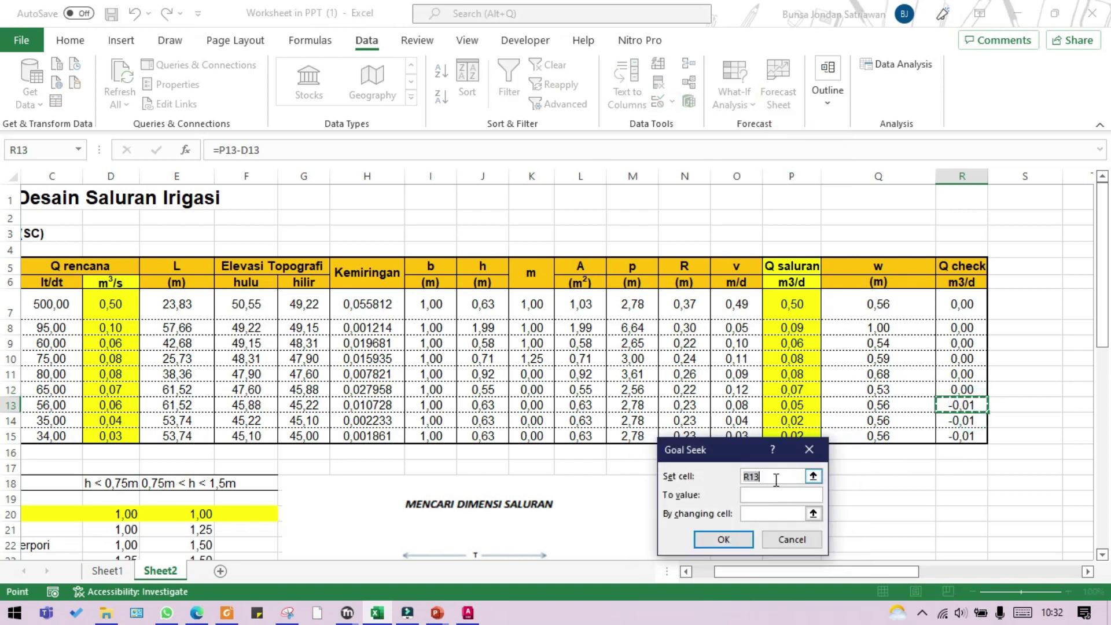
click(754, 494)
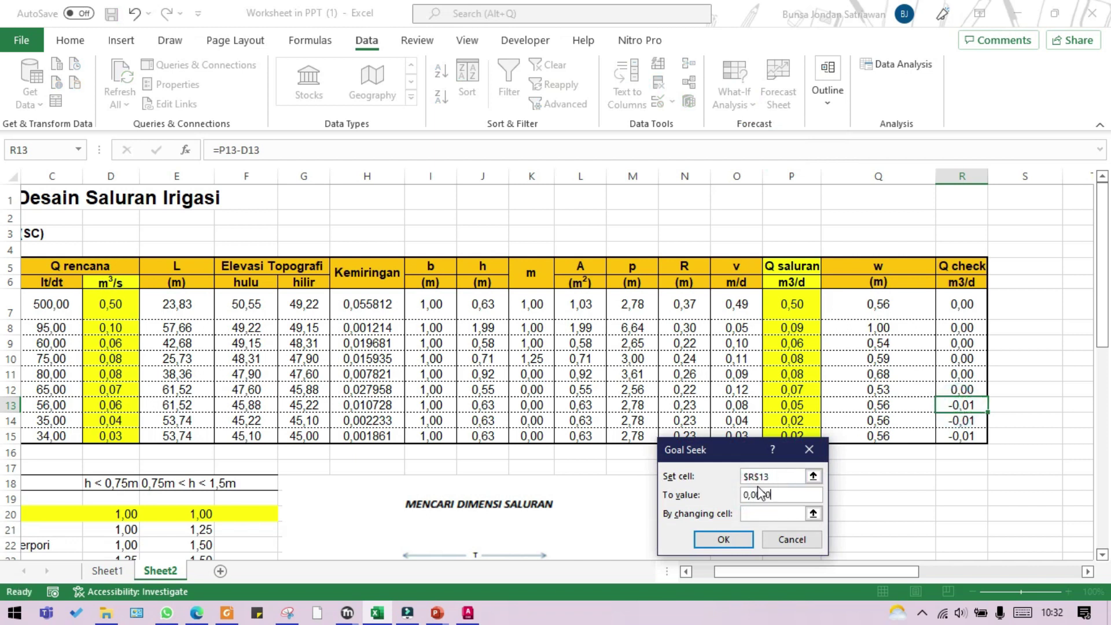
click(780, 514)
click(496, 404)
click(723, 539)
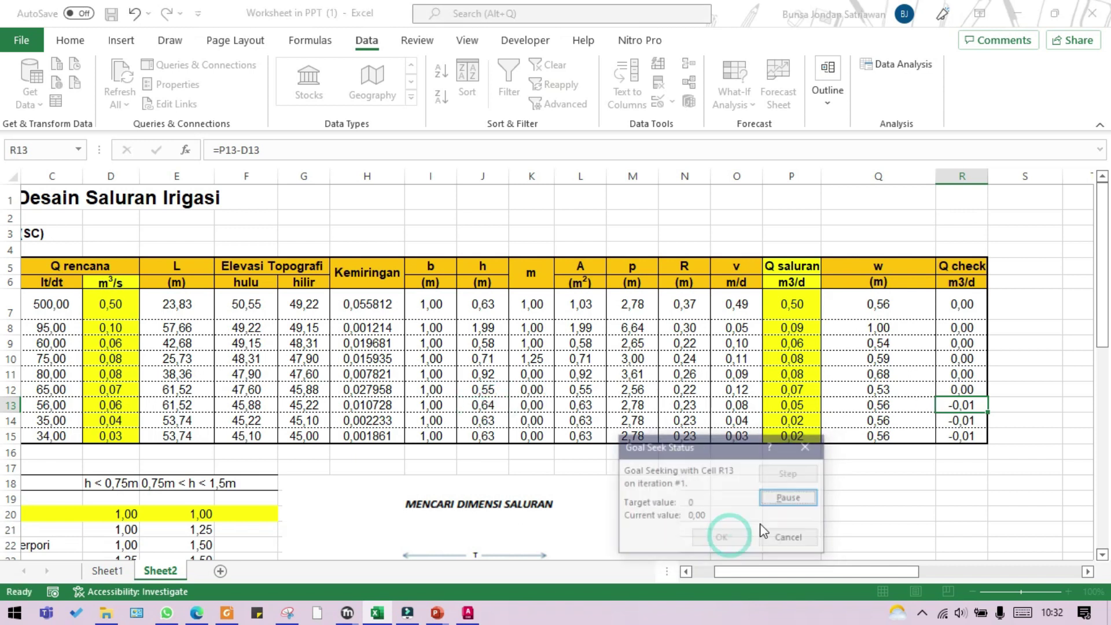
key(Return)
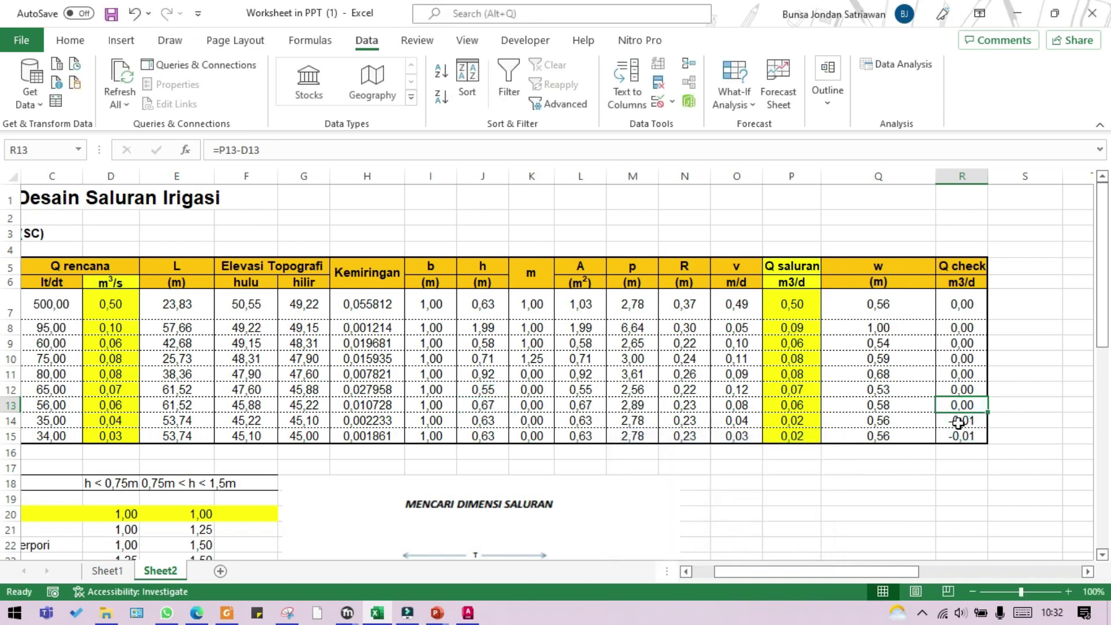
Run Goal Seek to bring the Q check in R14 to 0,0000 by changing h in J14, and keep the solution
click(963, 420)
click(748, 108)
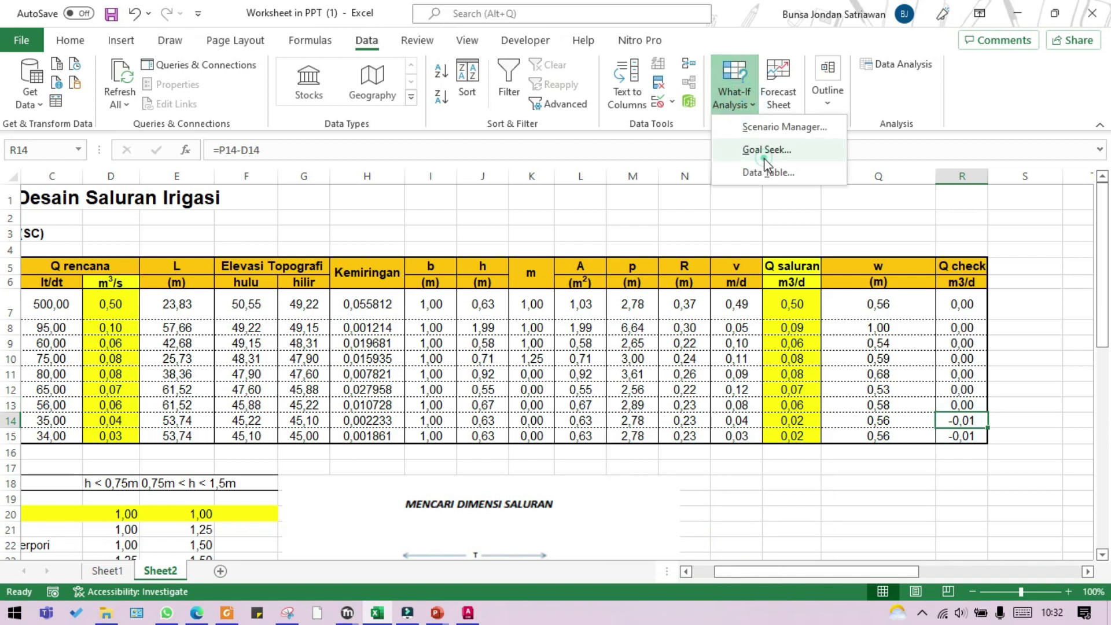
click(764, 160)
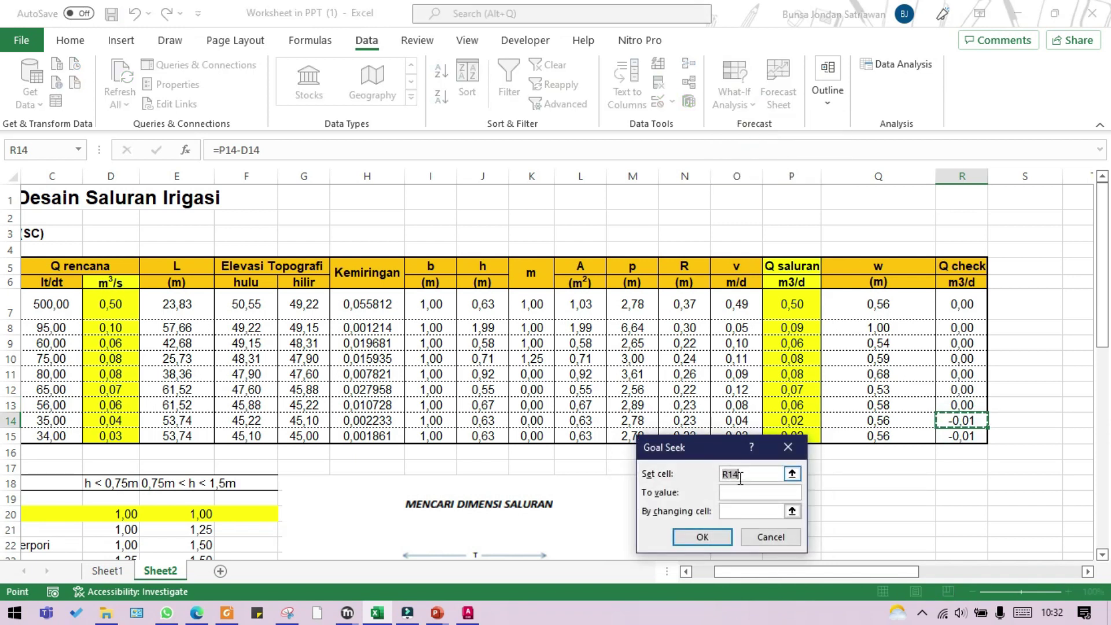
click(958, 421)
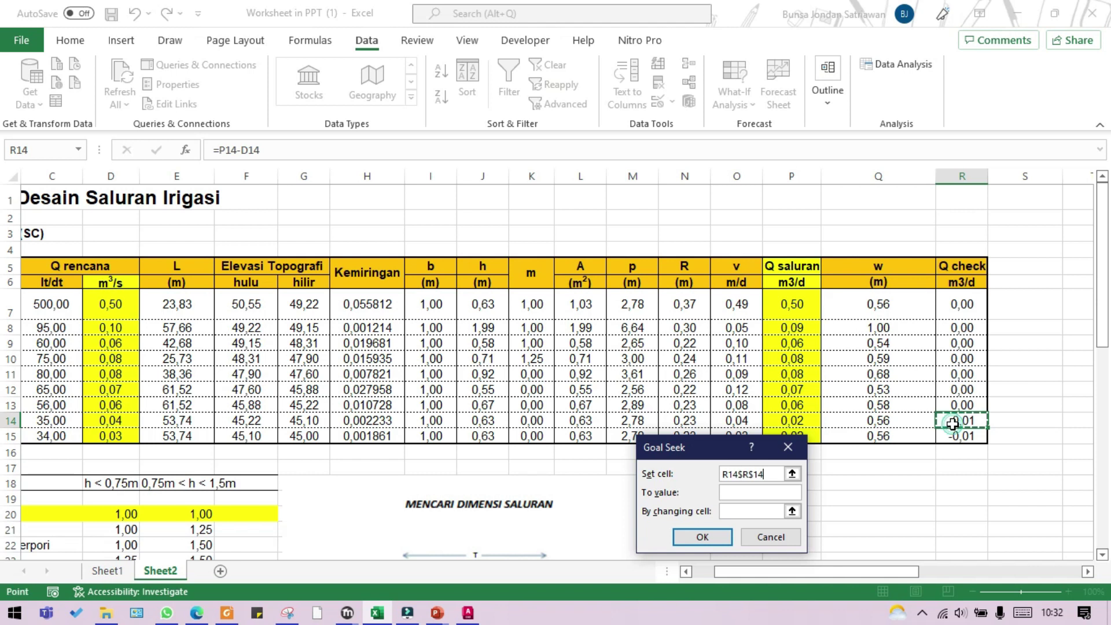
click(773, 473)
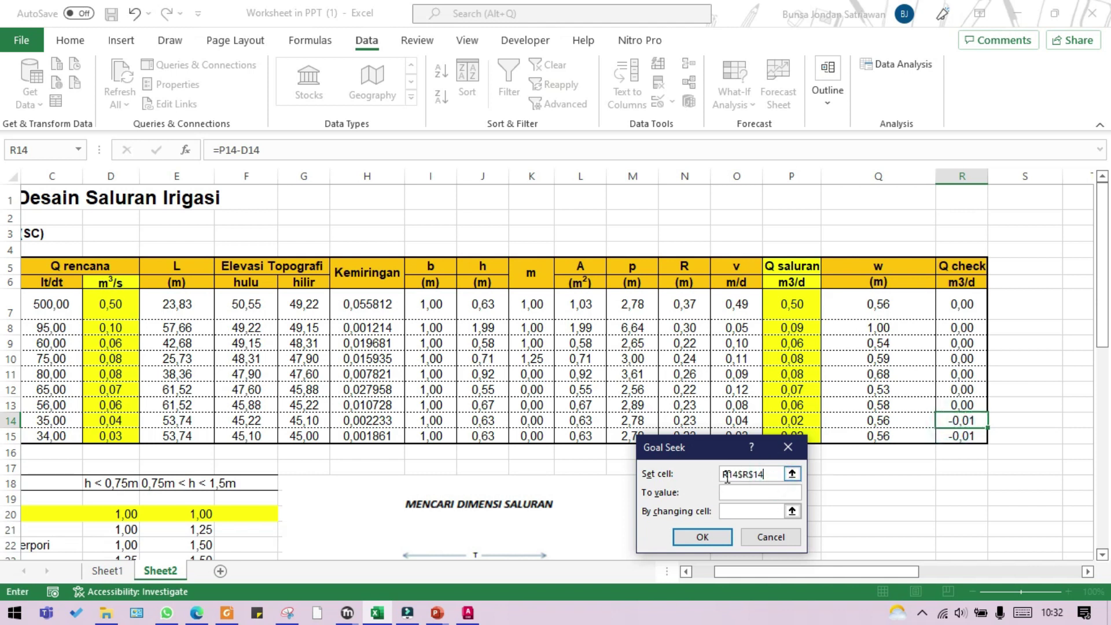
key(ctrl+a)
key(BackSpace)
click(958, 420)
key(Tab)
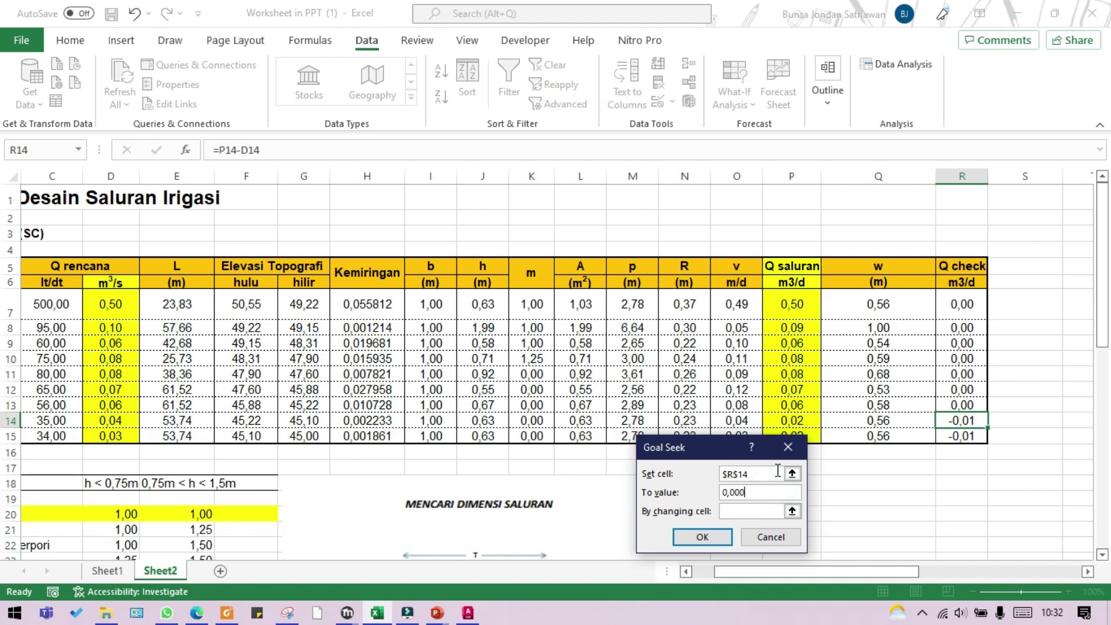
click(754, 511)
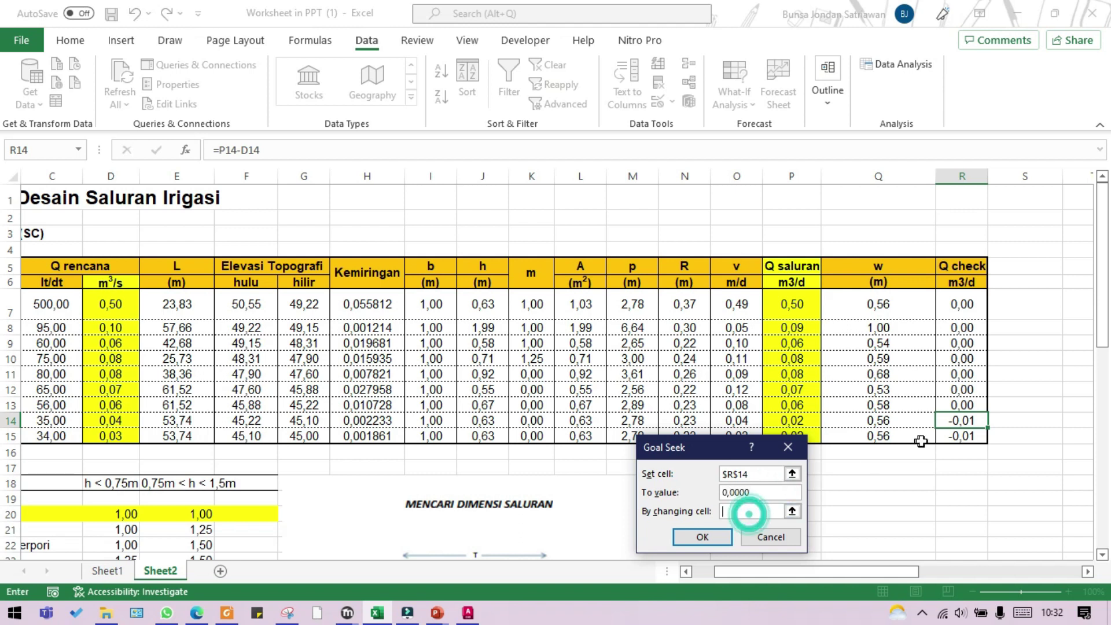
click(491, 421)
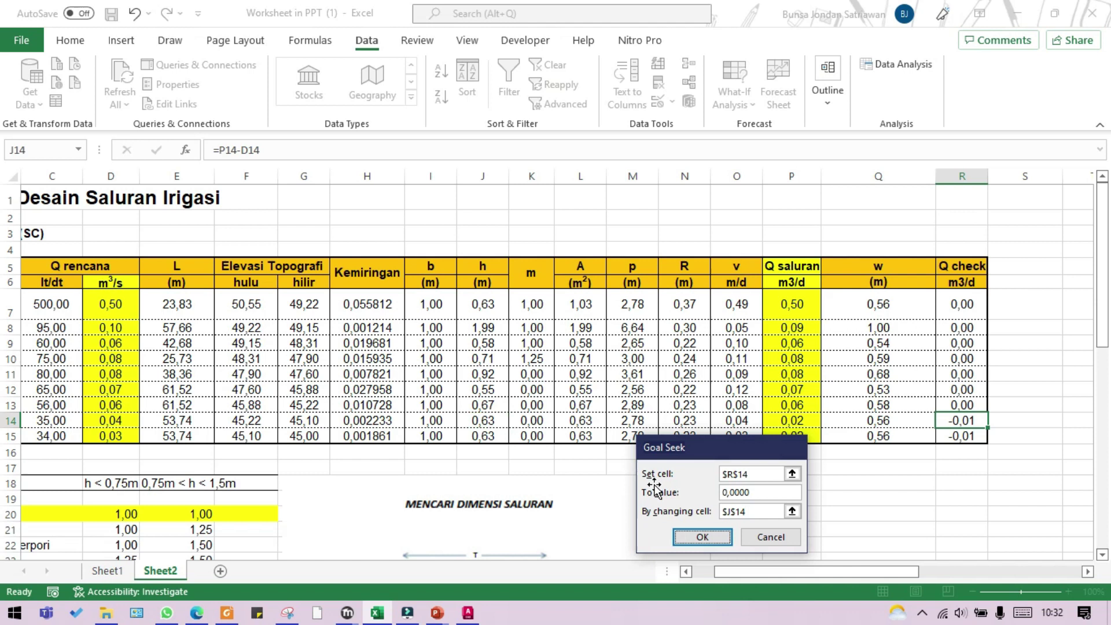
key(Return)
key(Return)
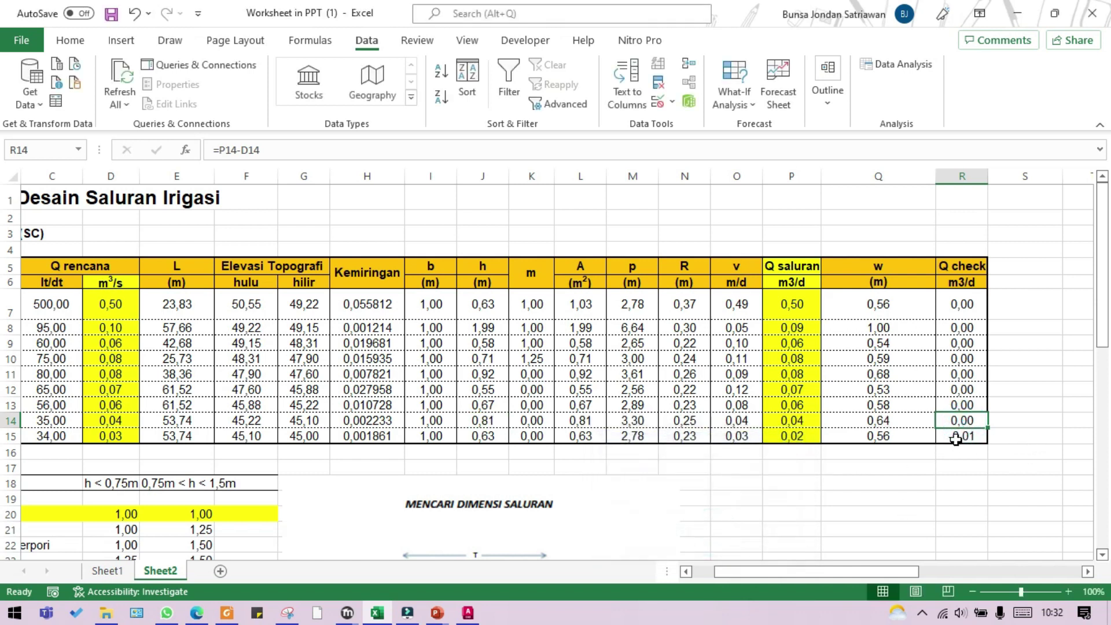
Run Goal Seek to bring the Q check in R15 to 0,0000 by changing h in J15, and keep the solution
key(Return)
click(734, 94)
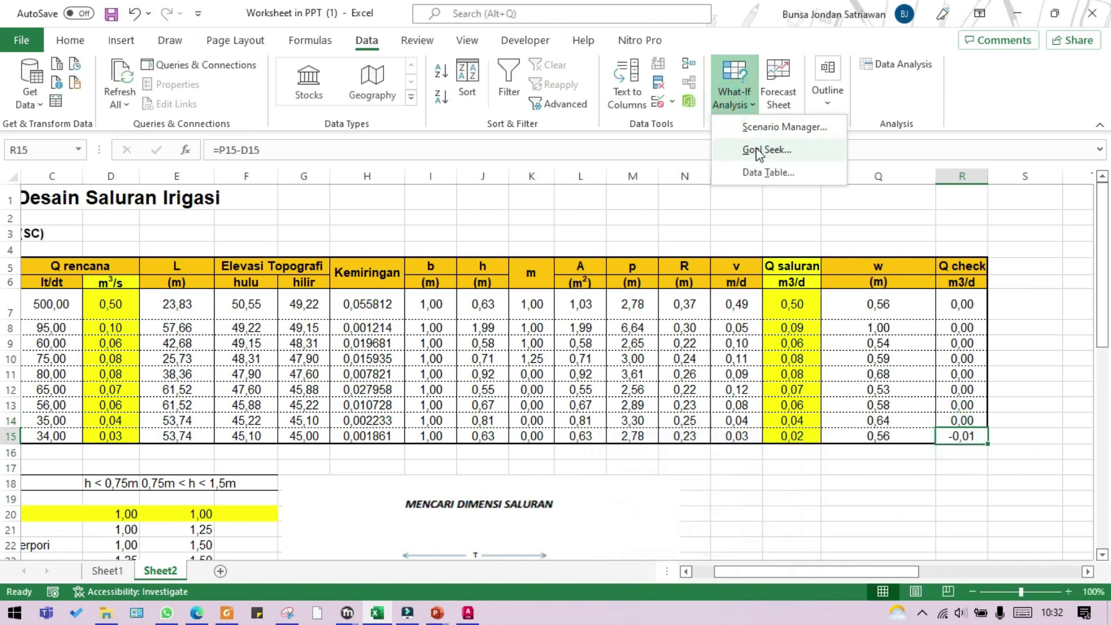
click(751, 149)
click(962, 436)
click(724, 488)
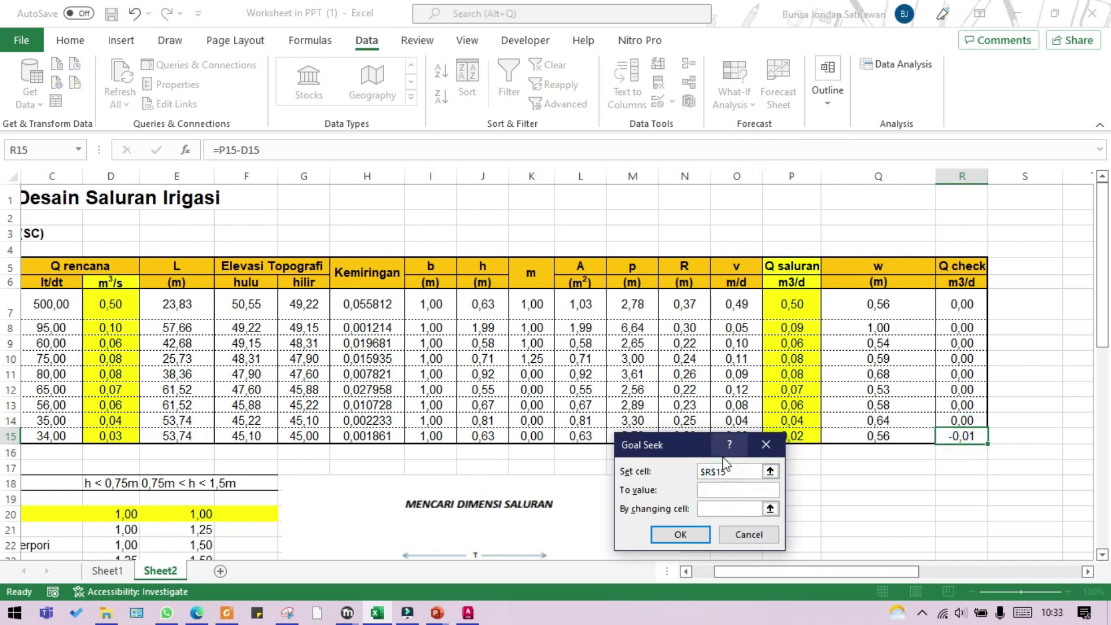
text(0,000)
click(719, 508)
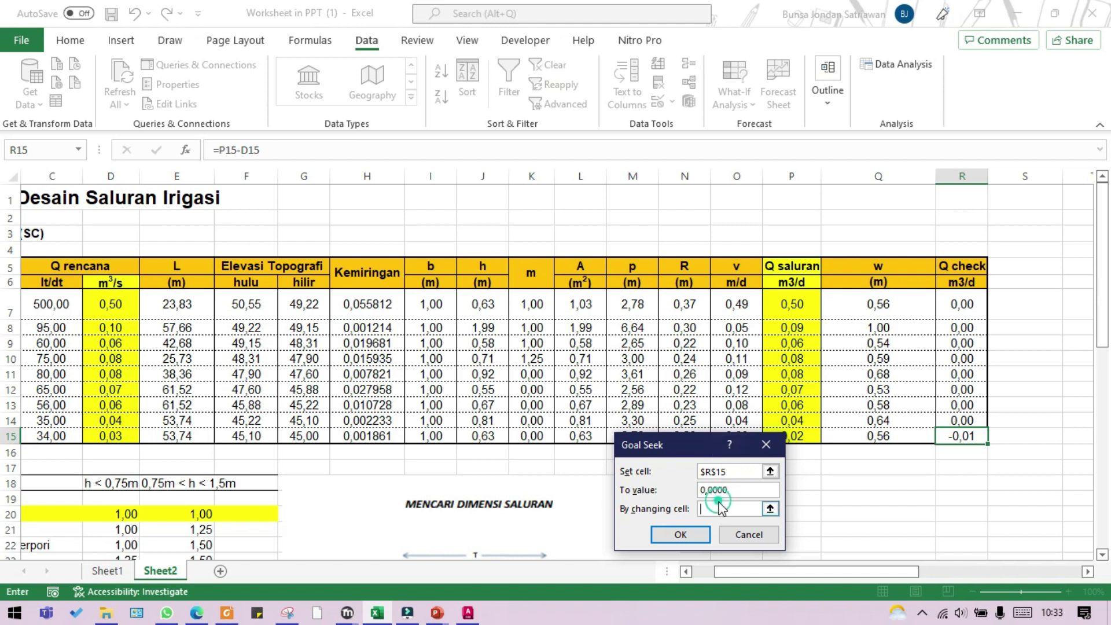
click(490, 435)
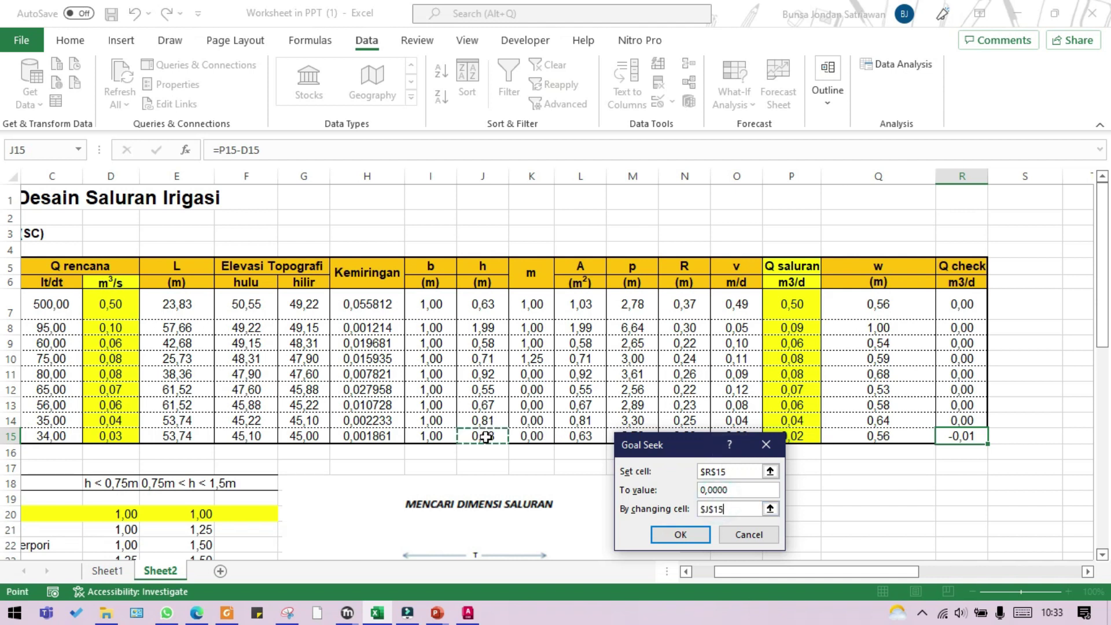
click(670, 534)
click(671, 534)
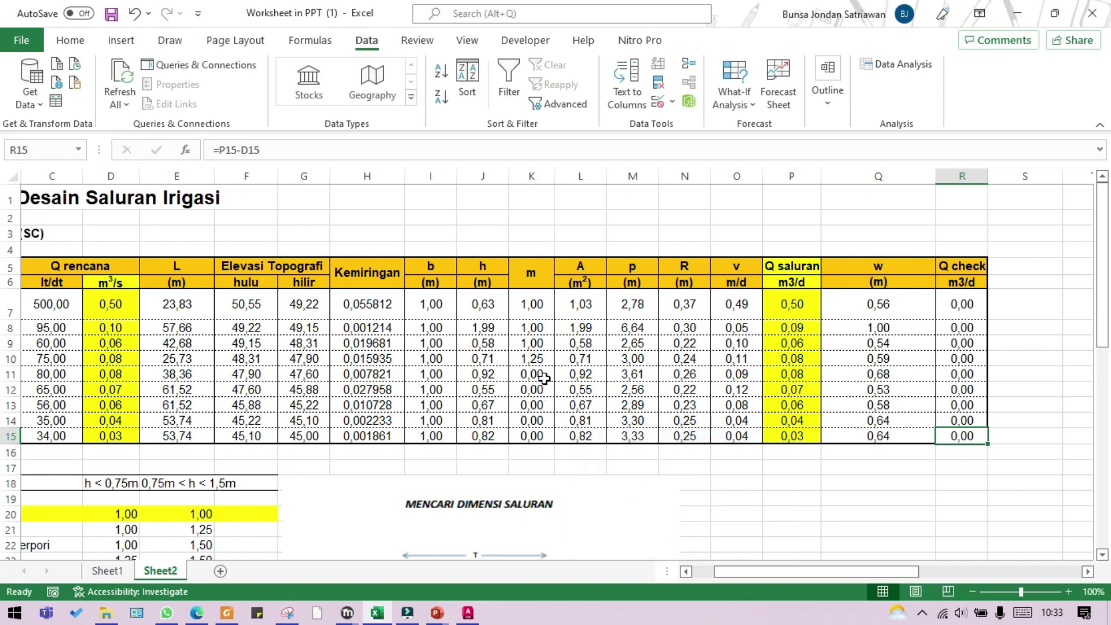
Replace the m values in K10 through K15 with 1
scroll(538, 359, down, 1)
click(537, 286)
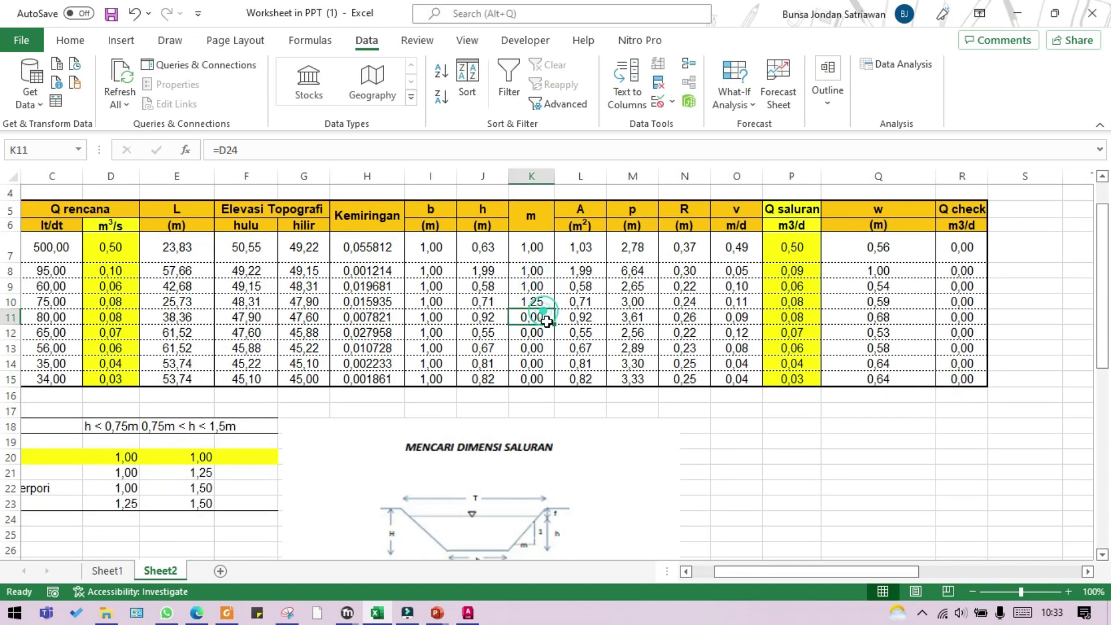
click(541, 302)
click(544, 331)
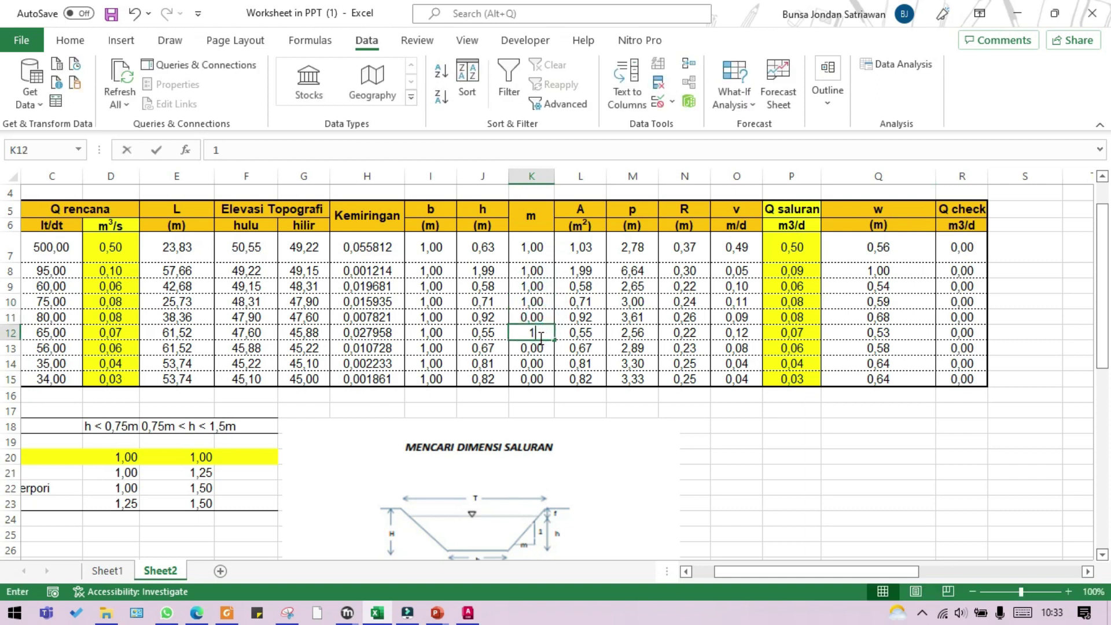
click(531, 318)
text(1)
click(533, 349)
text(1)
click(535, 364)
text(1)
click(535, 378)
text(1)
click(529, 399)
drag(856, 571, 833, 569)
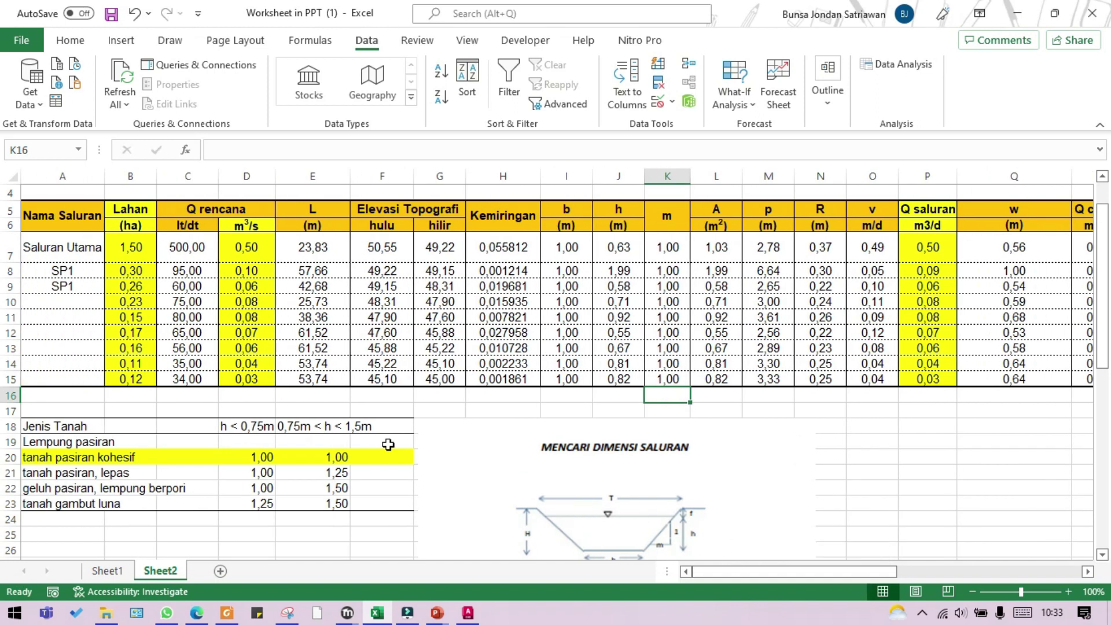
Examine the h values in J7:J15 against the depth classes and the tanah pasiran kohesif row of the Jenis Tanah table
click(618, 254)
mouse_move(267, 457)
mouse_down()
mouse_move(260, 501)
mouse_move(256, 463)
mouse_up()
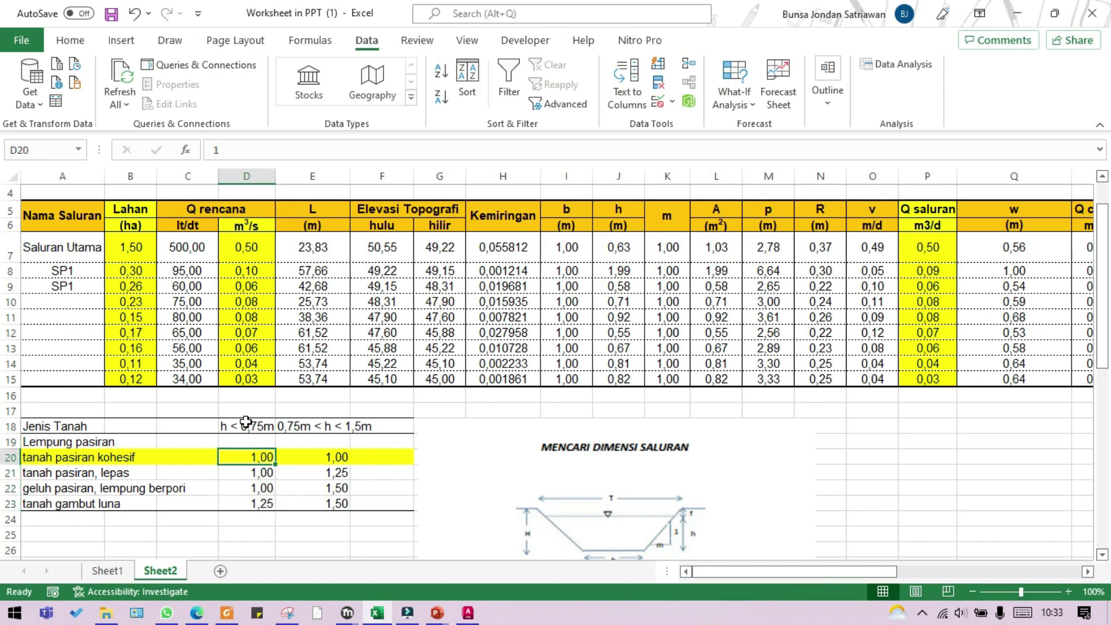
click(245, 423)
click(246, 459)
click(616, 250)
click(617, 287)
click(619, 249)
drag(618, 252, 617, 368)
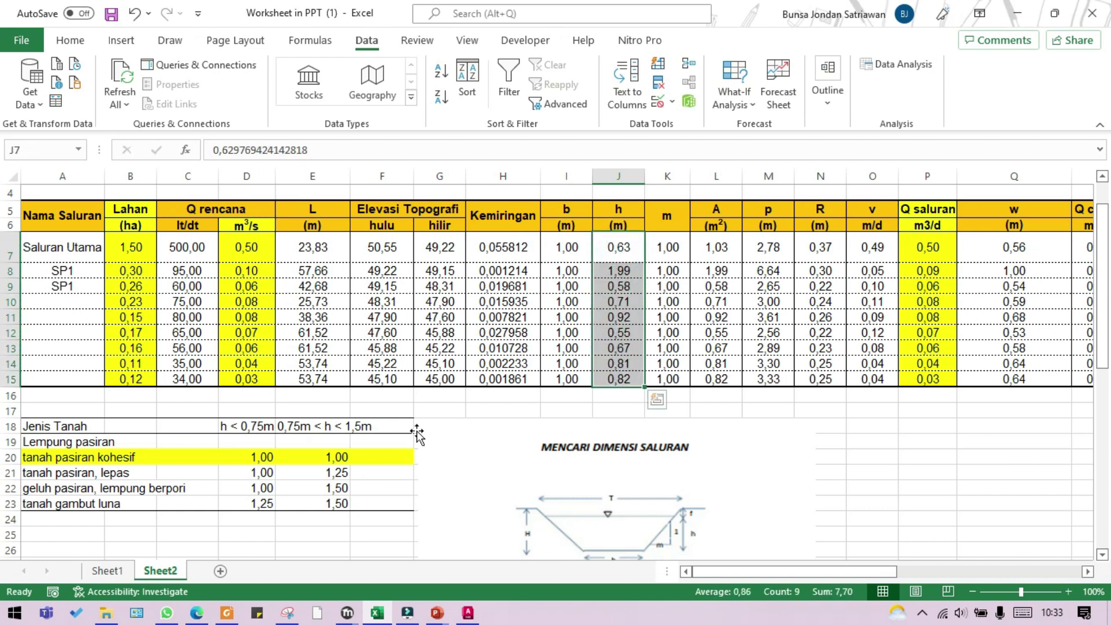
drag(250, 427, 316, 493)
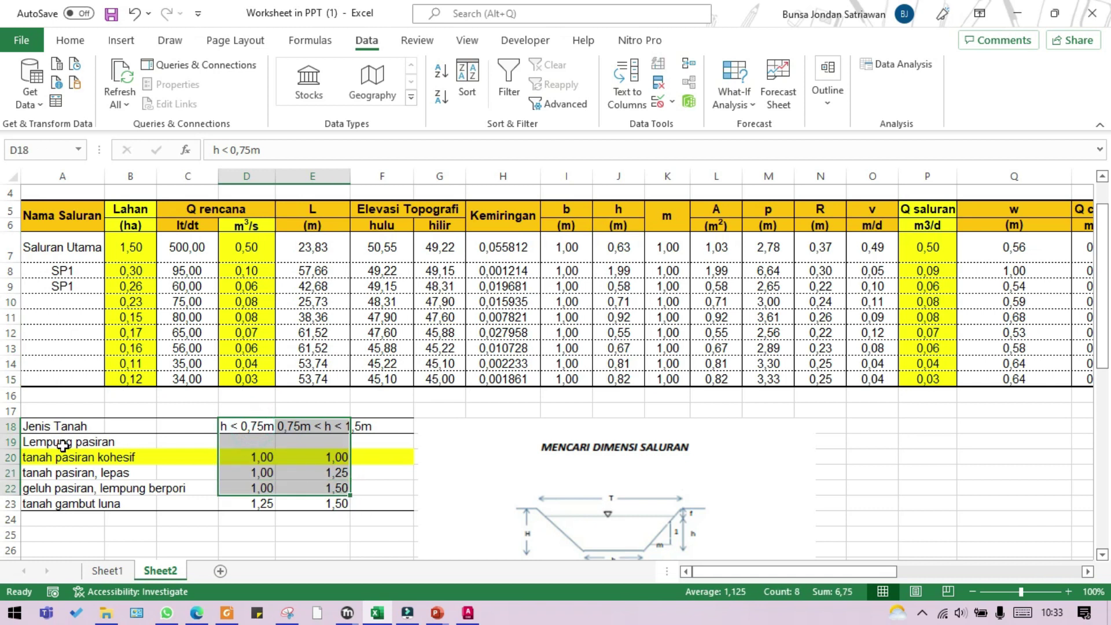
scroll(58, 457, up, 1)
click(142, 221)
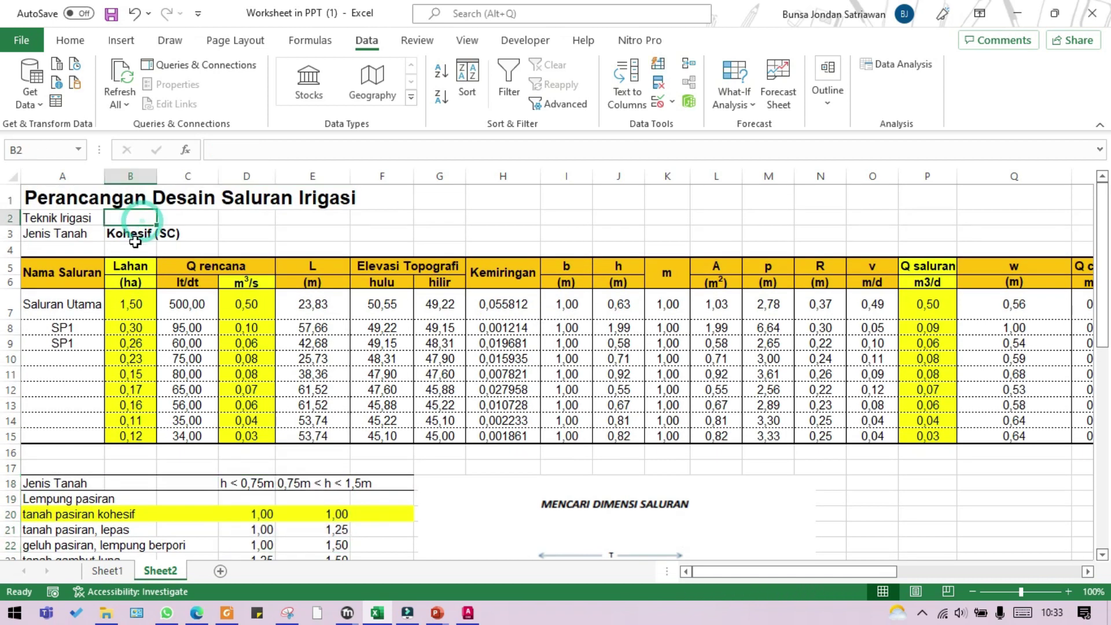
click(75, 514)
click(260, 515)
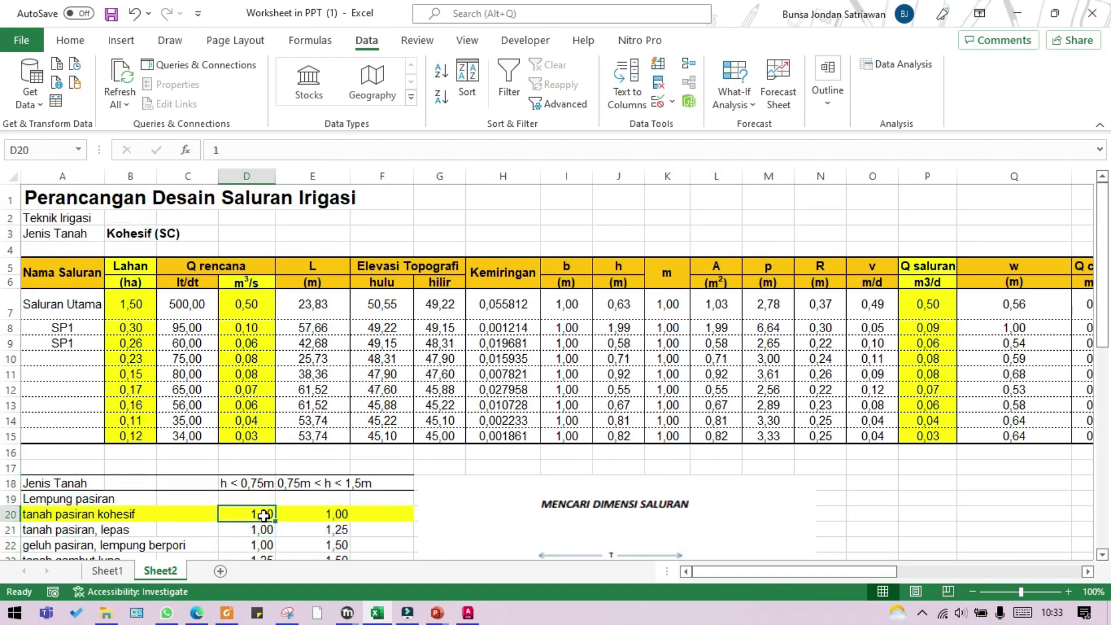
drag(612, 313, 618, 405)
Review the channel cross-section diagram and the w values and formulas in column Q
scroll(618, 405, down, 3)
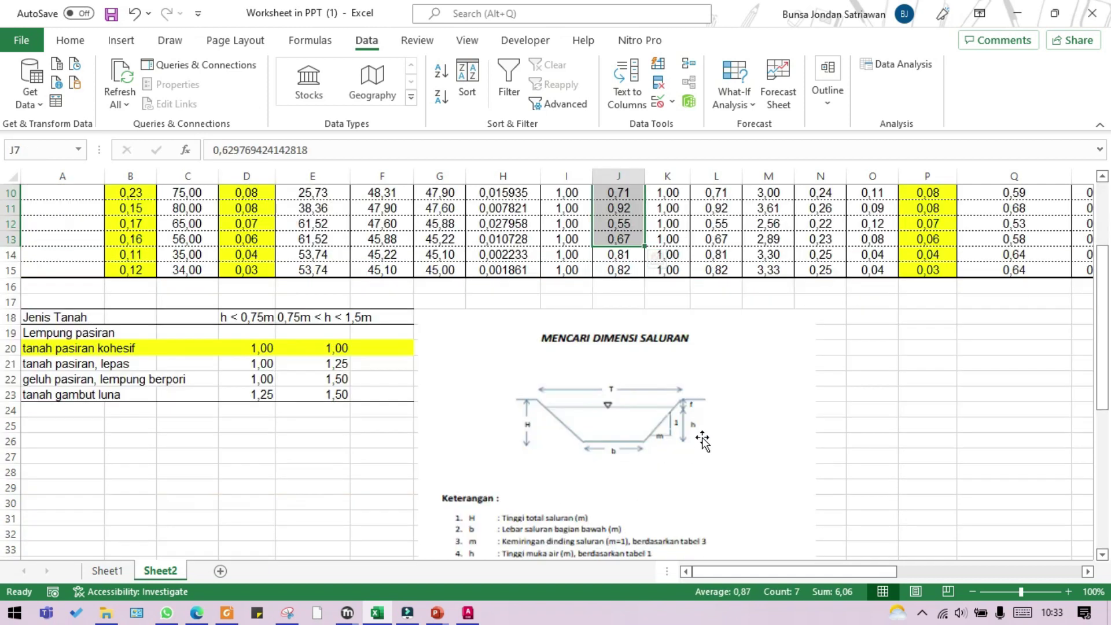
scroll(667, 448, up, 3)
drag(1039, 307, 1038, 399)
scroll(661, 532, down, 1)
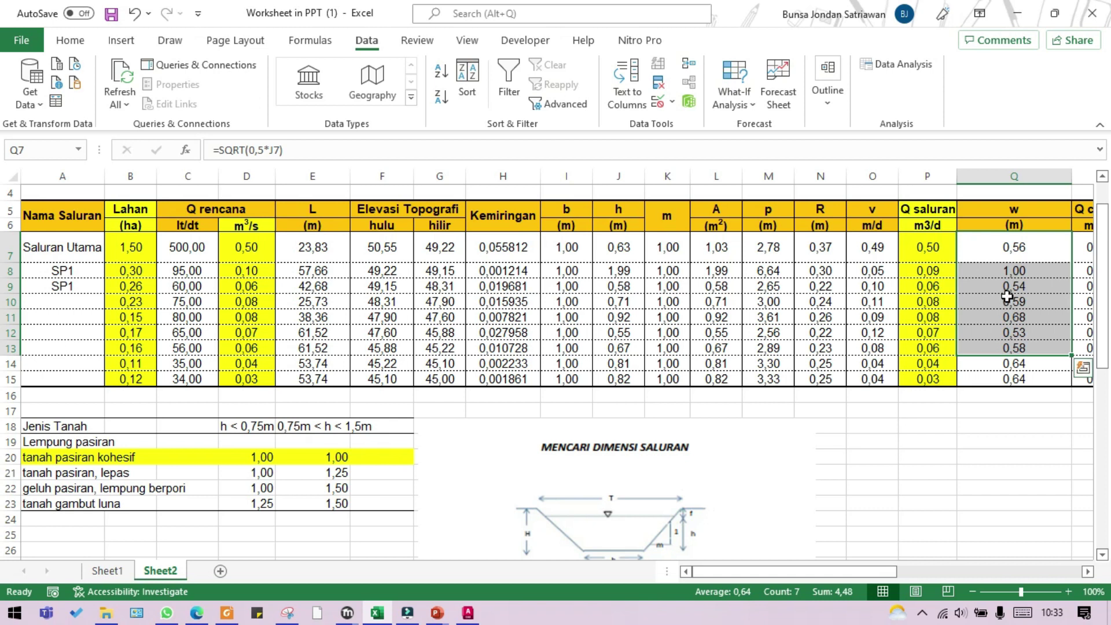
click(1018, 363)
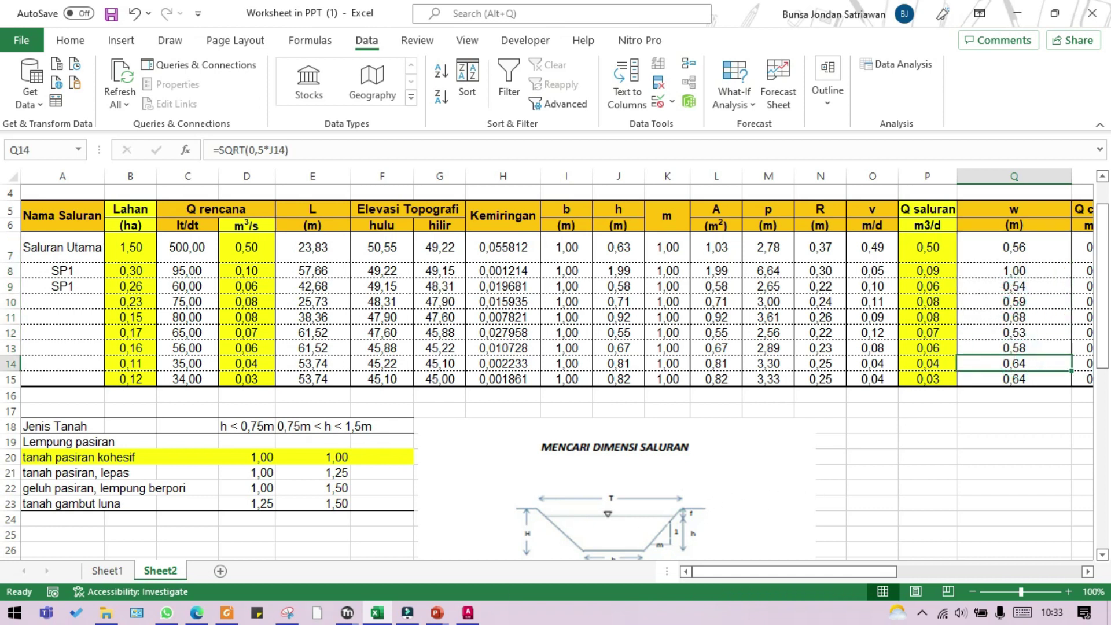
Switch to the browser and review the assignment's instructions on velocity analysis and the channel cross-section sketch, then return to Excel
click(196, 612)
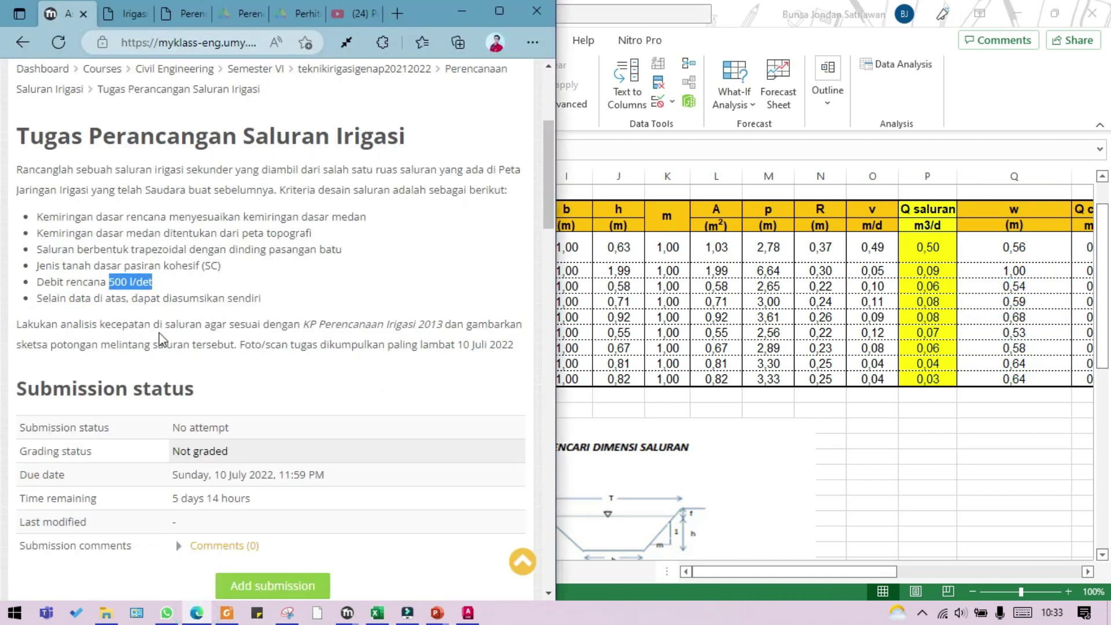
drag(466, 329, 240, 351)
click(855, 462)
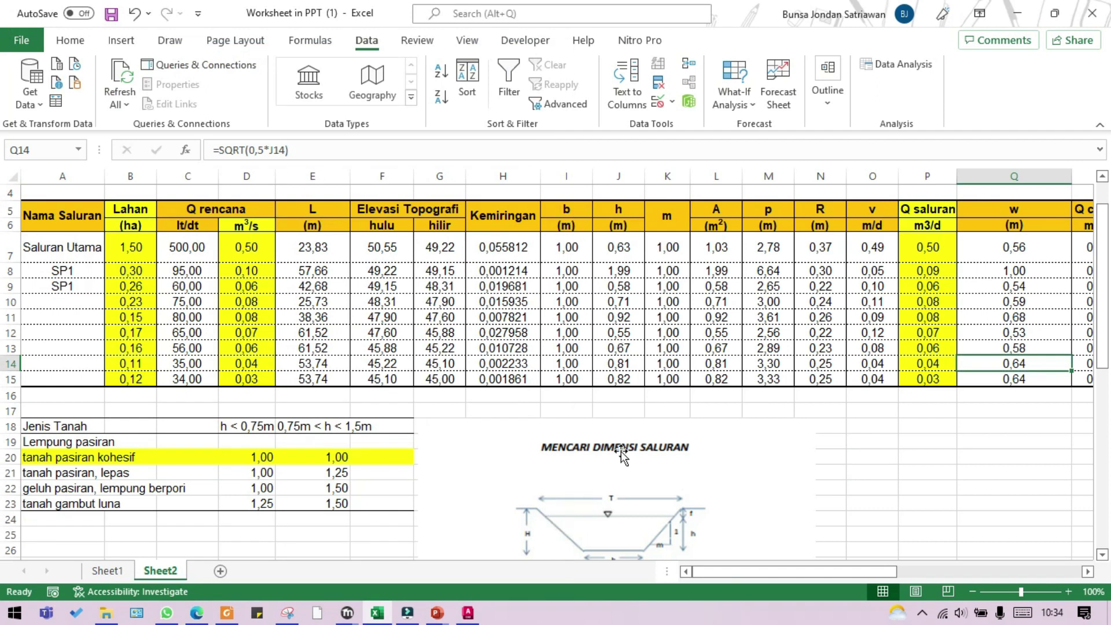
Compare the channel cross-section diagram with the b, h, m and w columns of the design table
scroll(622, 457, down, 1)
scroll(631, 451, up, 1)
scroll(616, 387, down, 1)
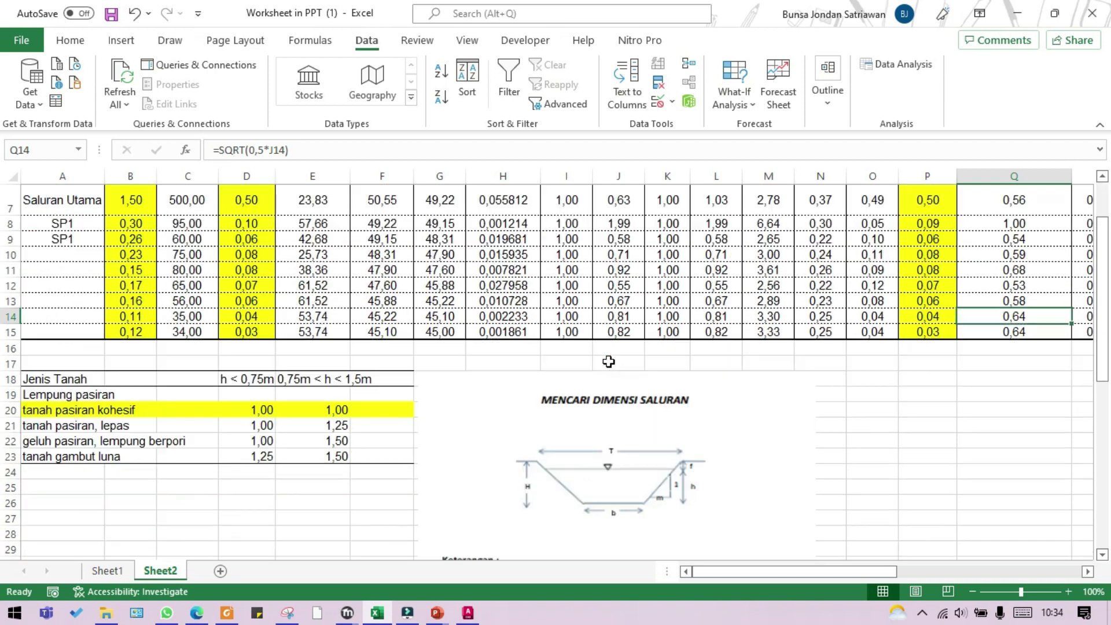
scroll(608, 362, up, 2)
click(585, 254)
scroll(586, 262, down, 2)
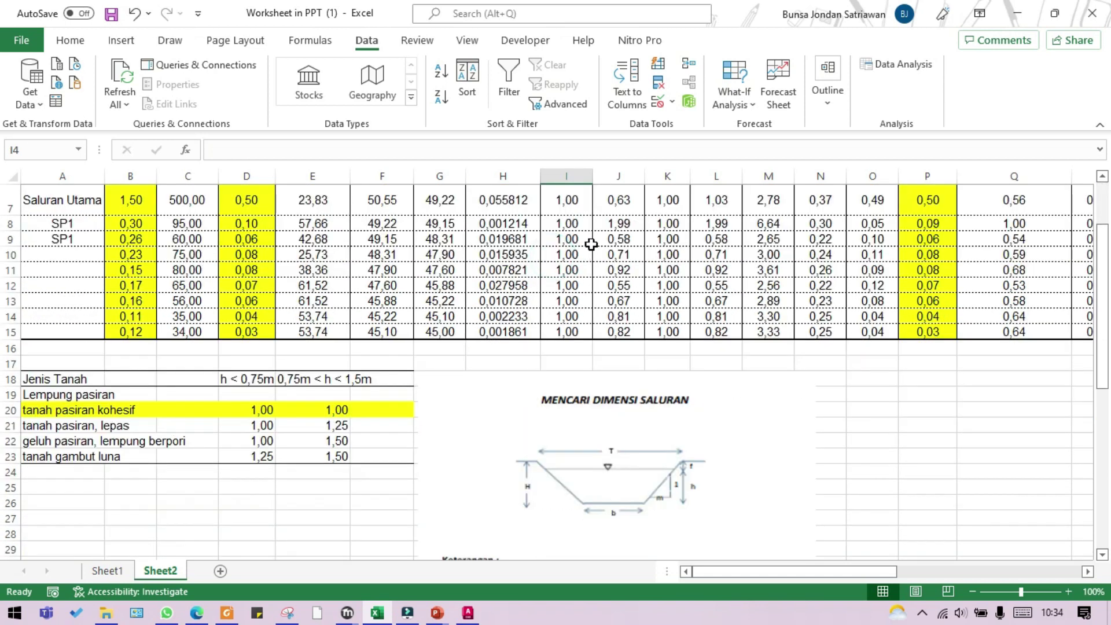
scroll(592, 244, up, 1)
click(617, 212)
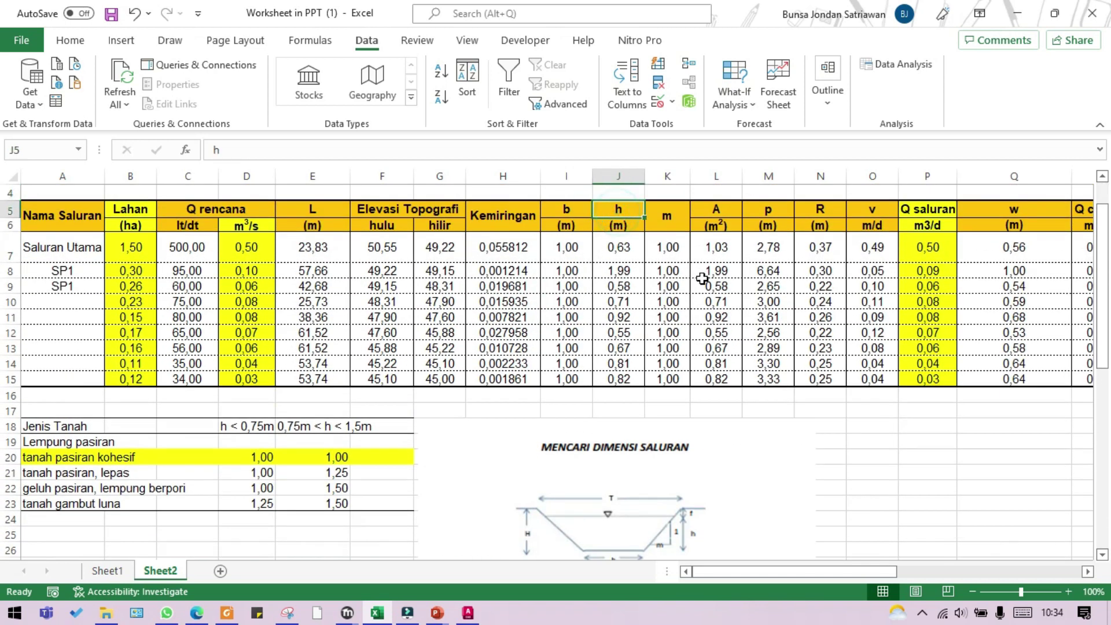
click(678, 247)
click(1017, 253)
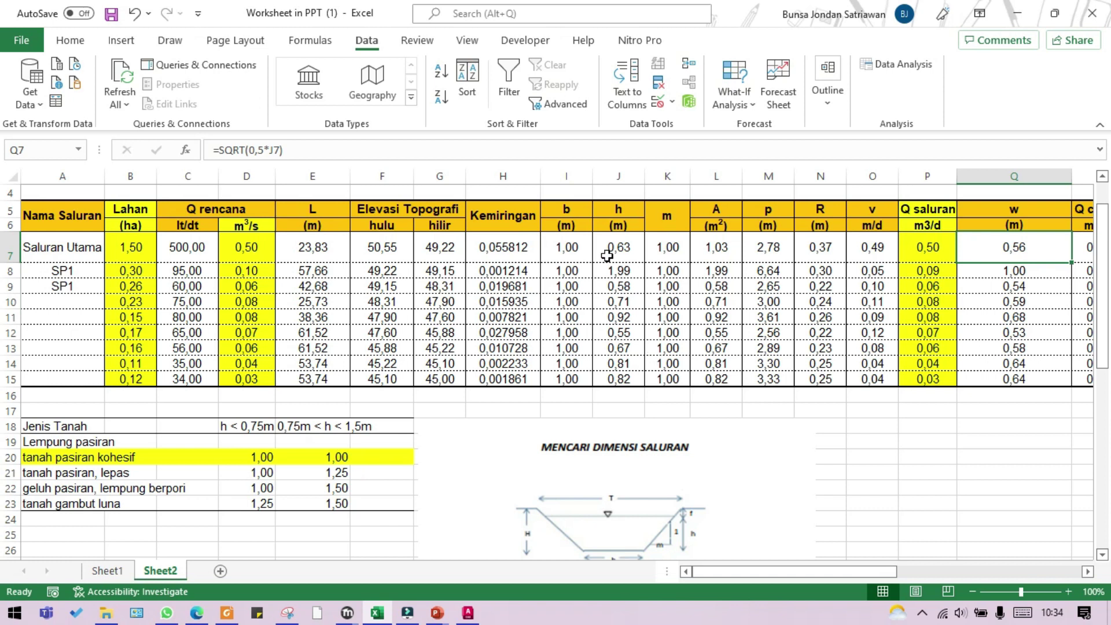
Fill the b, h and m columns (I5:K15) and the w column (Q5:Q15) with green
drag(563, 208, 672, 382)
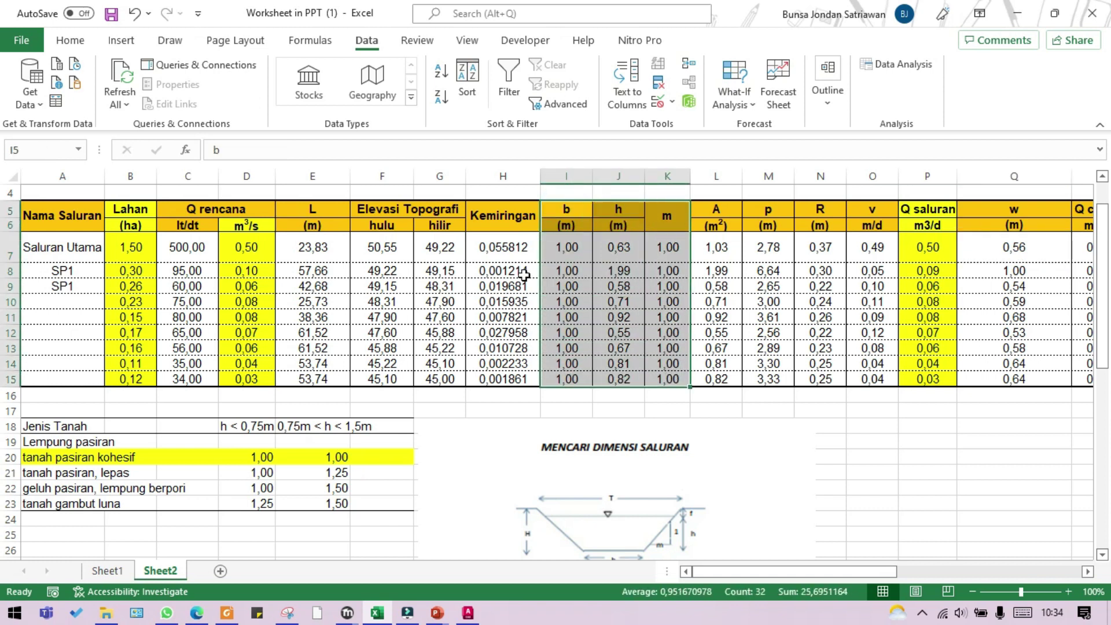
click(85, 41)
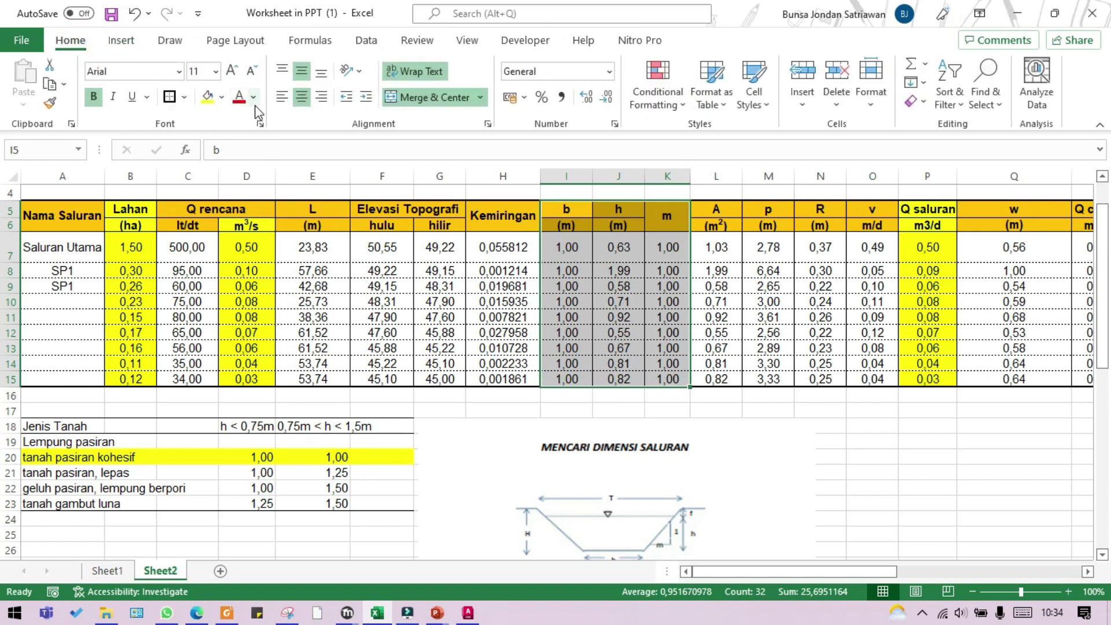
click(221, 98)
click(264, 250)
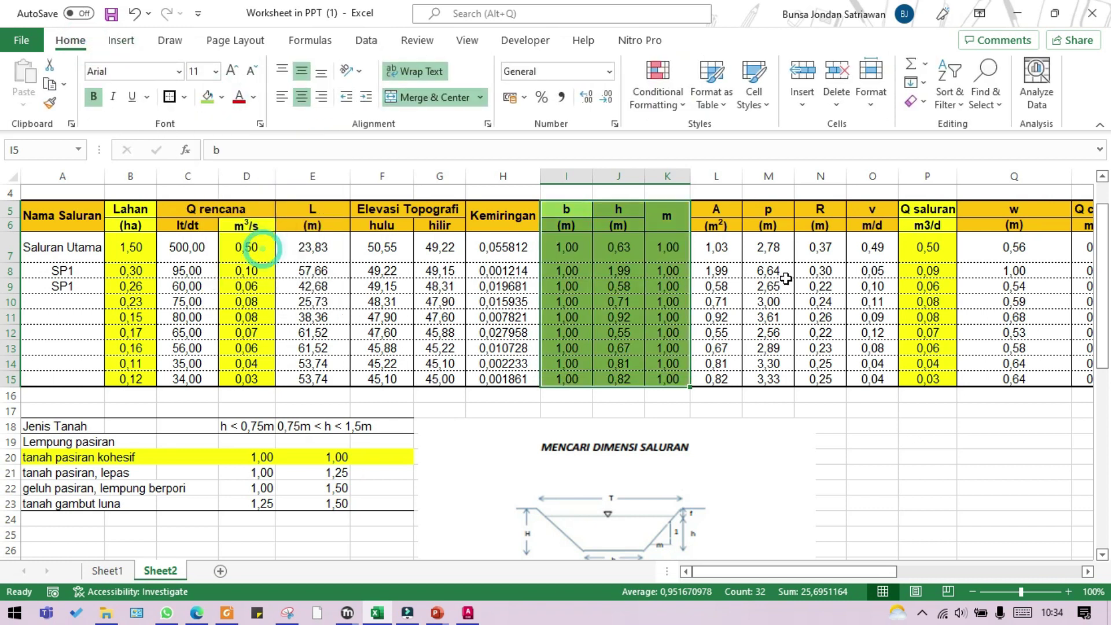
drag(1012, 211, 1031, 379)
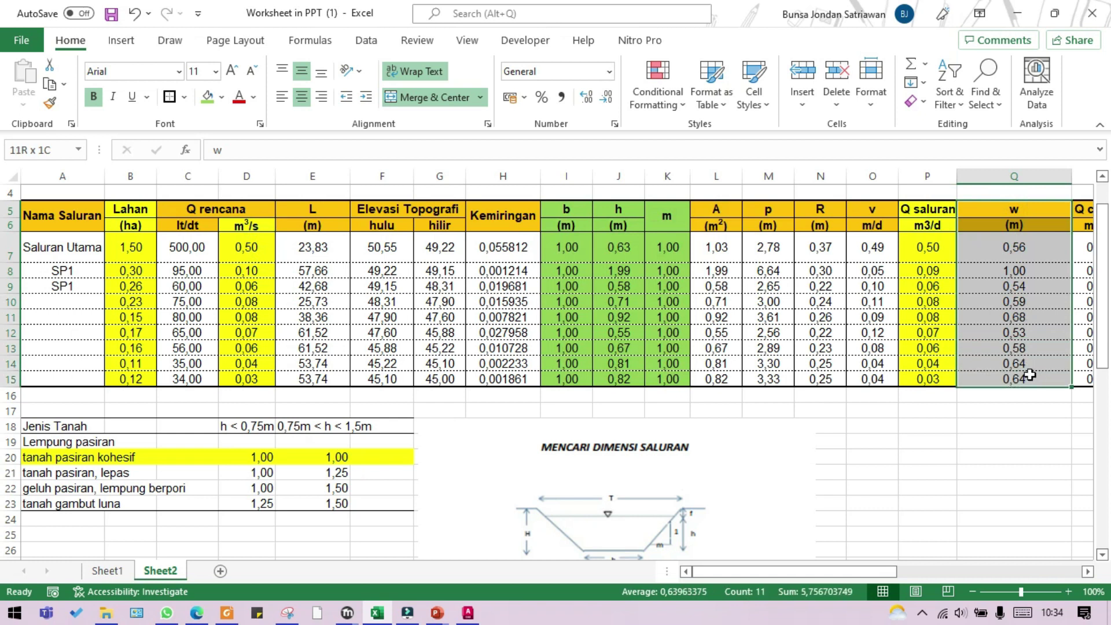
click(207, 98)
click(802, 408)
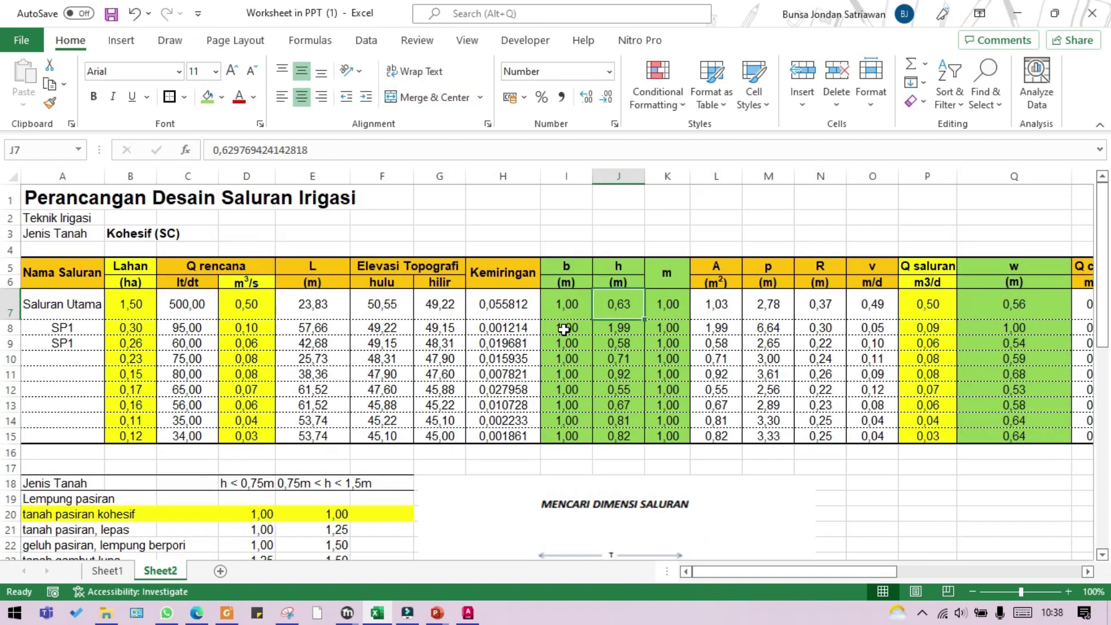
Review the Saluran Utama dimensions in the green columns against the labels of the cross-section diagram
drag(549, 274, 666, 434)
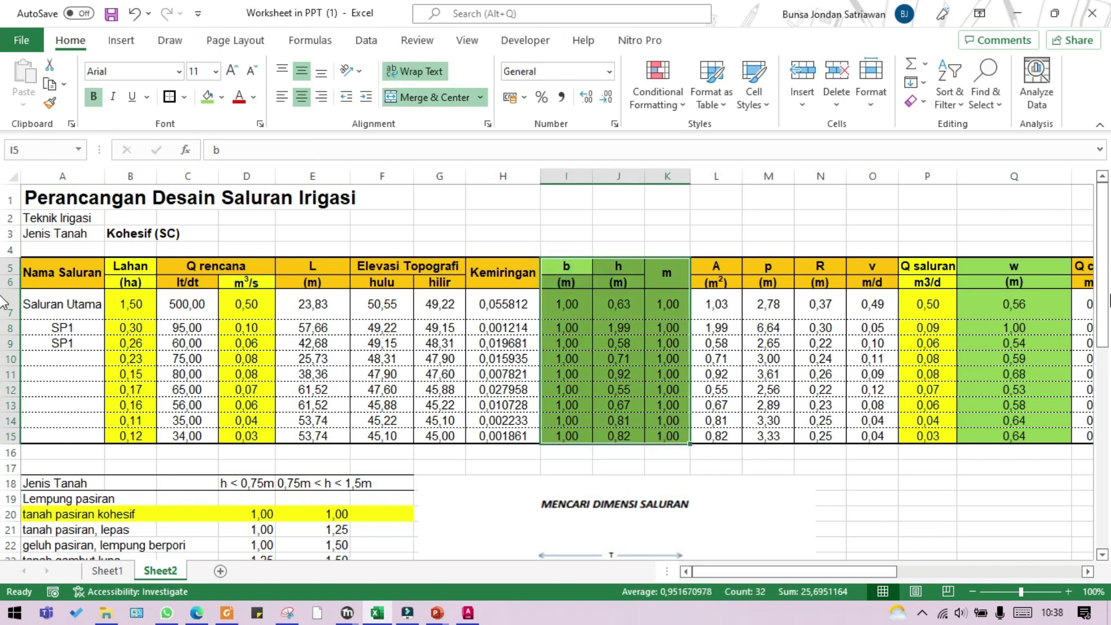
click(1020, 259)
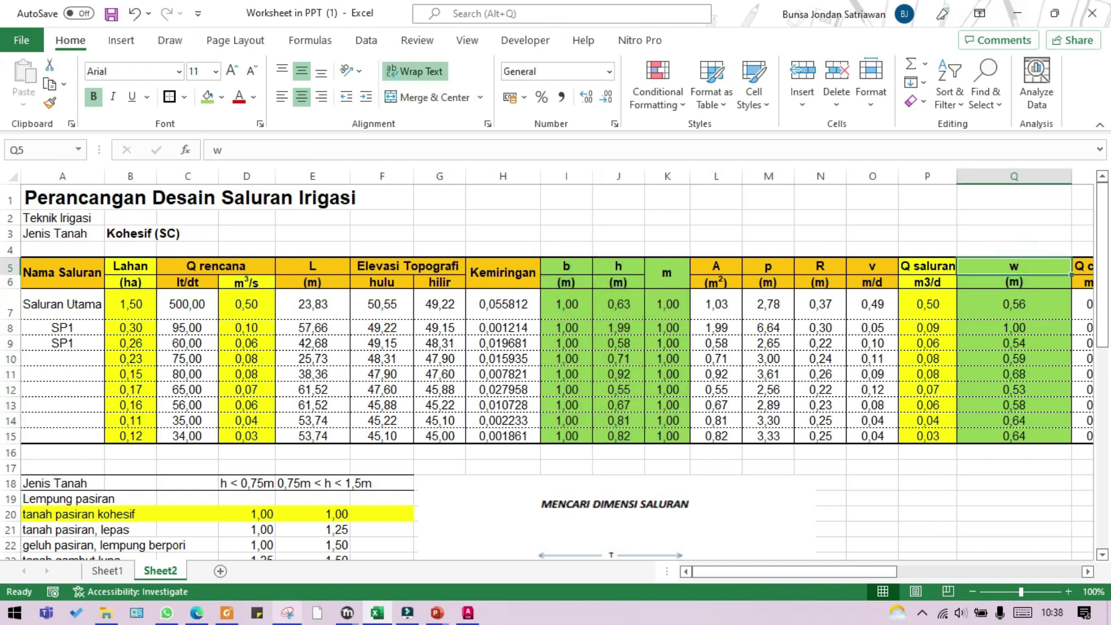
click(580, 293)
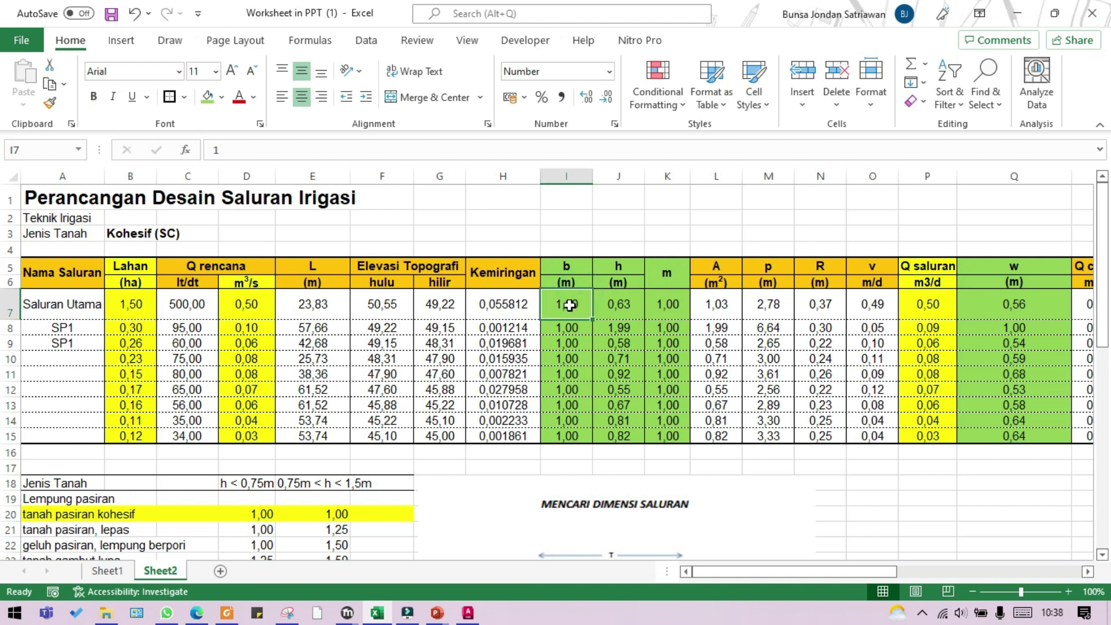
scroll(581, 298, down, 2)
scroll(595, 262, up, 2)
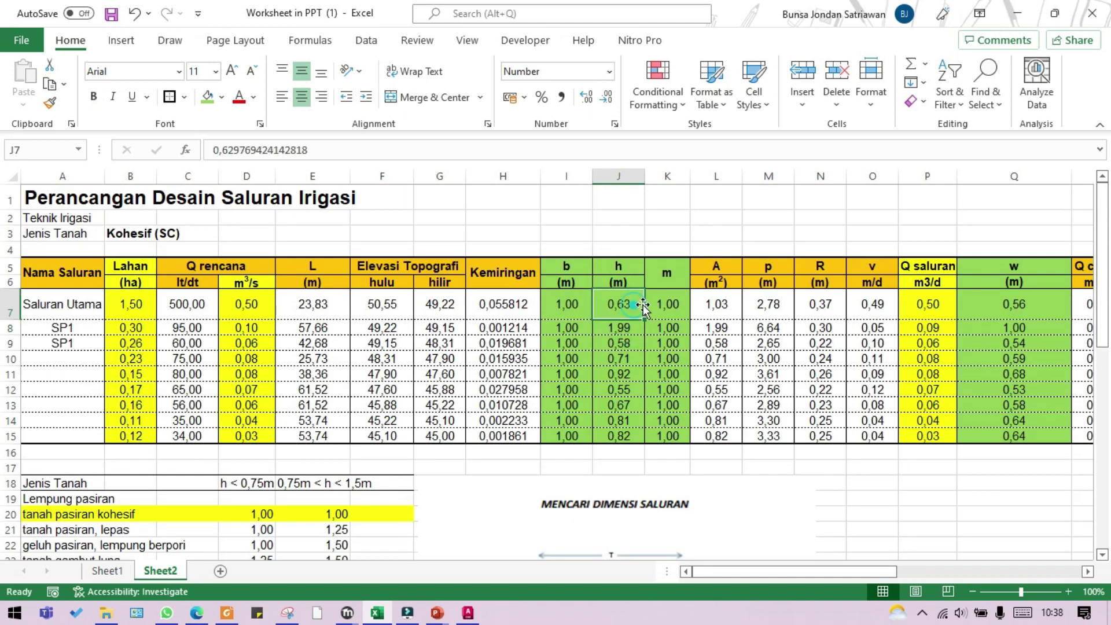
click(1080, 326)
scroll(752, 301, down, 2)
click(618, 200)
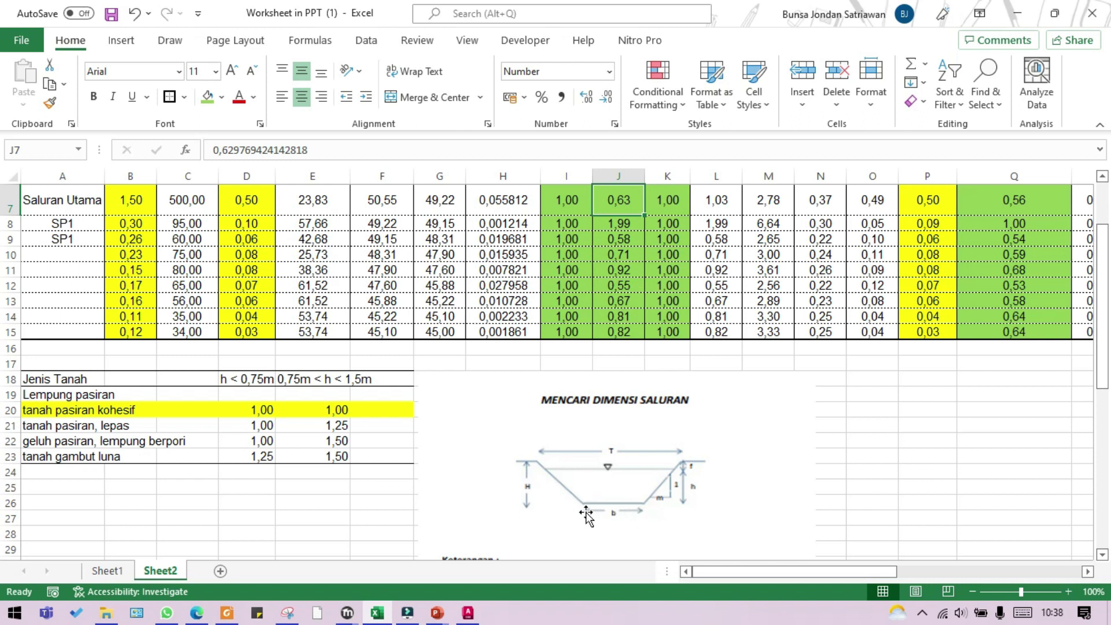
scroll(640, 471, up, 2)
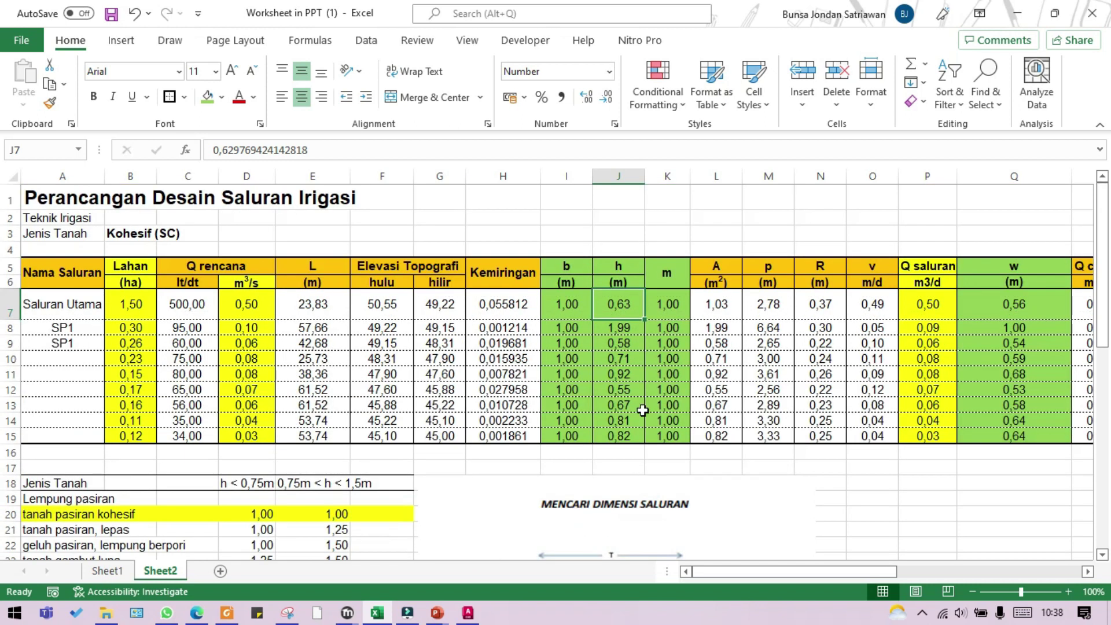
scroll(582, 305, down, 1)
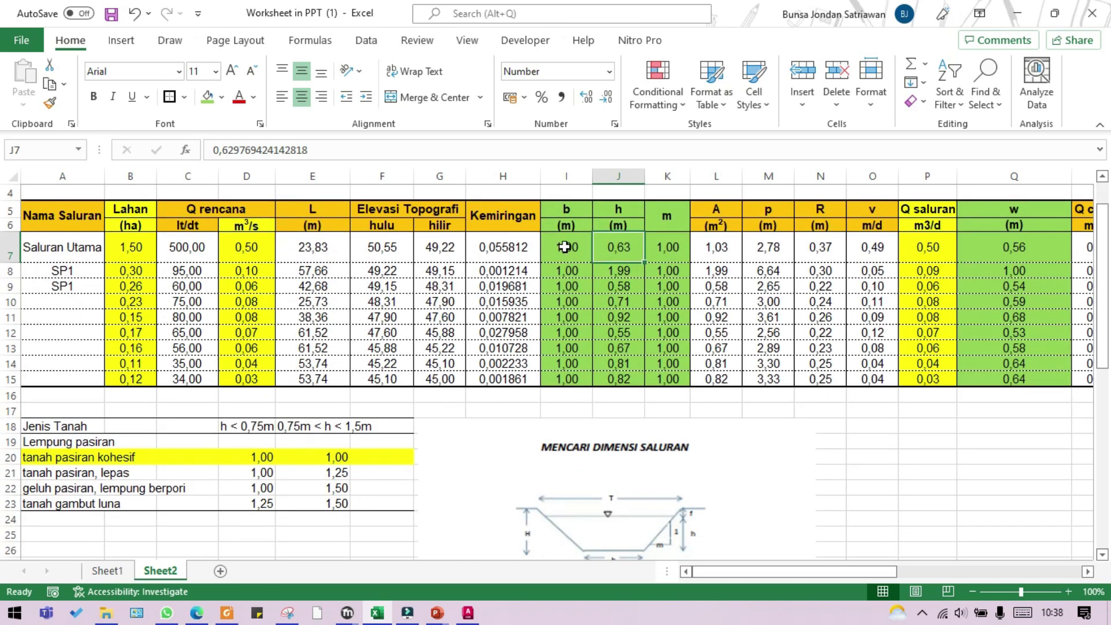
click(567, 247)
Switch to AutoCAD, check the length type and insertion scale in the drawing units, and close the settings unchanged
click(466, 617)
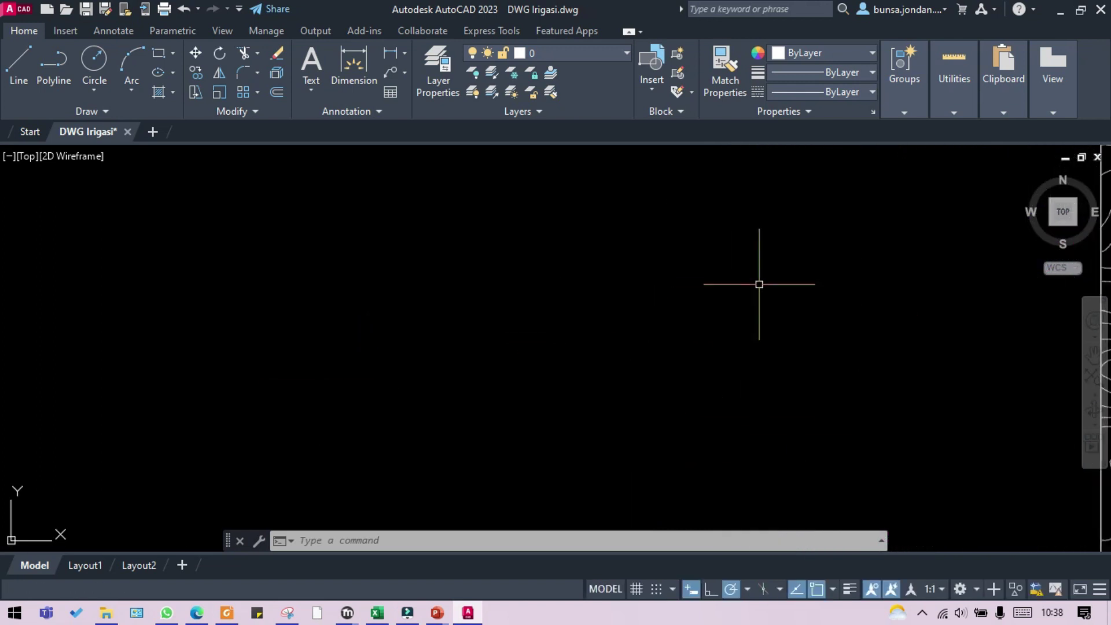
text(units)
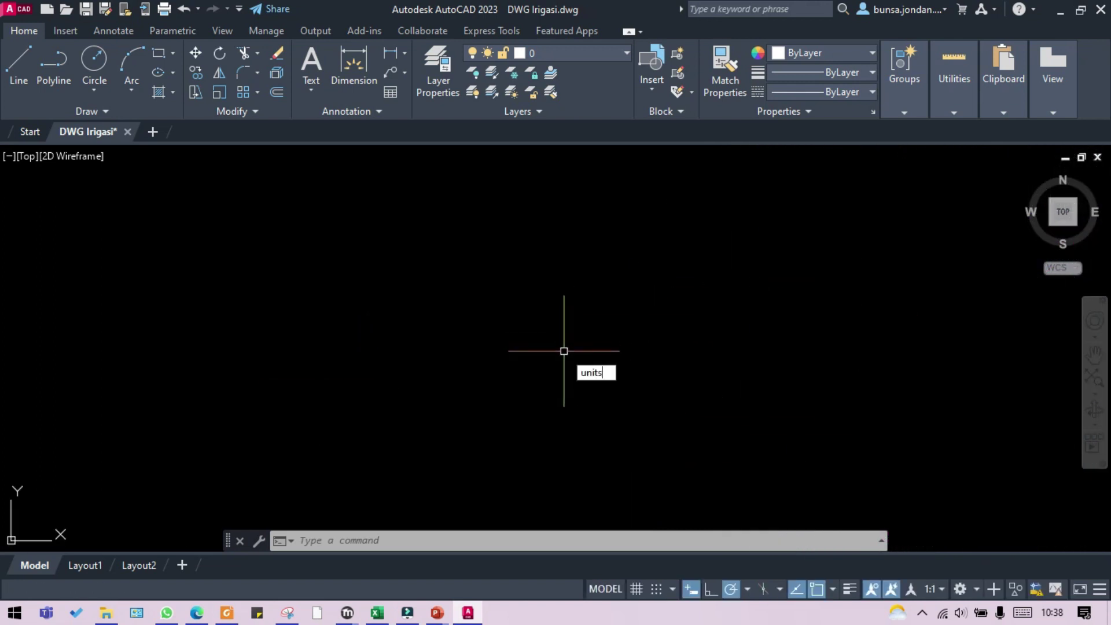
key(Return)
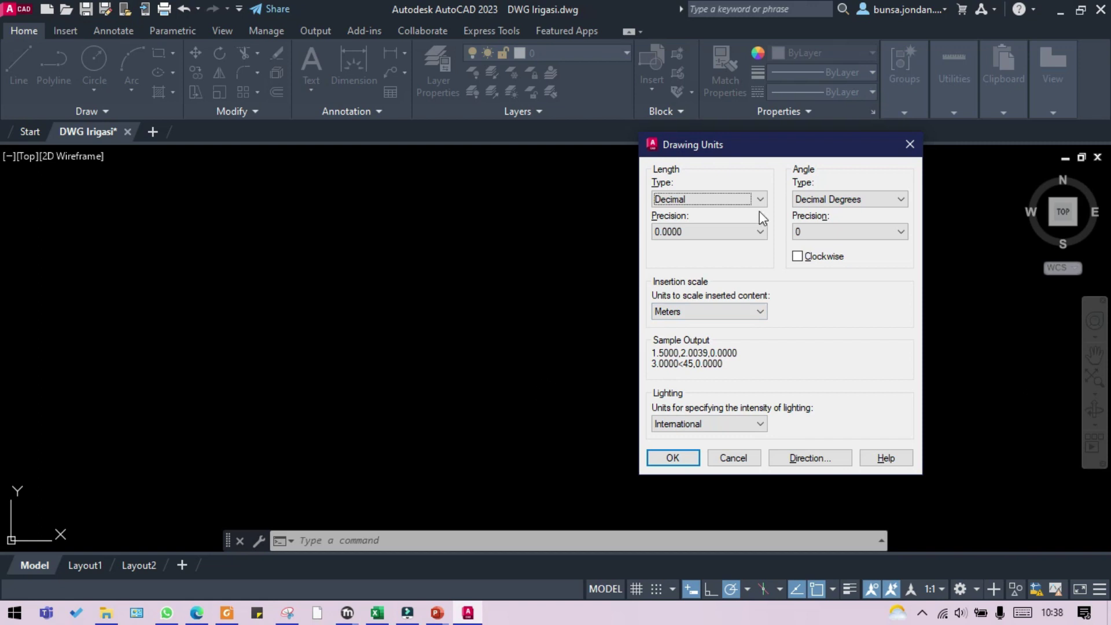
click(910, 144)
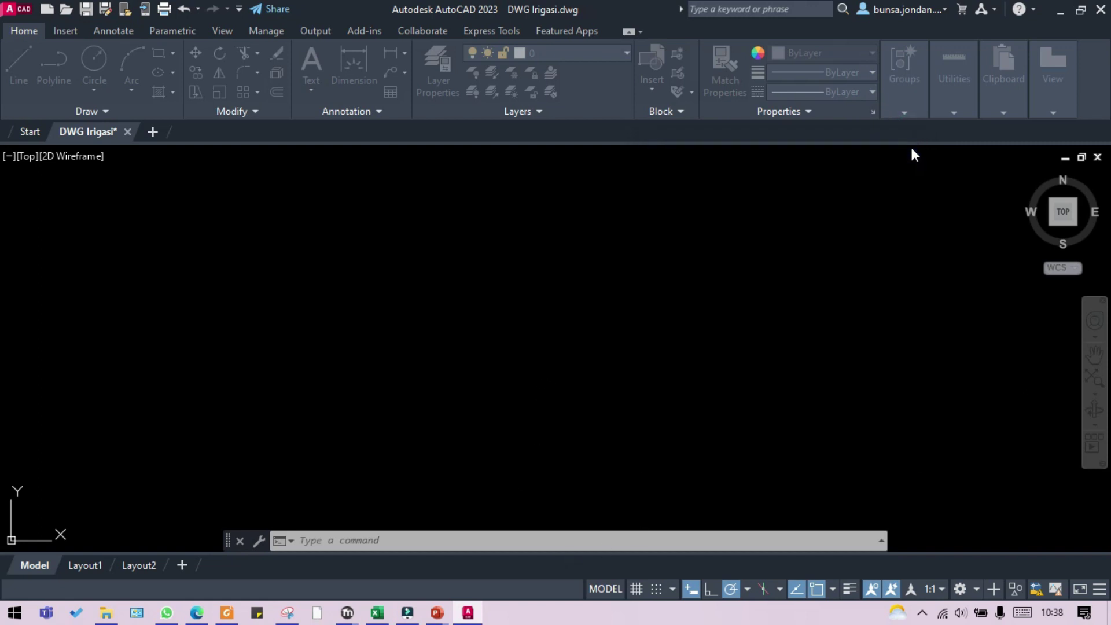
click(911, 148)
click(459, 403)
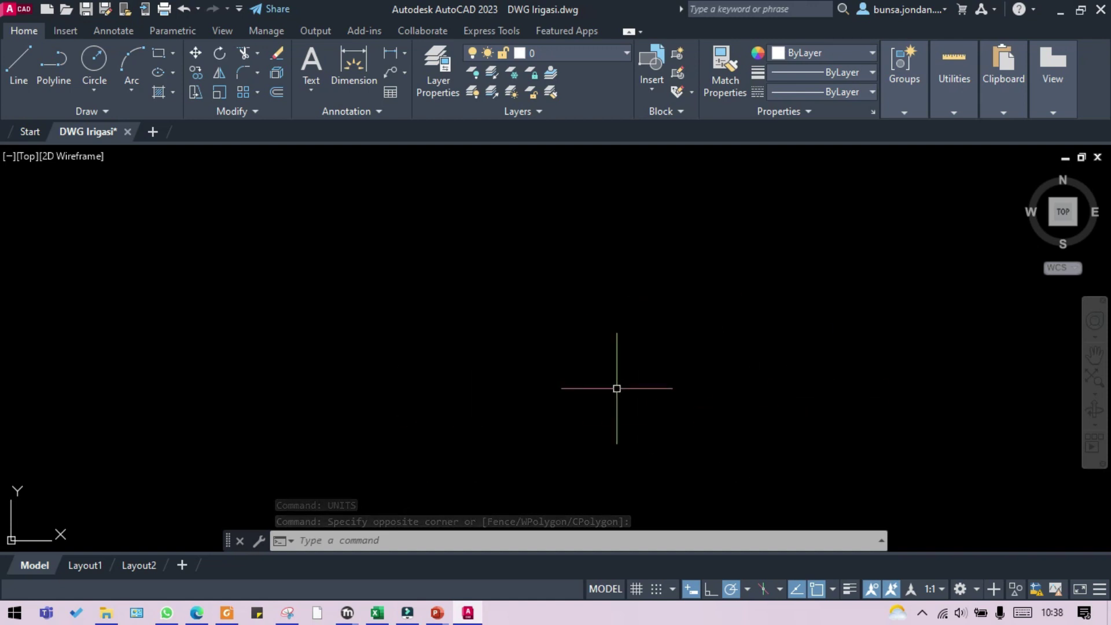
click(606, 368)
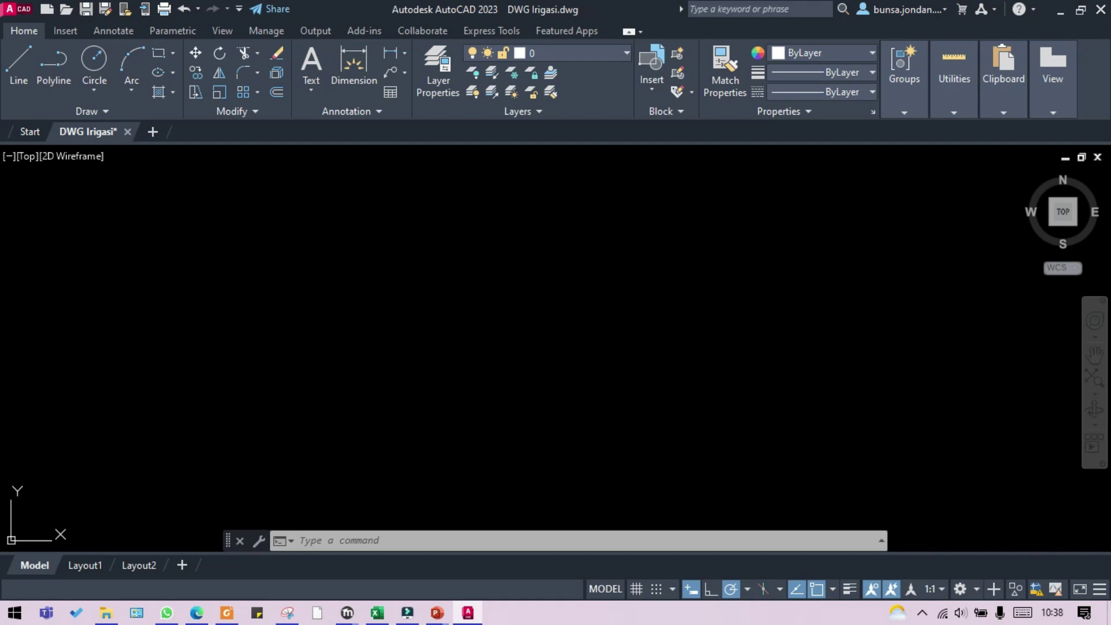
key(Escape)
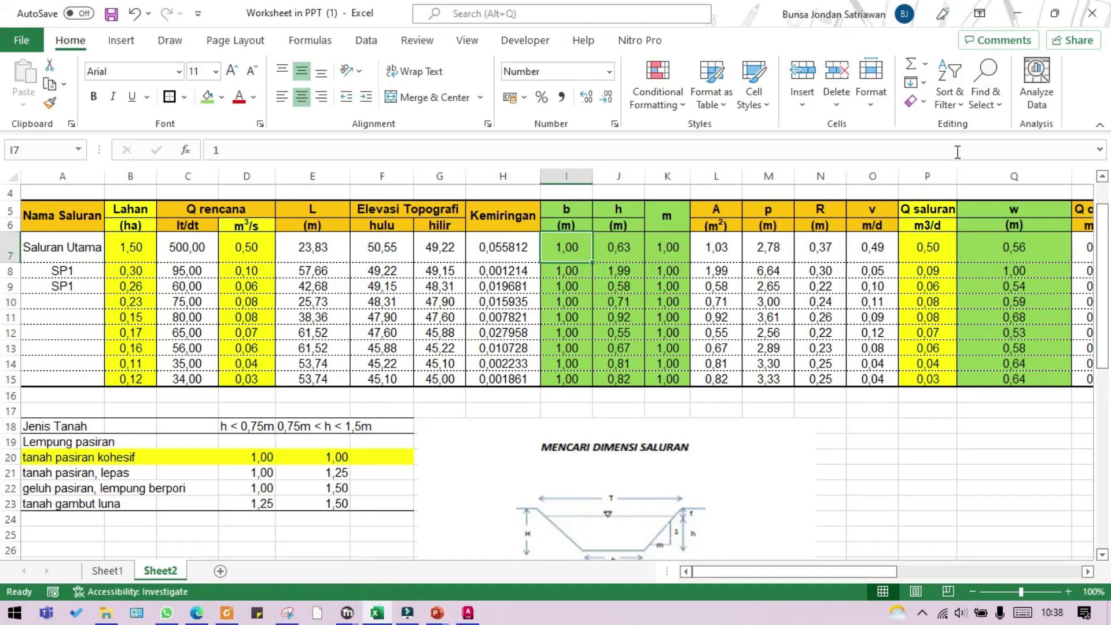
Draw a horizontal line 1 m long in the empty area of the AutoCAD drawing as the channel's bottom width b
click(1022, 10)
text(l)
key(Return)
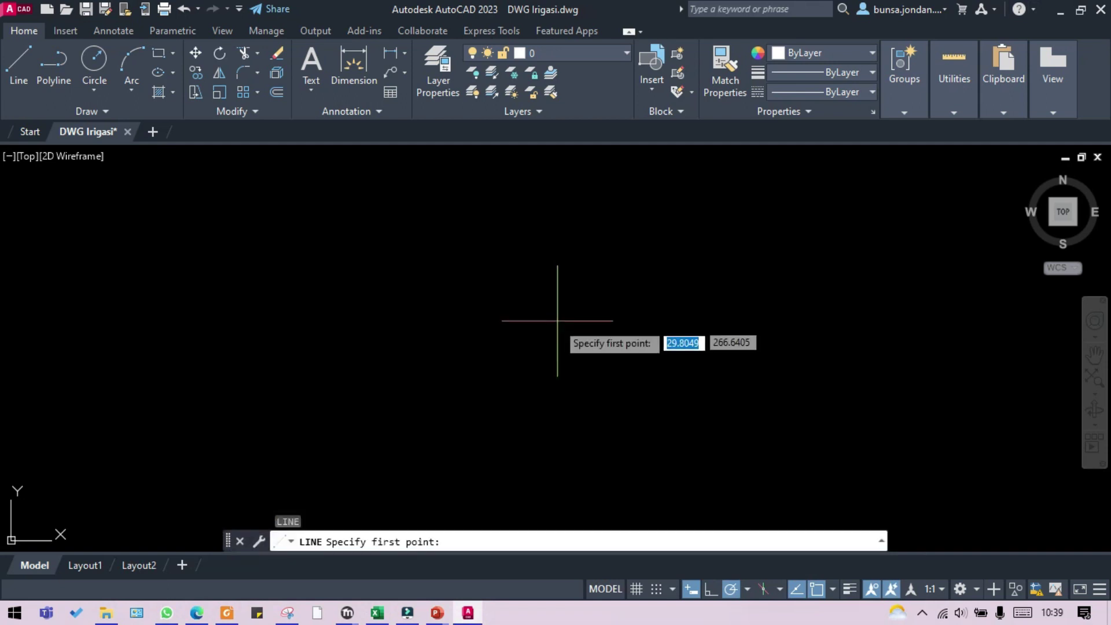
click(491, 349)
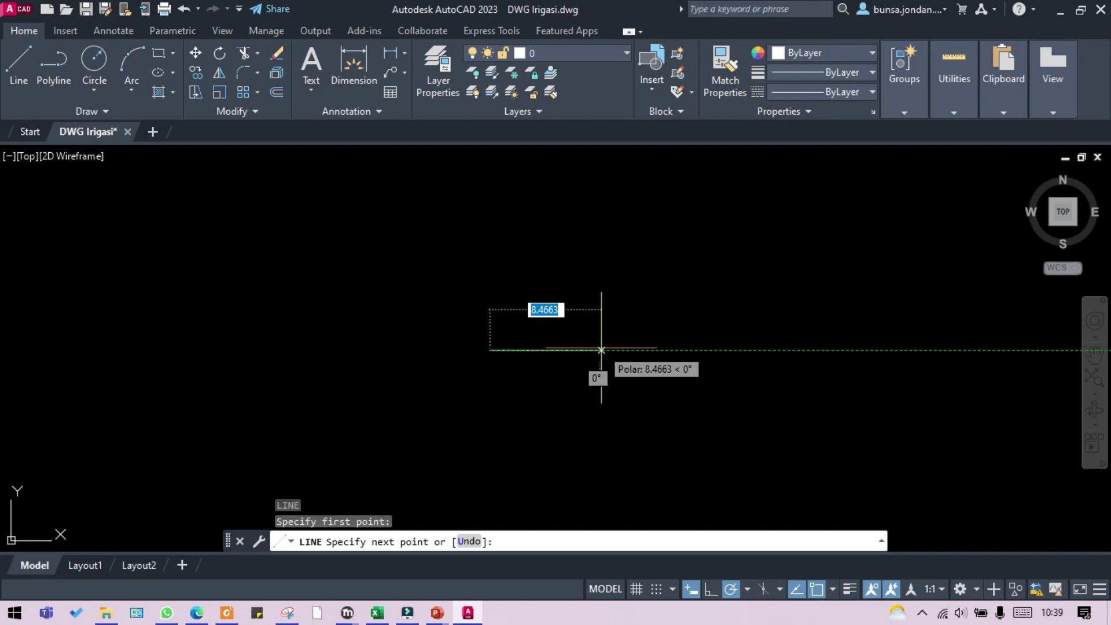
text(1)
key(Return)
key(Escape)
scroll(493, 352, up, 10)
scroll(480, 322, down, 4)
scroll(465, 313, up, 2)
scroll(481, 306, down, 8)
scroll(493, 292, up, 5)
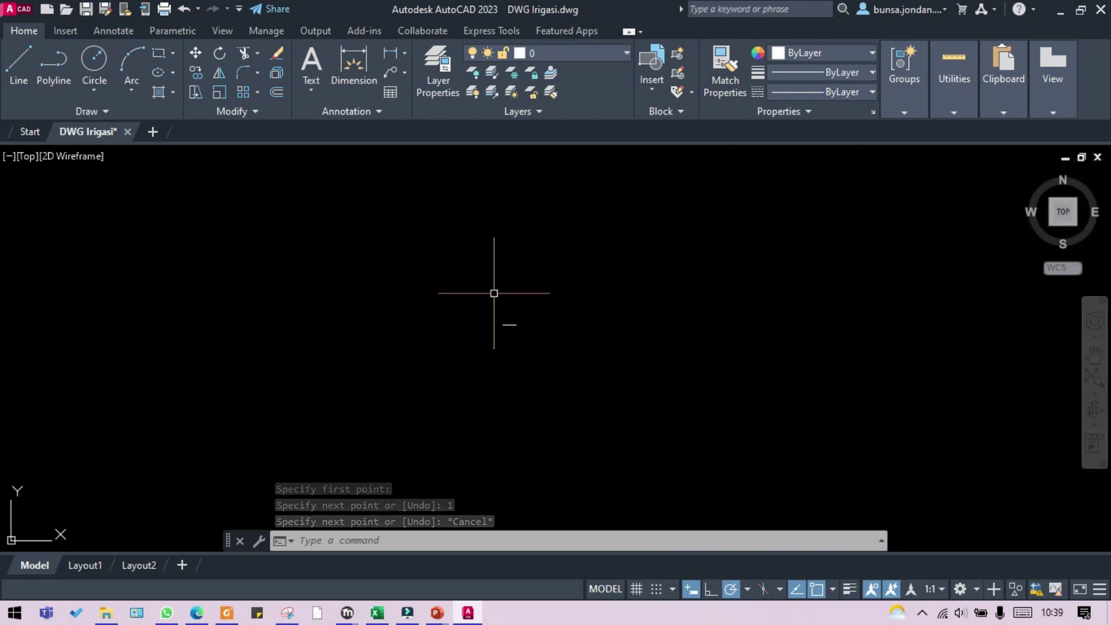
scroll(493, 293, down, 5)
scroll(483, 248, up, 4)
scroll(342, 358, up, 3)
scroll(437, 459, up, 4)
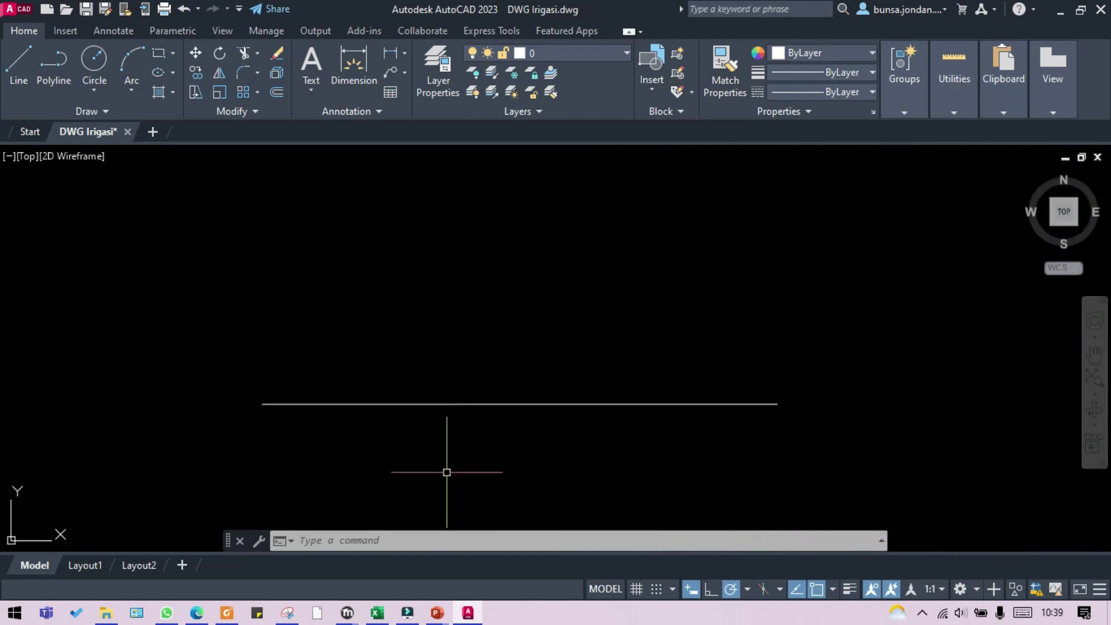
Check the Saluran Utama m value and the slope label in the cross-section diagram in Excel, then return to AutoCAD
click(377, 612)
click(648, 254)
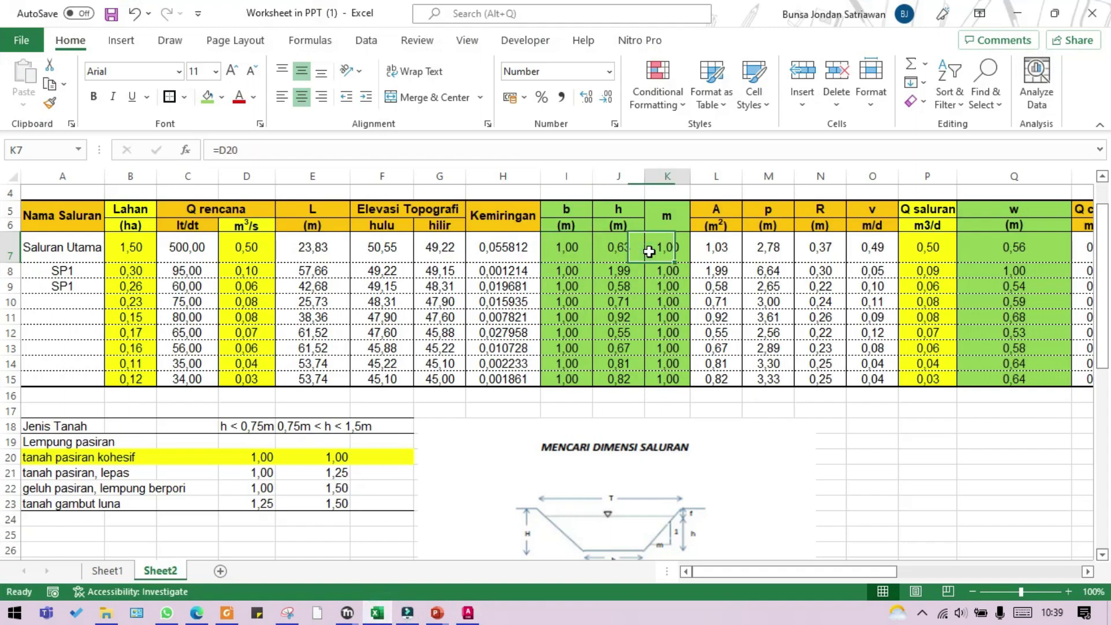
scroll(659, 347, down, 3)
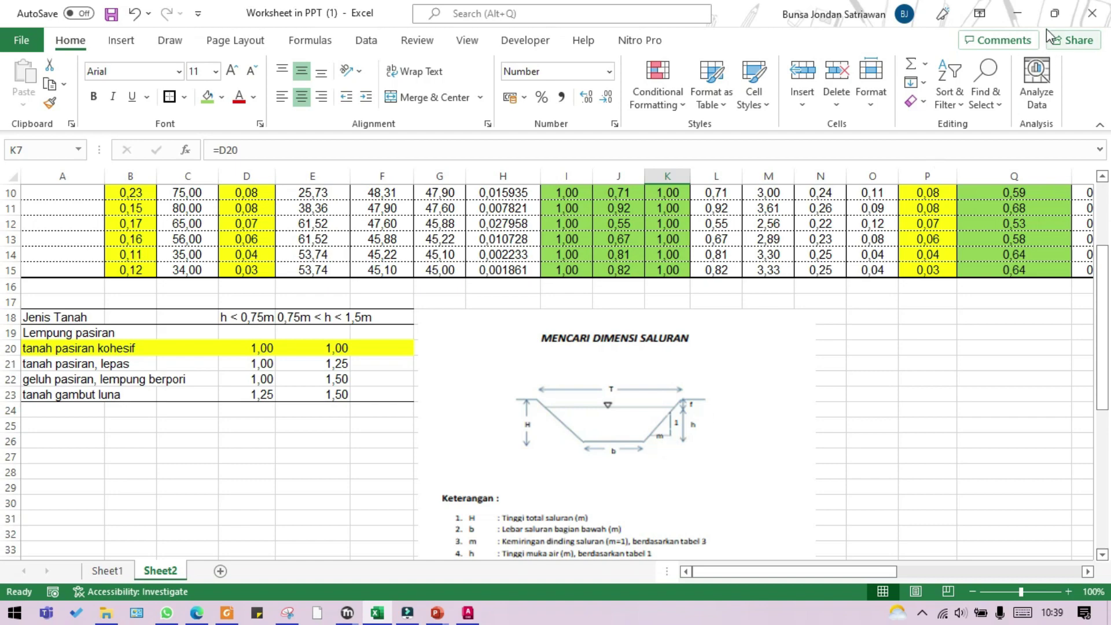
click(1017, 13)
Start a line at the right end of the base line and add a 1 m horizontal segment to the right
drag(798, 441, 719, 416)
scroll(718, 416, down, 2)
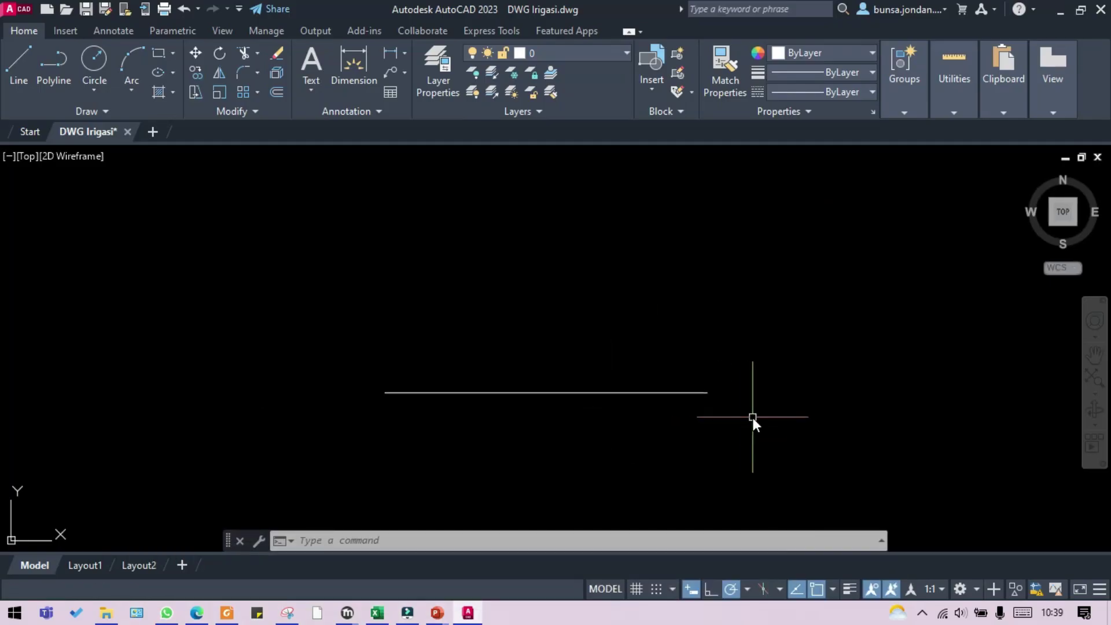
text(l)
key(Return)
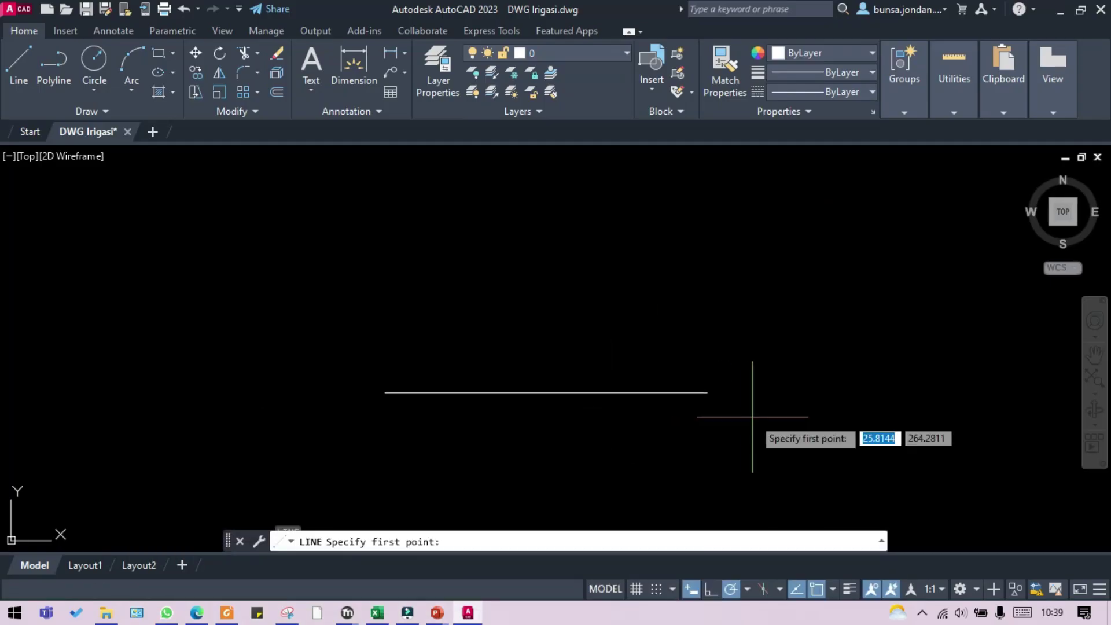
click(708, 392)
text(1)
key(Return)
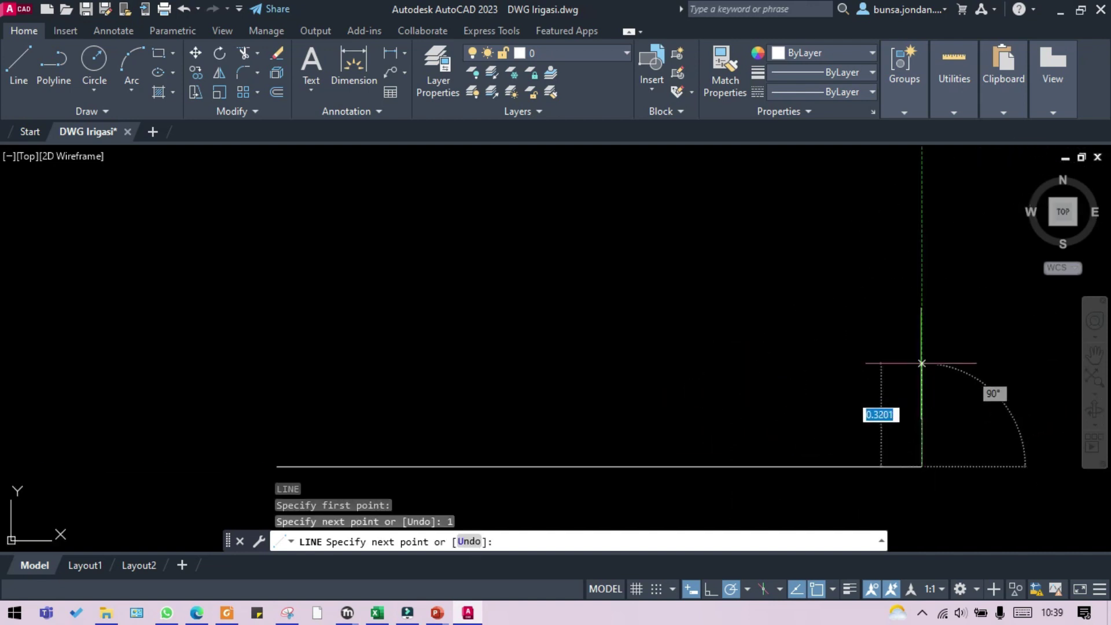
Recheck the slope diagram in Excel, then add a 1 m vertical segment upward and a diagonal back to the base line's right end in AutoCAD
click(377, 612)
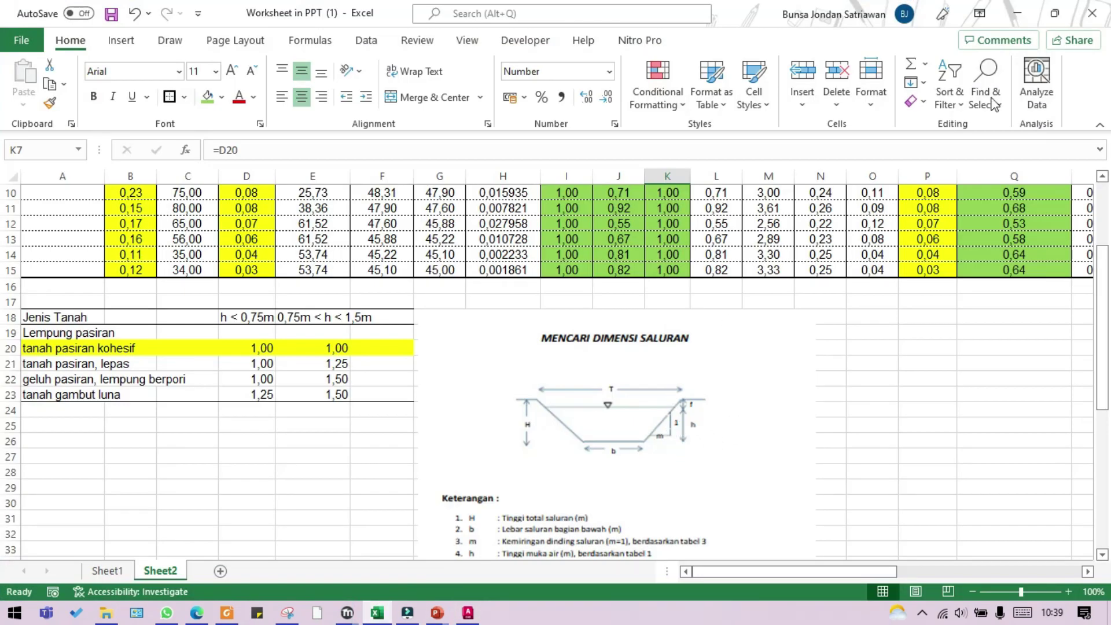
click(1030, 6)
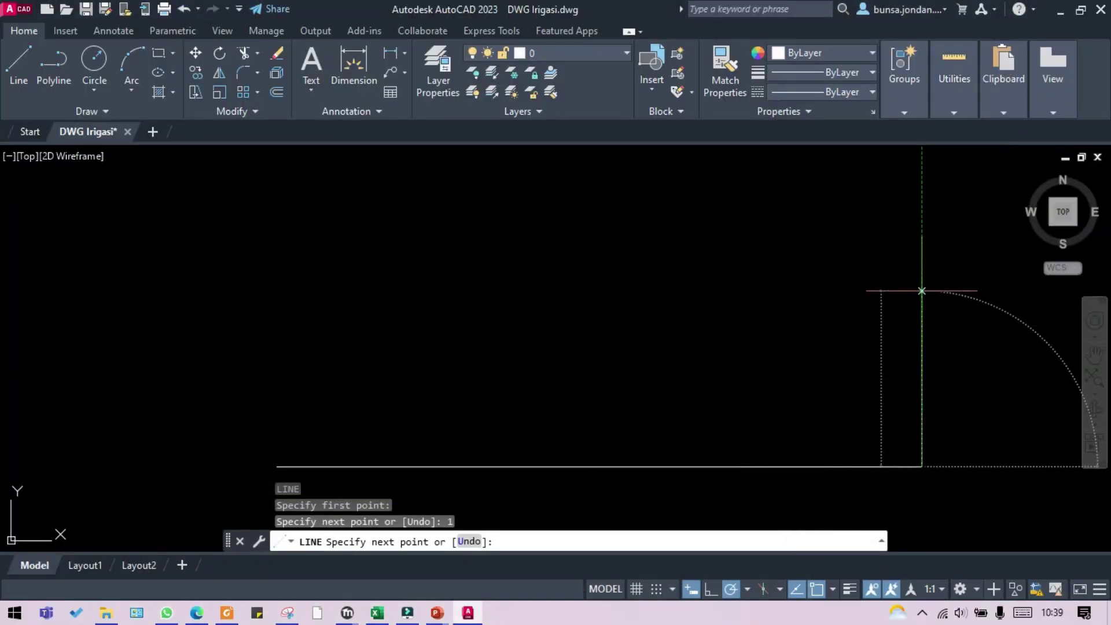
click(502, 541)
text(1)
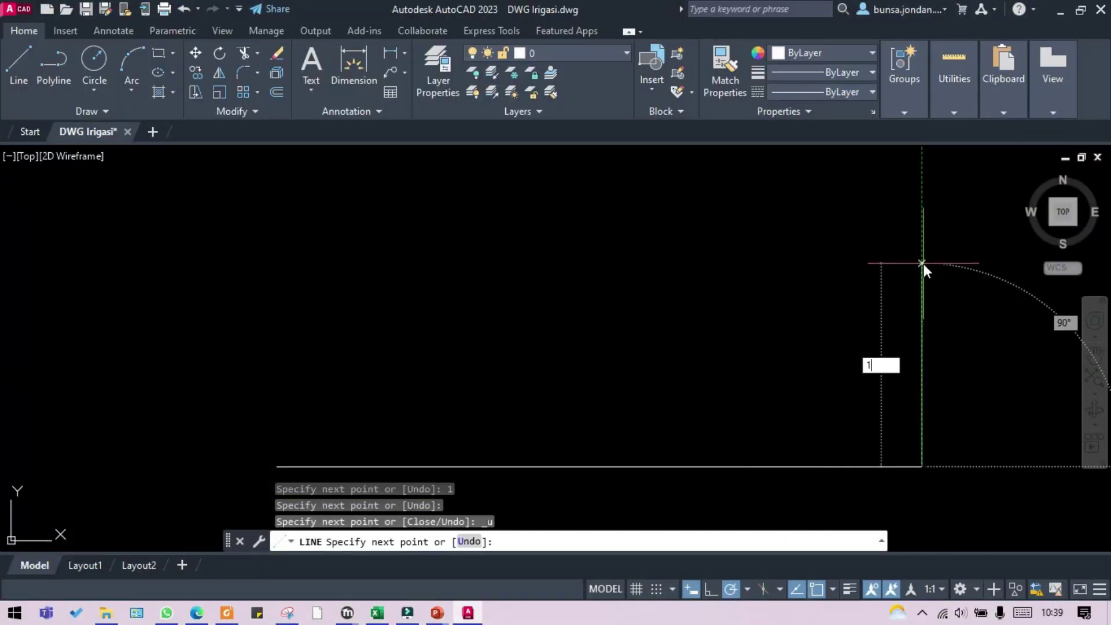
key(Return)
scroll(921, 263, down, 2)
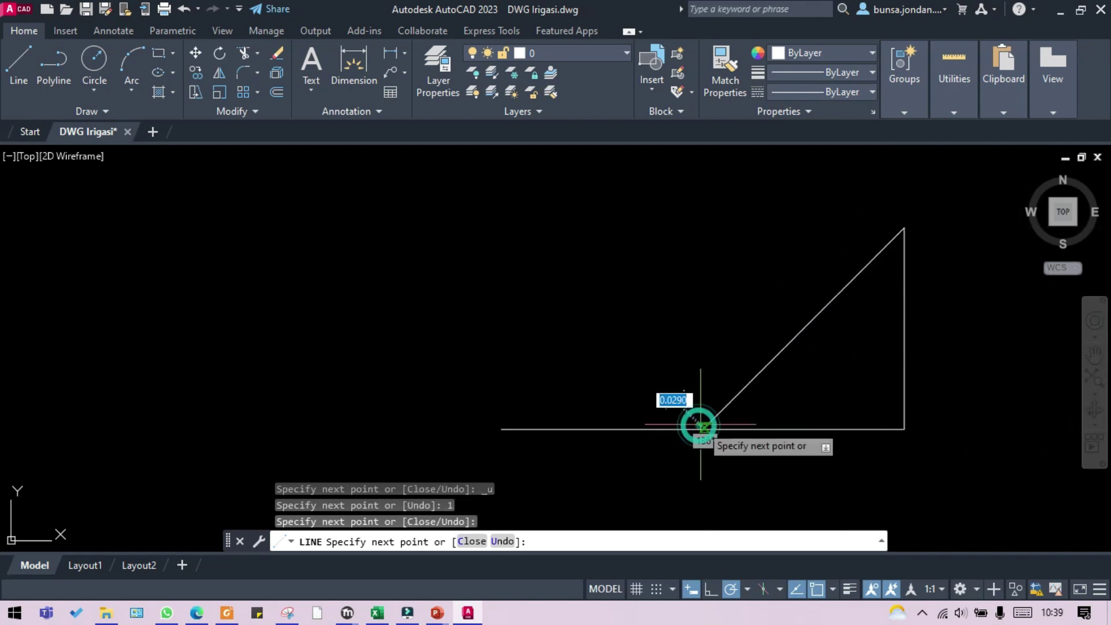
key(Escape)
Delete the horizontal and vertical construction lines of the slope triangle, keeping the diagonal side
click(753, 424)
click(727, 448)
click(922, 347)
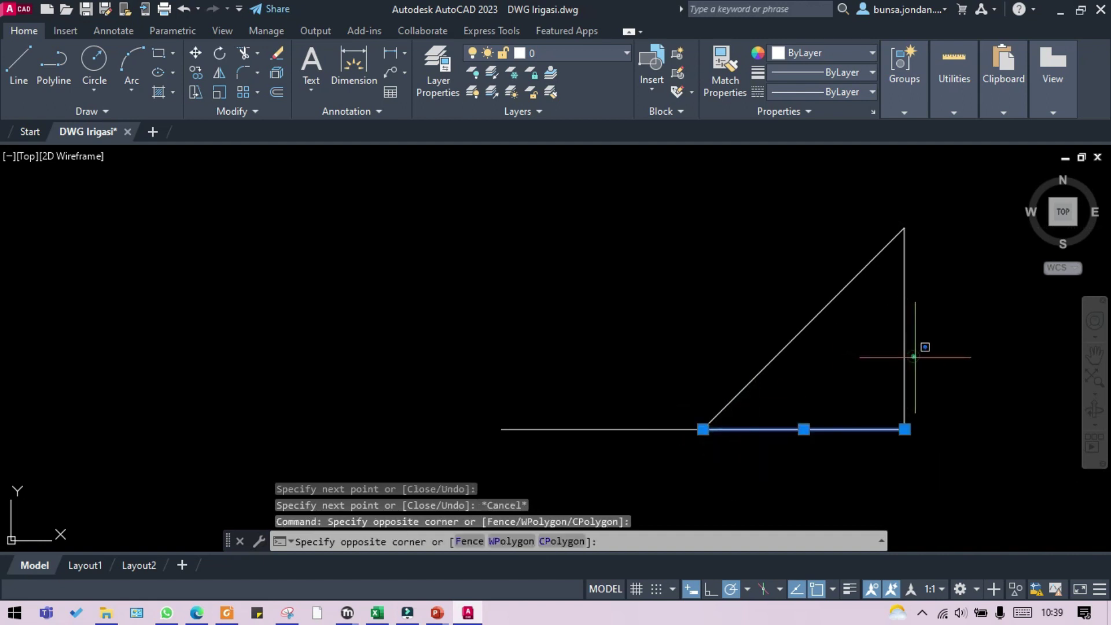
click(885, 343)
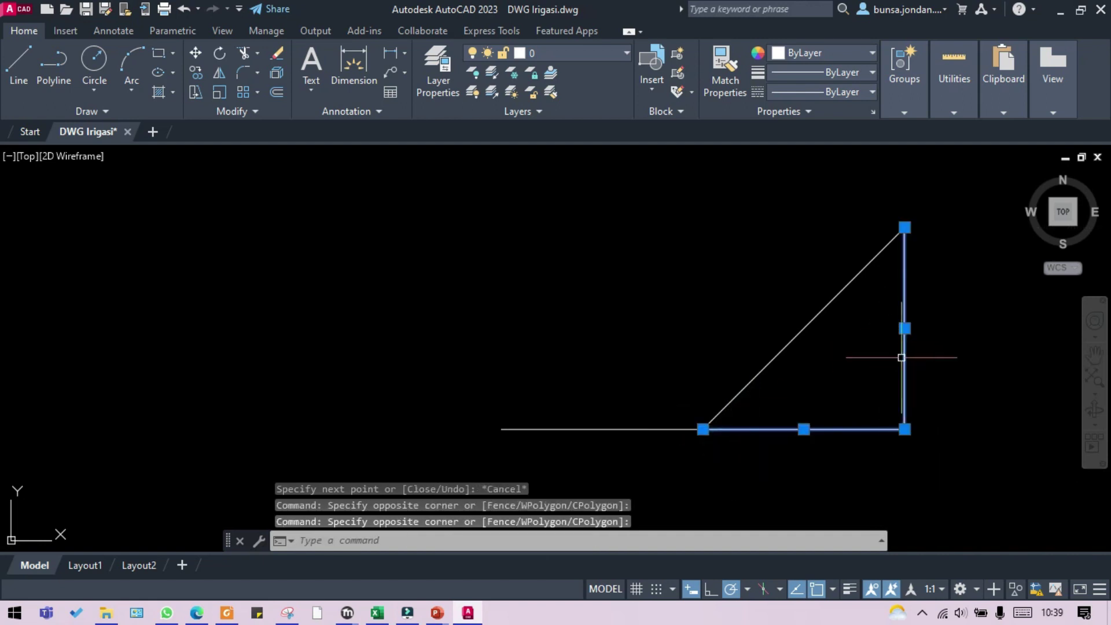
key(Delete)
Mirror the diagonal side about a vertical axis through the base line's midpoint, keeping the source line
click(818, 384)
click(746, 305)
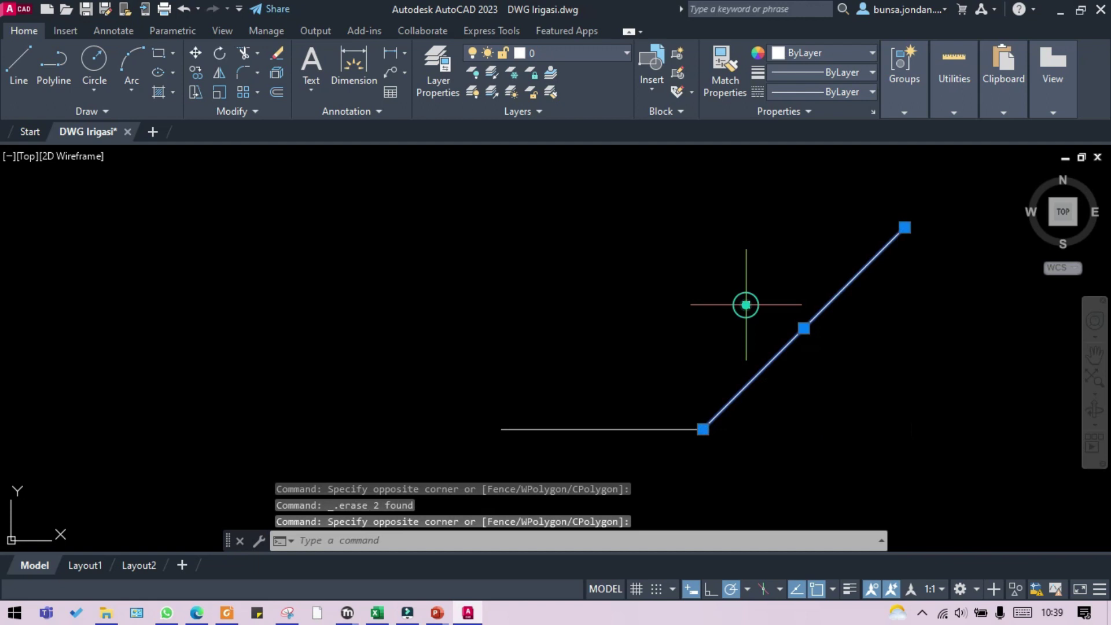
key(Return)
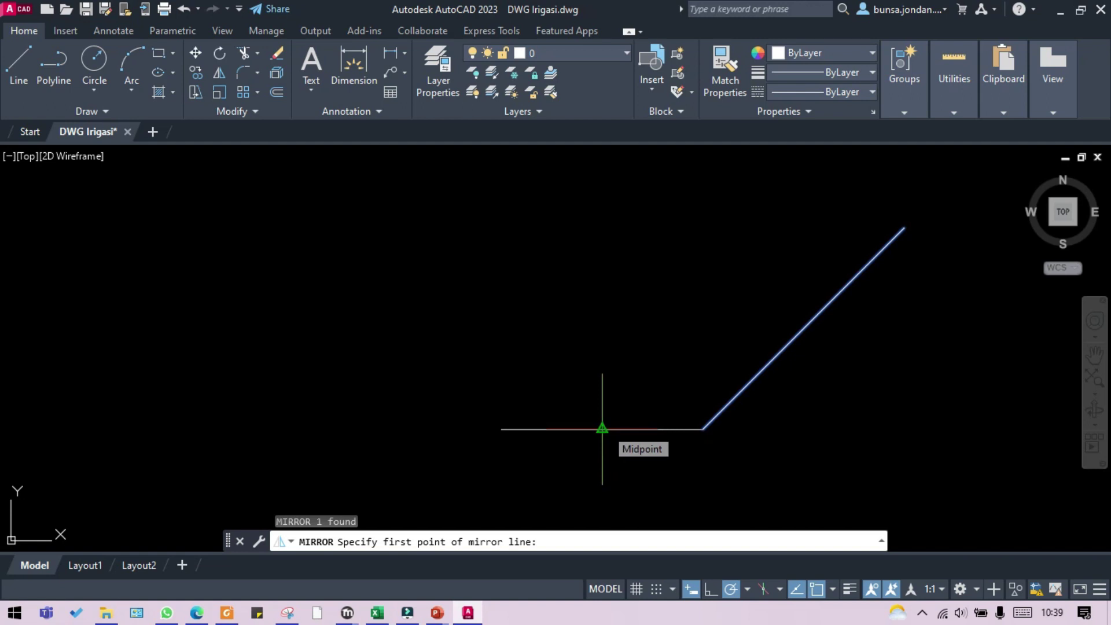
click(602, 428)
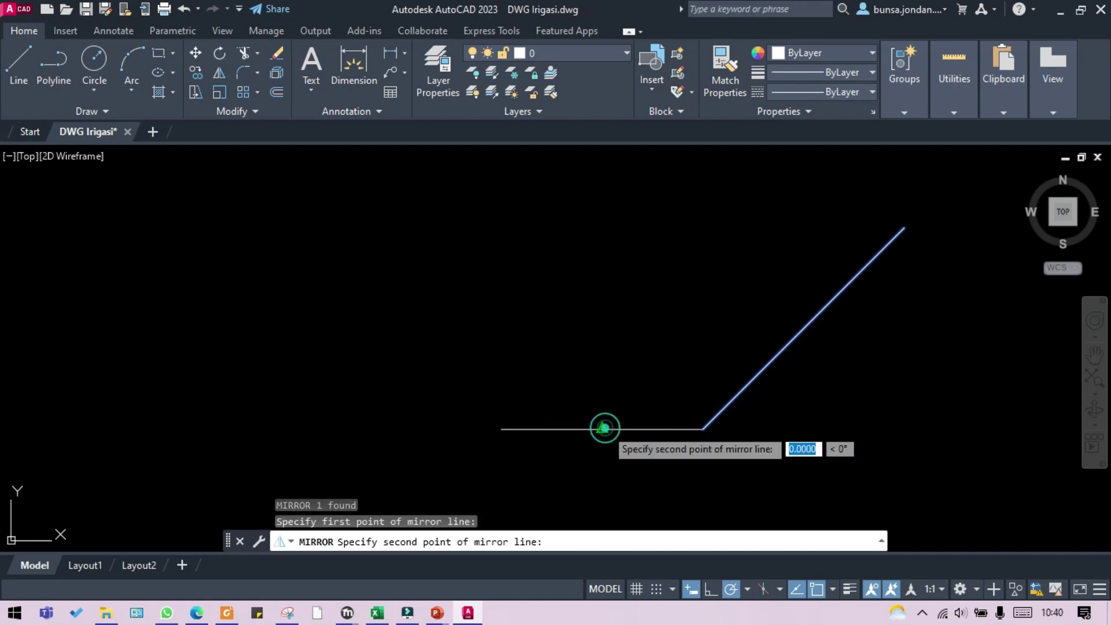
click(603, 470)
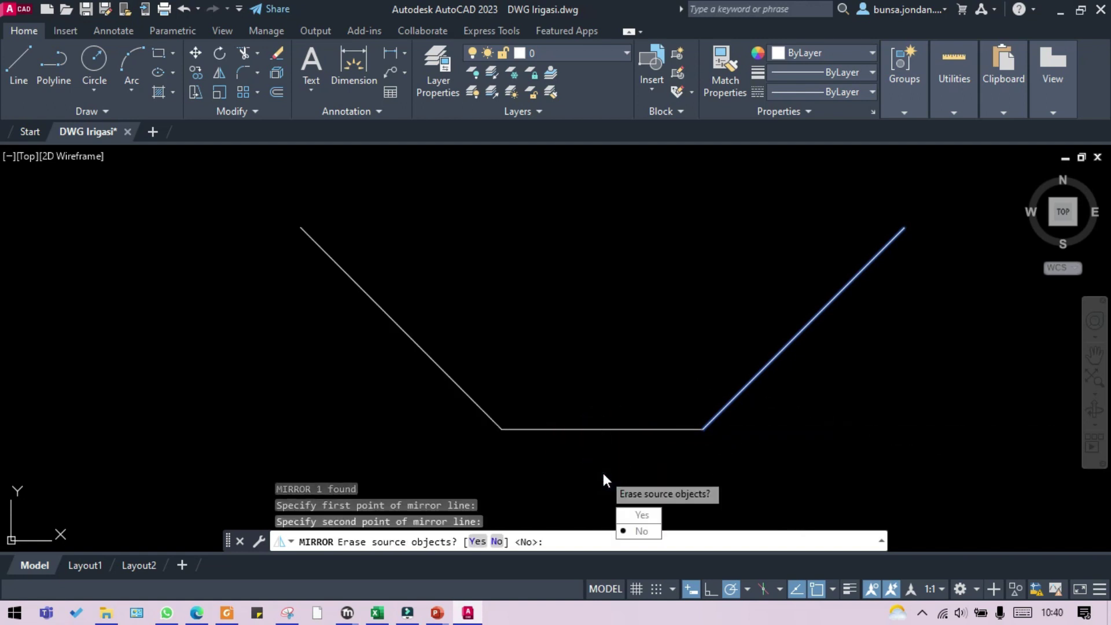
key(Return)
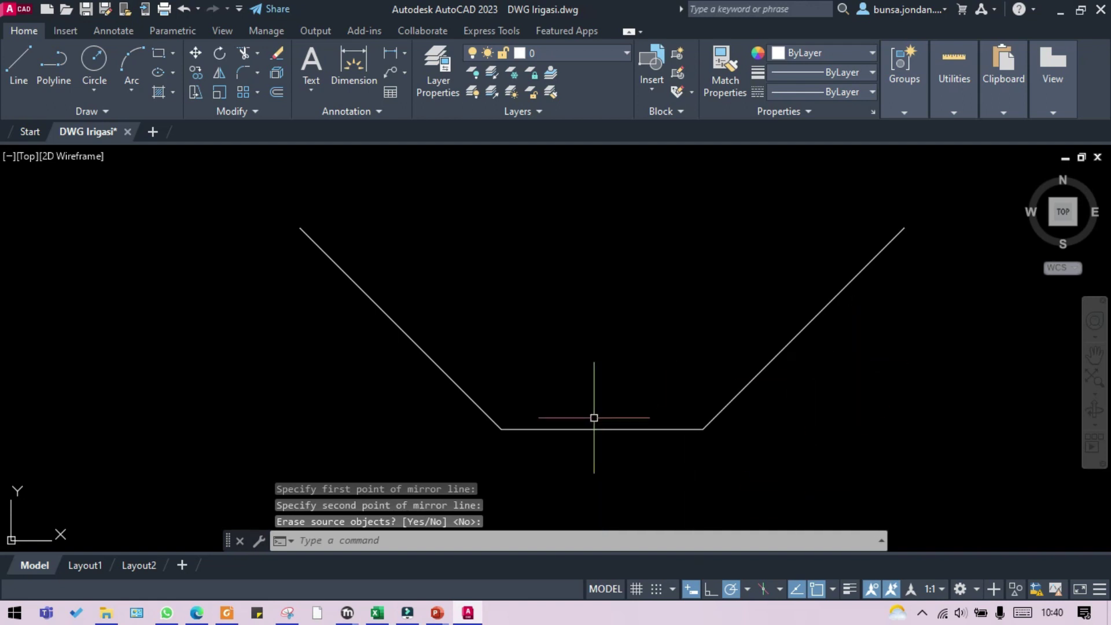
click(833, 589)
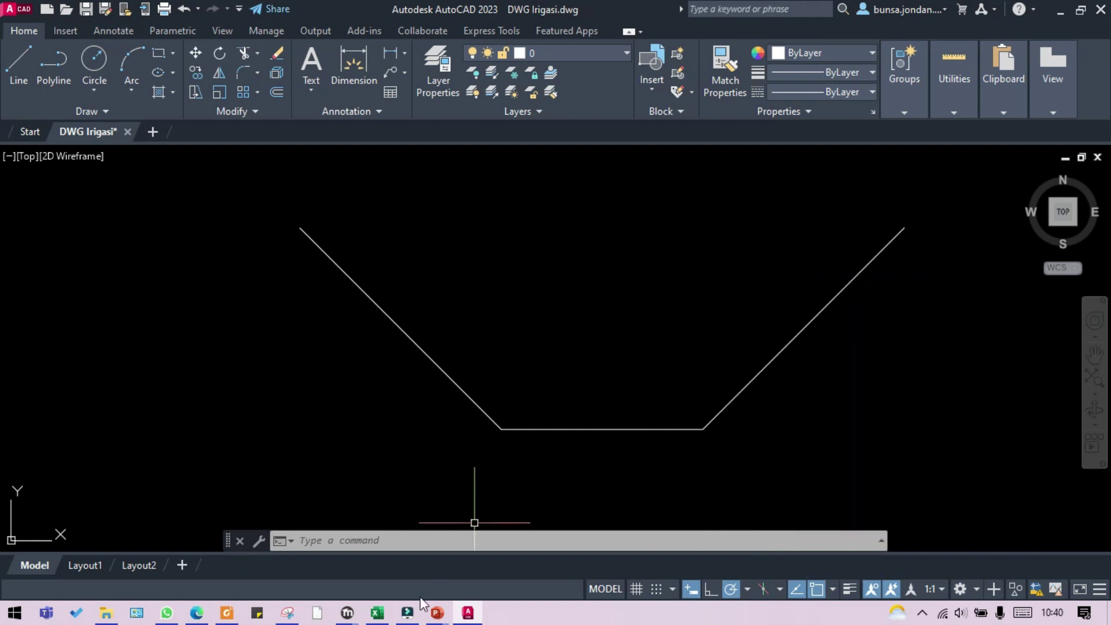
Check the Saluran Utama h value and the h label in the cross-section diagram in Excel, then return to AutoCAD
click(383, 617)
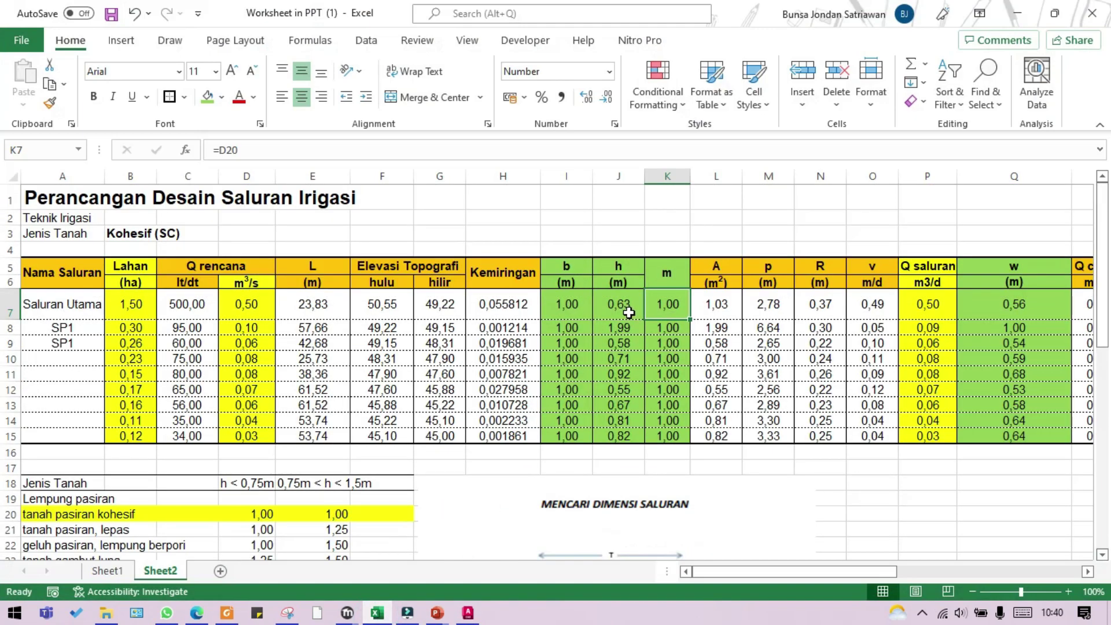
click(628, 312)
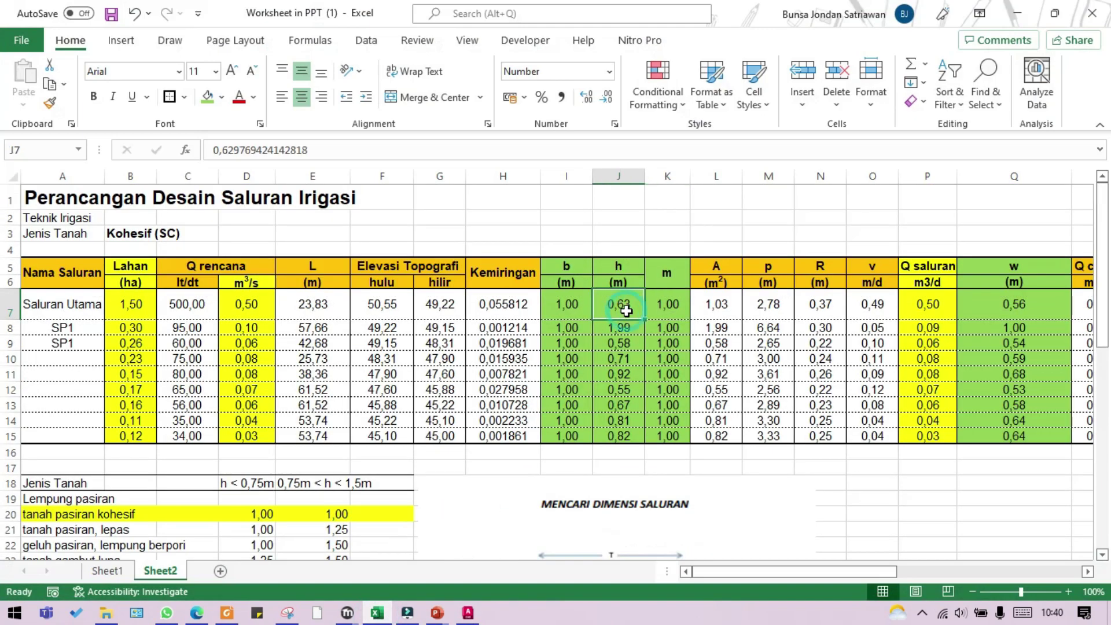
scroll(633, 405, down, 5)
scroll(624, 335, up, 4)
scroll(637, 347, down, 3)
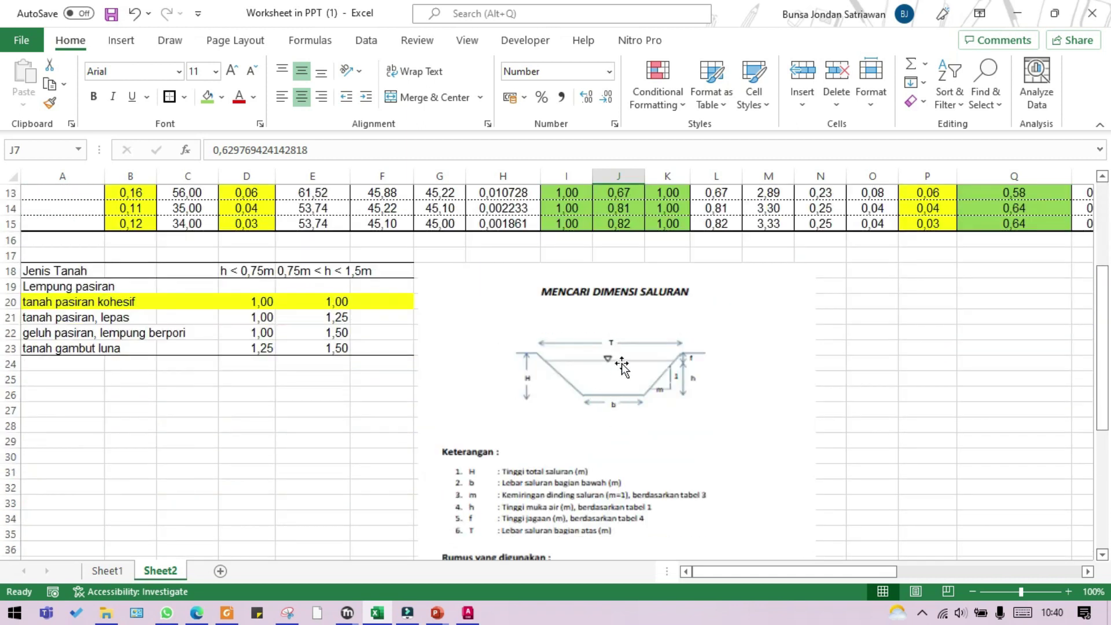
click(1016, 17)
Offset the base line 0.63 m upward as the water level line for h
text(o)
key(Return)
text(0)
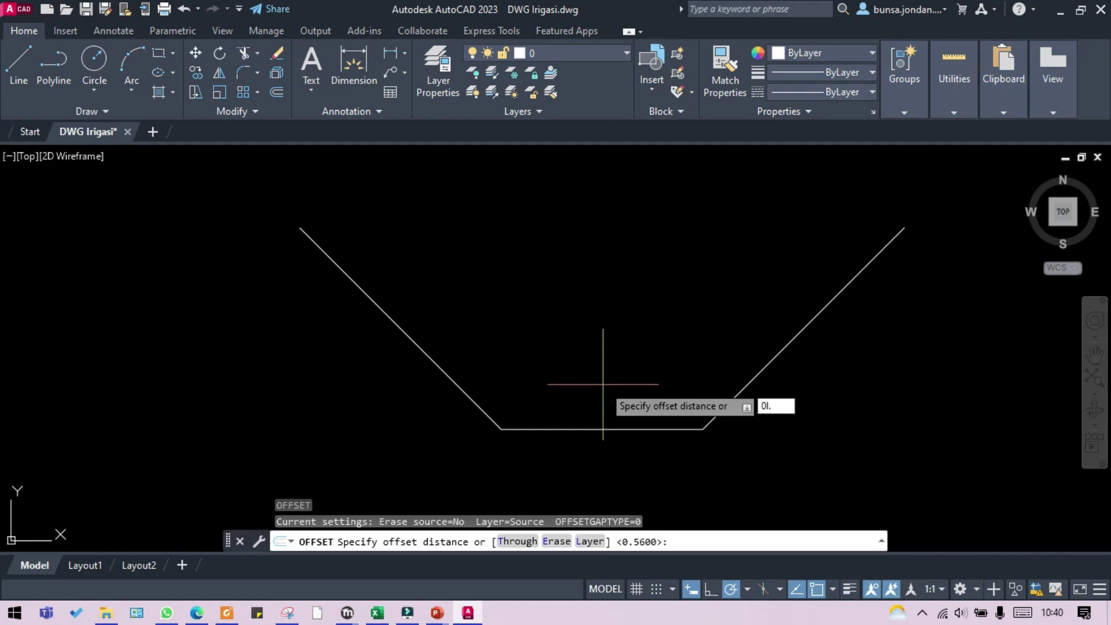
text(.63)
key(Return)
click(610, 429)
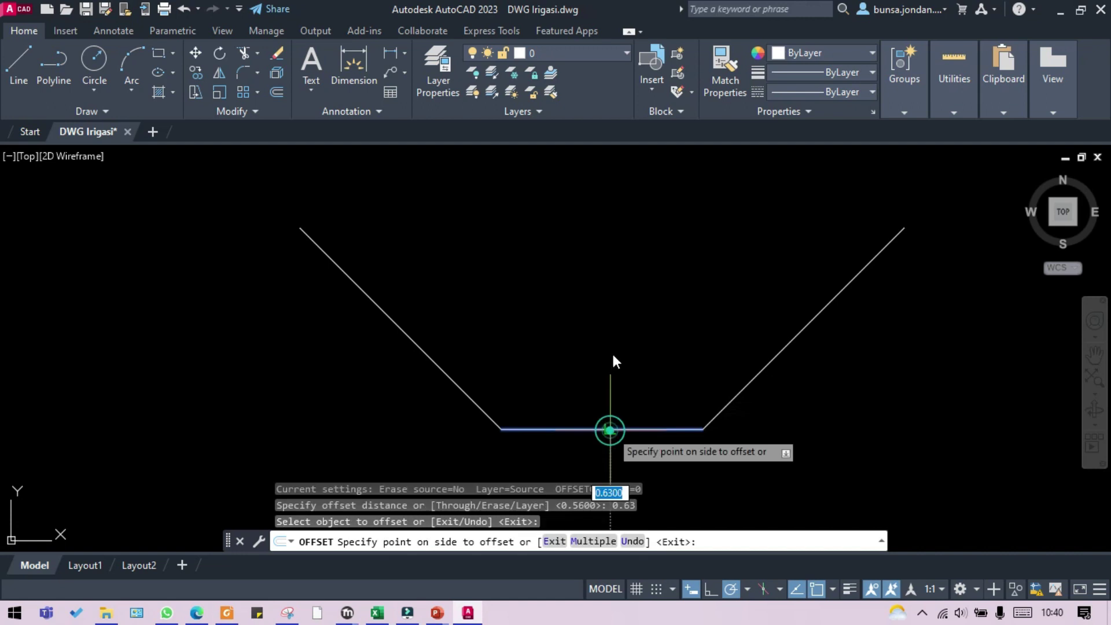
click(613, 330)
key(Escape)
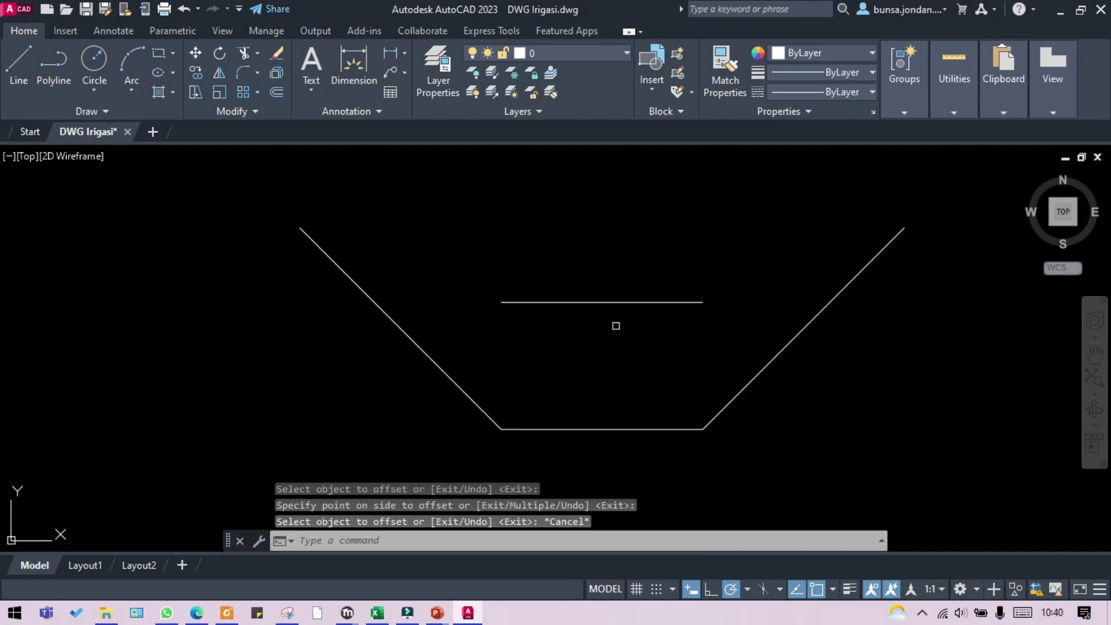
Extend both ends of the water level line to the channel's sloped sides
text(ex)
key(Return)
click(507, 301)
click(698, 301)
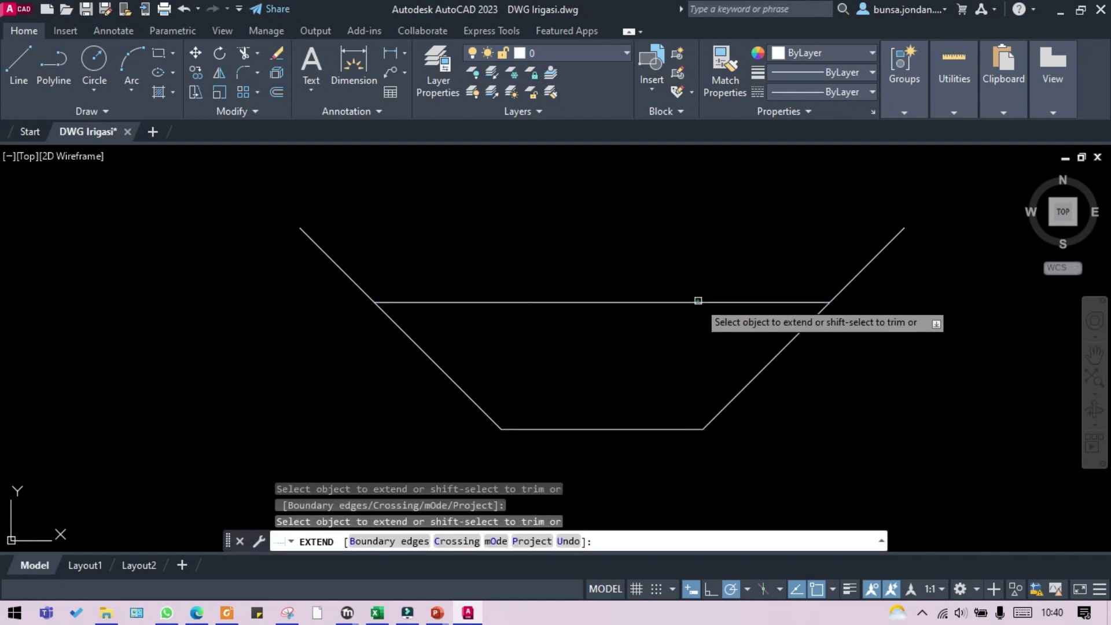
key(Escape)
scroll(622, 336, down, 4)
scroll(679, 287, up, 4)
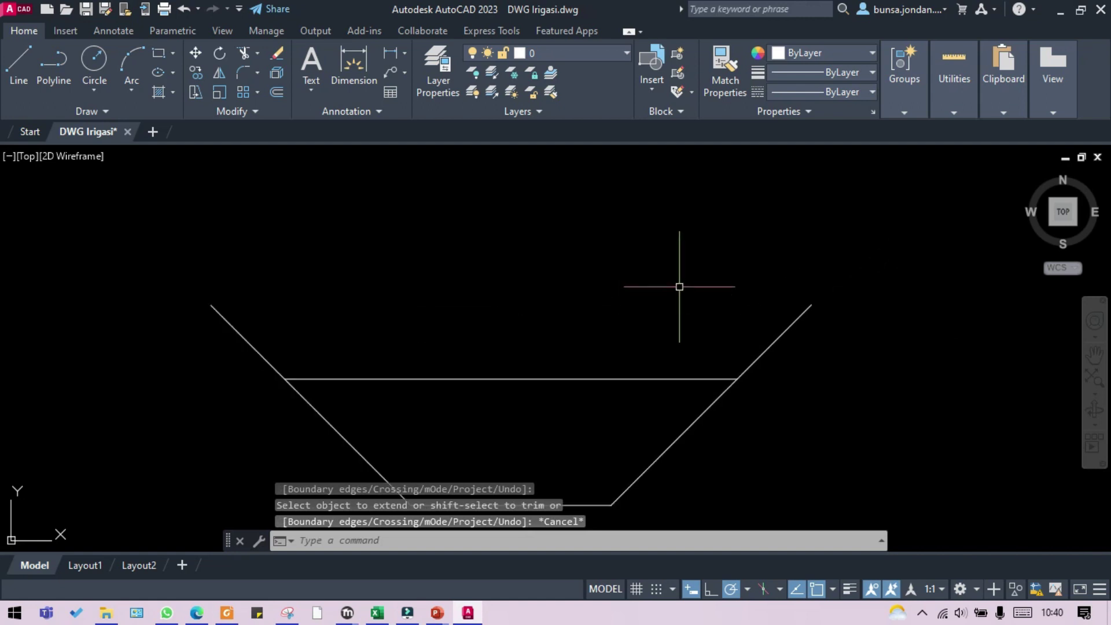
Check the Saluran Utama w value and the freeboard in the cross-section diagram in Excel, then return to AutoCAD
click(380, 615)
scroll(897, 365, up, 4)
click(1003, 314)
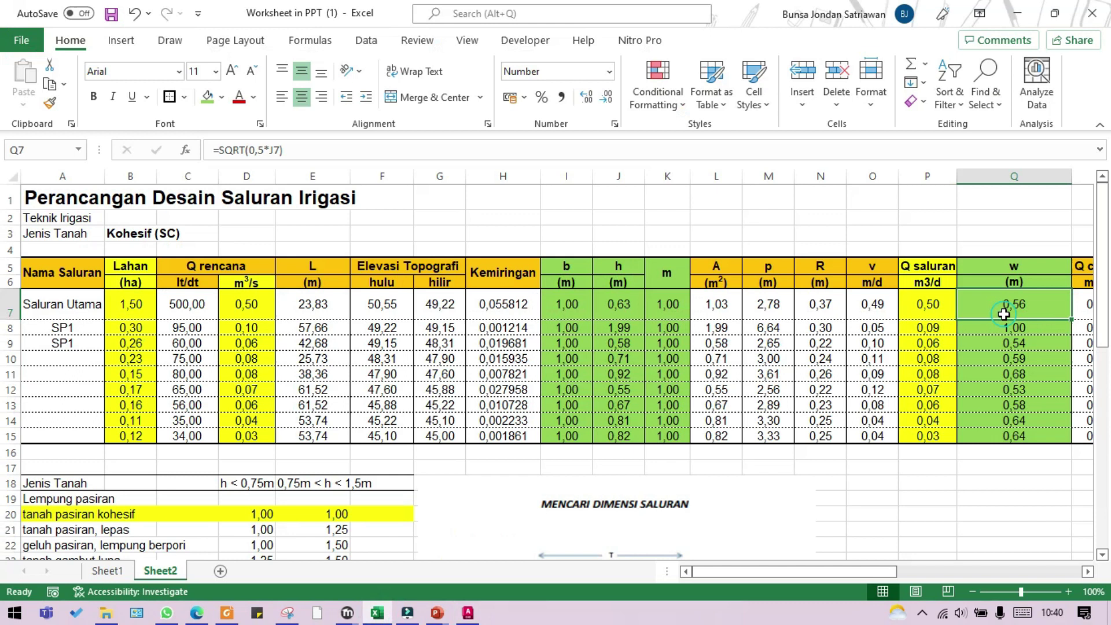
scroll(998, 318, down, 3)
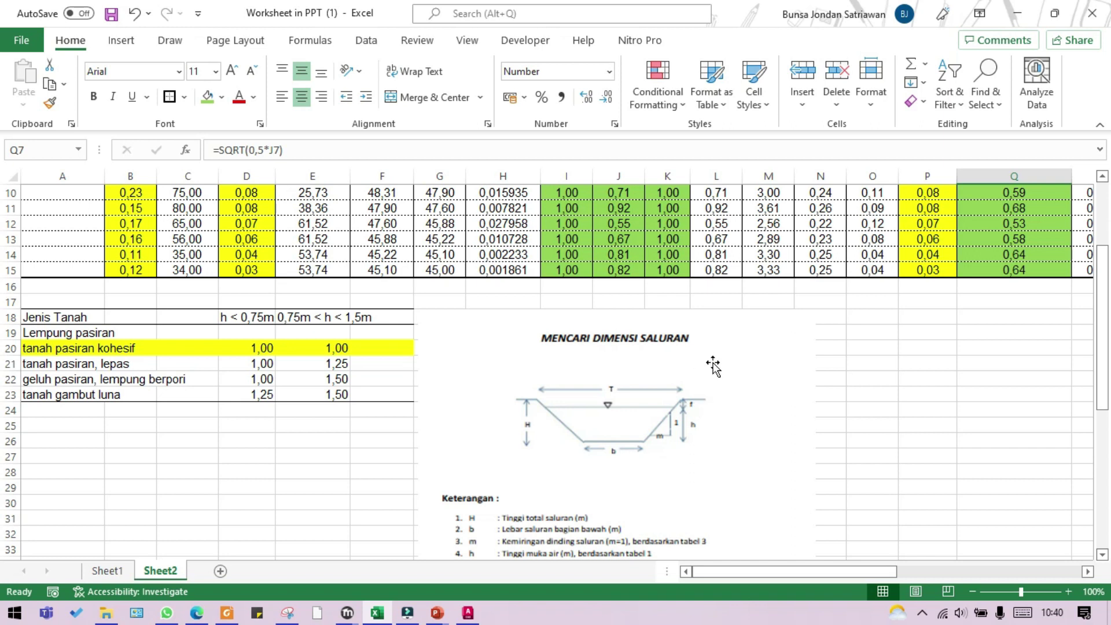
scroll(719, 427, up, 3)
scroll(948, 370, down, 3)
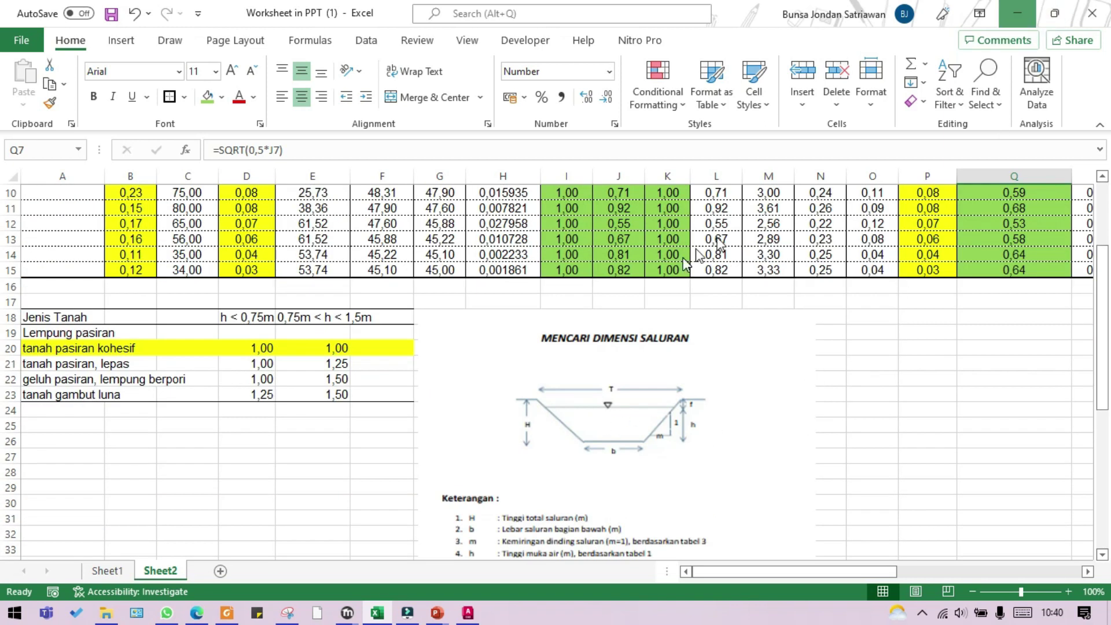
key(alt+Tab)
Offset the water level line 0.56 m upward as the channel's top line for the freeboard w
text(o)
key(Return)
text(0.56)
key(Return)
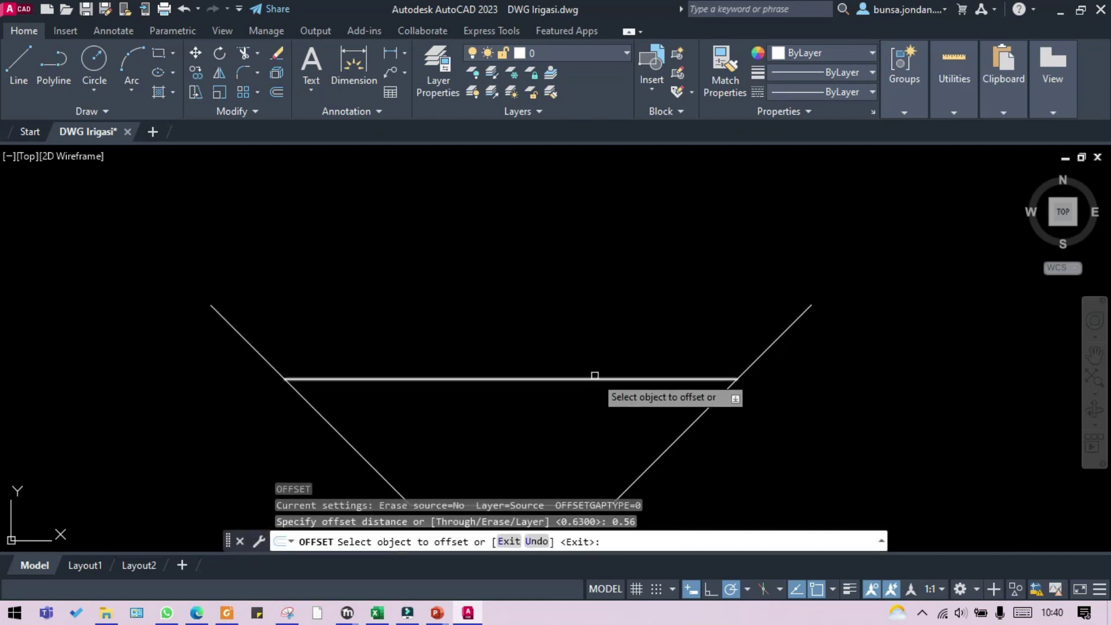
click(594, 377)
click(610, 300)
key(Escape)
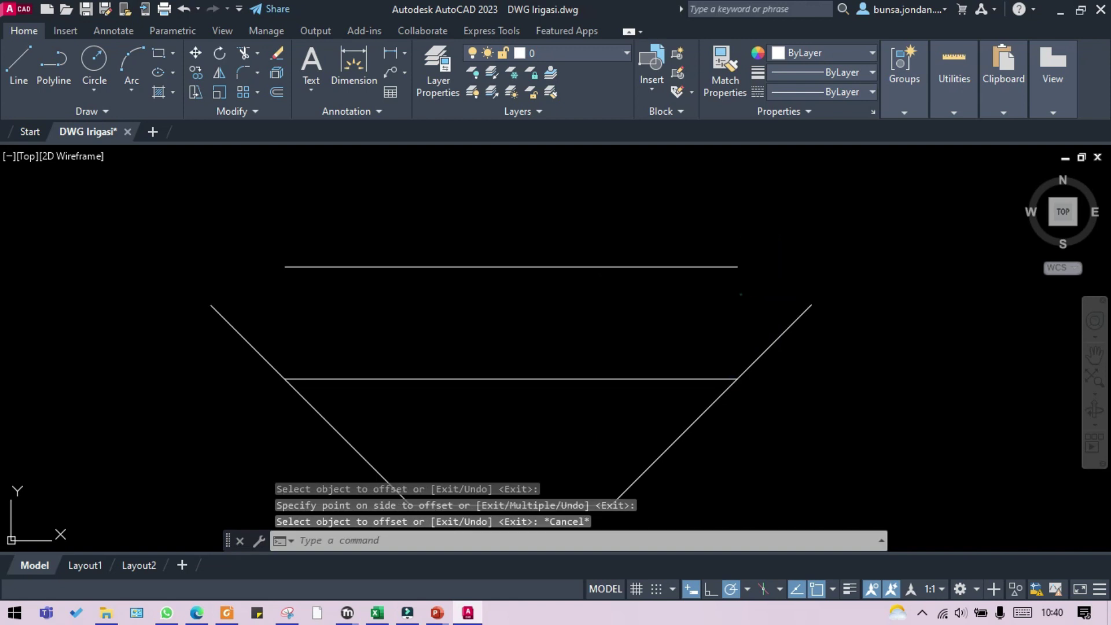
Stretch both ends of the top line horizontally outward, well beyond the upper ends of the sloped sides
click(741, 293)
click(685, 226)
click(736, 267)
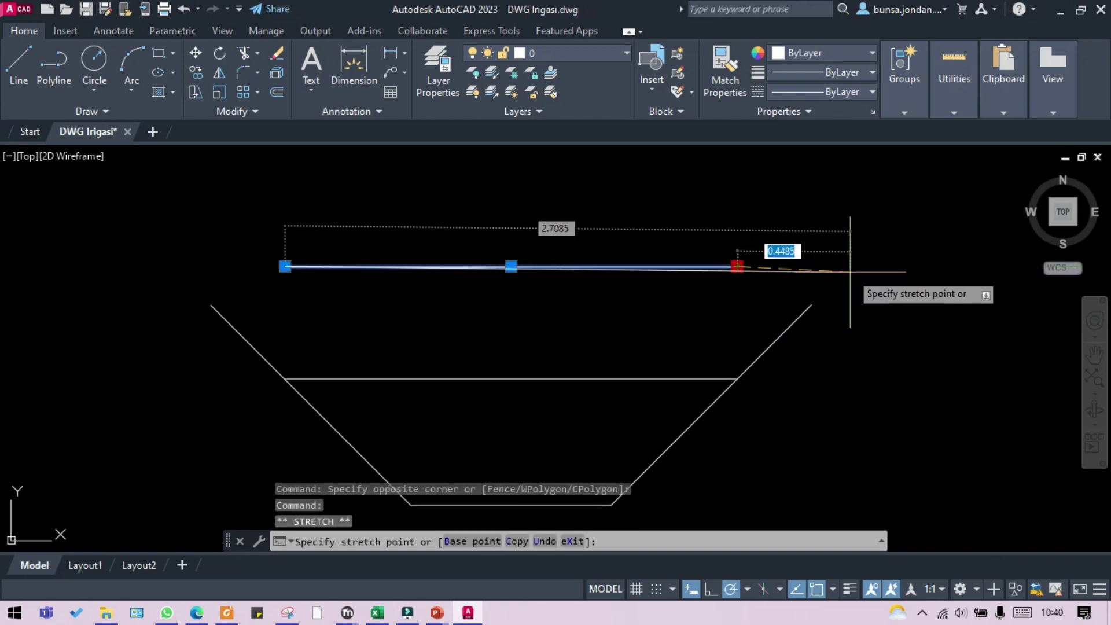
click(952, 267)
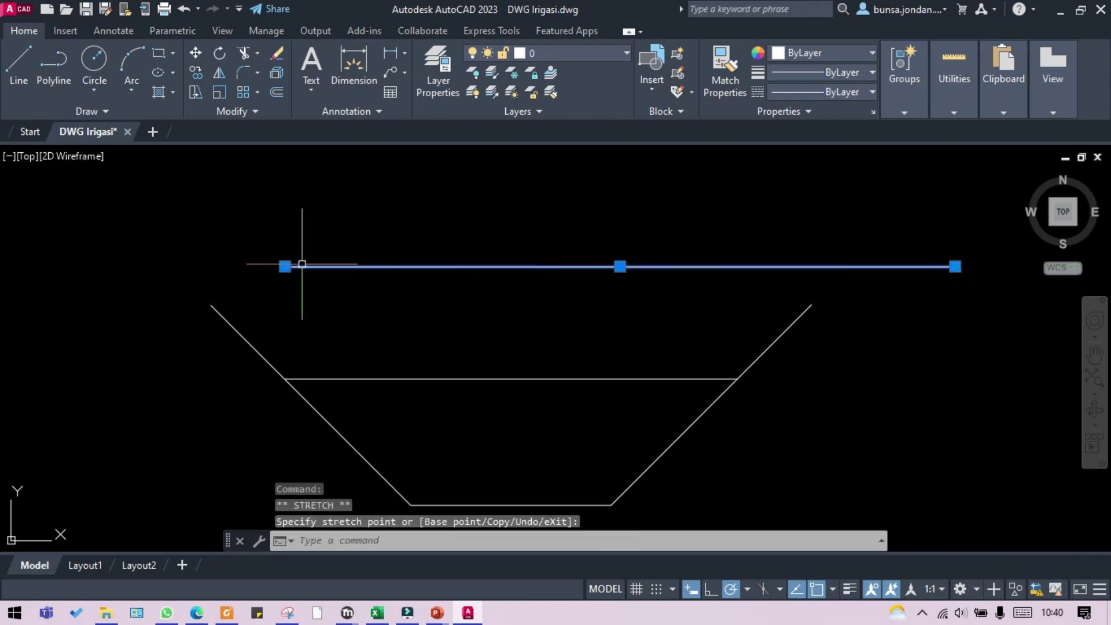
click(113, 267)
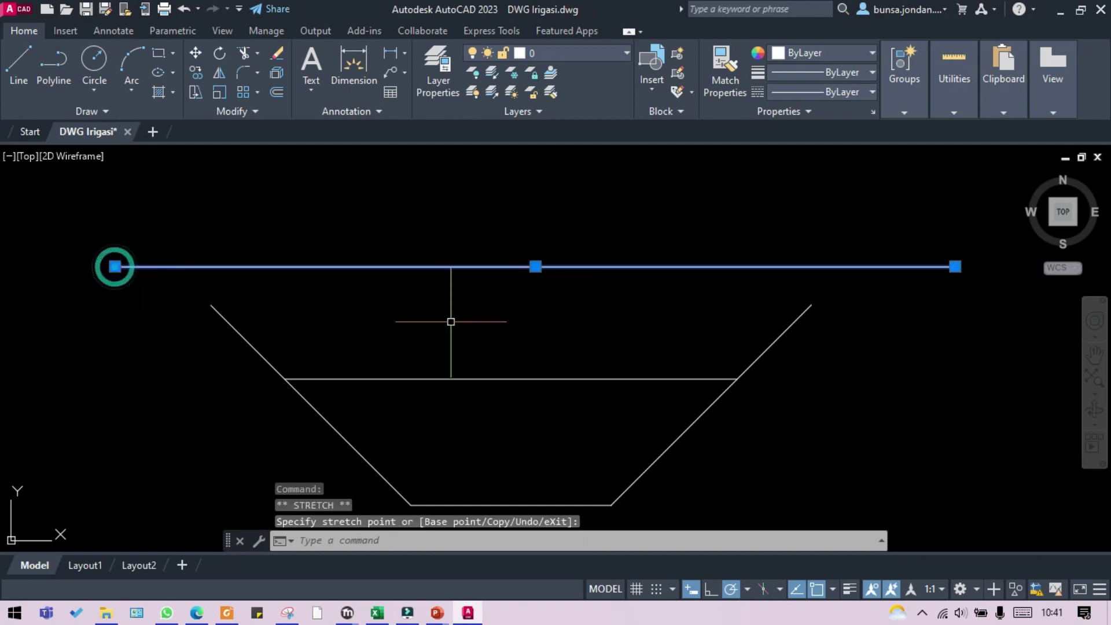
click(832, 588)
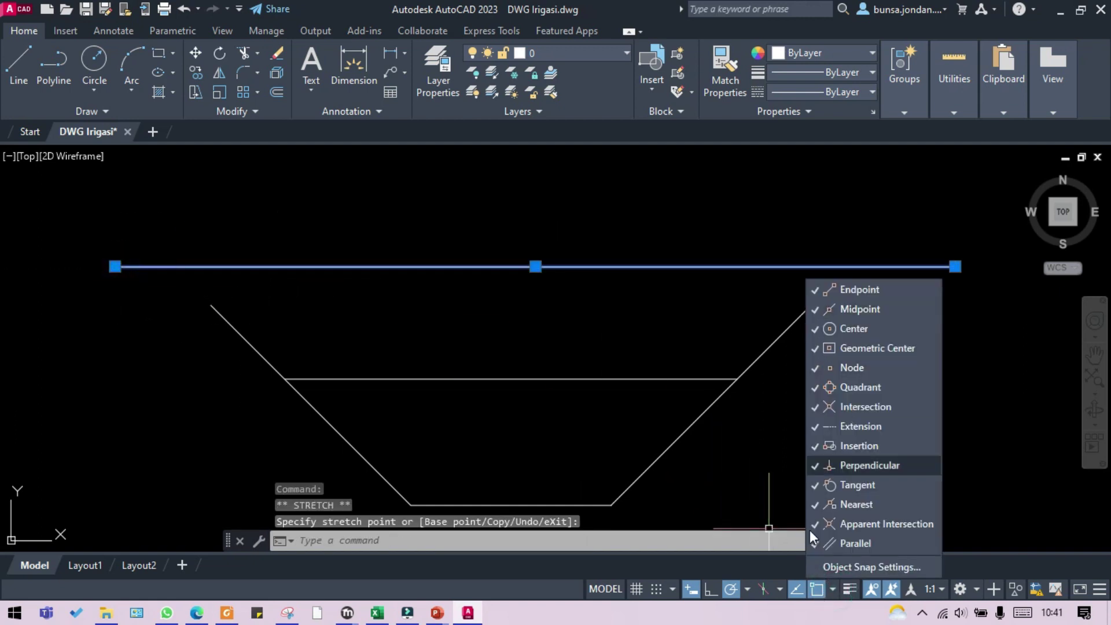
click(822, 465)
key(Escape)
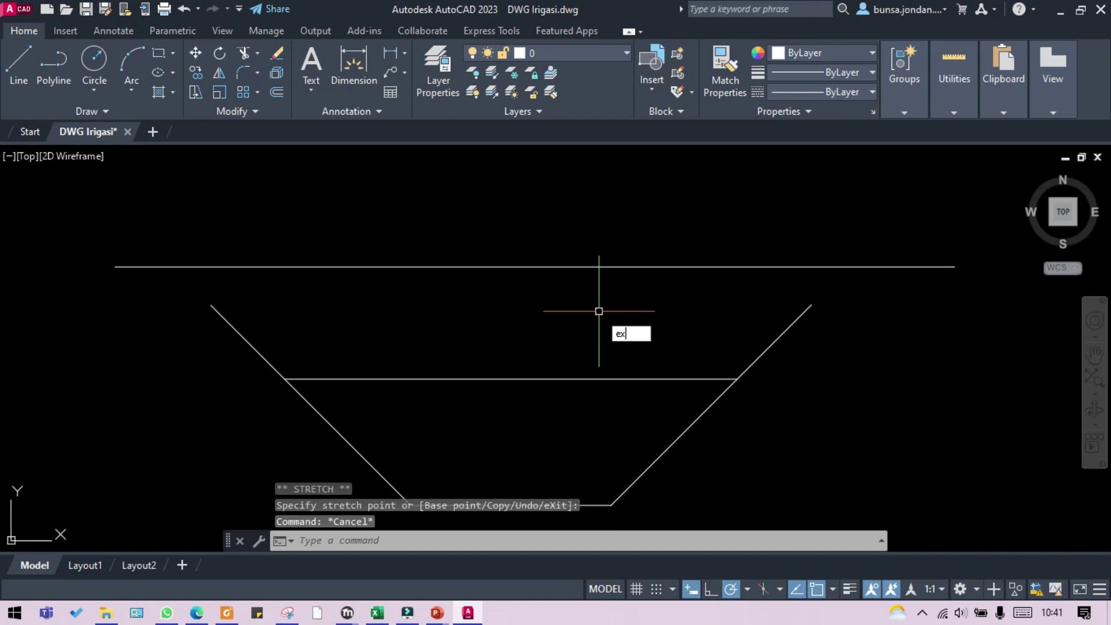
Extend both sloped sides of the channel up to the top line
key(Return)
click(850, 331)
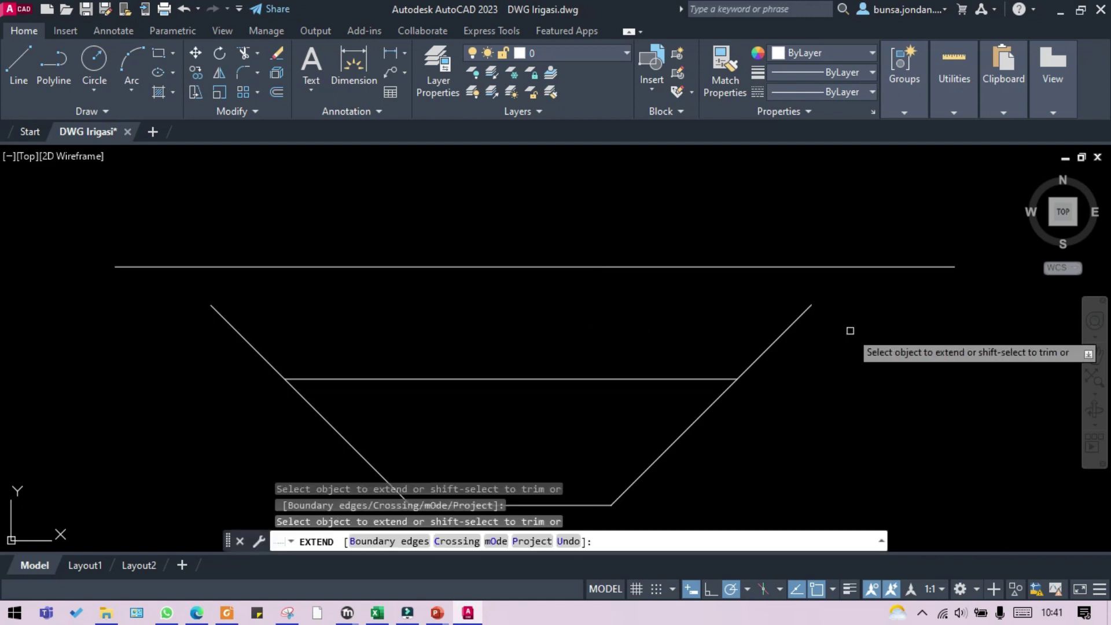
key(Escape)
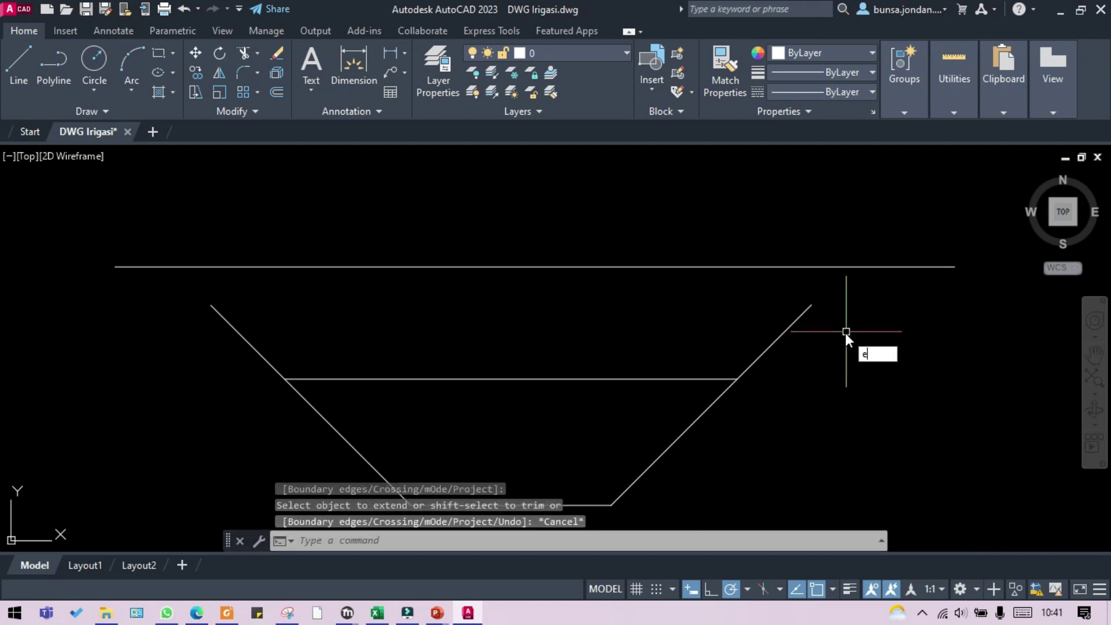
key(Return)
drag(839, 332, 684, 305)
drag(362, 310, 181, 310)
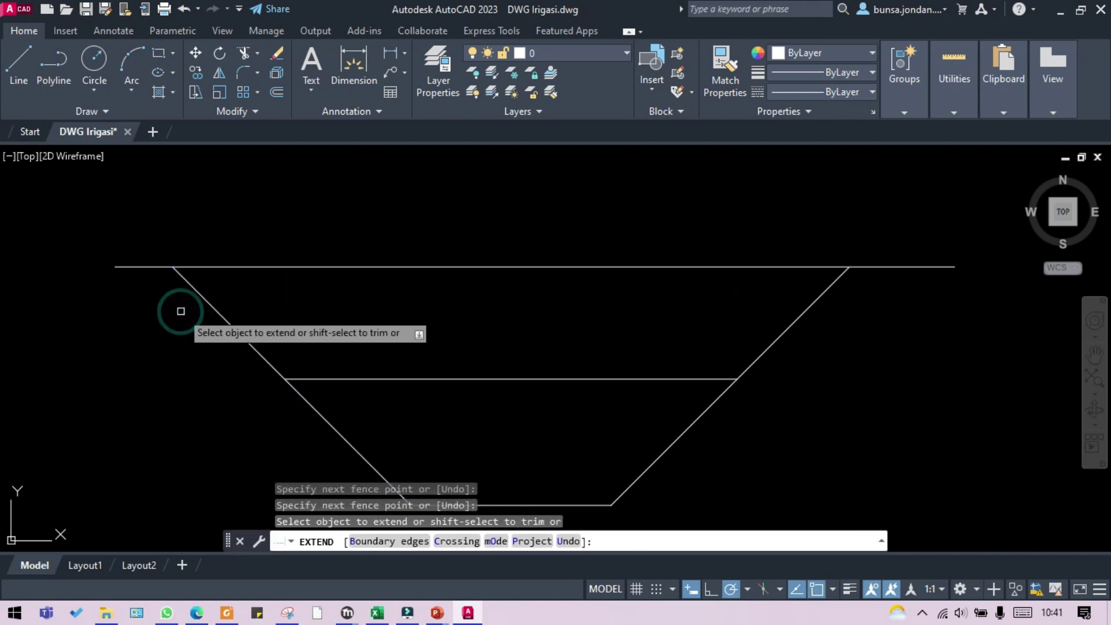
key(Escape)
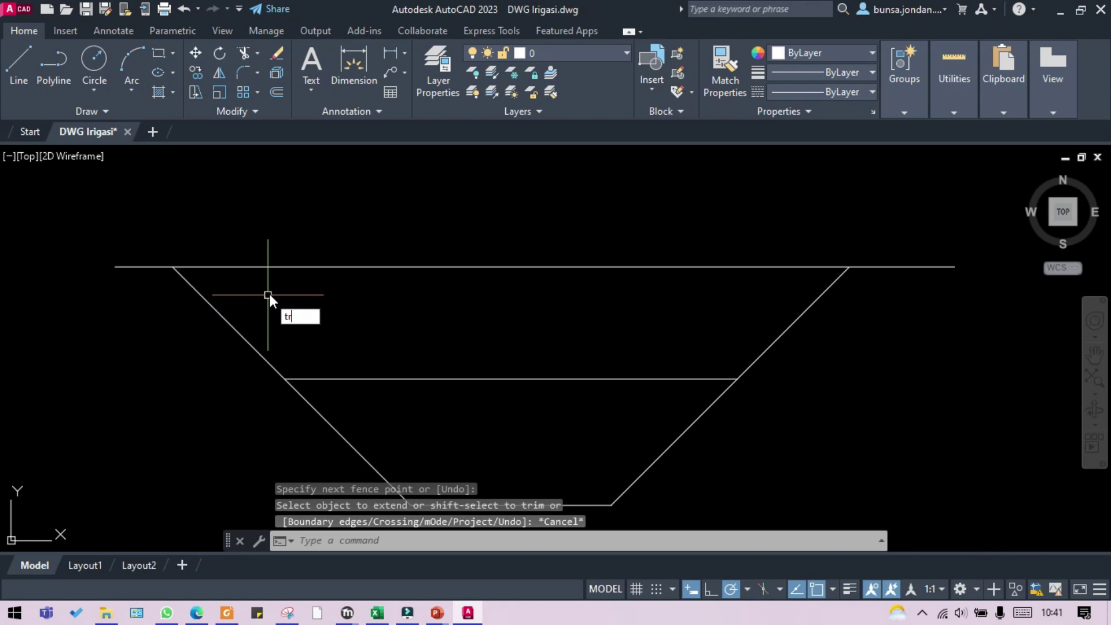
Trim the top line between the two sloped sides, leaving a short horizontal bank on each side
key(Return)
click(301, 265)
scroll(446, 218, down, 4)
key(Escape)
scroll(737, 252, up, 4)
scroll(657, 249, down, 4)
scroll(694, 241, up, 4)
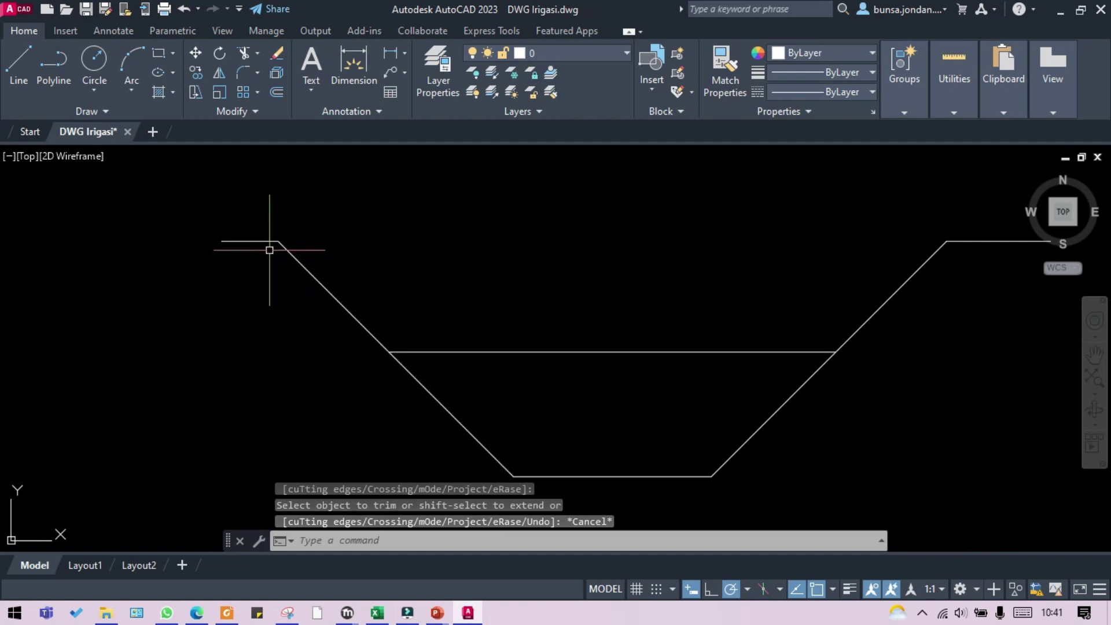
text(l)
key(Return)
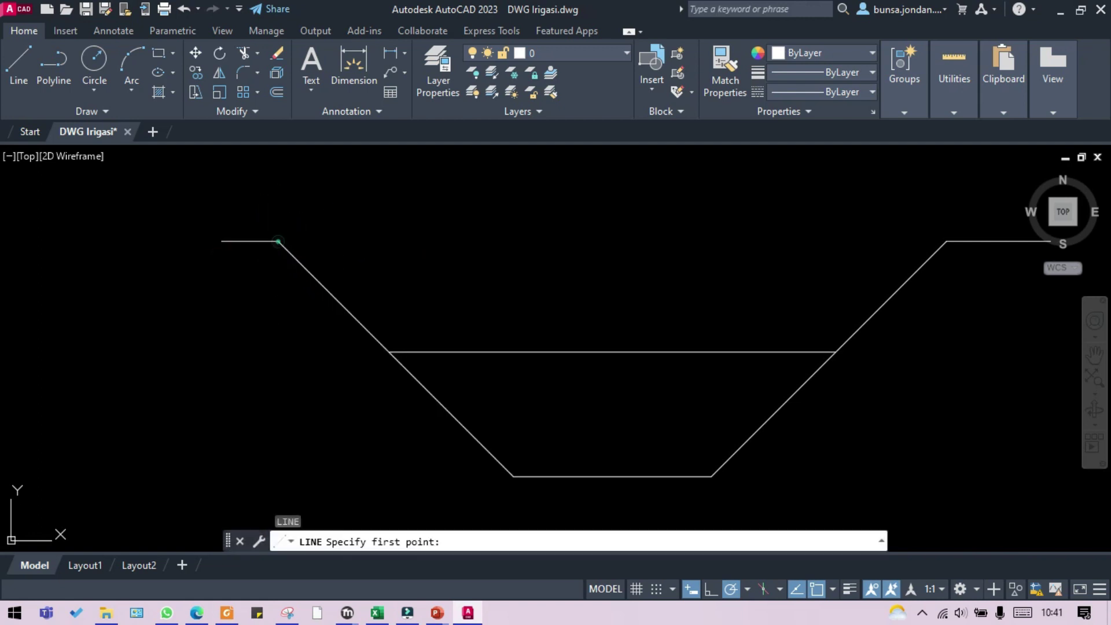
click(278, 240)
key(Escape)
Delete the short horizontal bank lines at the upper ends of both sloped sides
click(259, 245)
click(240, 214)
drag(701, 238, 358, 327)
click(662, 379)
click(610, 291)
key(Delete)
Draw a 0.5 m horizontal bank line outward from the upper end of the right sloped side
text(l)
key(Return)
click(602, 330)
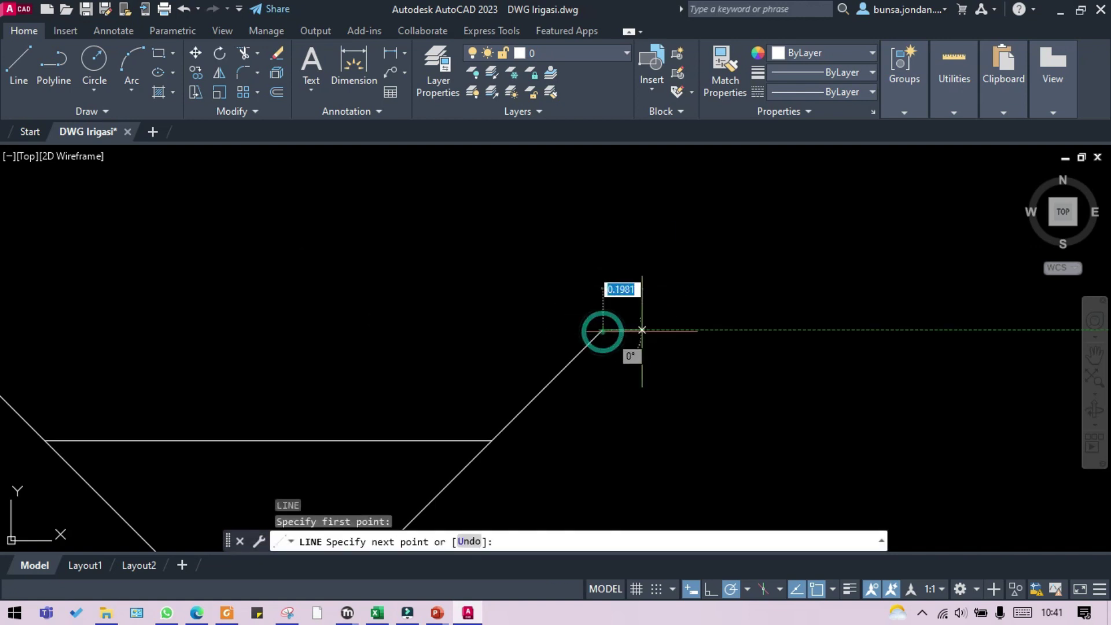
text(0.5)
key(Return)
scroll(664, 329, down, 3)
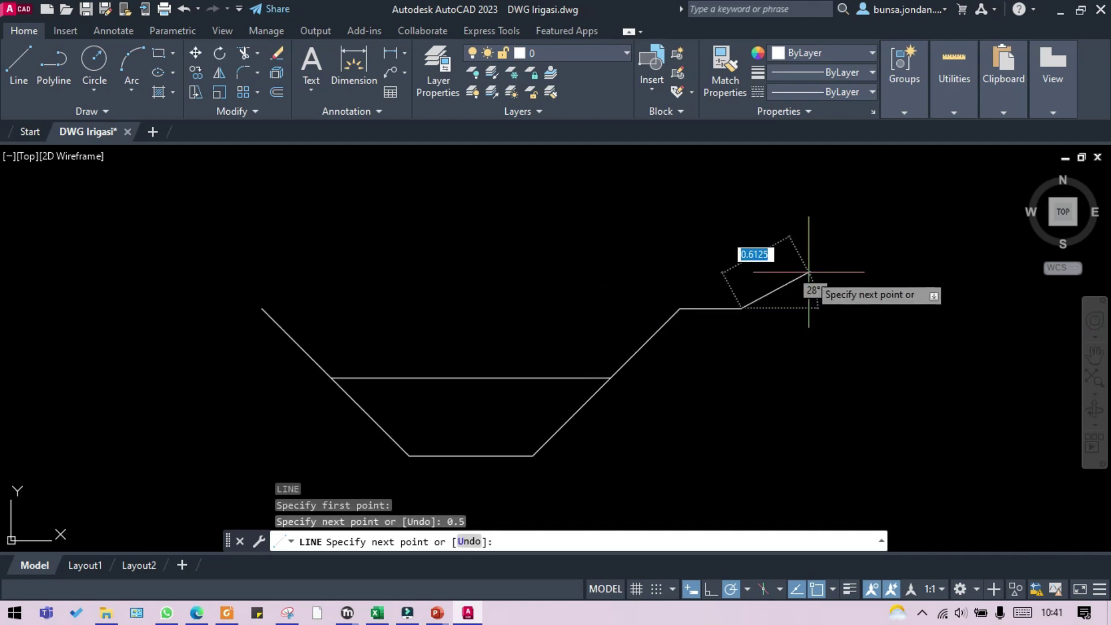
key(Escape)
Draw a matching 0.5 m horizontal bank line outward from the upper end of the left sloped side
scroll(499, 287, up, 3)
key(Return)
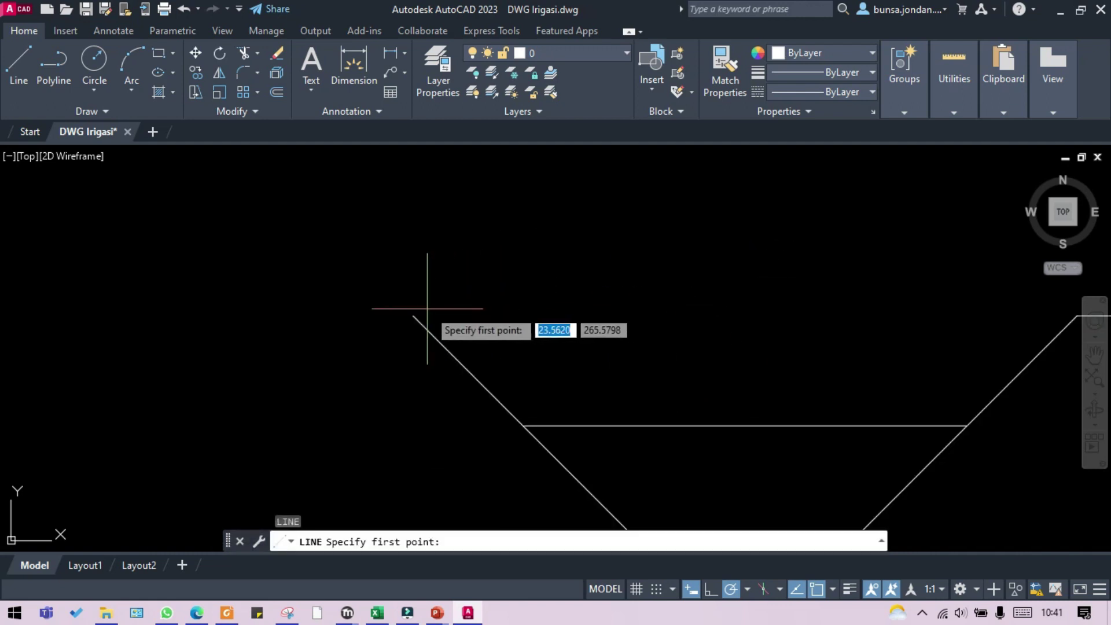
click(413, 316)
text(0.5)
key(Return)
key(Escape)
scroll(504, 356, down, 3)
scroll(503, 356, up, 3)
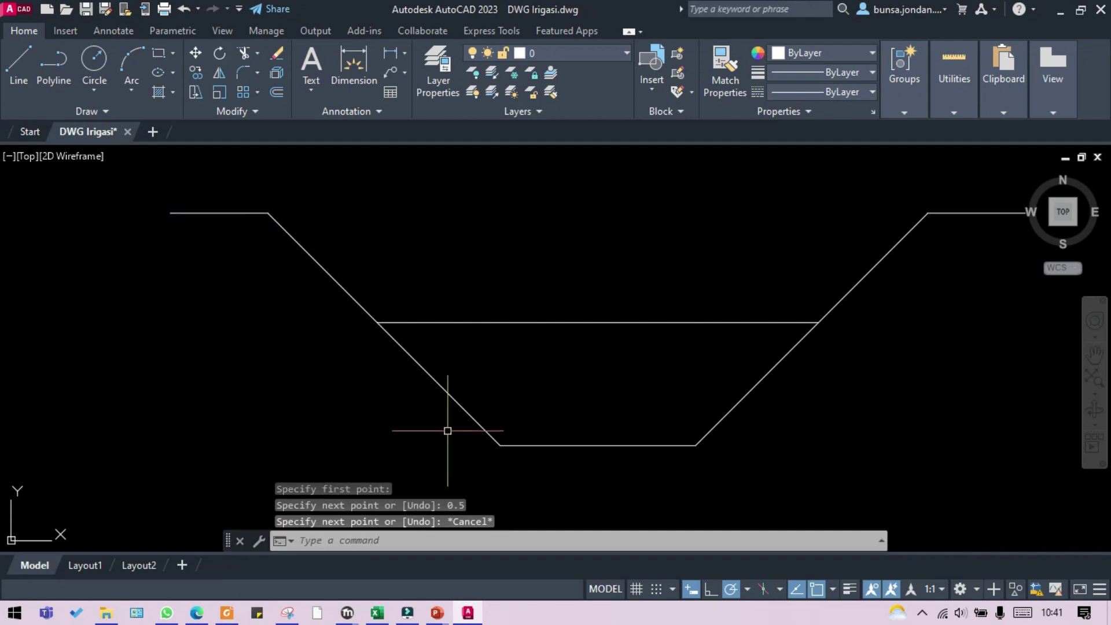
Switch to the browser to check the channel design criteria on the assignment page, and return to the AutoCAD drawing
click(195, 613)
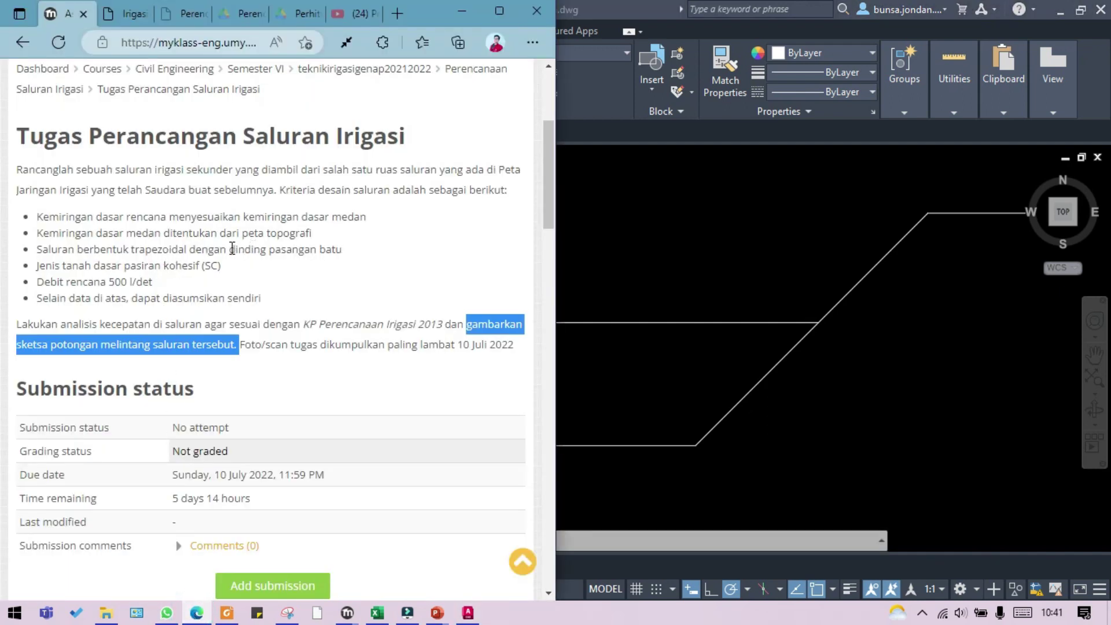
click(676, 282)
scroll(393, 289, up, 5)
scroll(231, 347, down, 5)
key(Escape)
key(Escape)
key(Escape)
Offset the left sloped side 1.2 m outward, below and to the left of the channel
drag(299, 459, 328, 421)
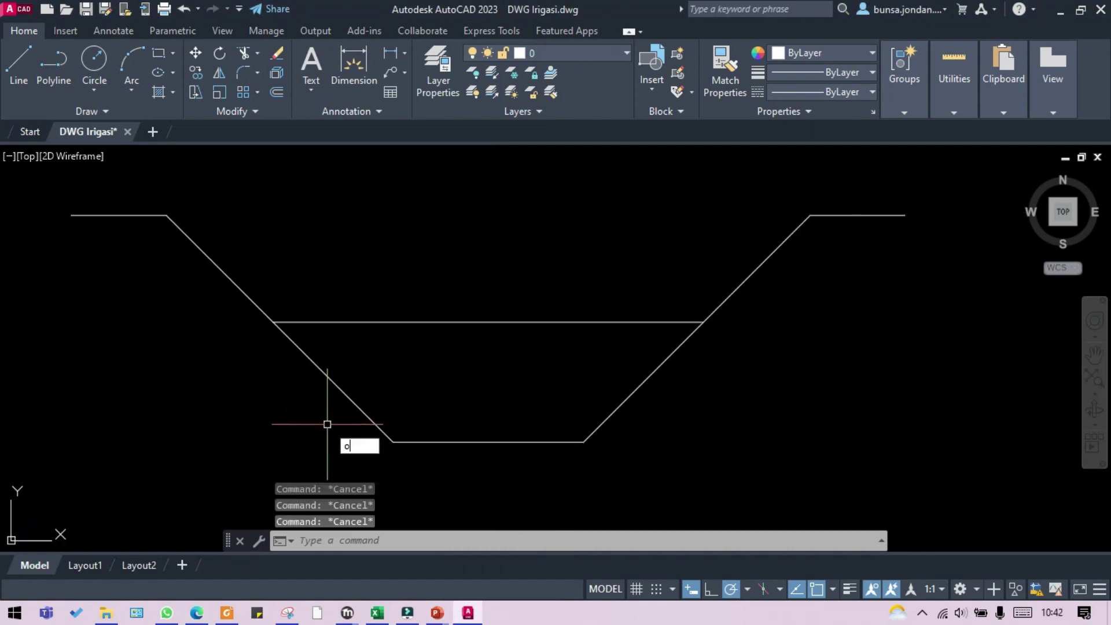
text(o)
key(Return)
text(1.2)
key(Return)
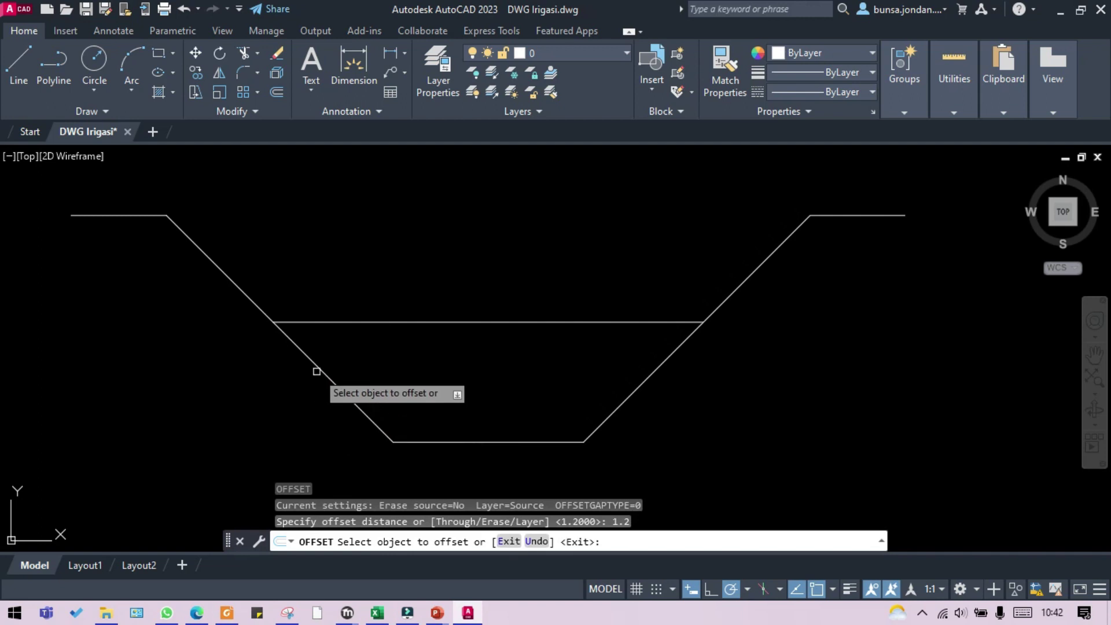
click(320, 368)
scroll(335, 367, down, 2)
scroll(333, 367, up, 2)
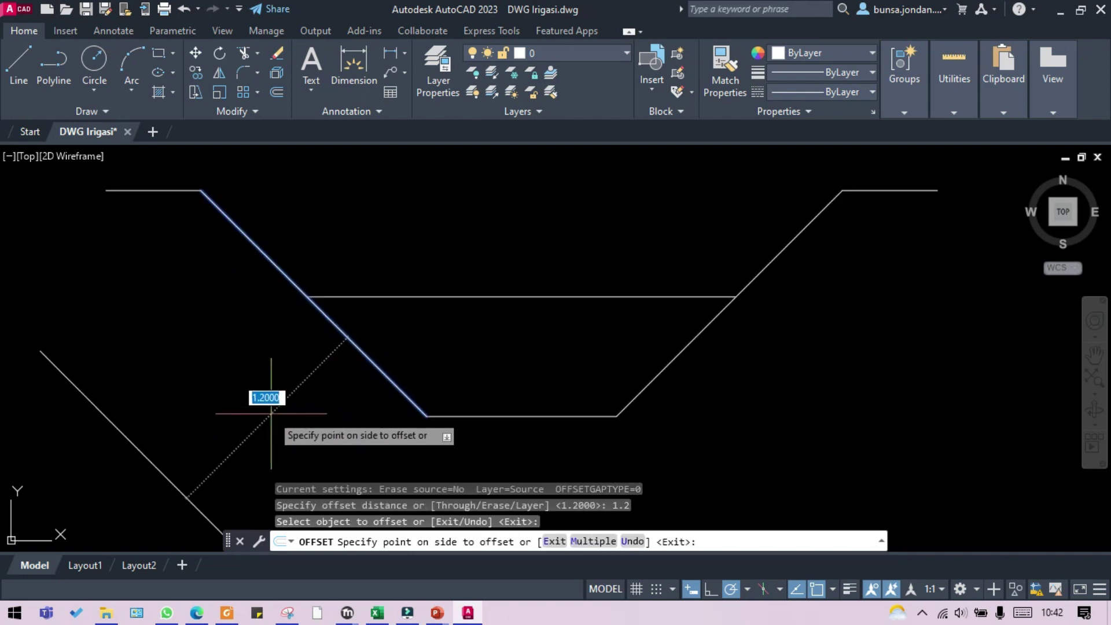
key(Escape)
key(Escape)
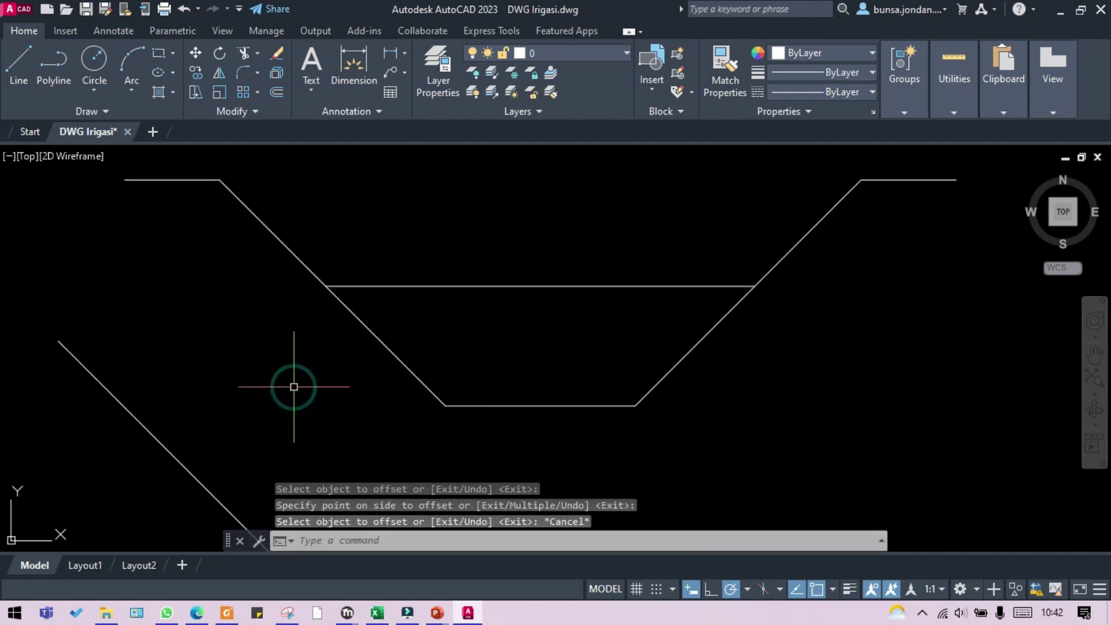
Draw a vertical line about 1.4 m long down from the outer end of the left bank, crossing the offset line
text(l)
key(Return)
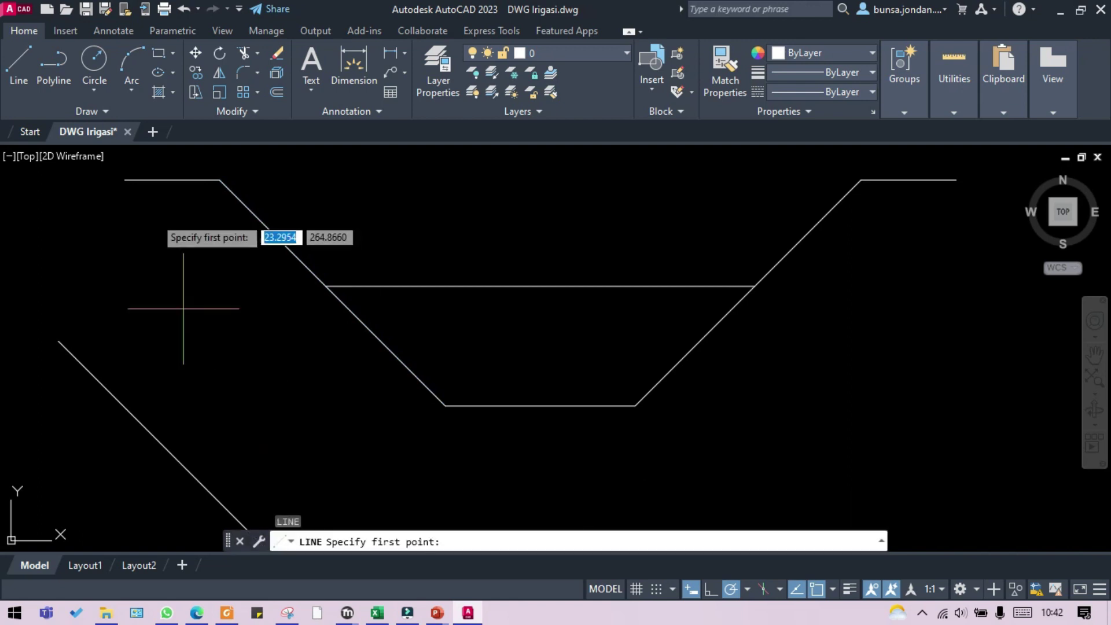
click(125, 180)
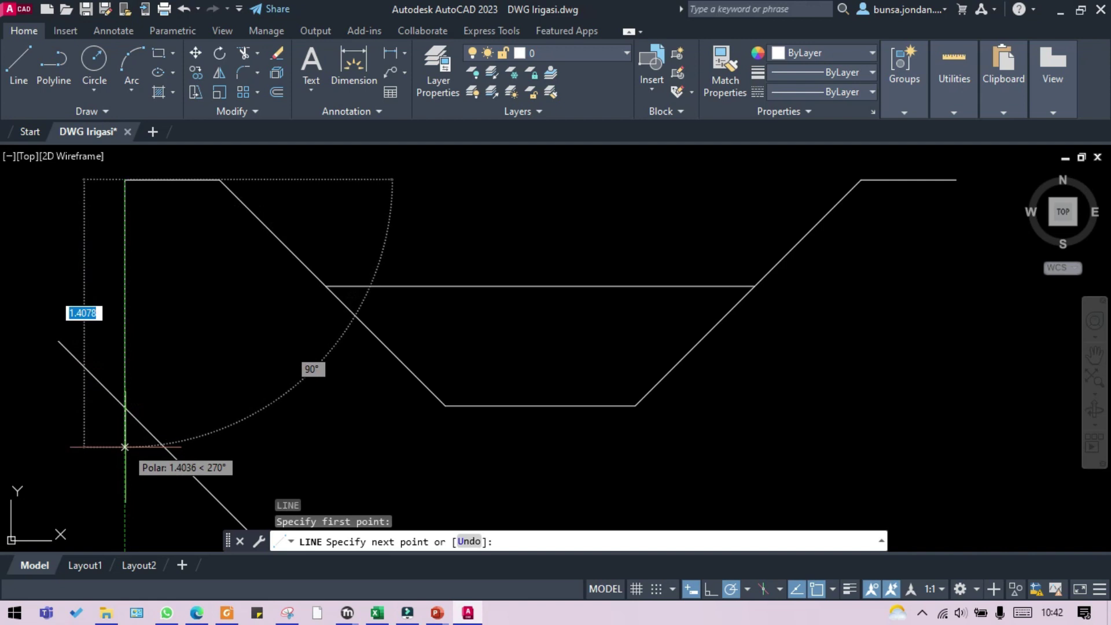
click(124, 405)
key(Escape)
drag(149, 441, 127, 436)
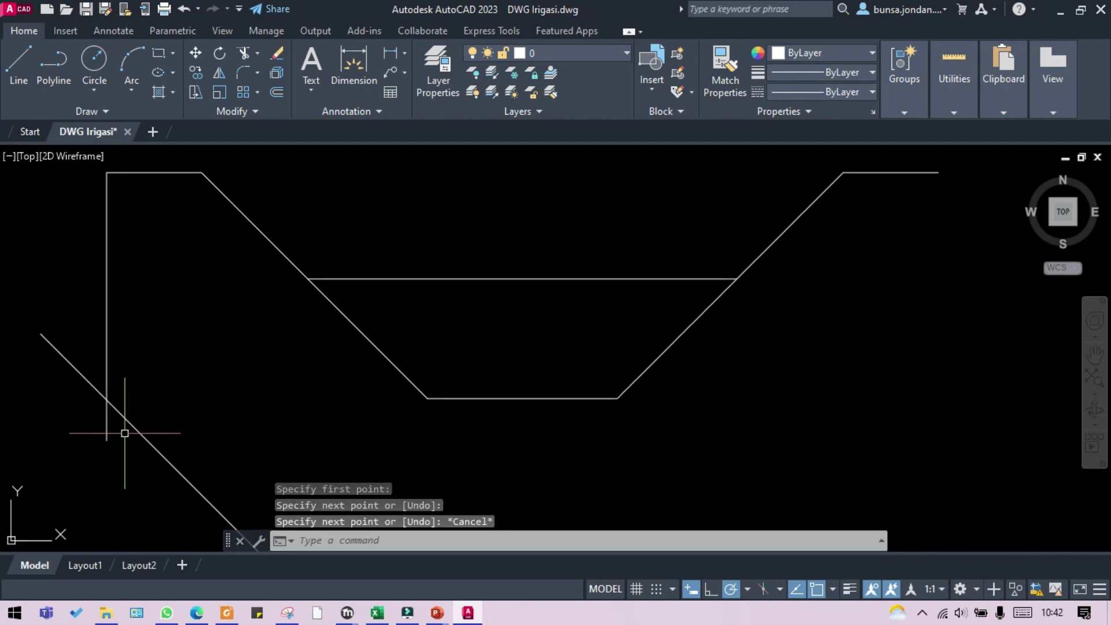
Draw a horizontal base line from the intersection of the vertical and offset lines rightward, past the channel bottom
key(space)
click(106, 399)
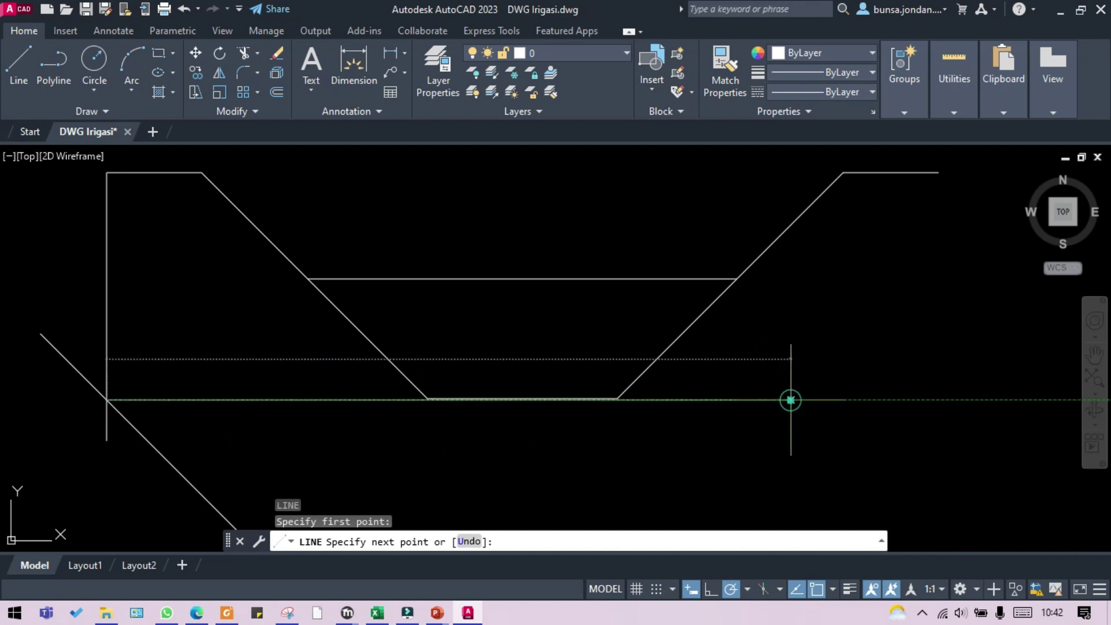
click(790, 399)
key(Escape)
Mirror the left vertical line about a vertical axis through the water level line's midpoint, keeping the original
click(260, 323)
click(63, 267)
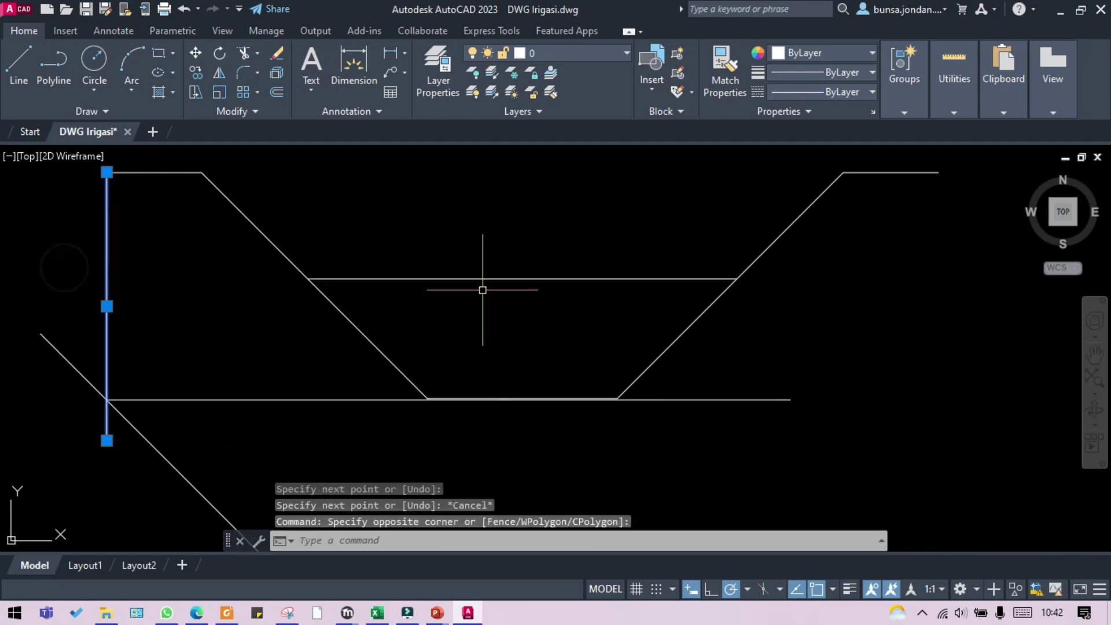
key(Return)
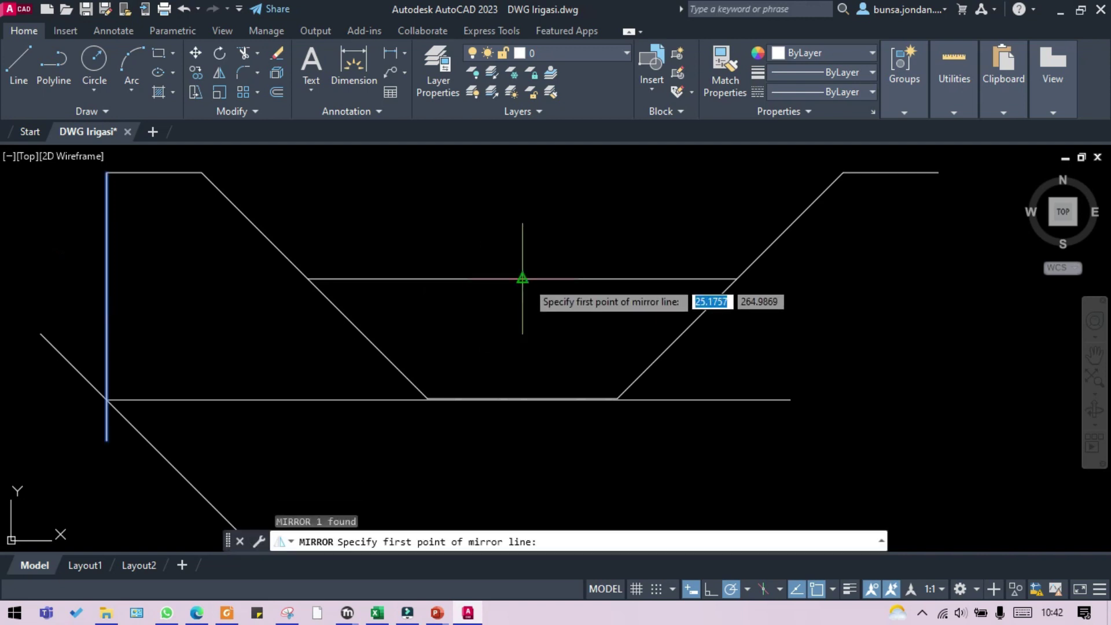
click(522, 278)
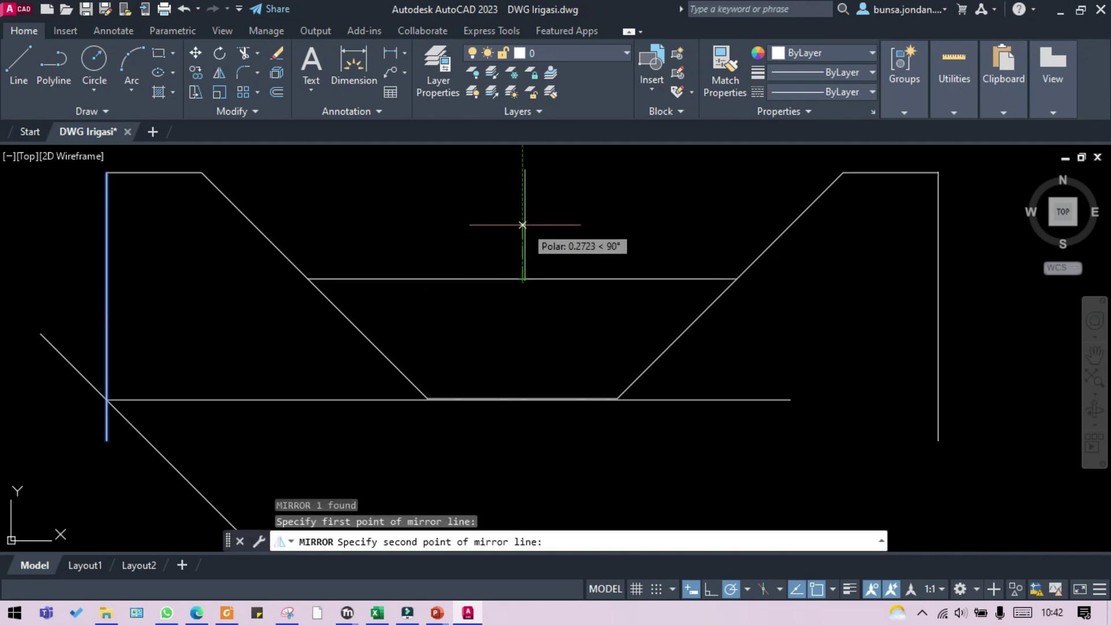
click(522, 182)
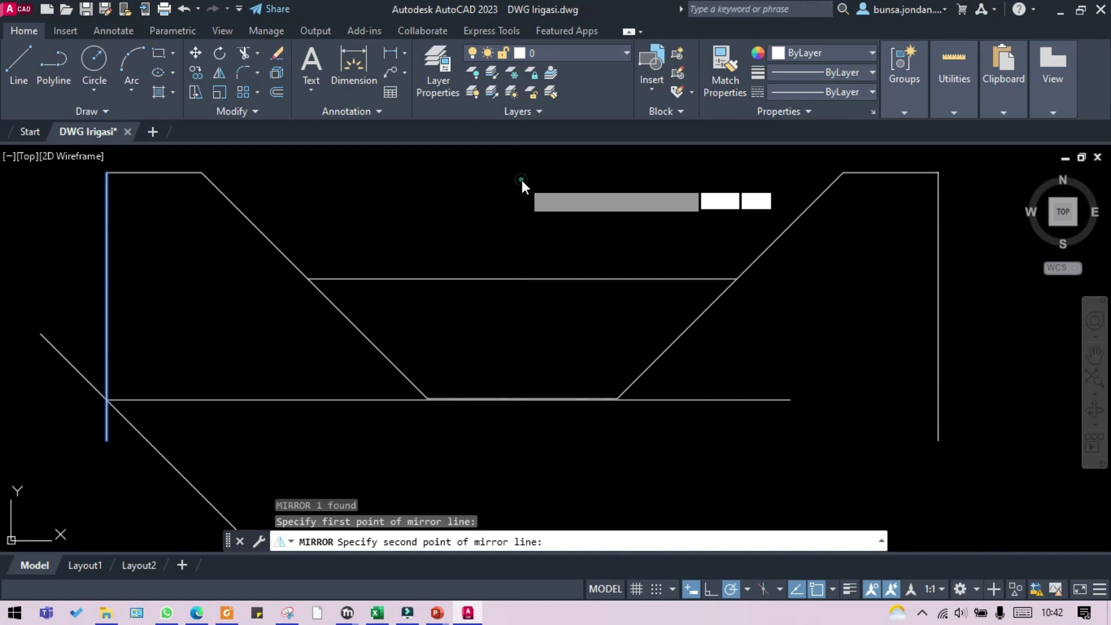
key(Return)
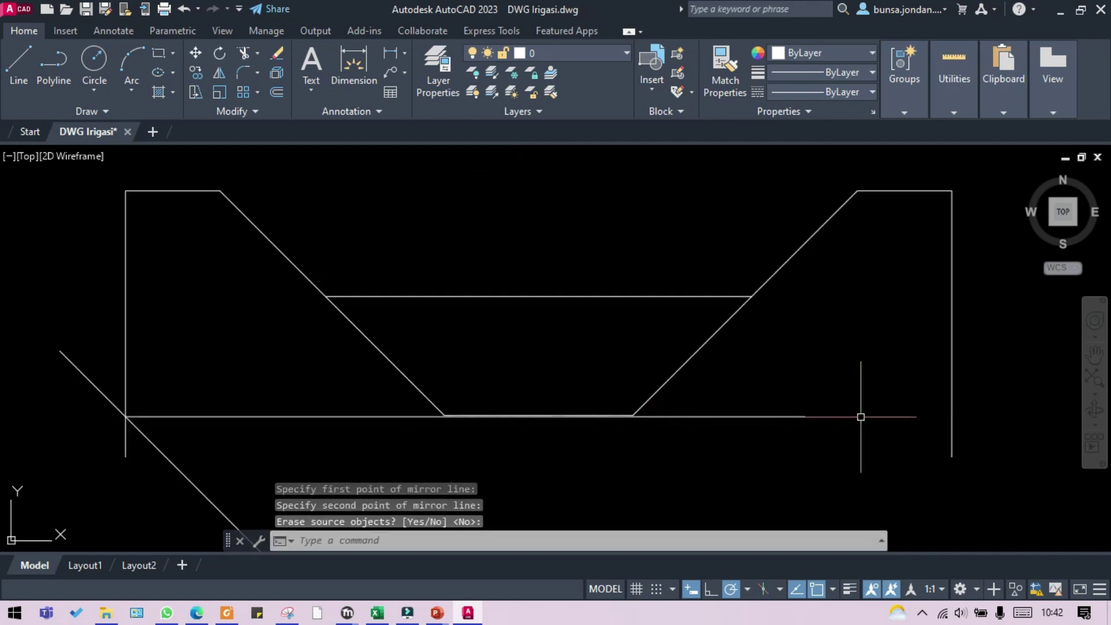
Join the base line to the right and left vertical lines in square corners using Chamfer with zero distances
key(Return)
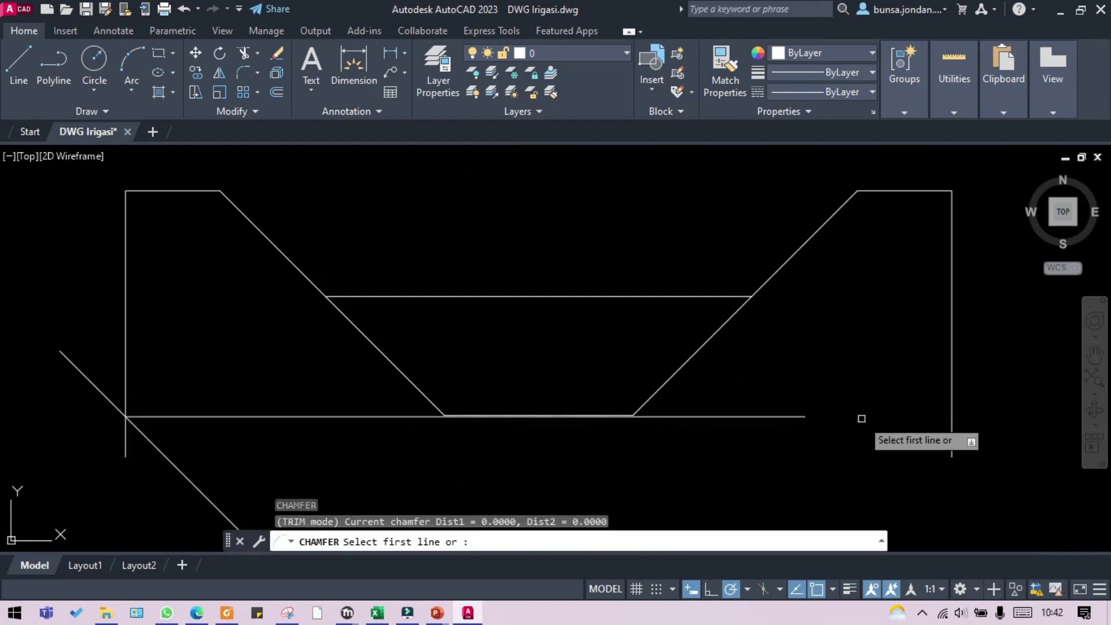
click(949, 271)
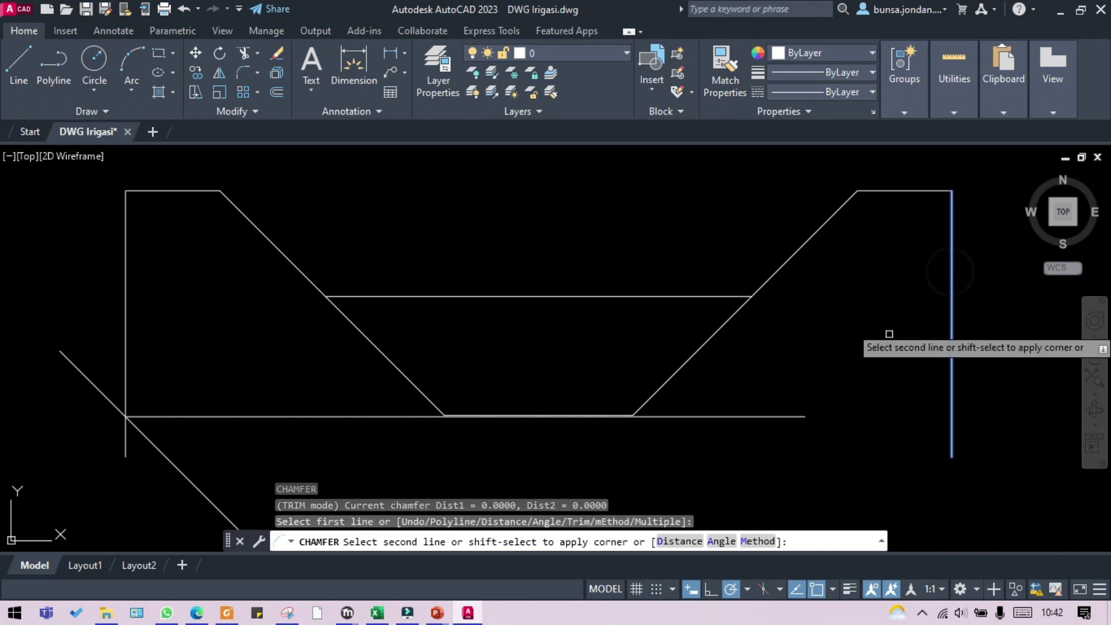
click(773, 416)
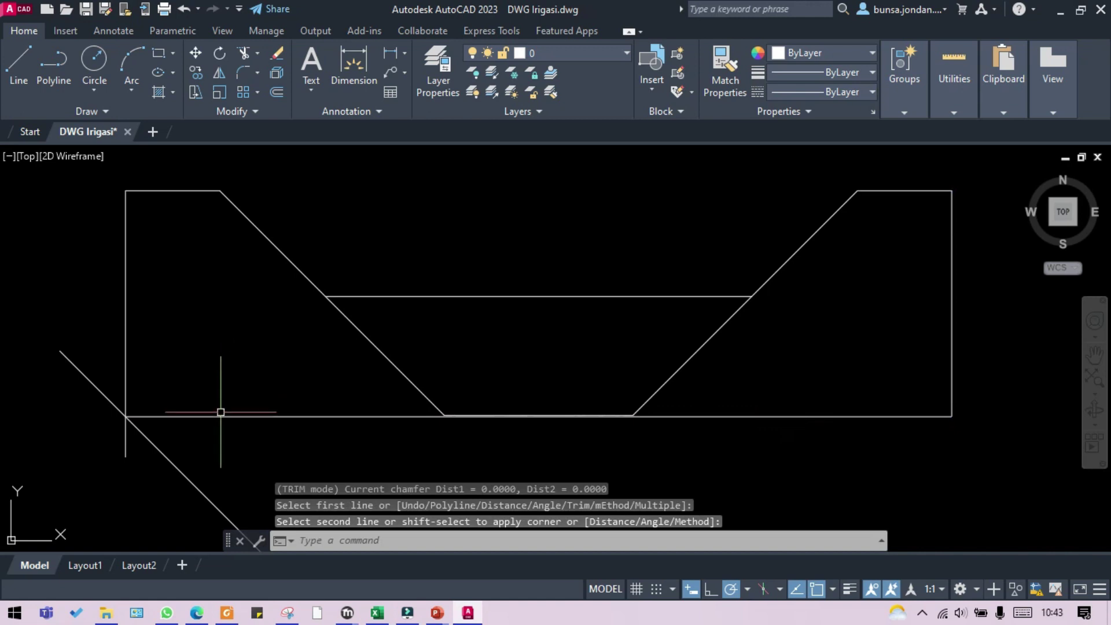
key(Return)
click(217, 416)
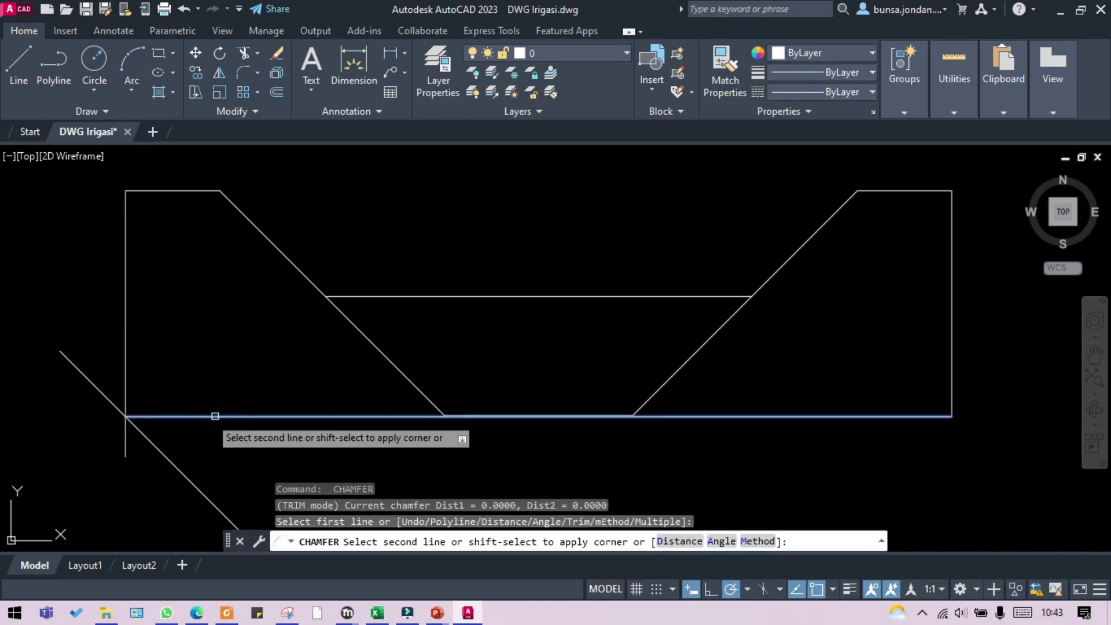
click(121, 323)
Delete the sloped offset line outside the lower left corner of the channel wall outline
click(218, 457)
click(130, 482)
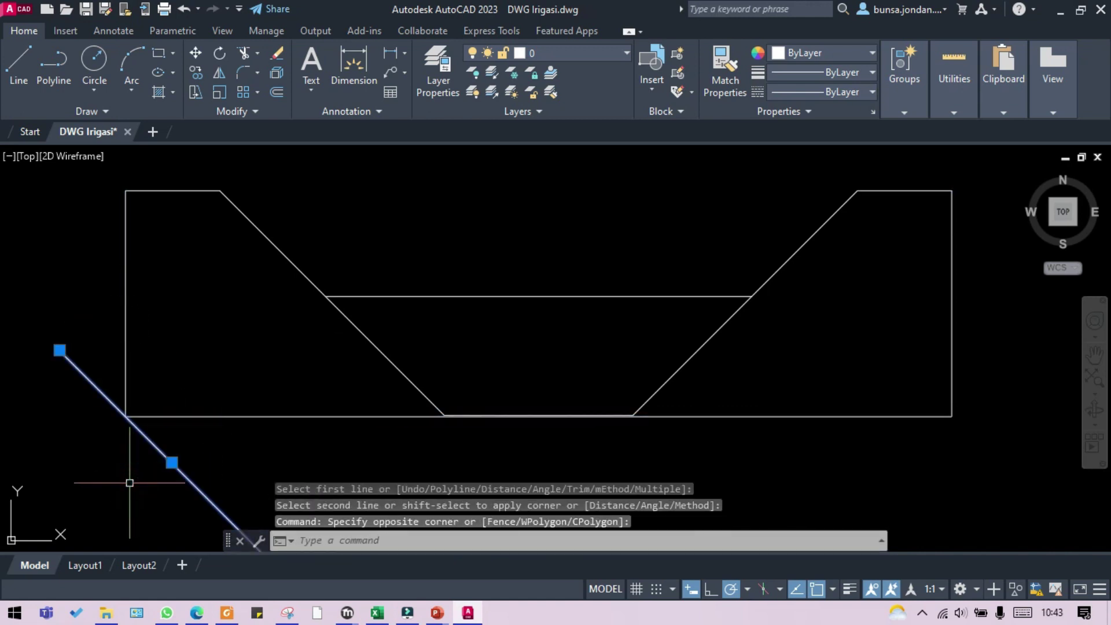
key(Delete)
Hatch the channel wall area between the sloped sides and the outer outline with the GRAVEL pattern
key(Return)
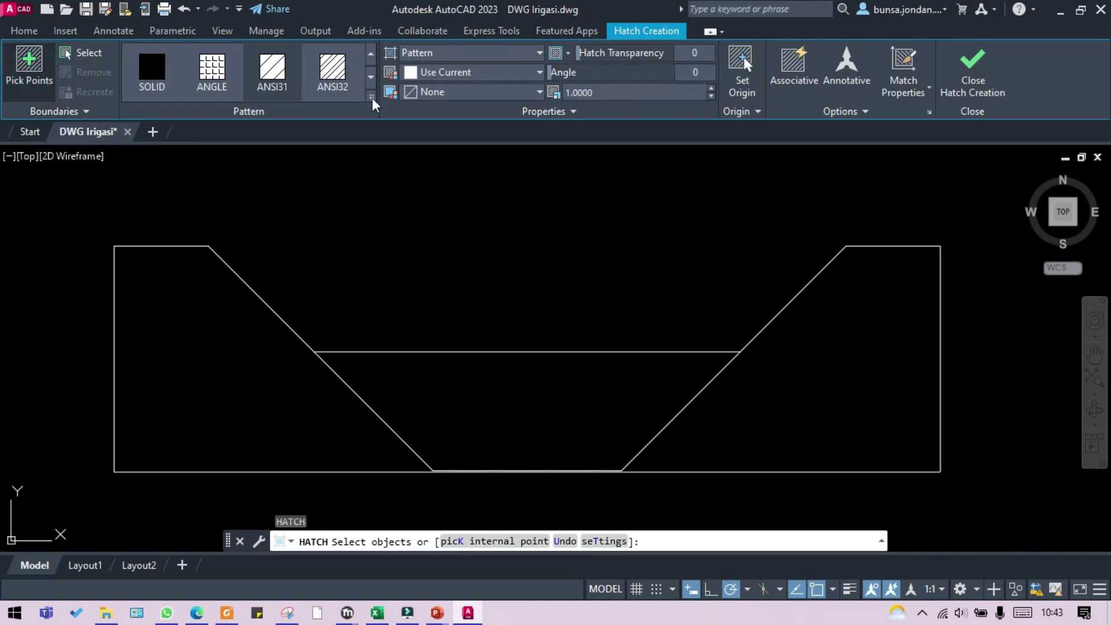
click(29, 67)
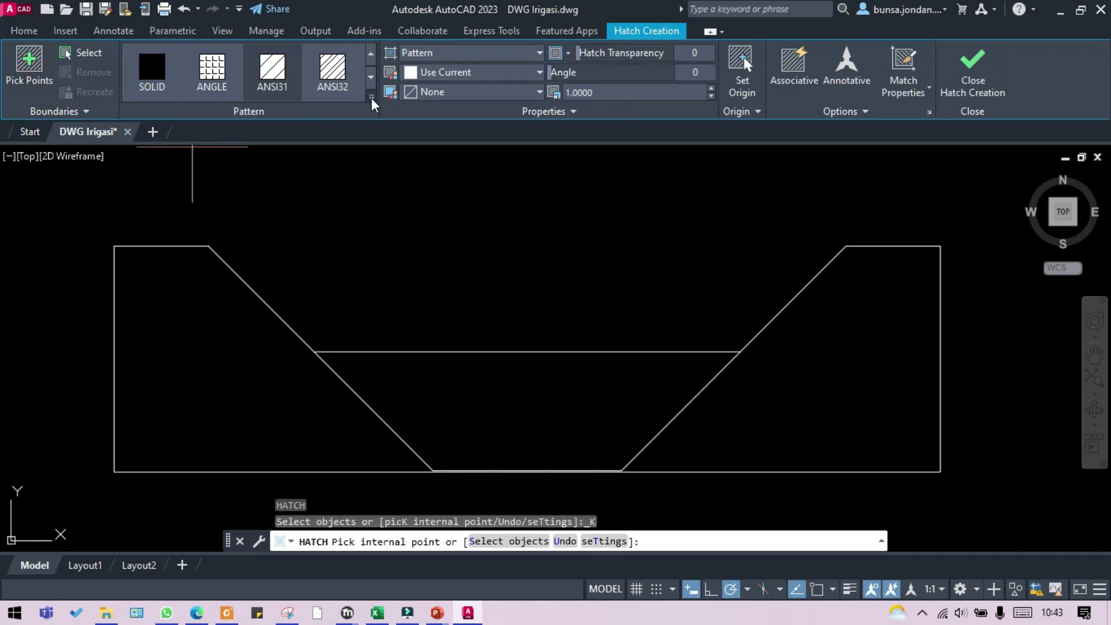
click(370, 98)
scroll(365, 144, down, 1)
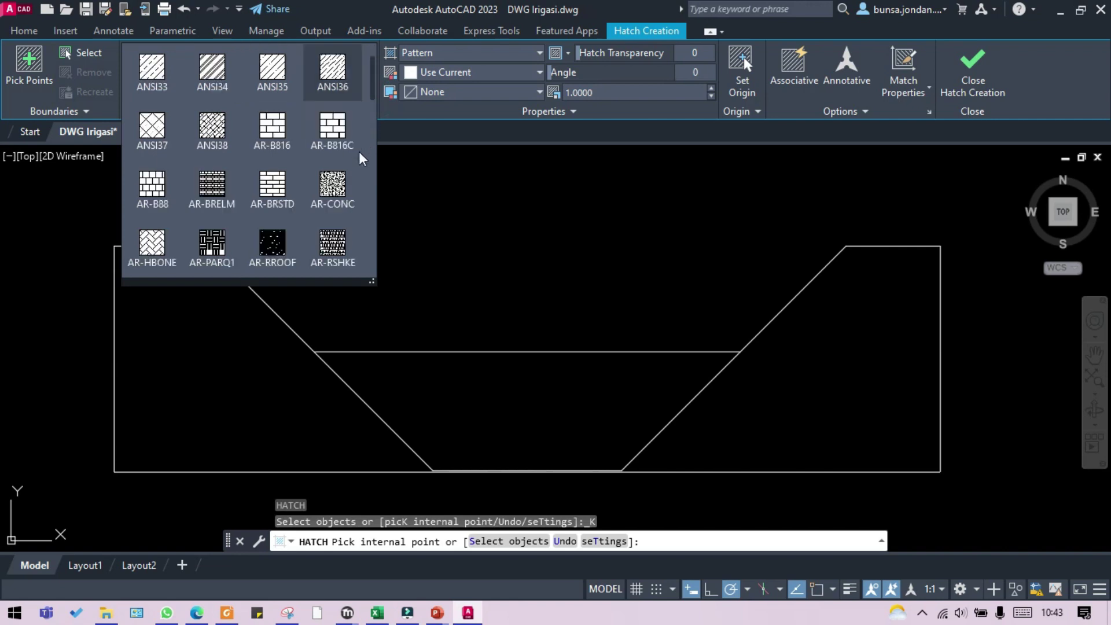
scroll(357, 167, down, 2)
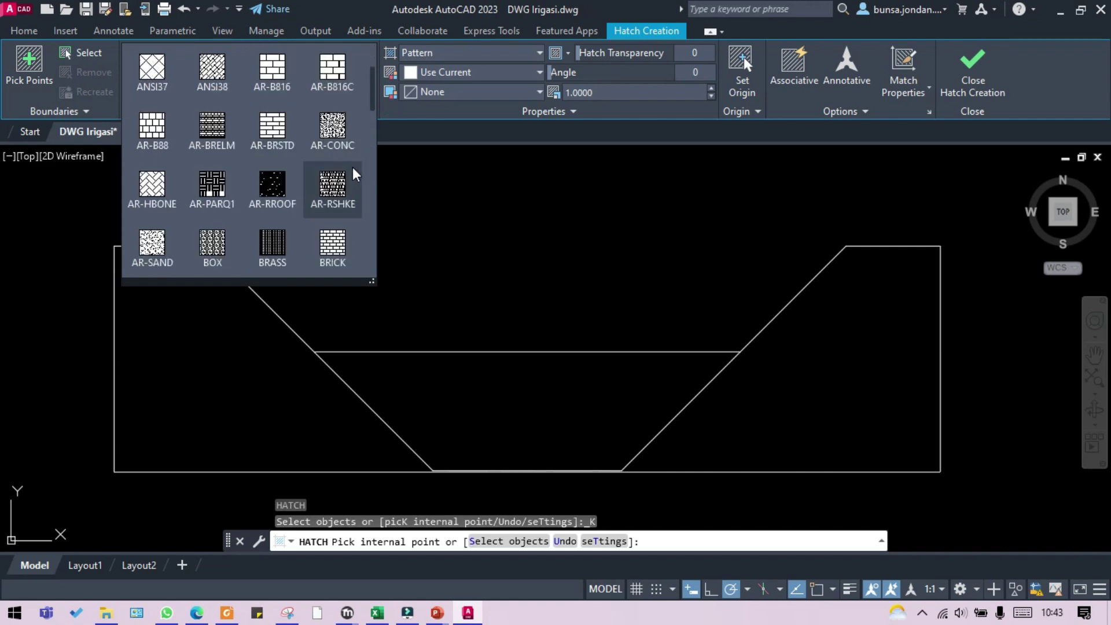
scroll(354, 174, down, 6)
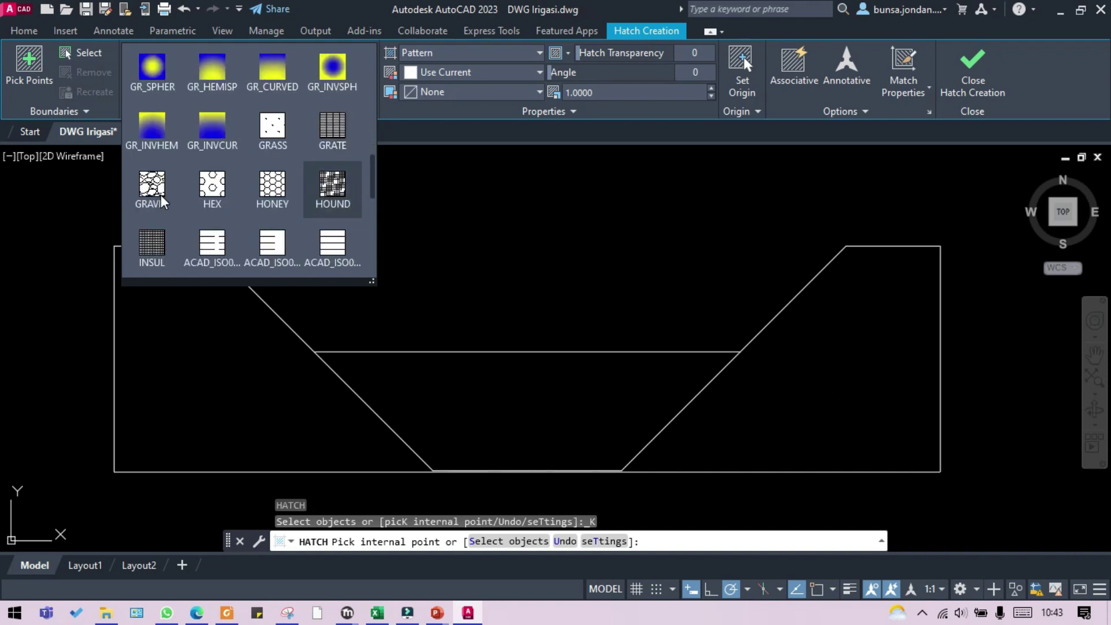
click(162, 199)
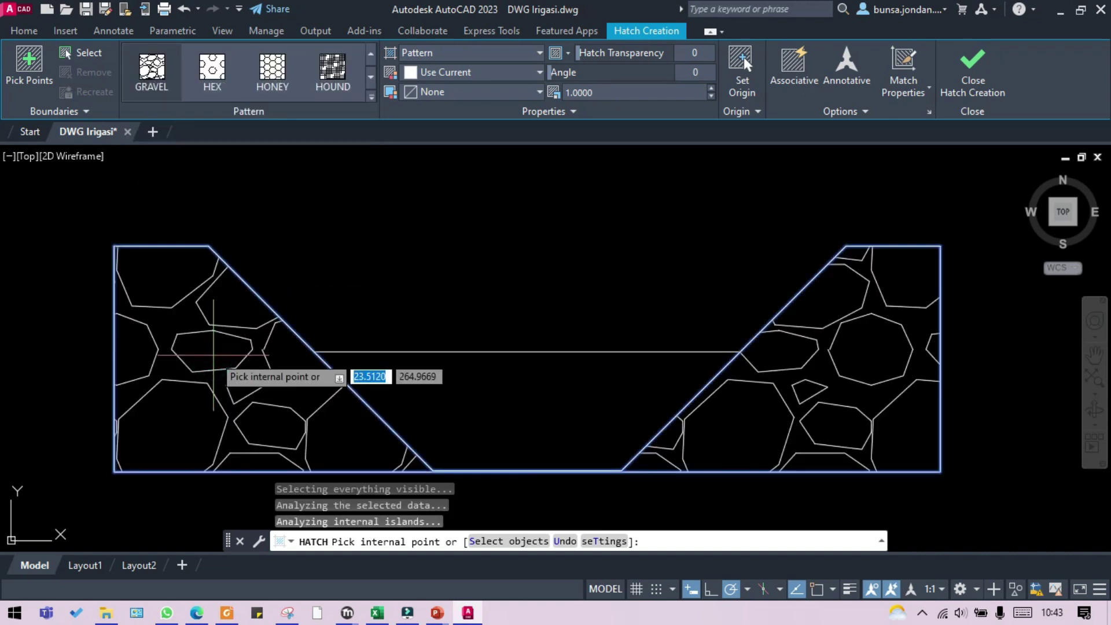
key(Escape)
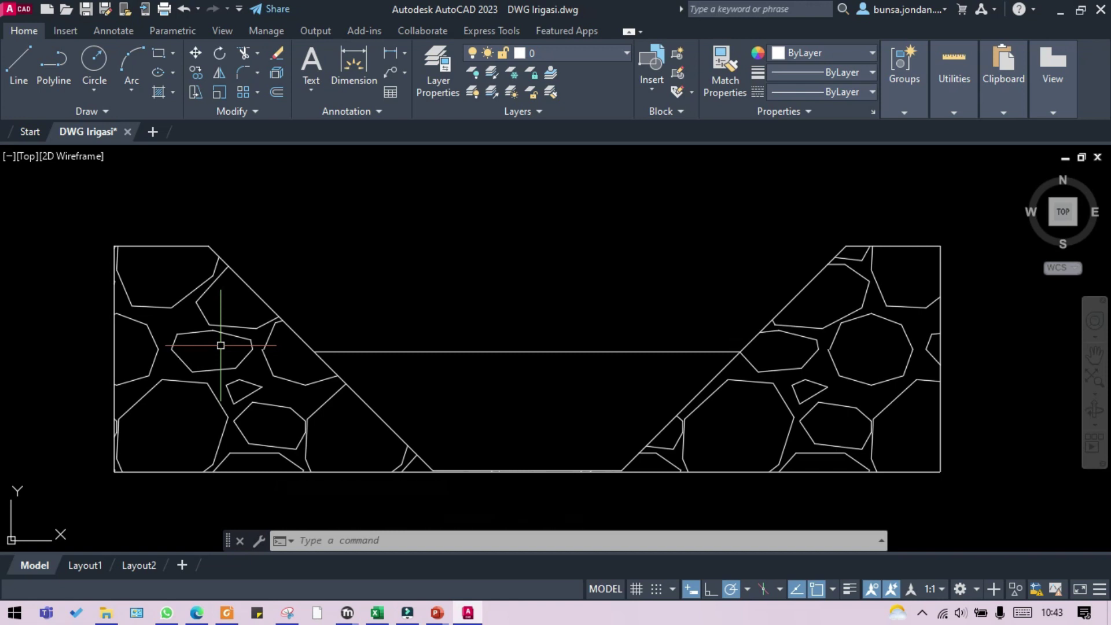
Draw an inverted triangle polyline as a water level marker, with its tip near the middle of the water level line
text(pl)
key(Return)
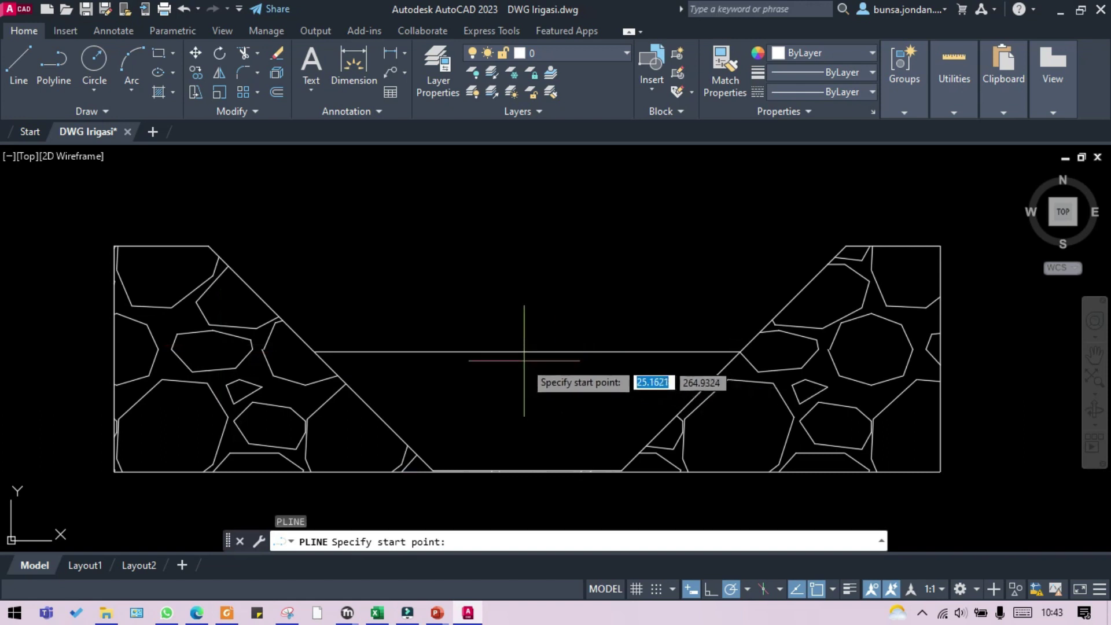
click(524, 349)
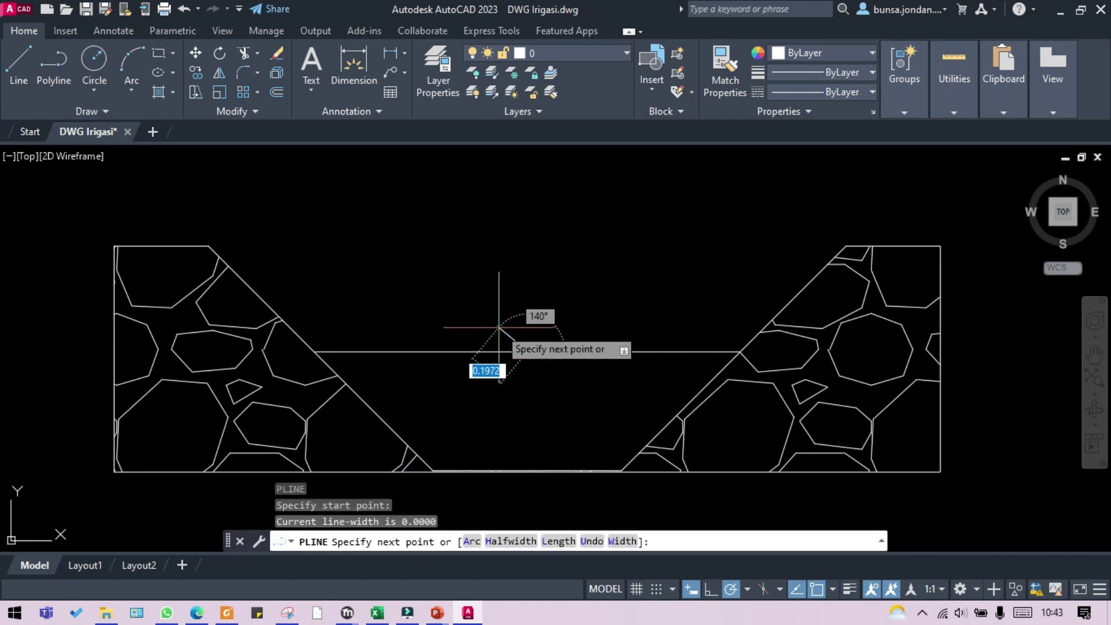
click(509, 327)
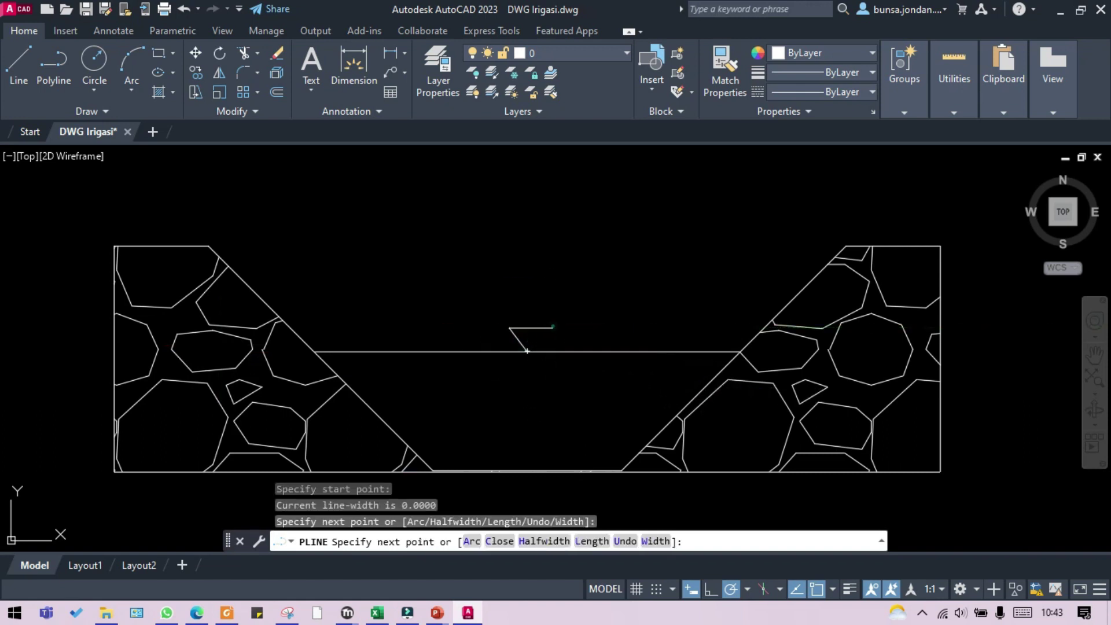
click(552, 327)
click(526, 350)
key(Escape)
Draw a wavy S-shaped spline hanging from the tip of the triangle marker, below the water level line
scroll(528, 370, up, 2)
scroll(526, 370, up, 2)
text(spli)
key(Return)
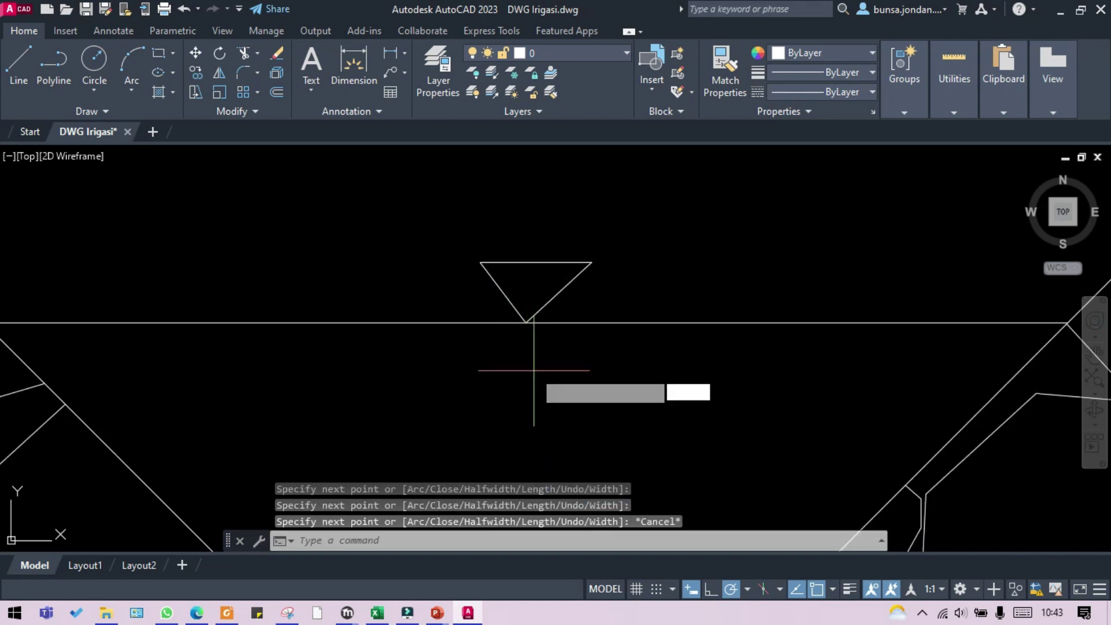
click(527, 322)
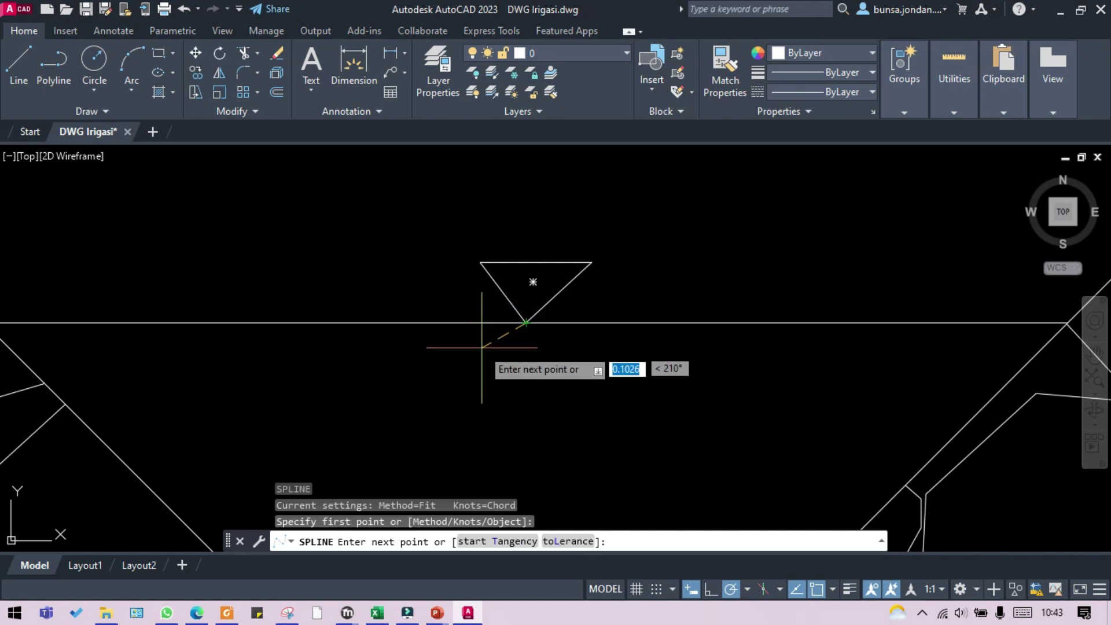
click(477, 349)
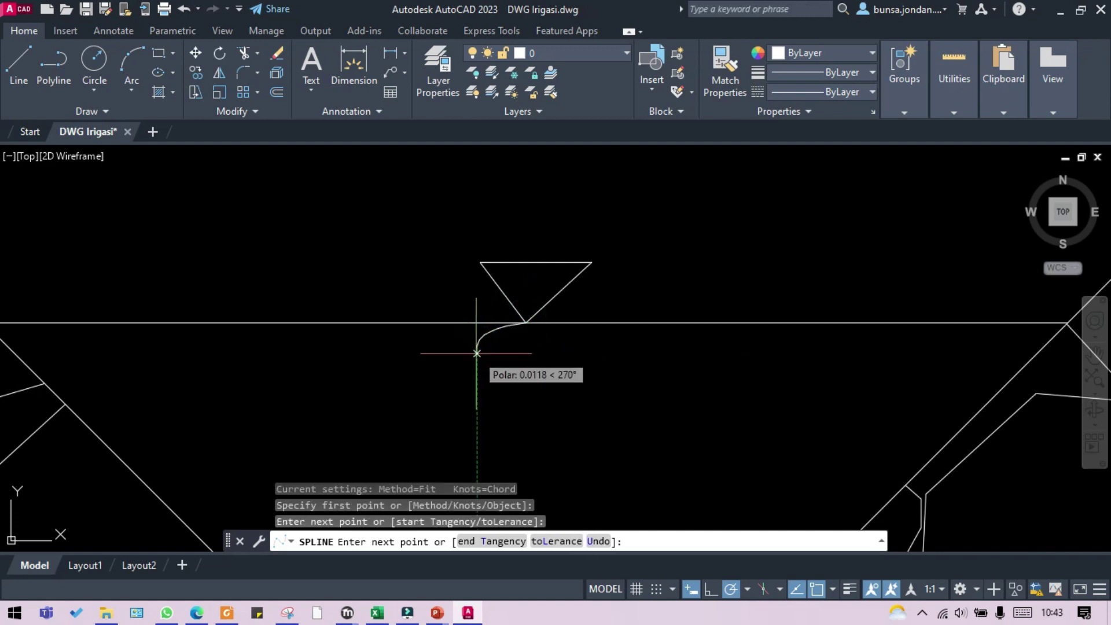
click(476, 352)
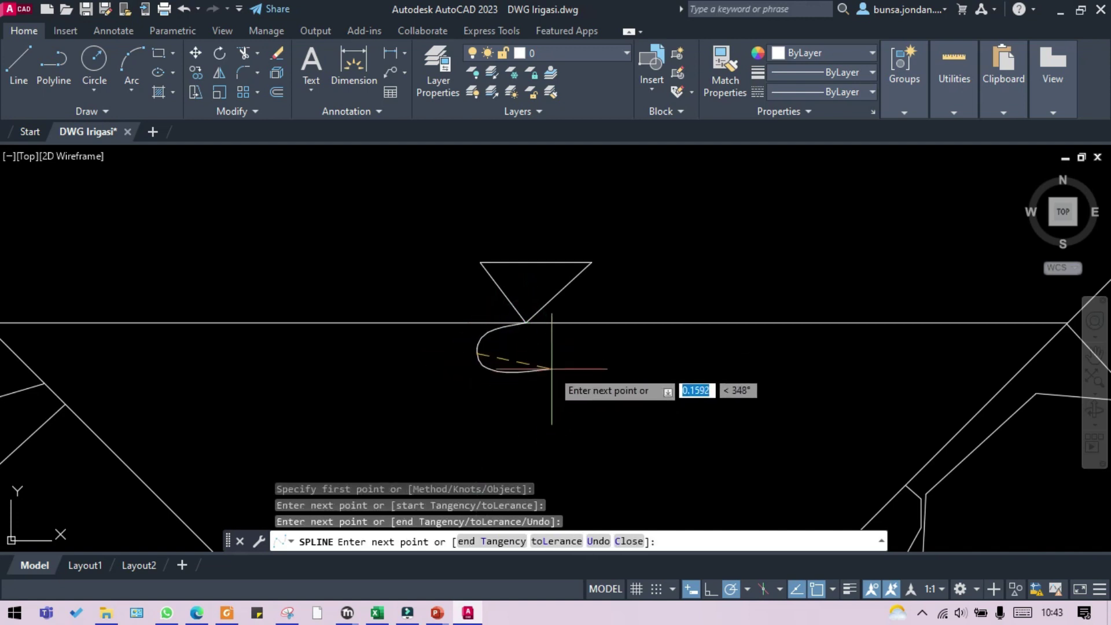
click(566, 375)
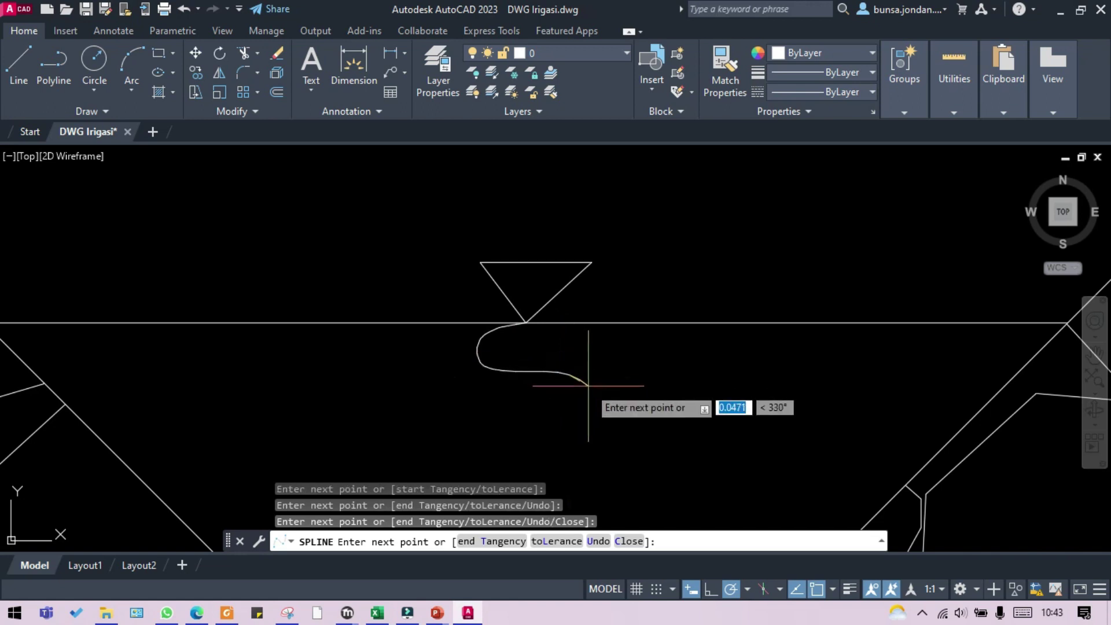
click(589, 385)
click(591, 401)
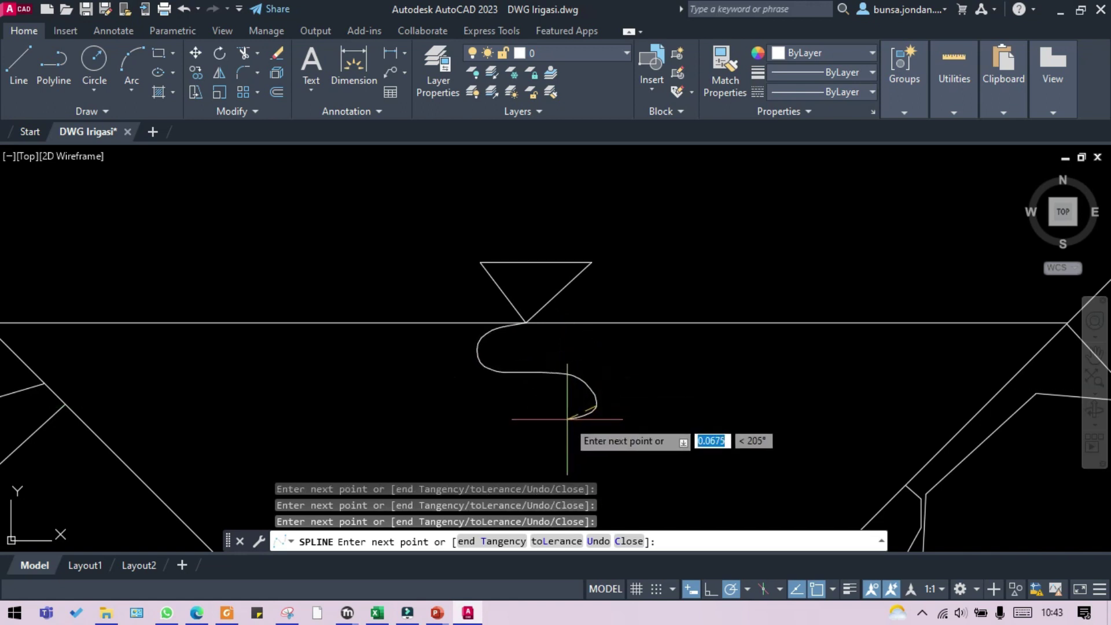
click(526, 444)
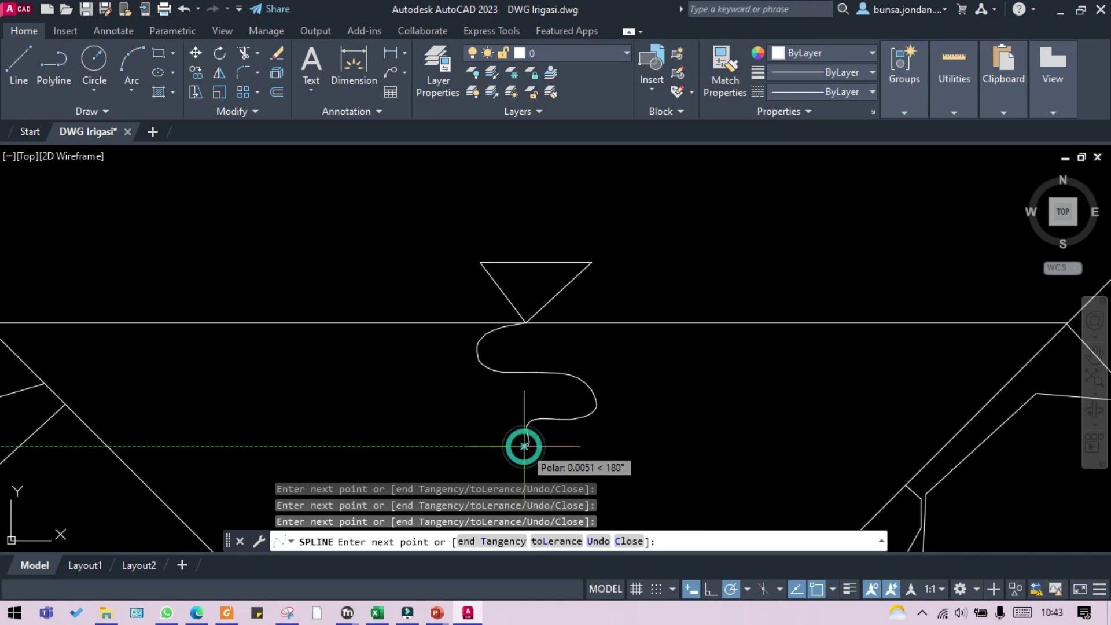
key(Return)
scroll(578, 347, down, 3)
scroll(516, 382, up, 1)
scroll(516, 383, down, 5)
scroll(522, 356, up, 5)
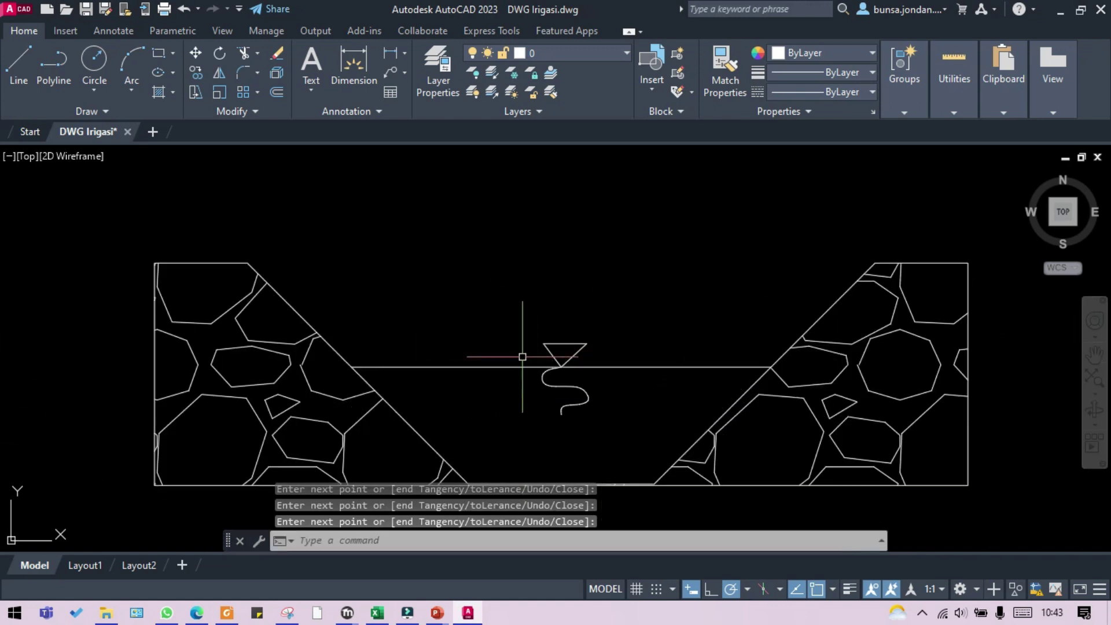
click(404, 52)
click(405, 108)
key(Escape)
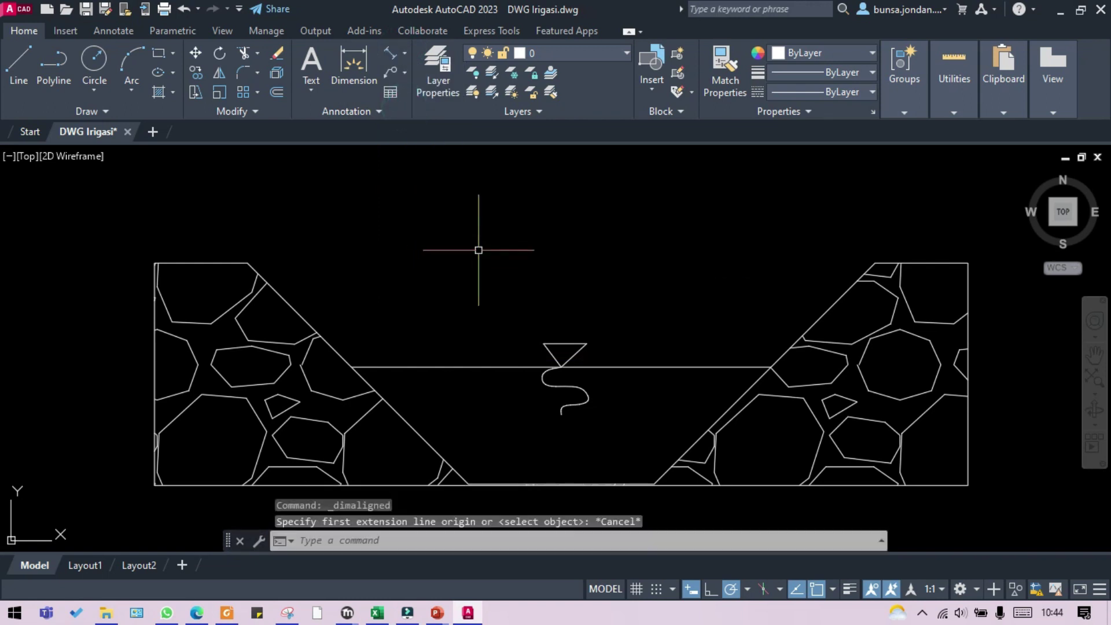
Add a linear dimension for the channel's inner bottom width, placed below the cross-section
text(dim)
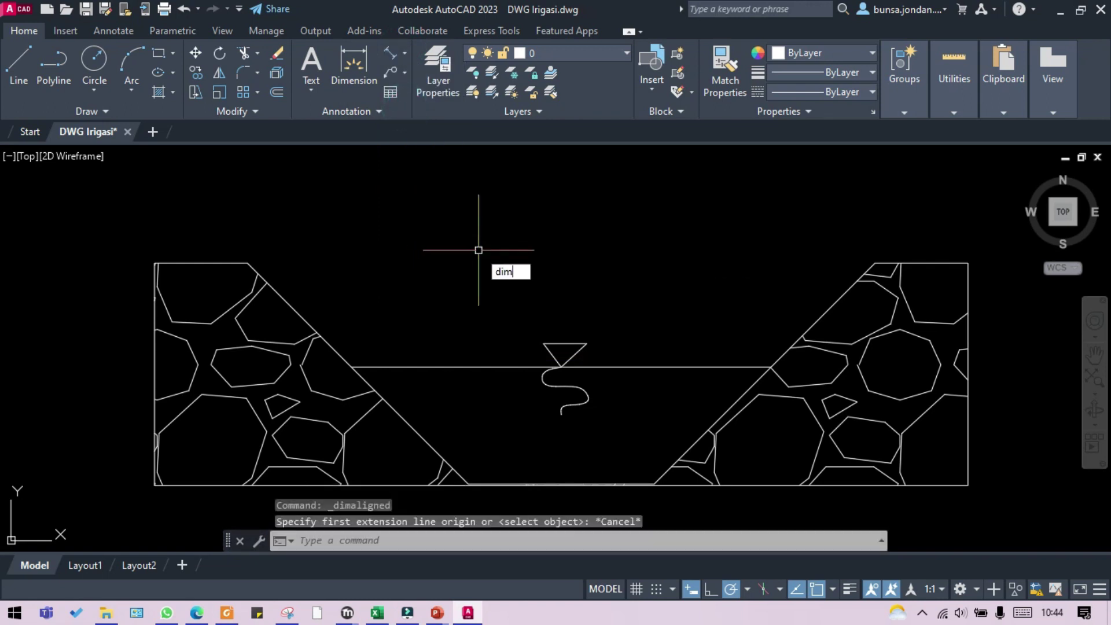
text(li)
key(Return)
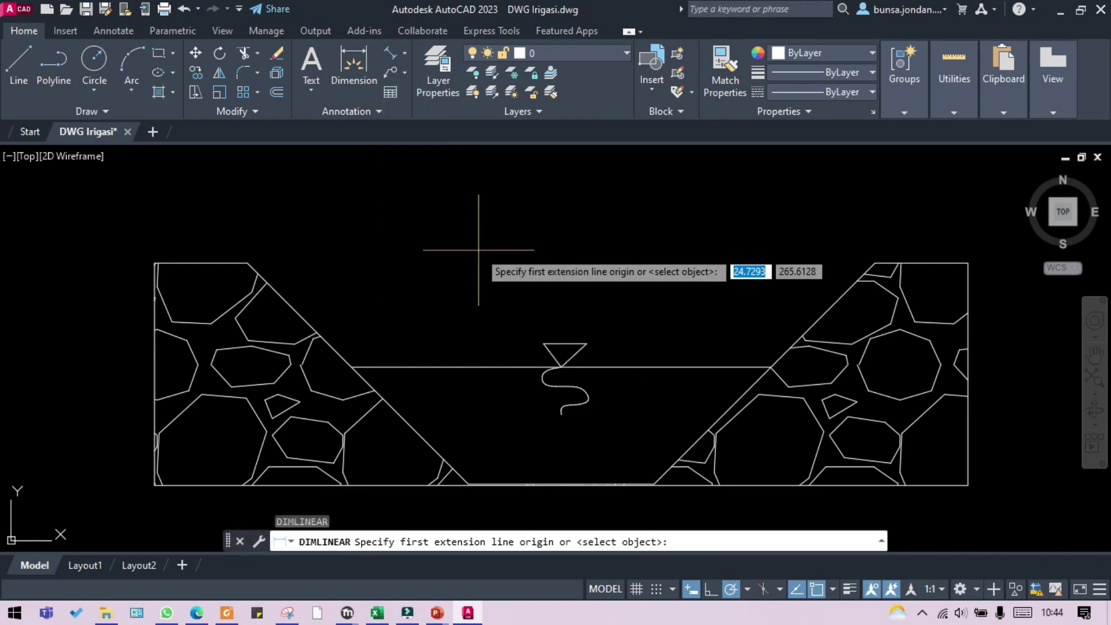
scroll(457, 324, down, 4)
scroll(440, 347, up, 8)
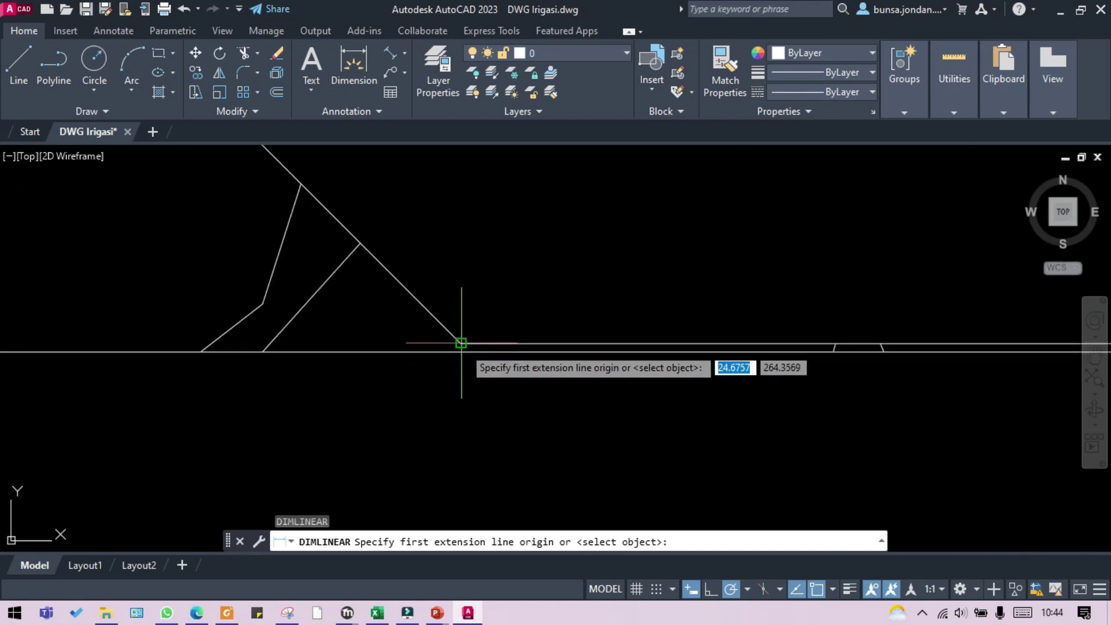
click(461, 343)
scroll(636, 344, down, 4)
scroll(779, 355, up, 5)
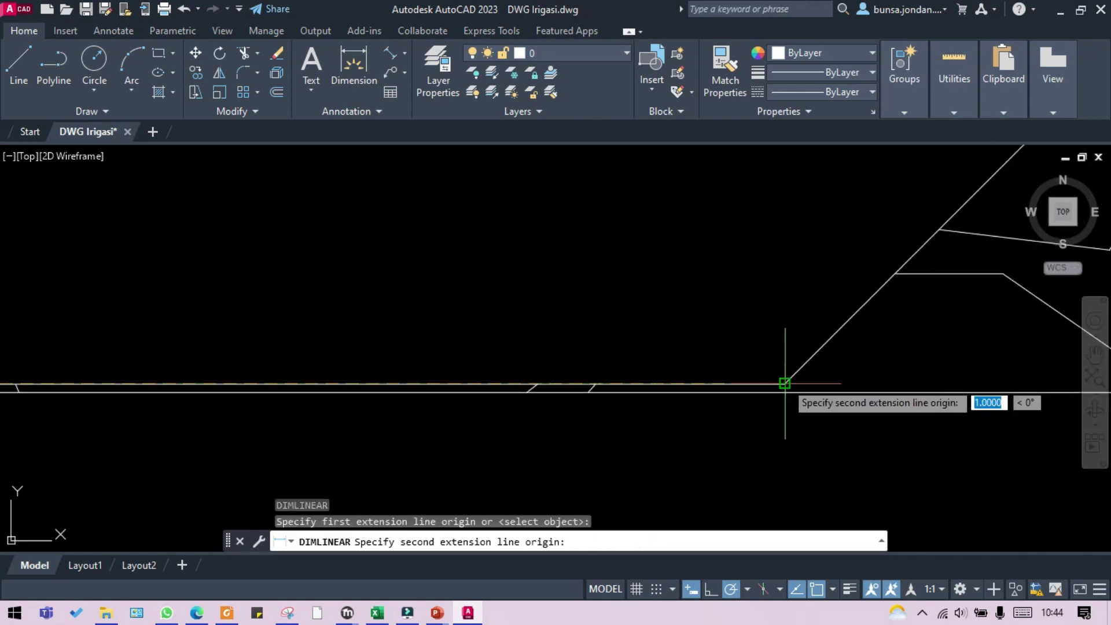
click(784, 383)
scroll(783, 380, down, 4)
scroll(783, 428, up, 2)
click(787, 482)
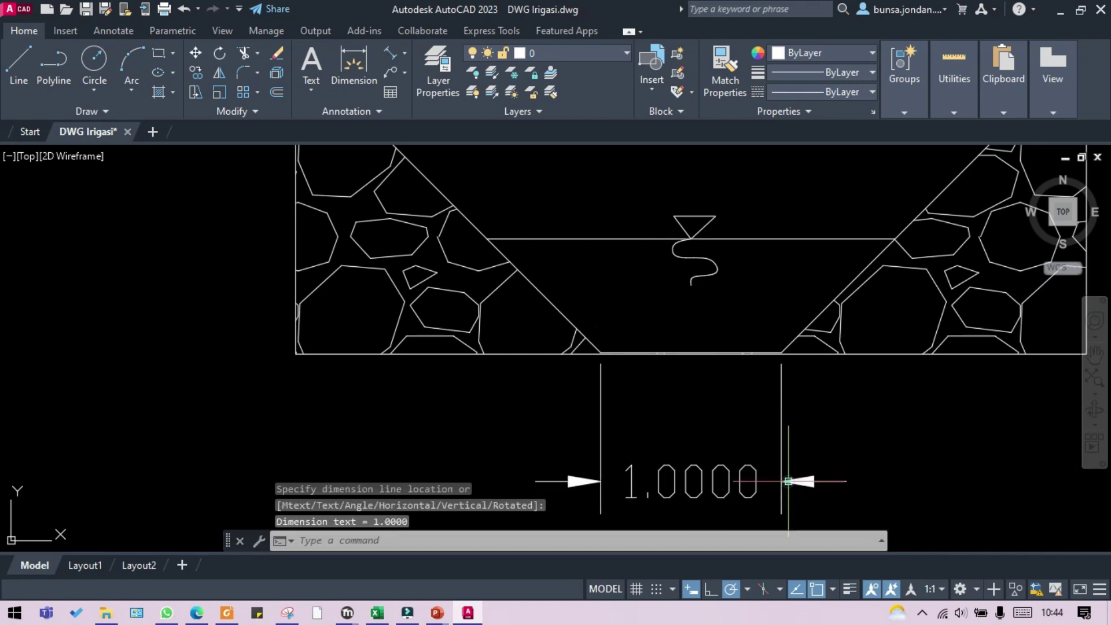
Add a vertical linear dimension from the right bottom corner of the channel to the water level line, placed outside the right wall
scroll(815, 347, up, 4)
key(Return)
click(730, 360)
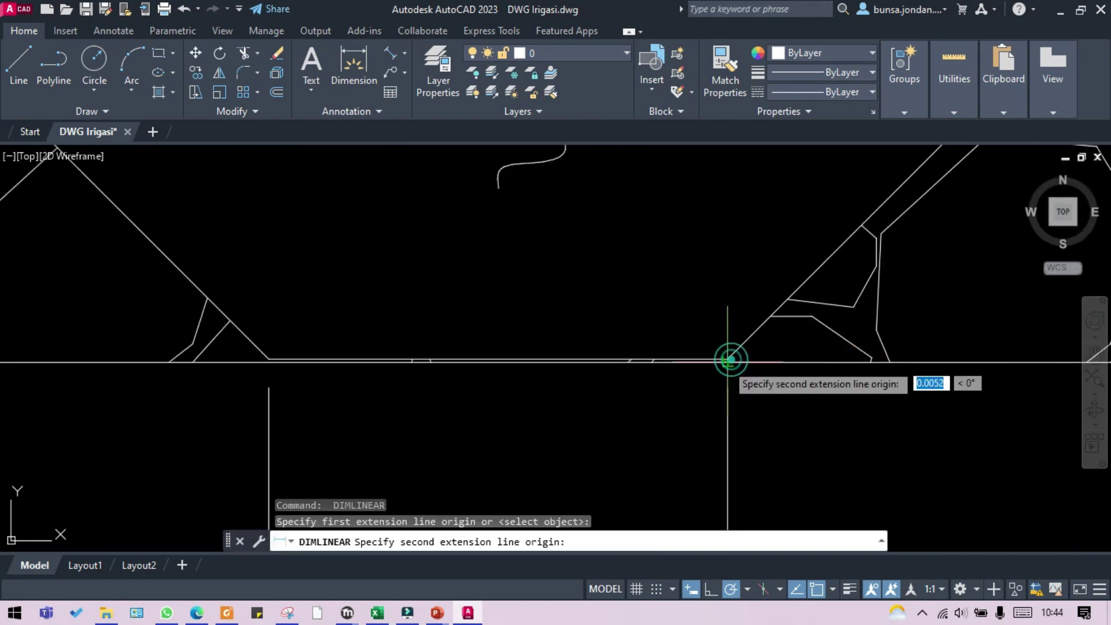
scroll(730, 359, down, 3)
click(781, 198)
scroll(752, 220, down, 3)
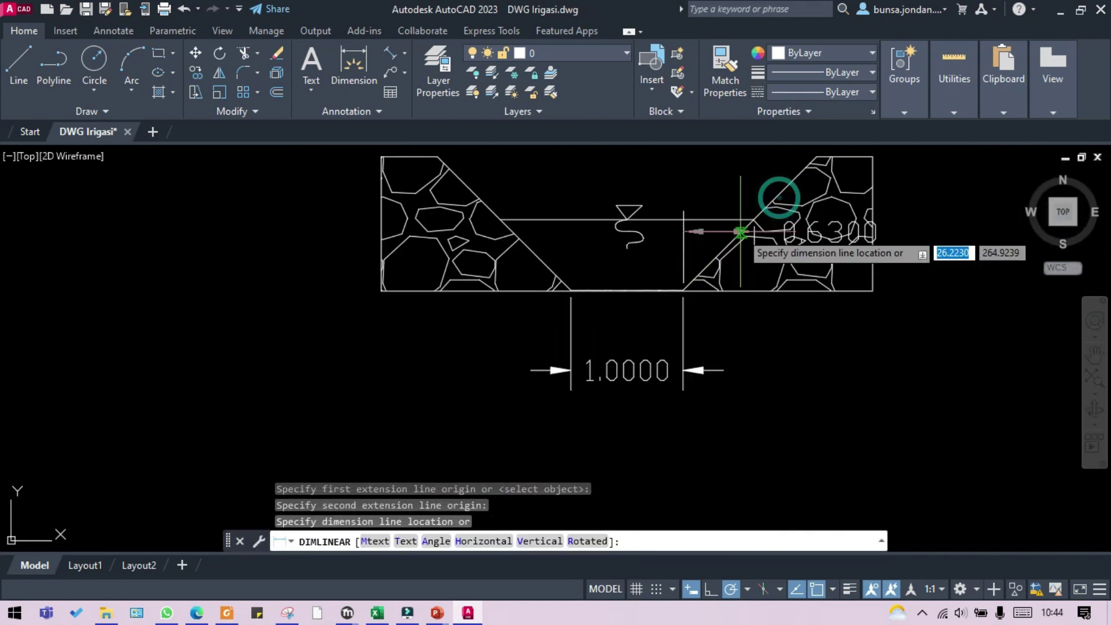
scroll(798, 358, up, 3)
click(795, 358)
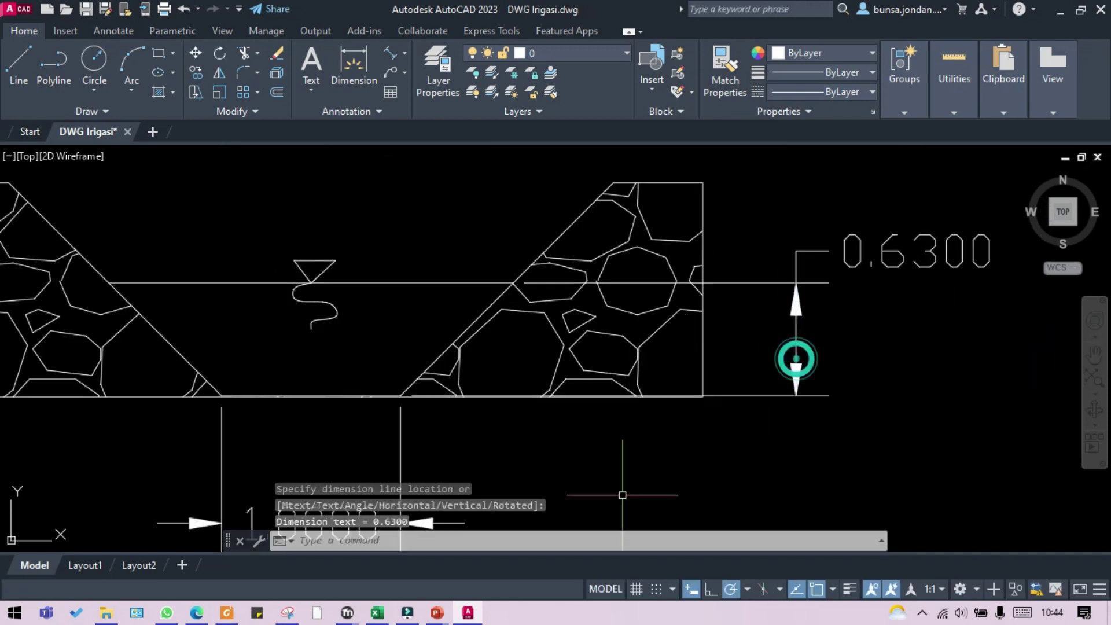
Switch to the Excel worksheet and check the h value of Saluran Utama, returning to AutoCAD
click(377, 612)
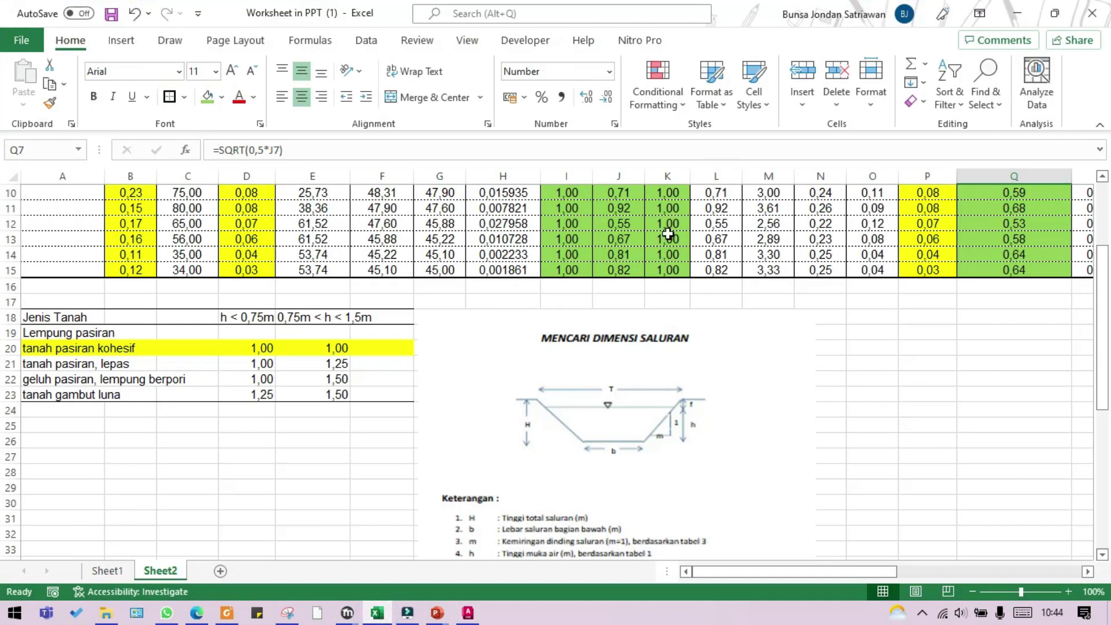
scroll(667, 232, up, 3)
click(608, 312)
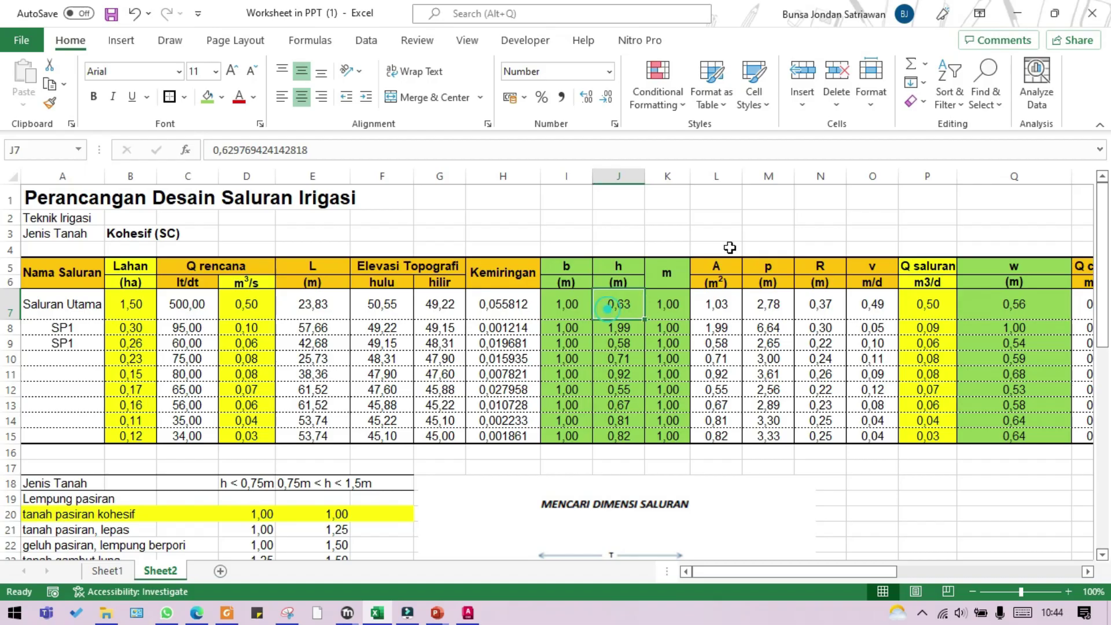
click(1018, 8)
Add a vertical linear dimension from the water level line to the top of the right wall, aligned with the water depth dimension
key(Return)
scroll(497, 283, up, 2)
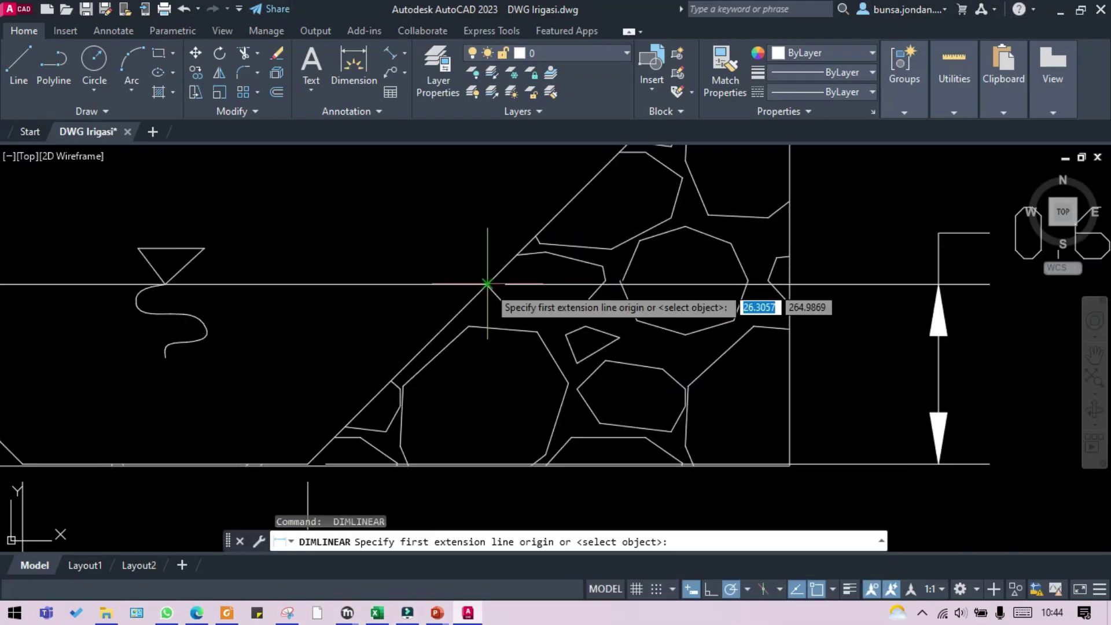
click(487, 283)
scroll(488, 288, down, 3)
scroll(541, 240, up, 3)
click(540, 264)
scroll(831, 422, down, 2)
click(831, 421)
scroll(700, 304, down, 3)
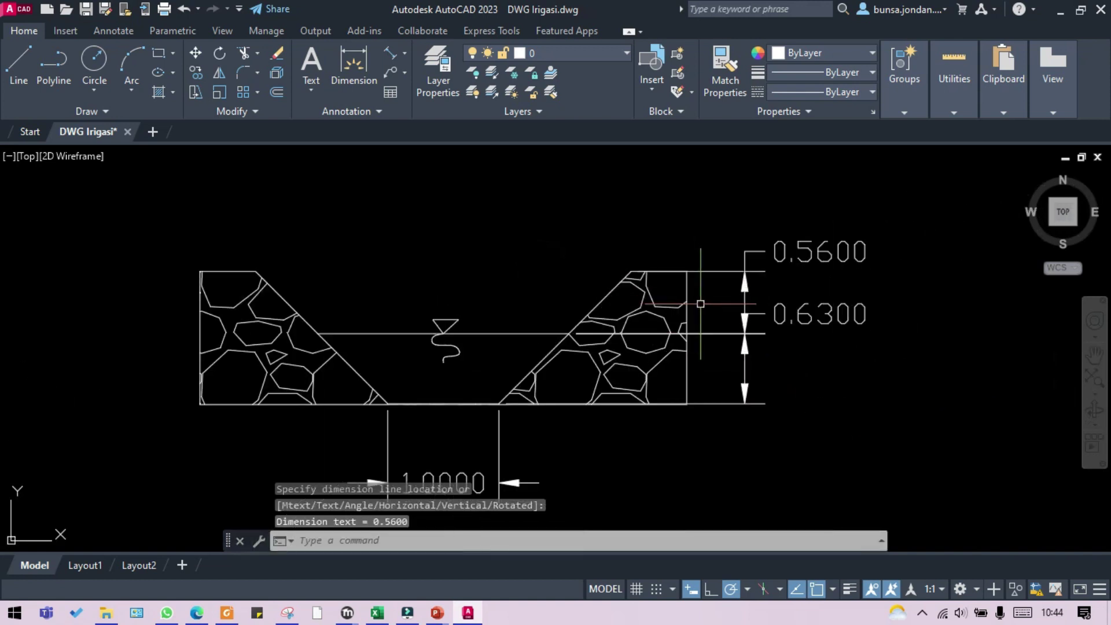
Switch to the Excel worksheet to compare the w value of Saluran Utama with the dimensioned cross-section in AutoCAD
click(377, 614)
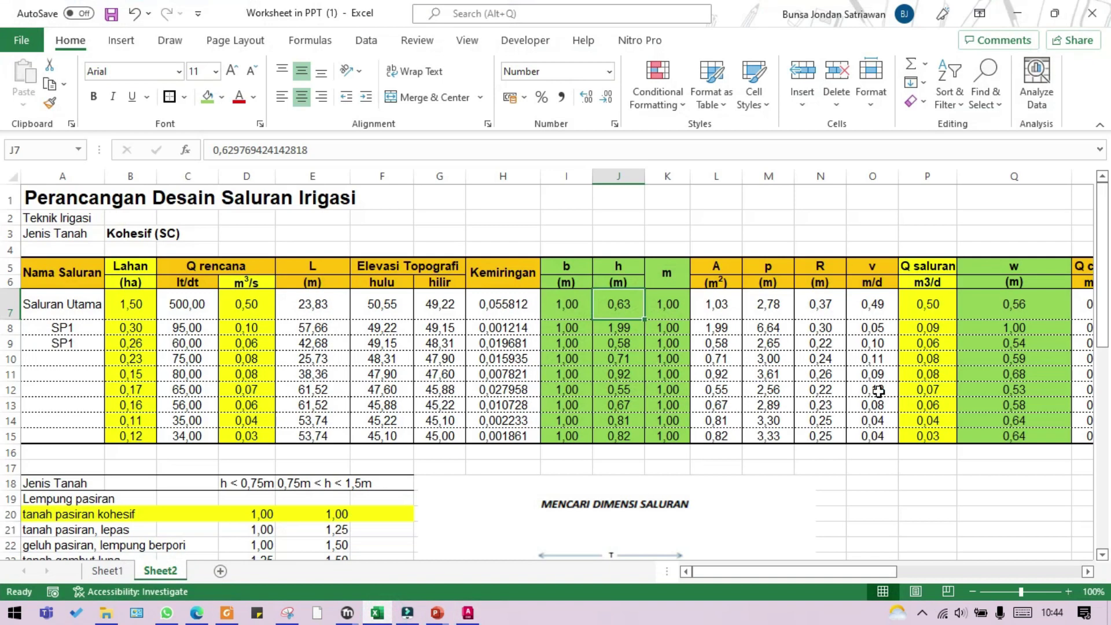
drag(817, 574, 860, 573)
click(1017, 13)
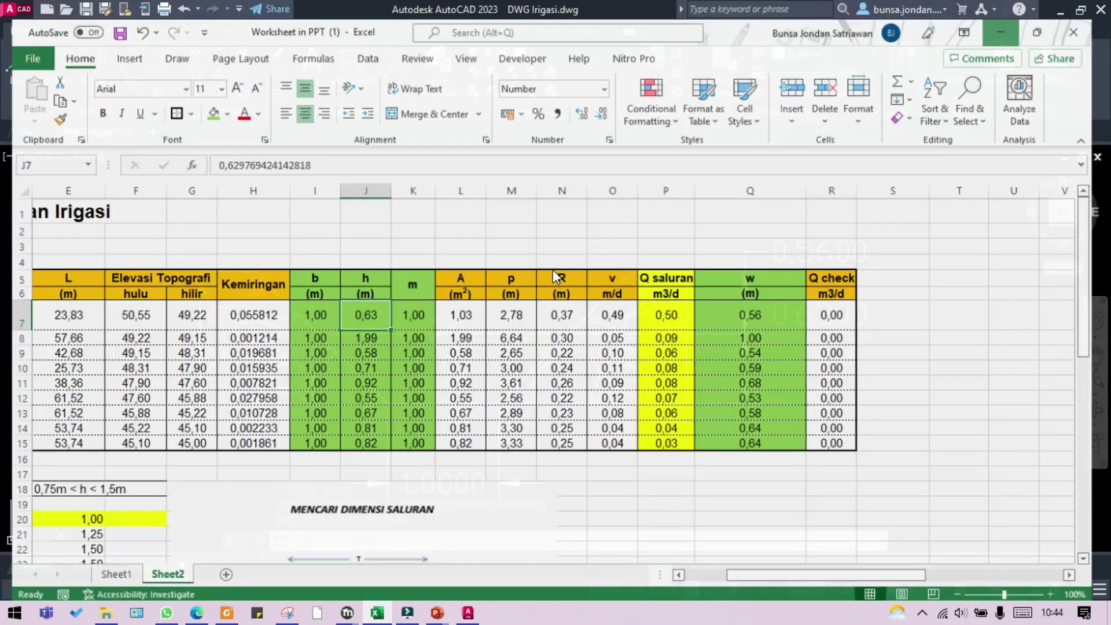
drag(413, 338, 521, 305)
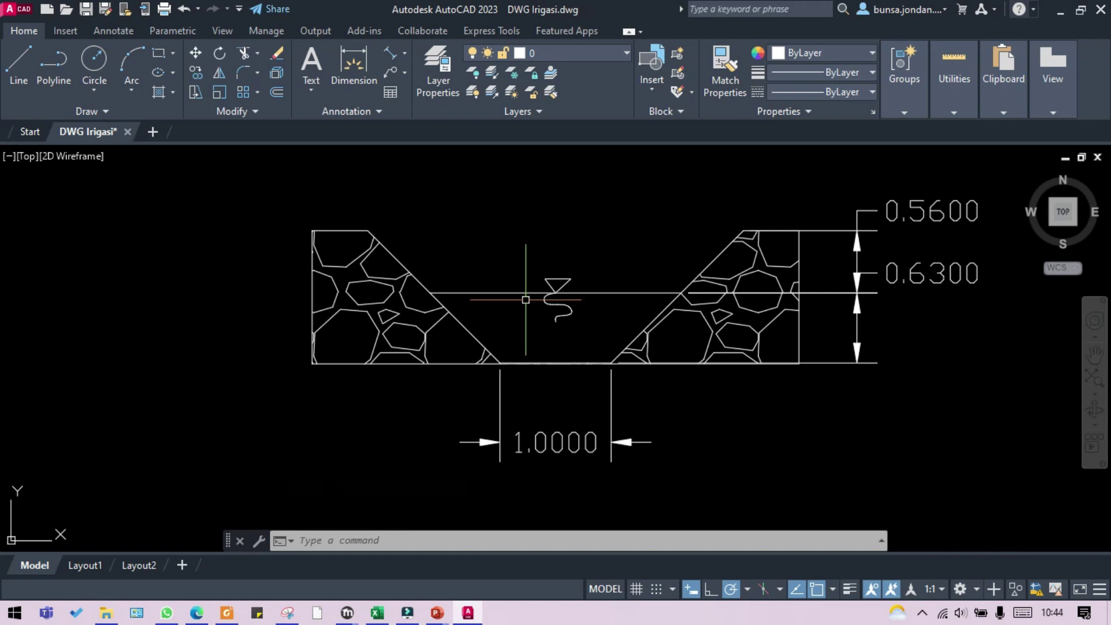
scroll(525, 300, down, 2)
scroll(523, 304, up, 2)
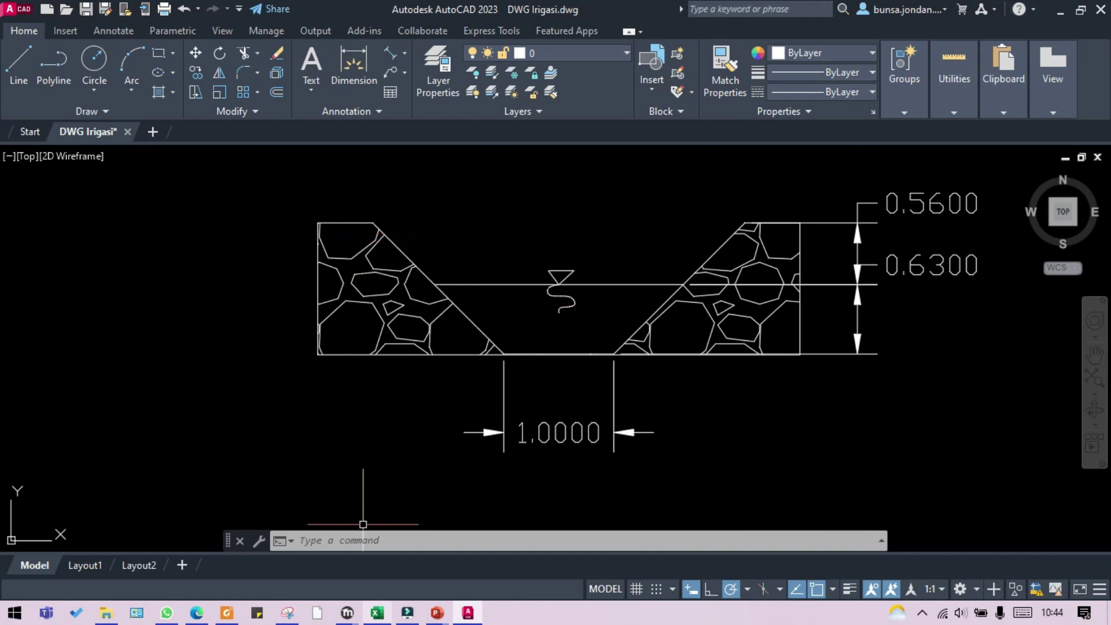
Switch to the Excel worksheet and enter the labels Nama in cell D2 and Nim in cell D3
click(377, 612)
drag(889, 583, 846, 583)
click(261, 218)
key(Right)
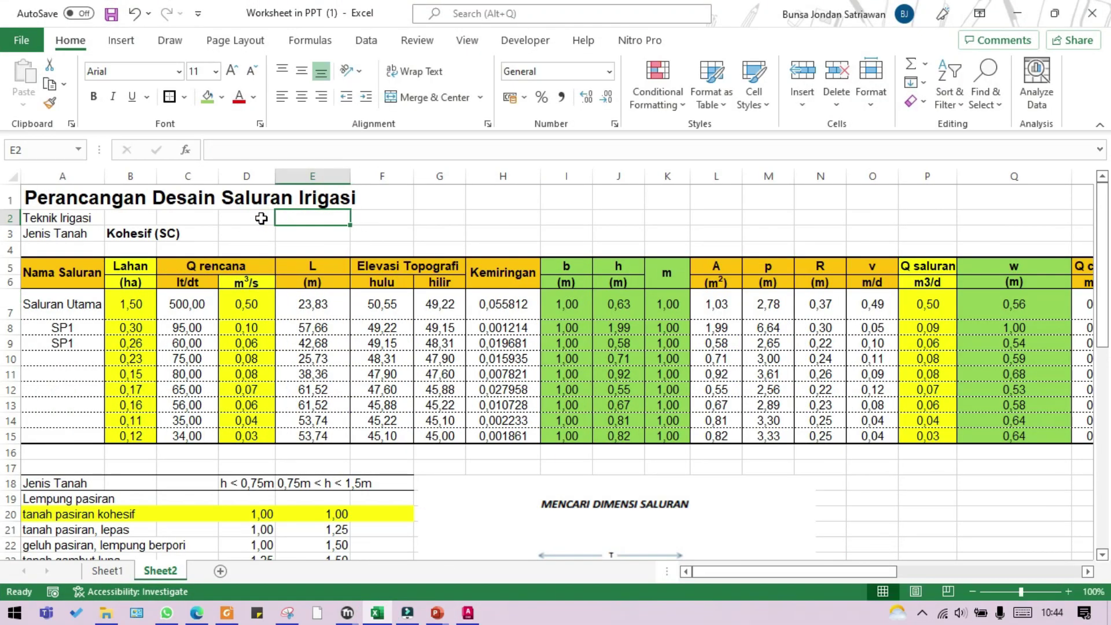
click(262, 218)
text(nA)
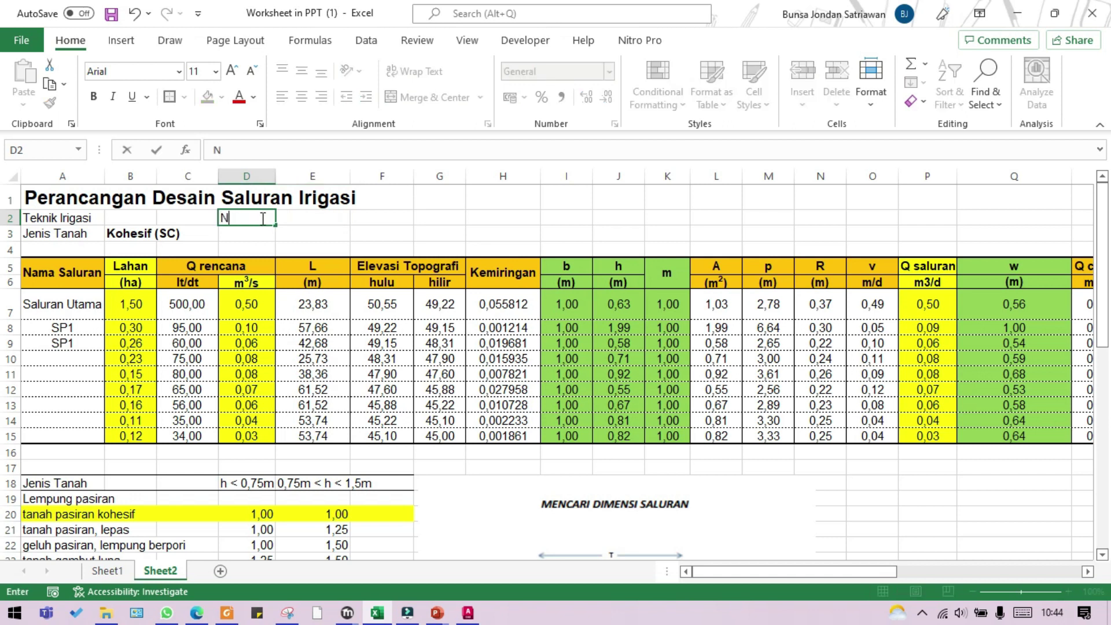
key(Return)
text(Nim)
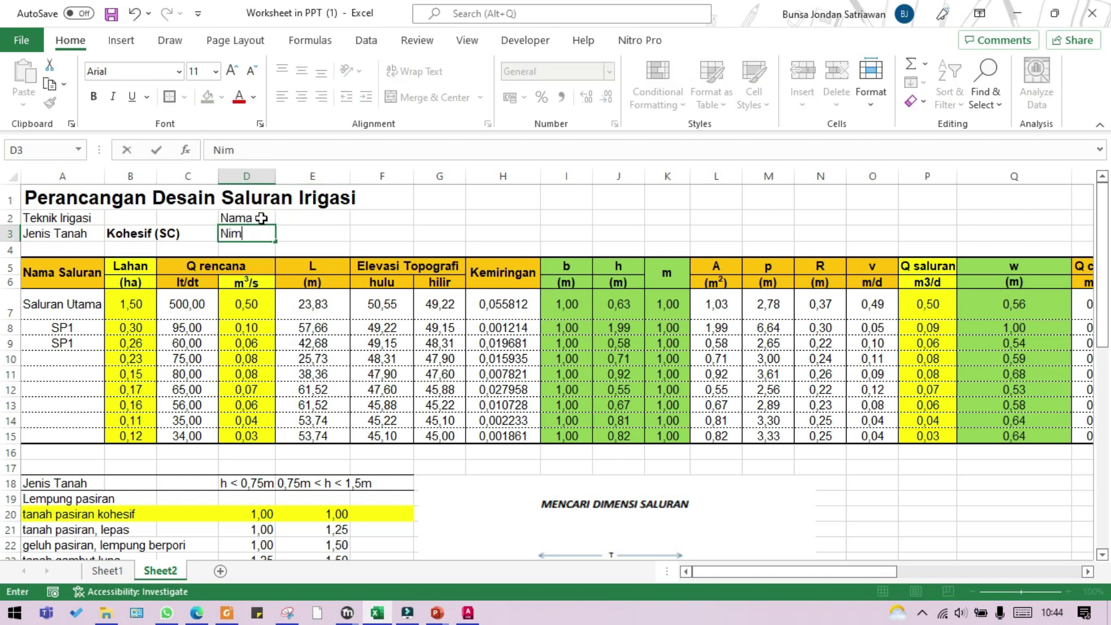
Enter the label Kelas in cell F2 and move the Mencari Dimensi Saluran picture slightly upward
key(Right)
key(Right)
key(Right)
key(Up)
key(Left)
text(K)
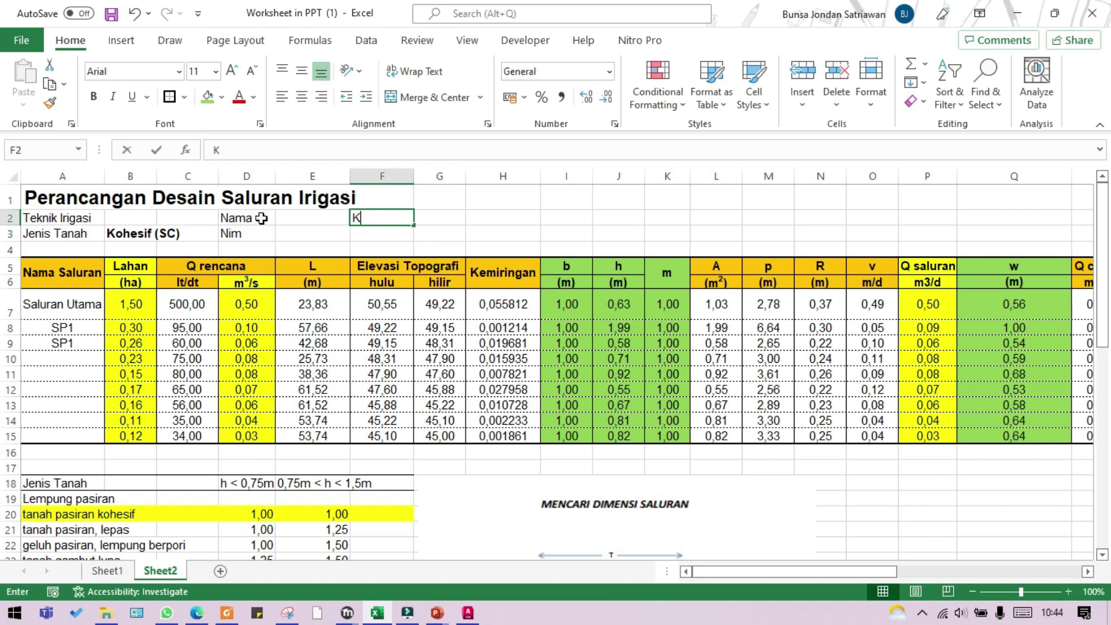
text(las)
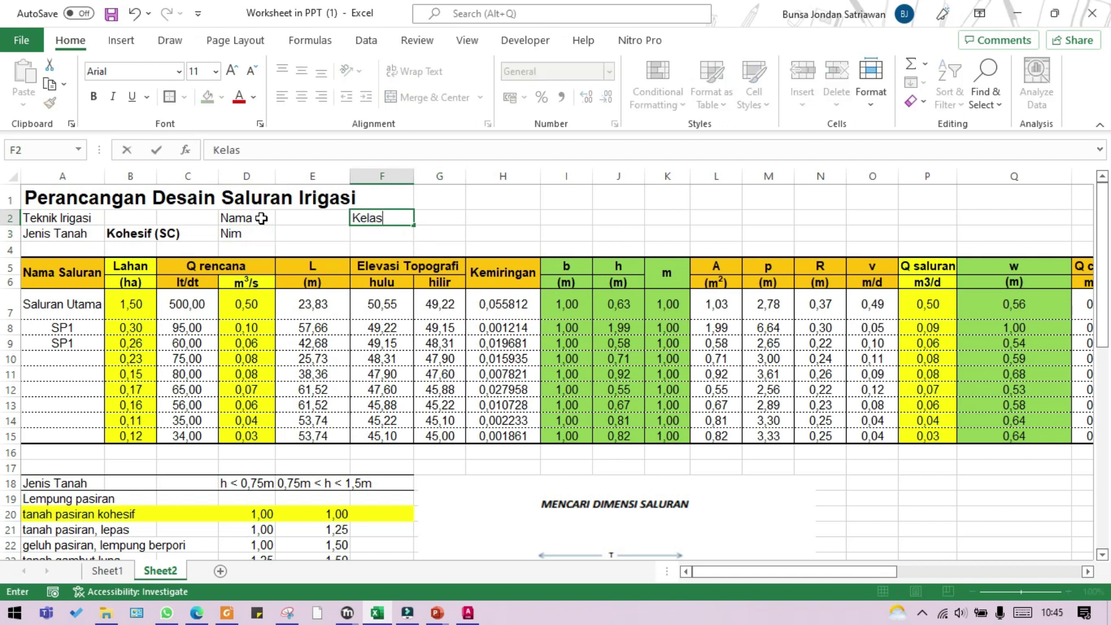
drag(497, 506, 498, 486)
Check the b value of Saluran Utama and the h value of the first SP1 row, returning to AutoCAD
click(566, 312)
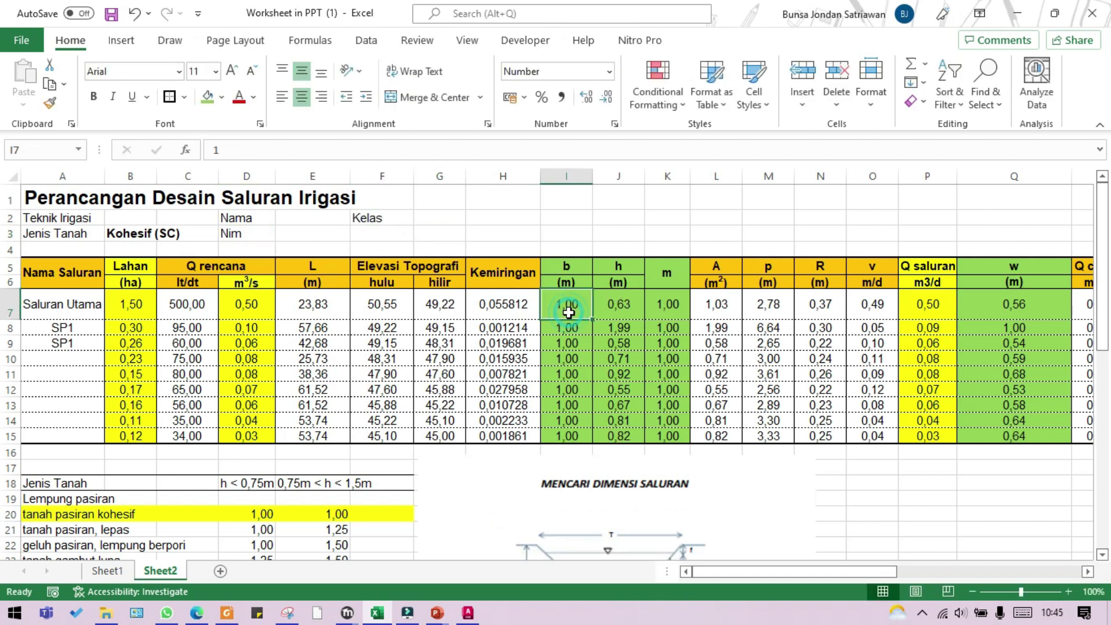
click(630, 327)
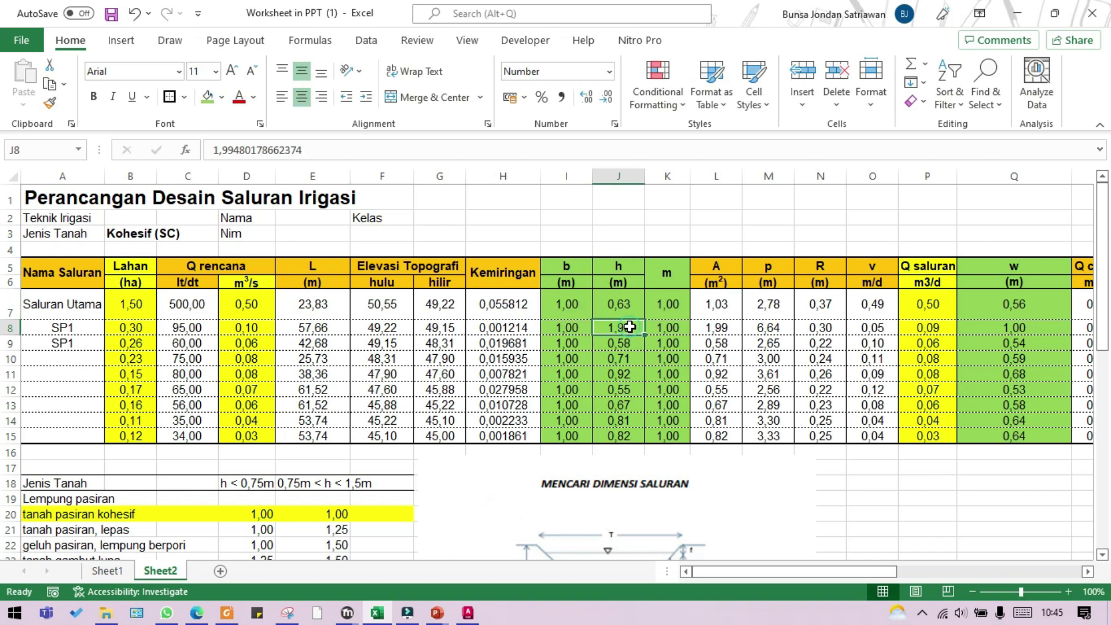
click(1016, 13)
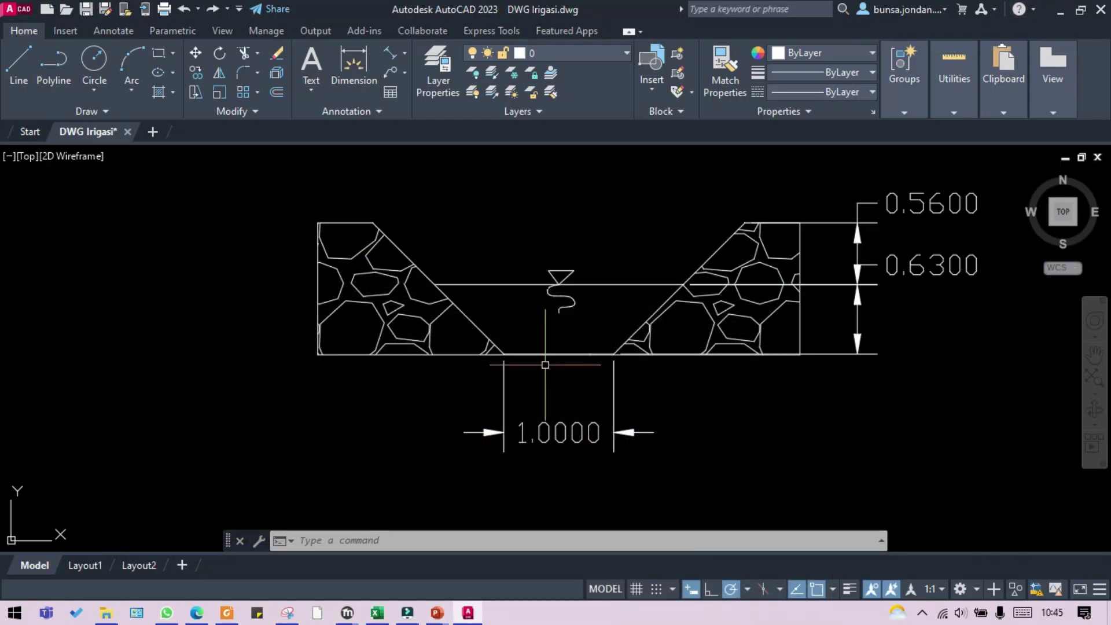